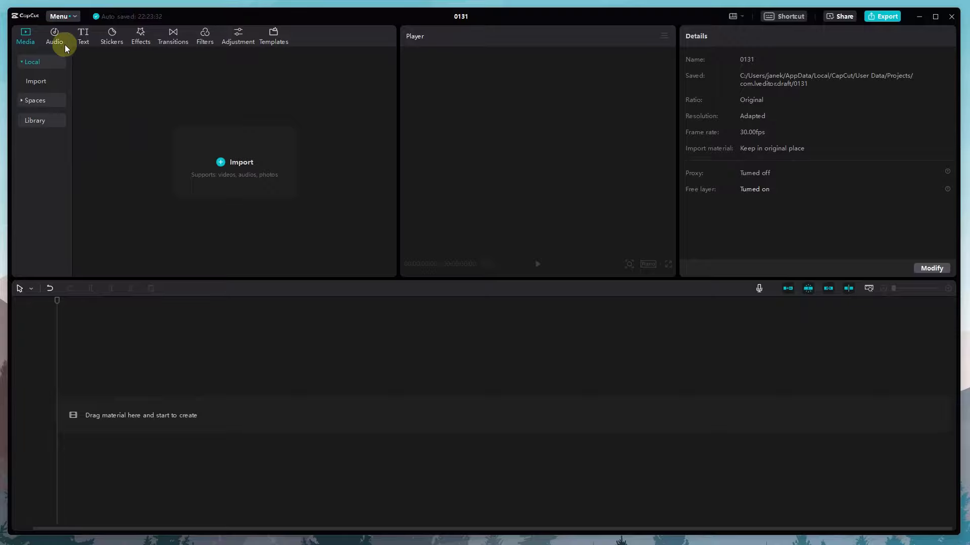
Step: Look through the audio, text, sticker, effect, transition, filter, adjustment and template libraries
drag(11, 25, 950, 45)
click(52, 41)
click(84, 40)
click(147, 39)
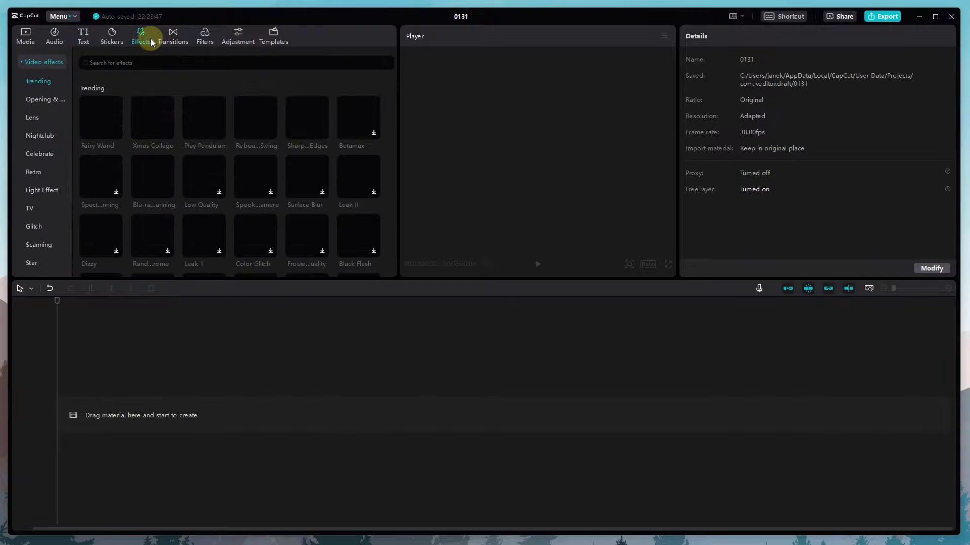
click(174, 39)
click(208, 40)
click(238, 39)
click(270, 39)
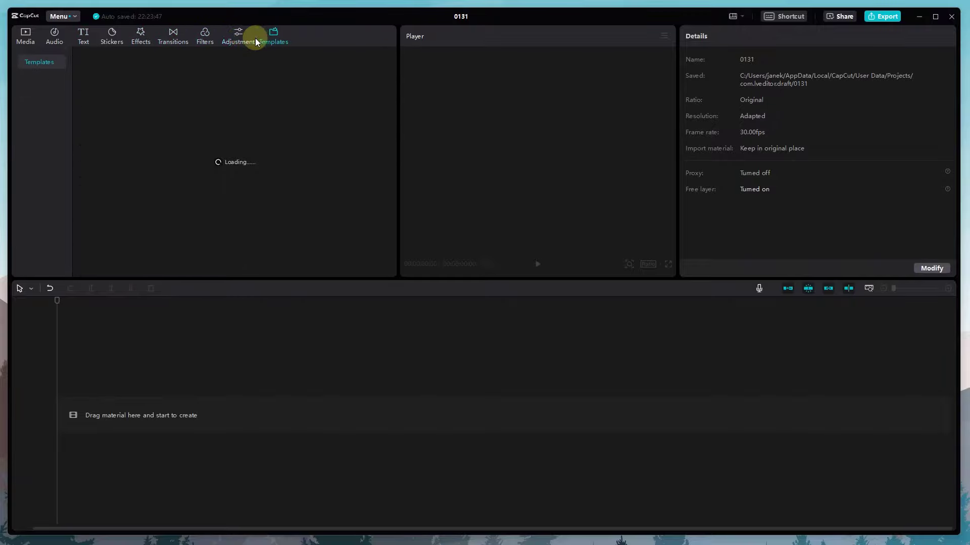
click(26, 41)
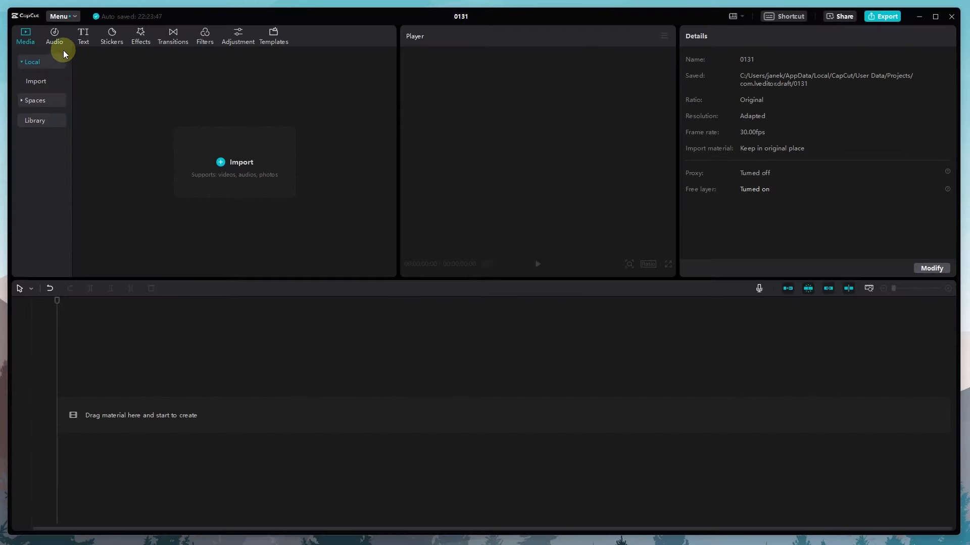
click(54, 37)
click(83, 36)
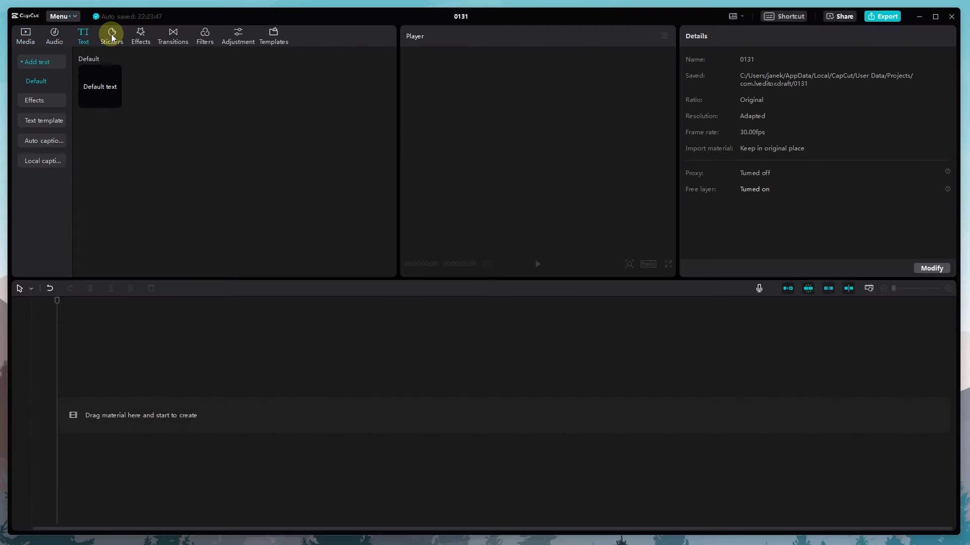
click(112, 34)
click(170, 36)
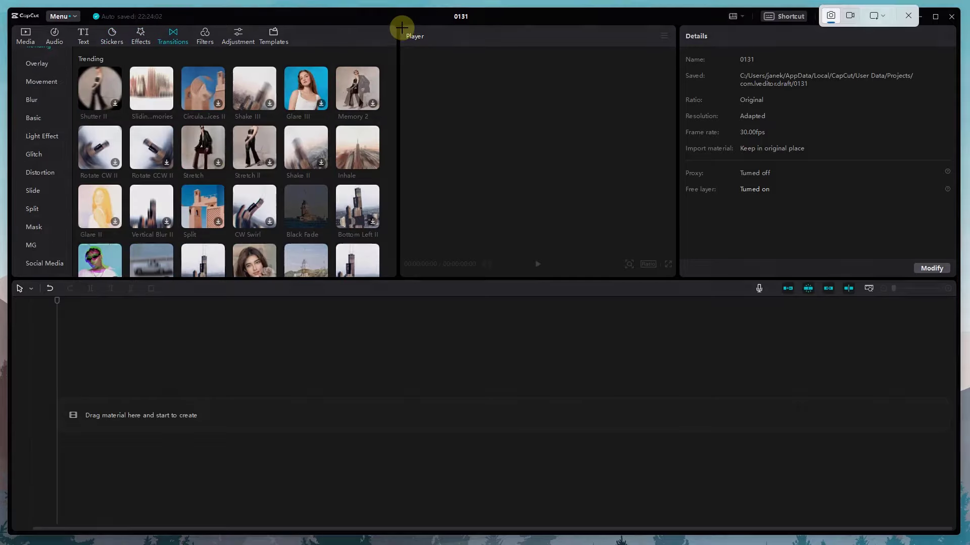
Step: Capture separate screen snips of the Player preview, the project Details, the timeline tools and the empty timeline
drag(399, 25, 677, 279)
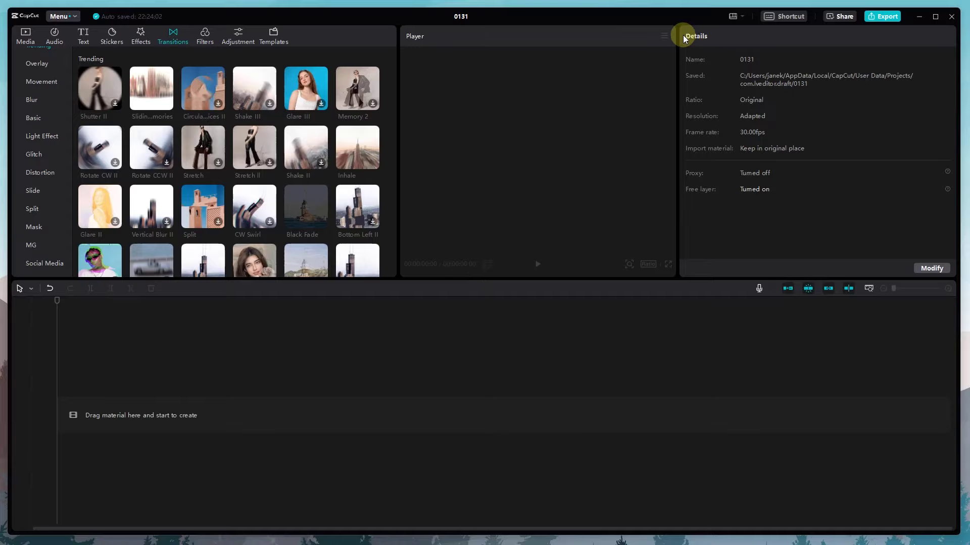
key(super+shift+s)
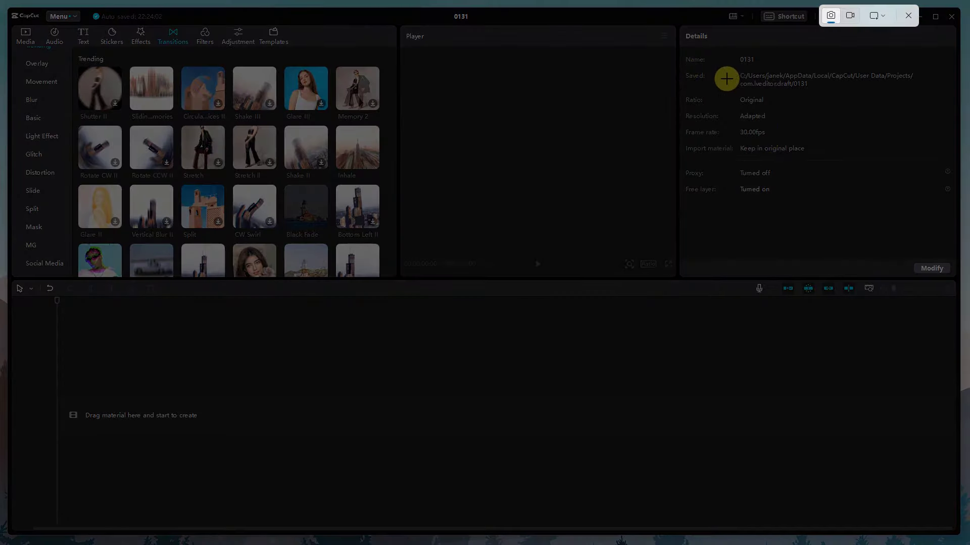
drag(675, 25, 945, 261)
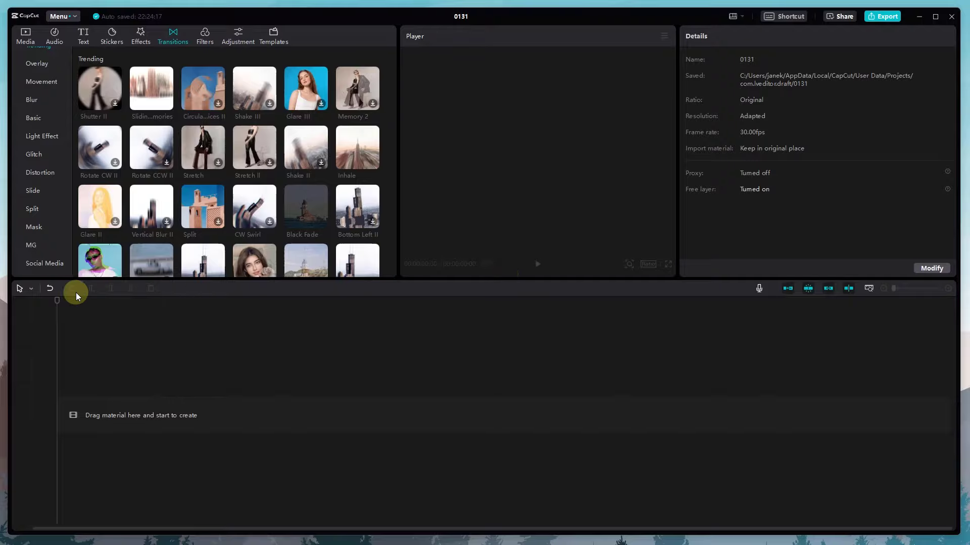
key(super+shift+s)
drag(9, 279, 954, 300)
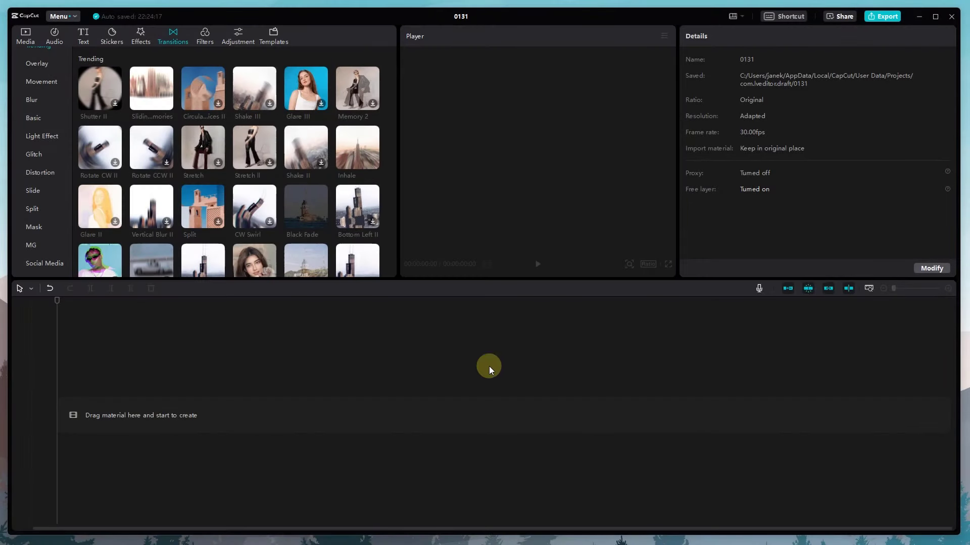
key(super+shift+s)
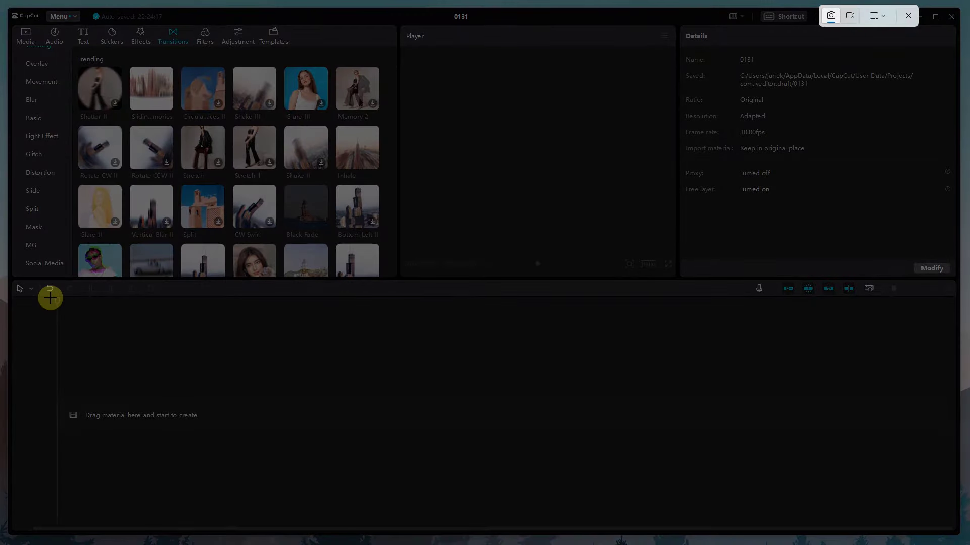
drag(50, 298, 952, 518)
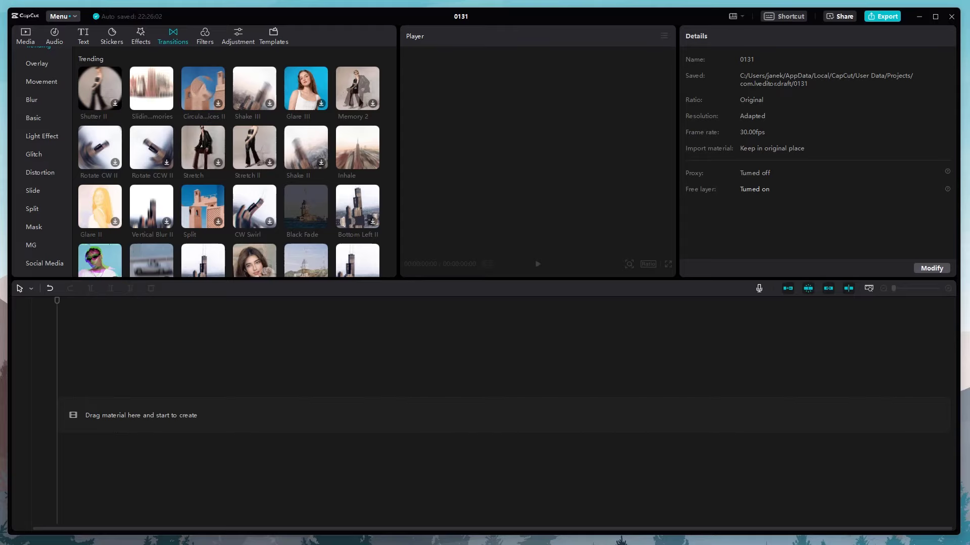
click(52, 19)
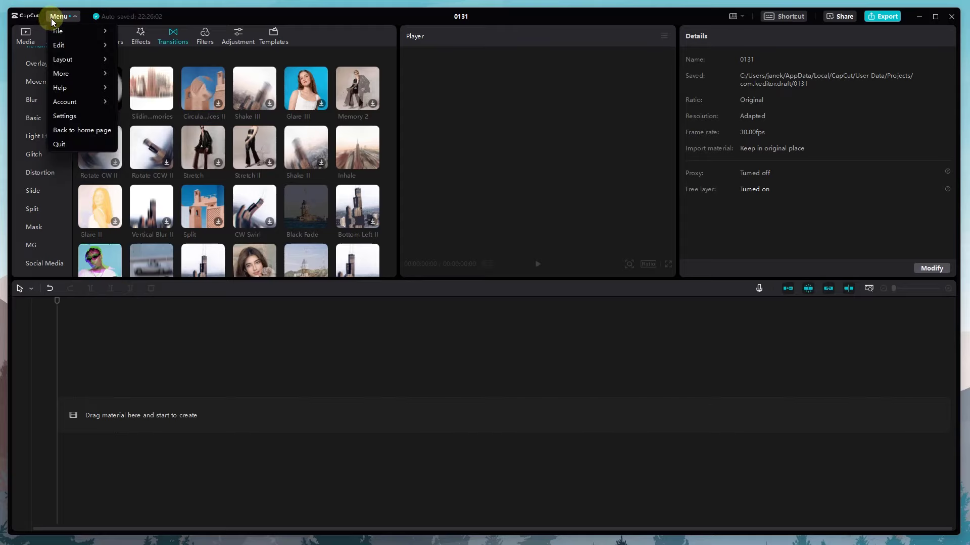
mouse_move(58, 31)
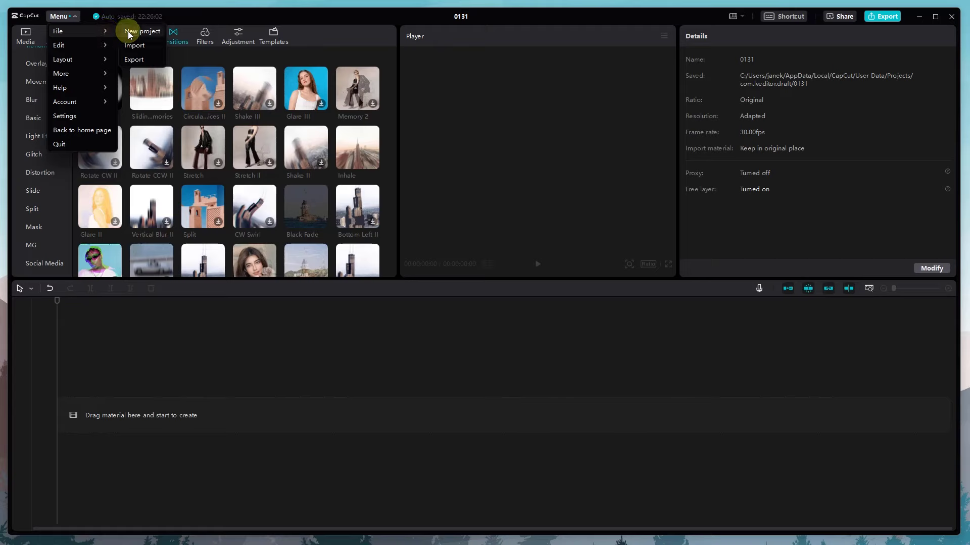
click(661, 465)
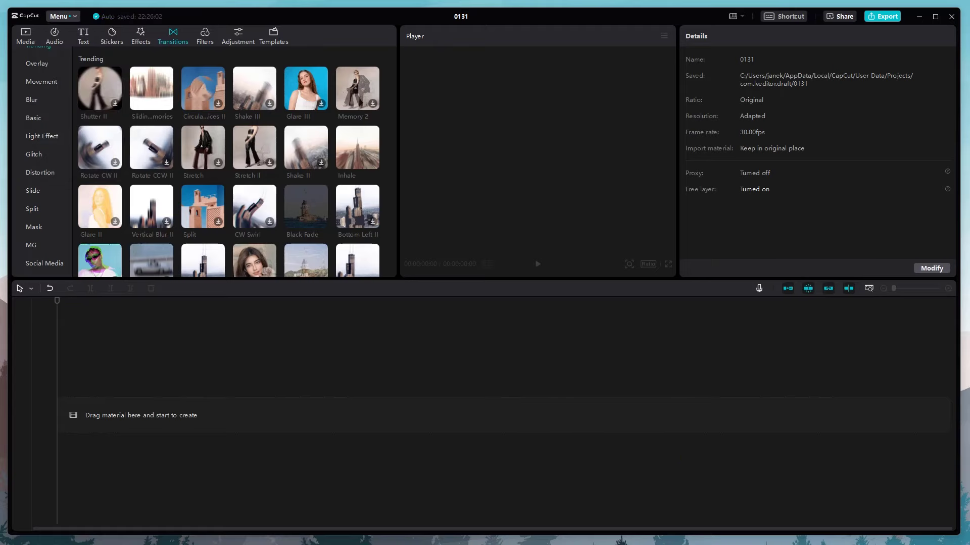
Step: Import English promo final.mp4 and place it at the start of the timeline
drag(960, 505, 80, 420)
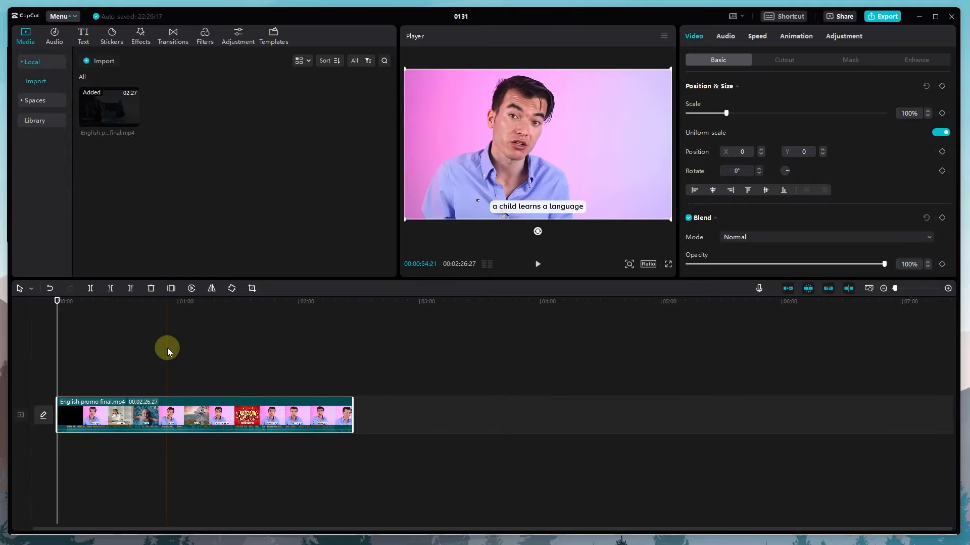
click(69, 20)
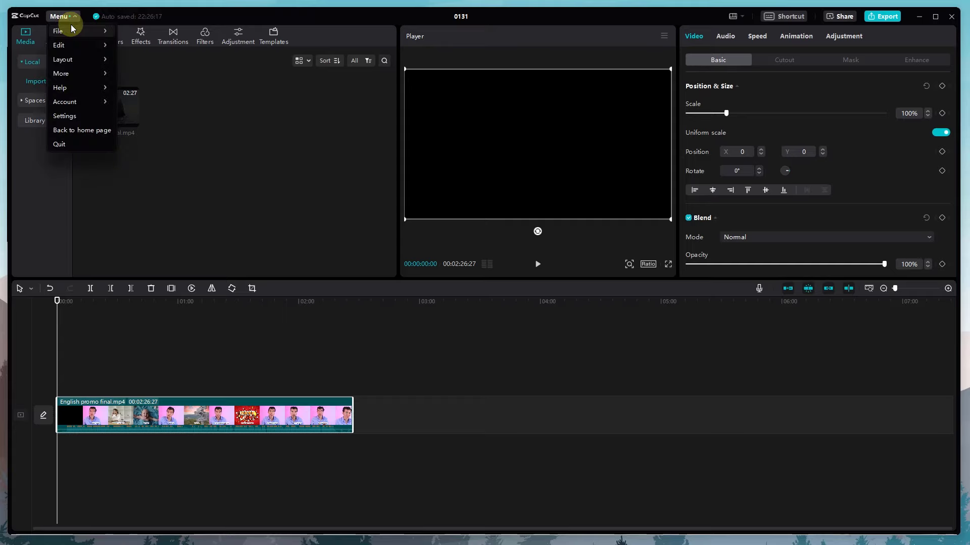
mouse_move(71, 30)
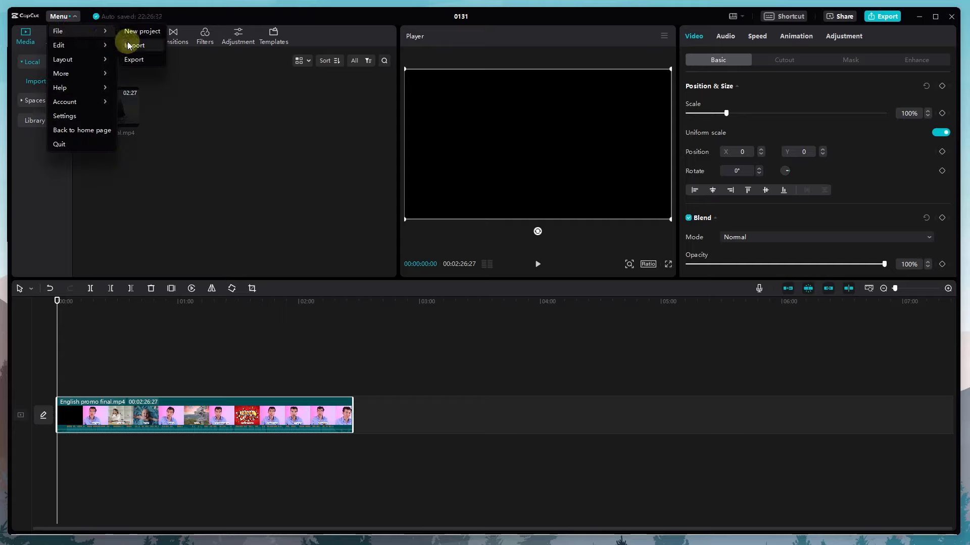
click(169, 403)
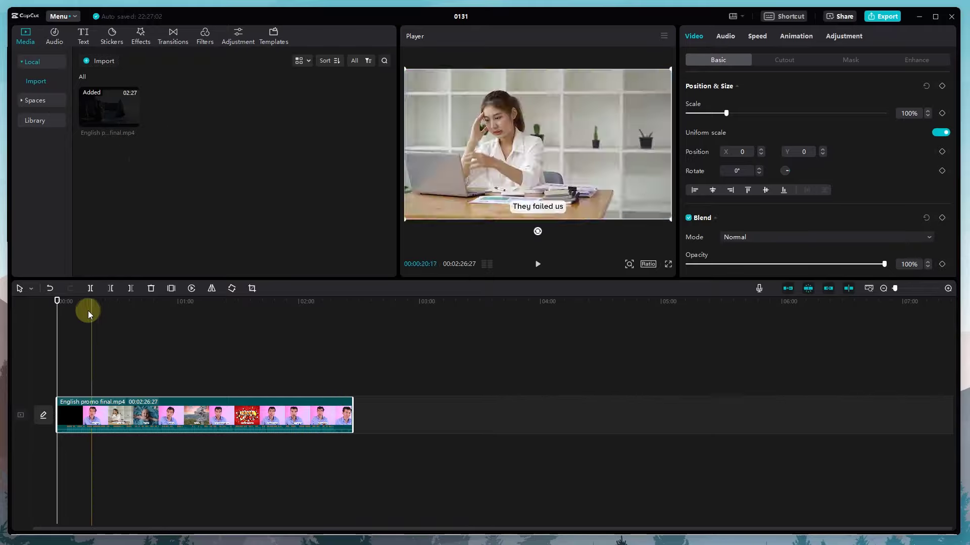
Step: Move the playhead to 00:00:58:29 and split the video near its end at about 00:02:18:20
drag(82, 302, 180, 305)
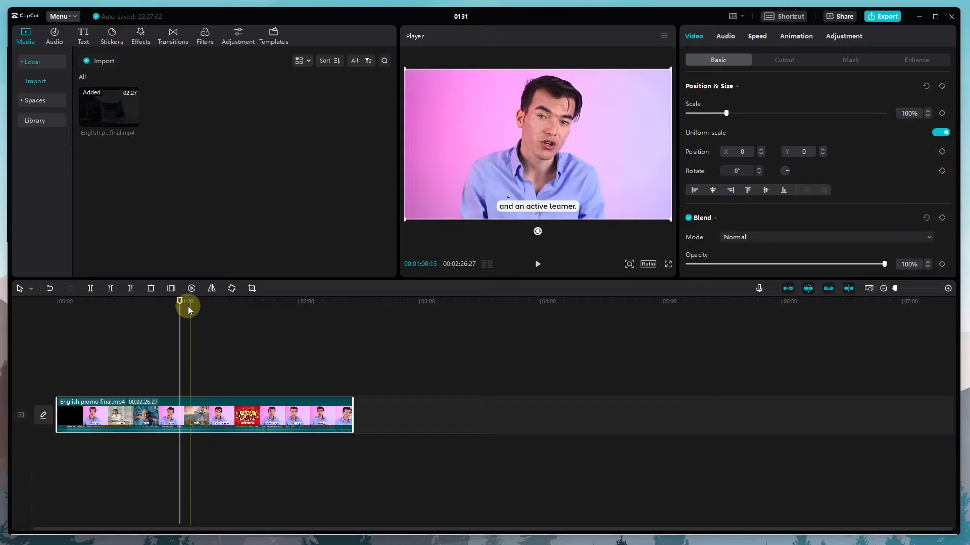
drag(188, 303, 161, 300)
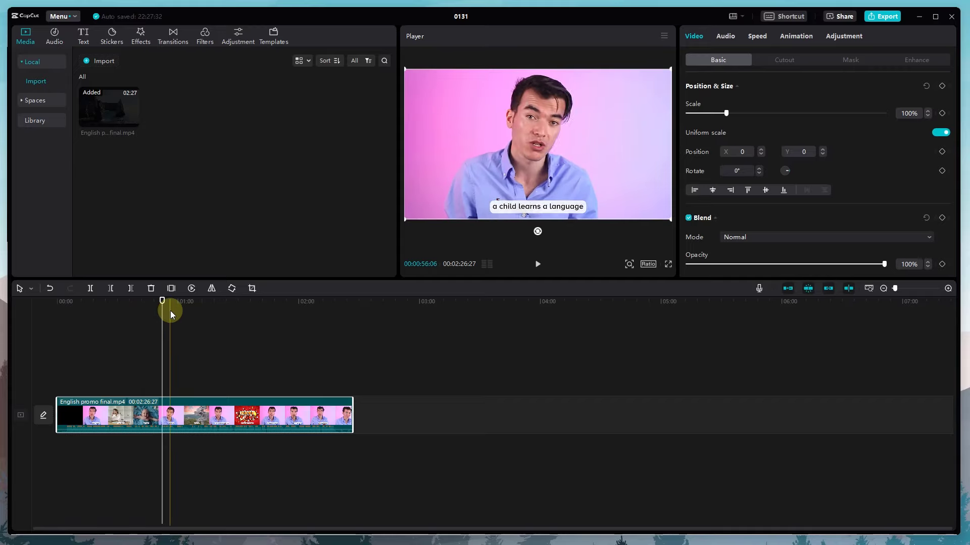
drag(163, 301, 175, 302)
scroll(163, 418, up, 6)
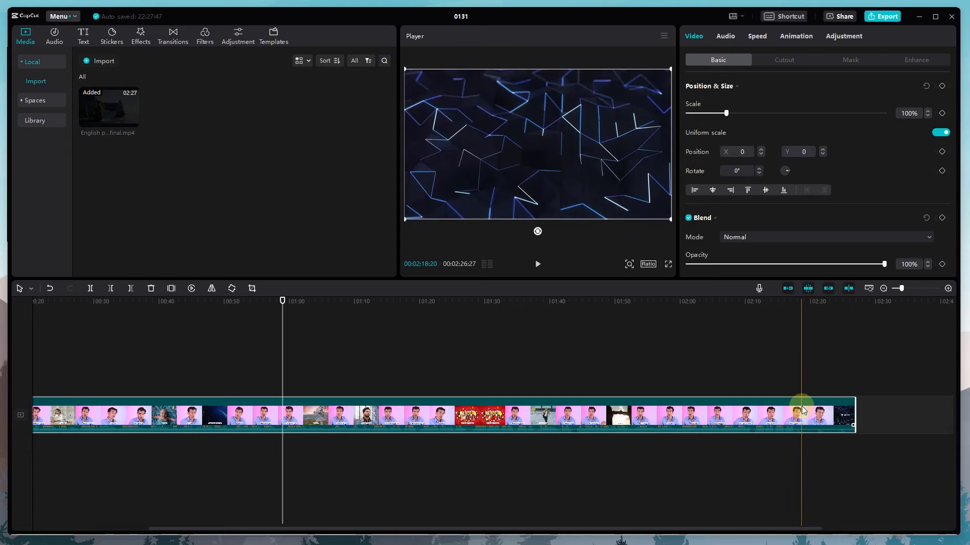
key(ctrl+b)
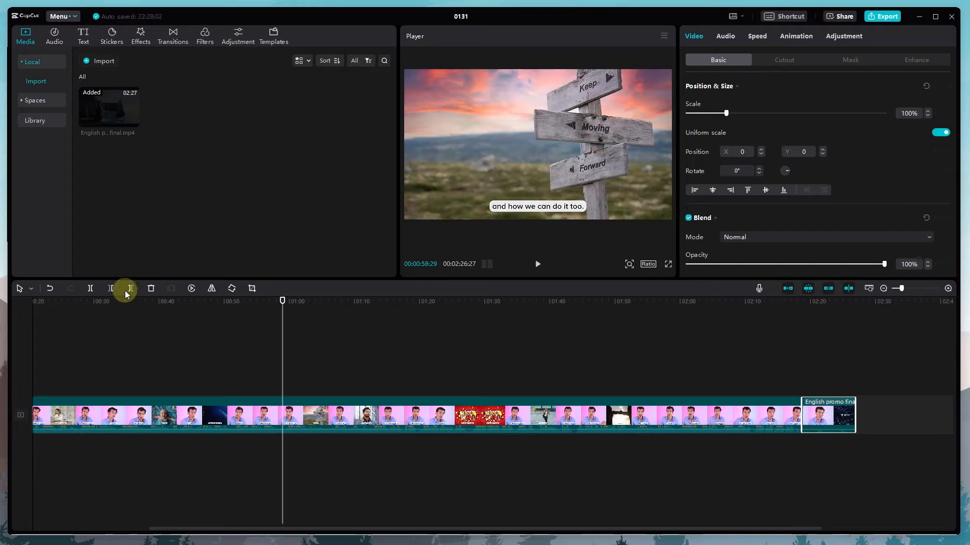
Step: Remove the footage before the playhead twice with Delete left, and undo the second removal
click(111, 288)
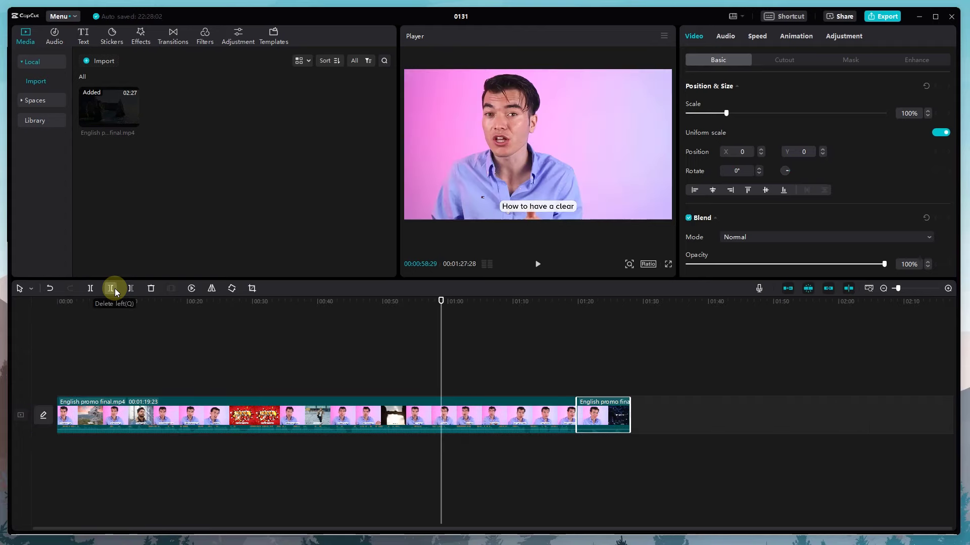
click(114, 289)
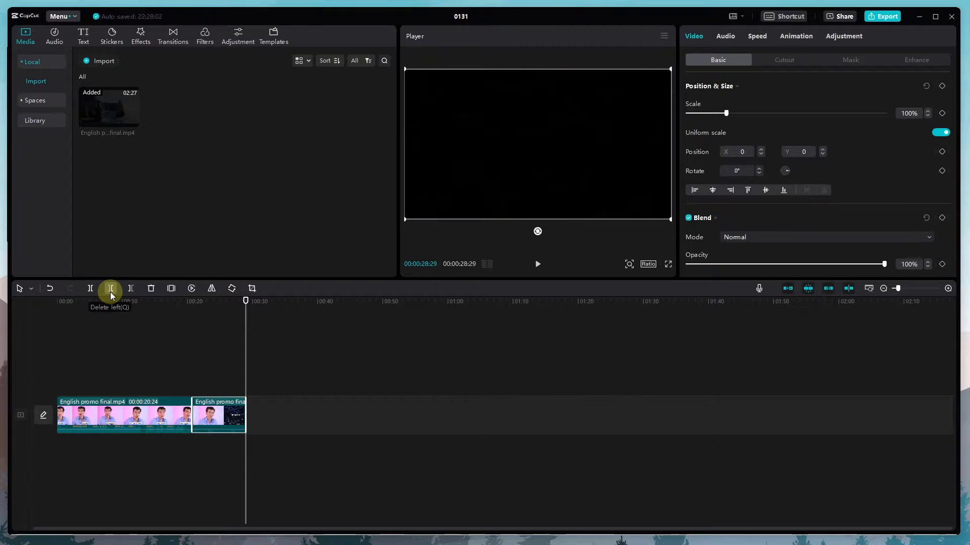
key(ctrl+z)
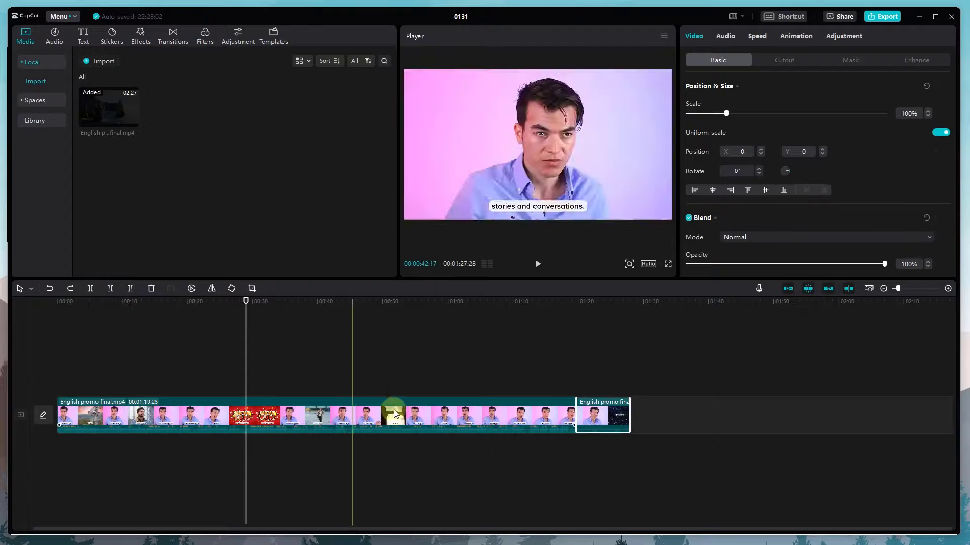
Step: Delete the long first video segment from the timeline
click(501, 419)
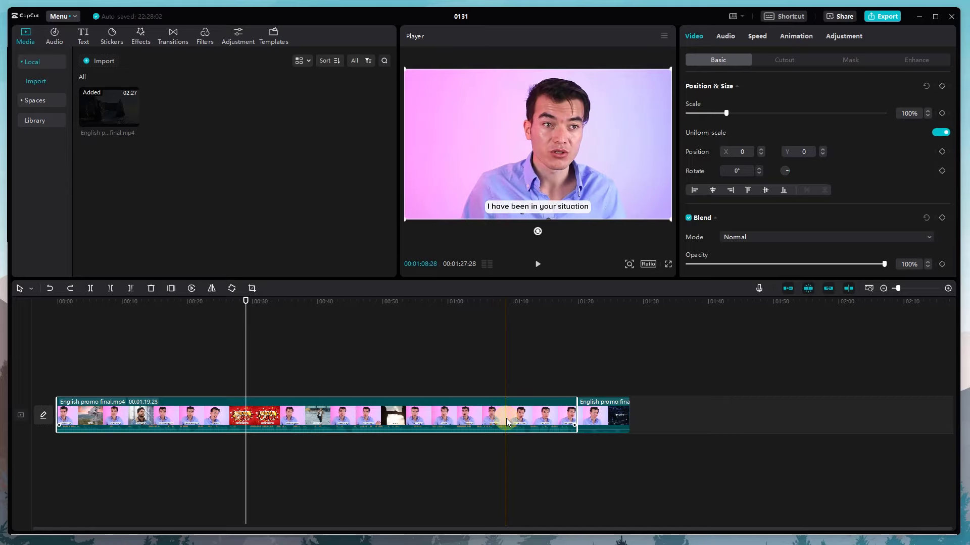
key(Delete)
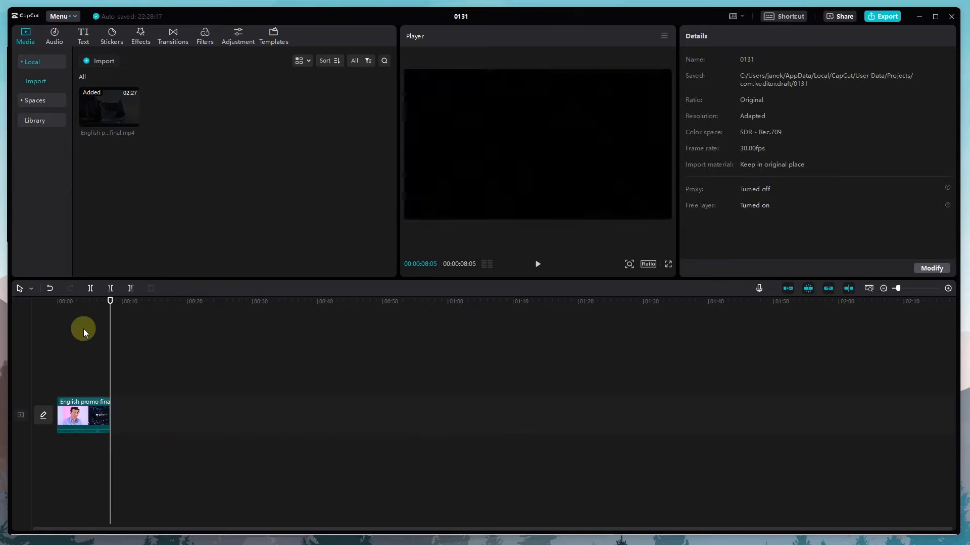
Step: Play the remaining clip from its start and pause at 00:00:01:29
drag(109, 300, 56, 308)
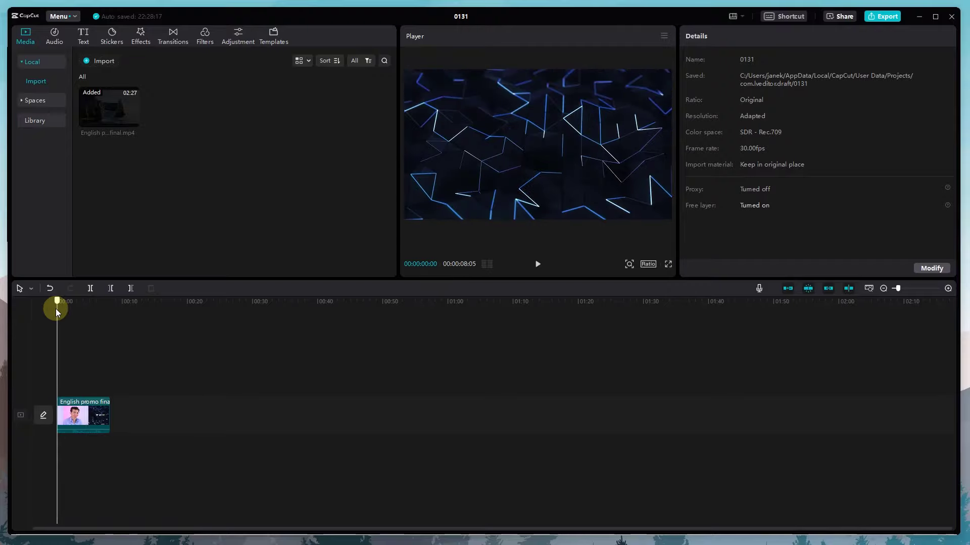
key(space)
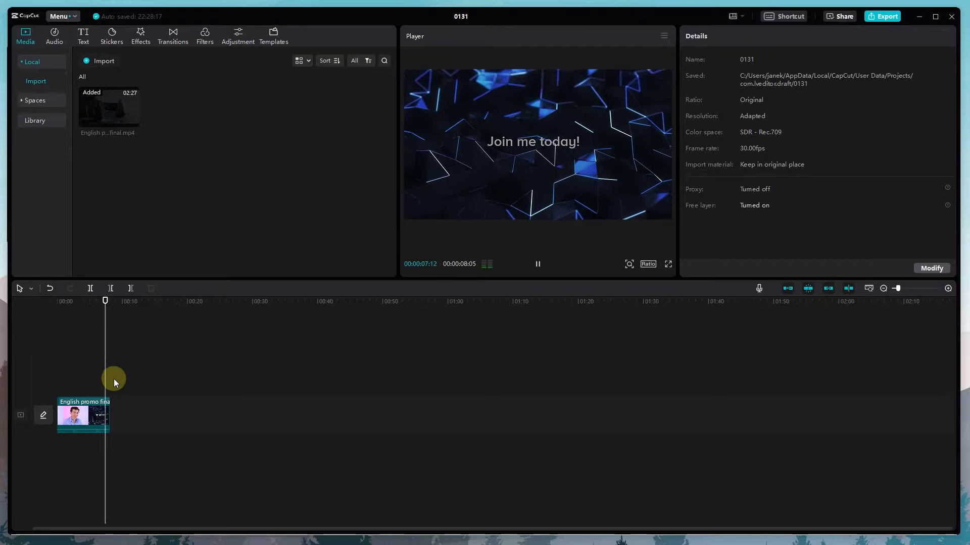
key(space)
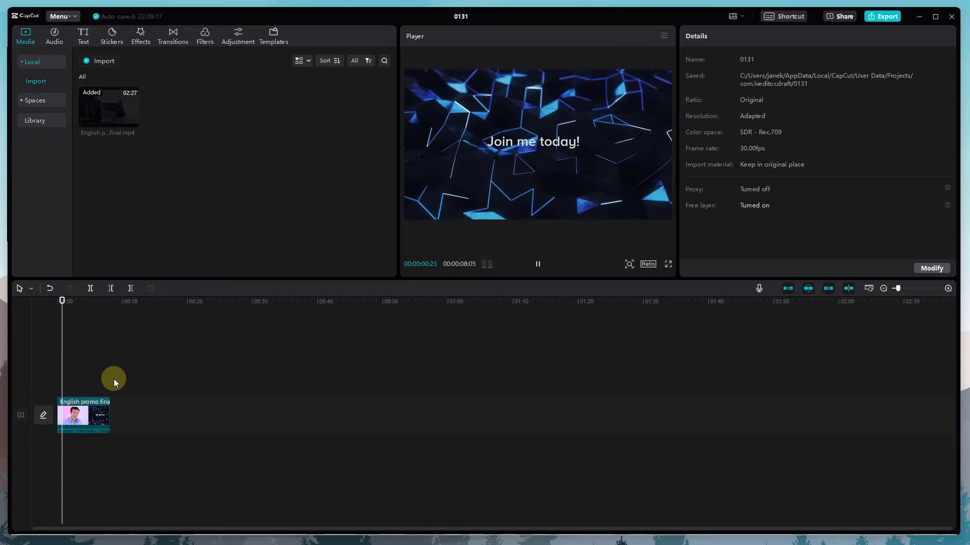
key(space)
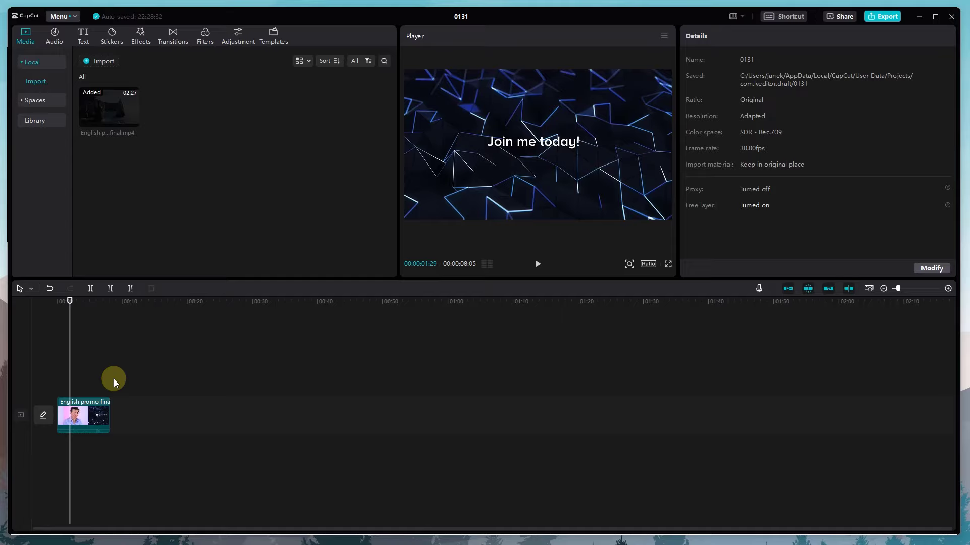
Step: Try a freeze frame at 00:00:01:29 in the remaining clip, preview the playback, and undo the freeze
click(90, 413)
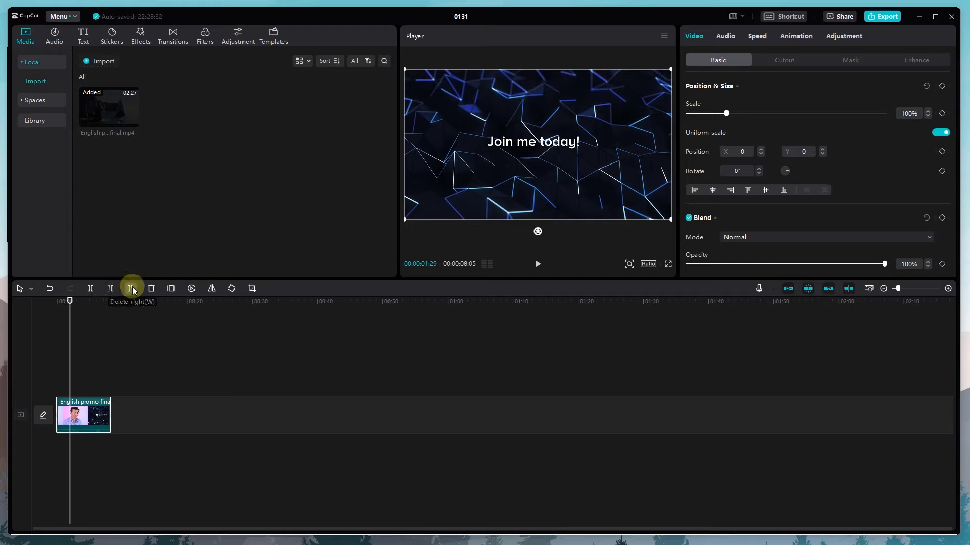
click(171, 287)
click(114, 365)
key(space)
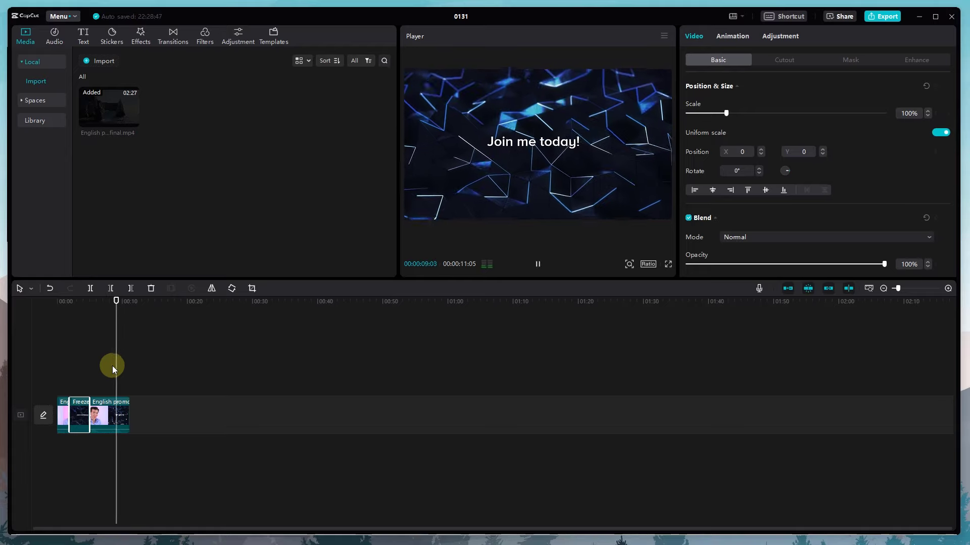
key(space)
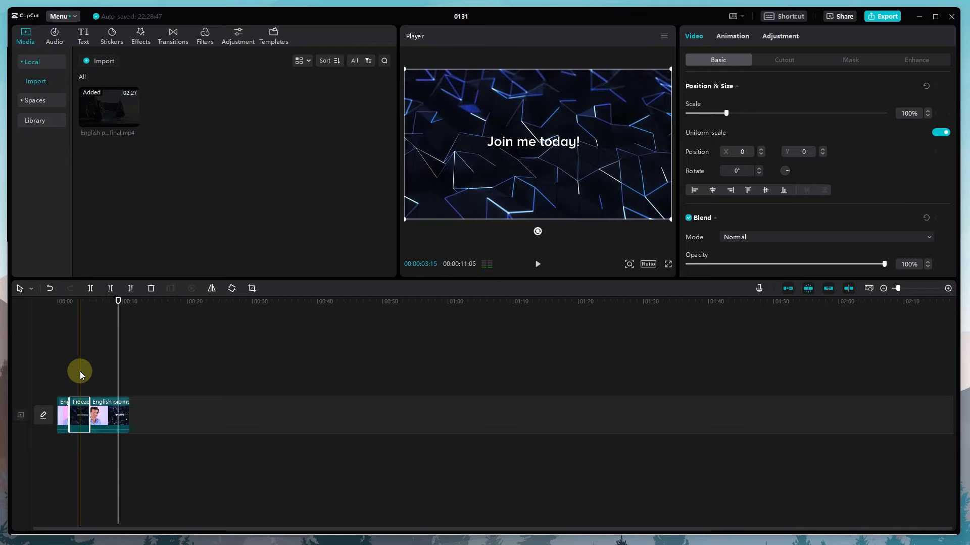
key(ctrl+z)
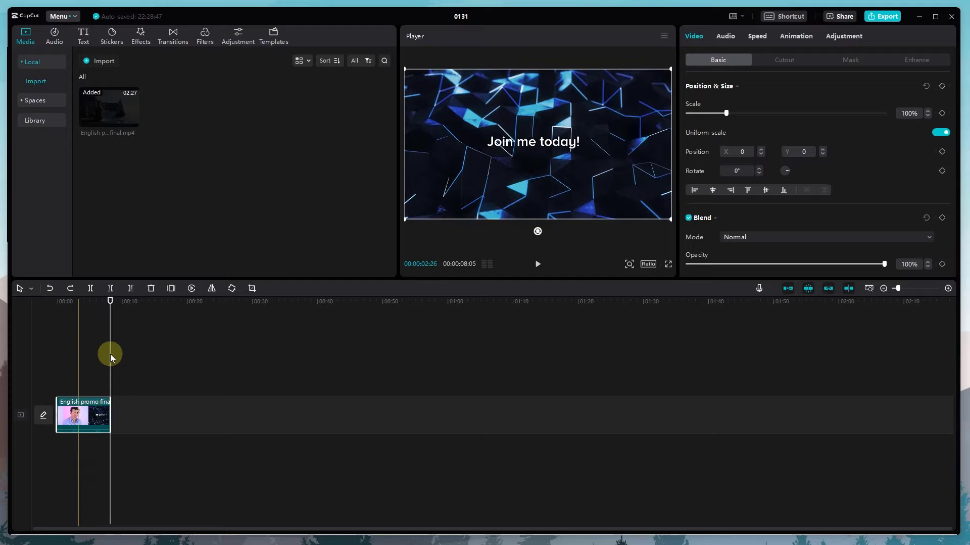
Step: Reverse the remaining clip on the timeline and preview the reversed playback
click(192, 289)
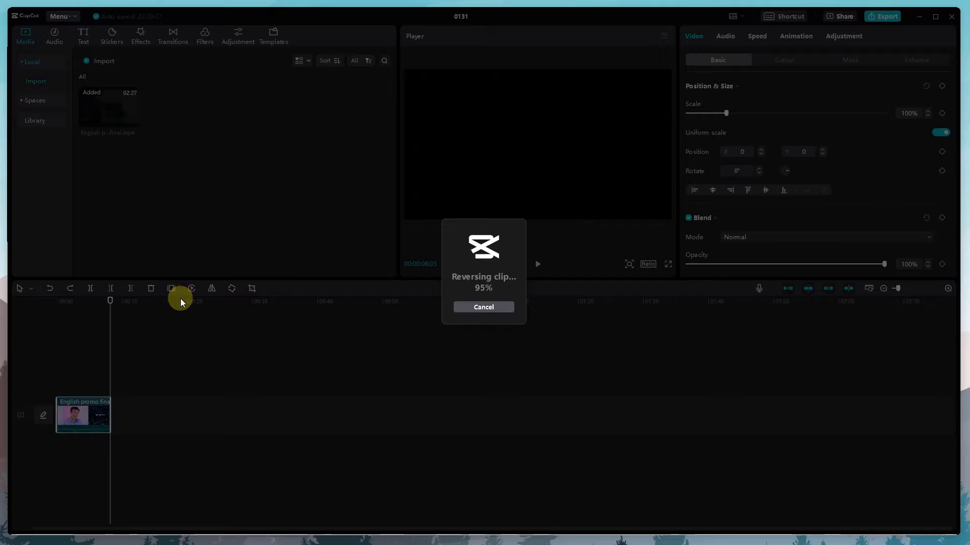
key(space)
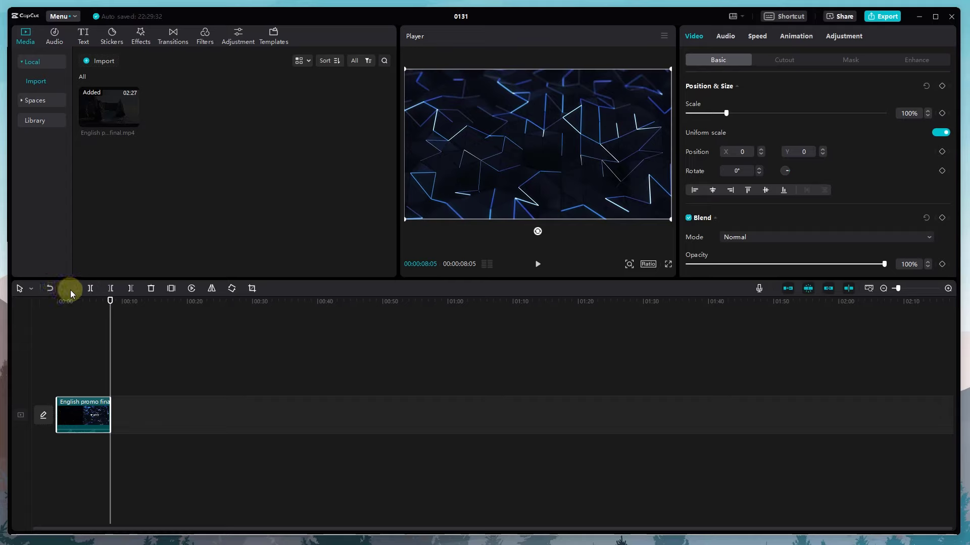
click(31, 290)
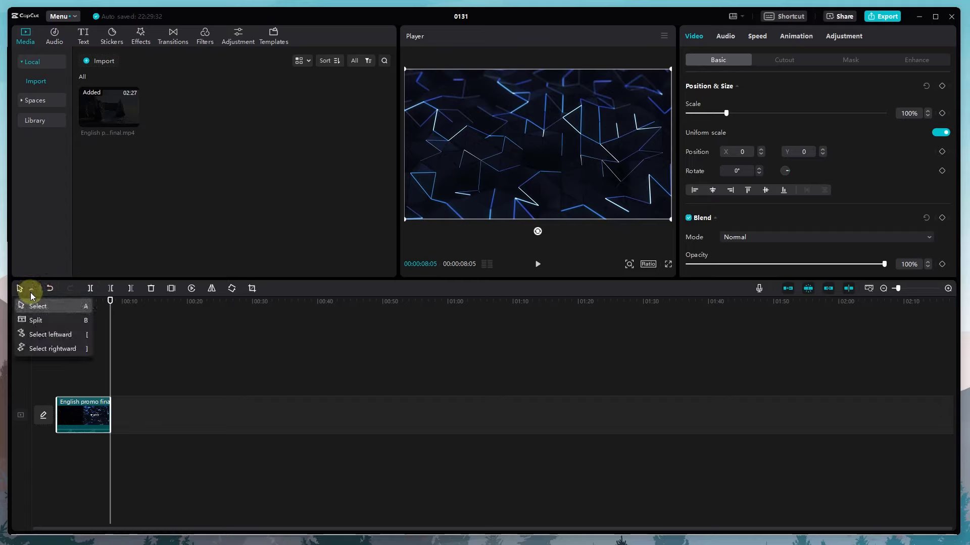
click(32, 293)
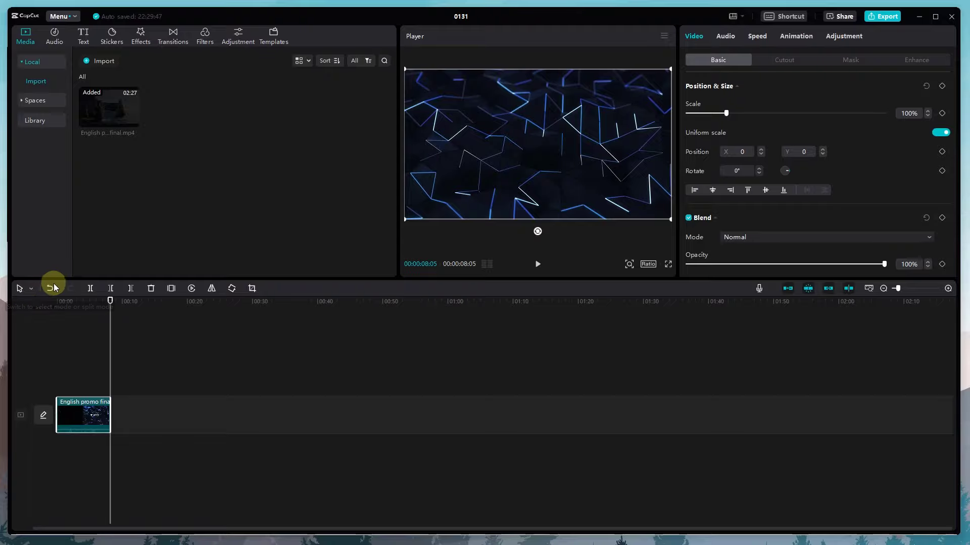
scroll(116, 392, up, 3)
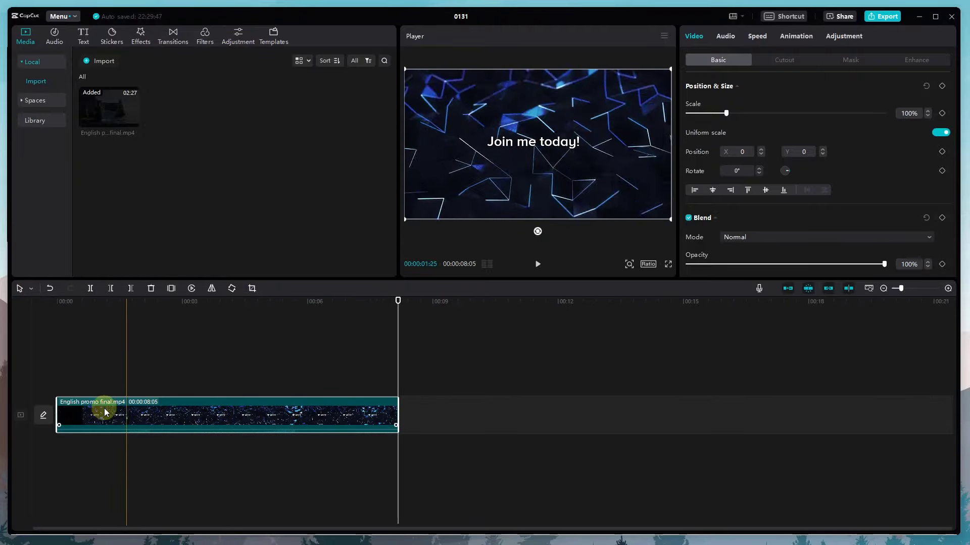
click(29, 291)
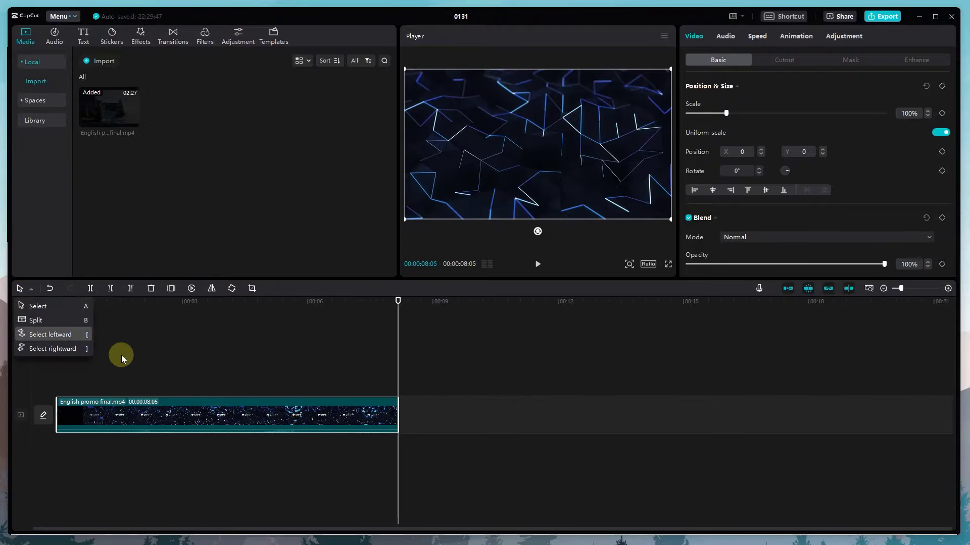
click(121, 356)
Step: Undo the clip reversal and the earlier cuts and deletions until the full-length video is restored on the timeline
key(ctrl+z)
scroll(205, 390, down, 4)
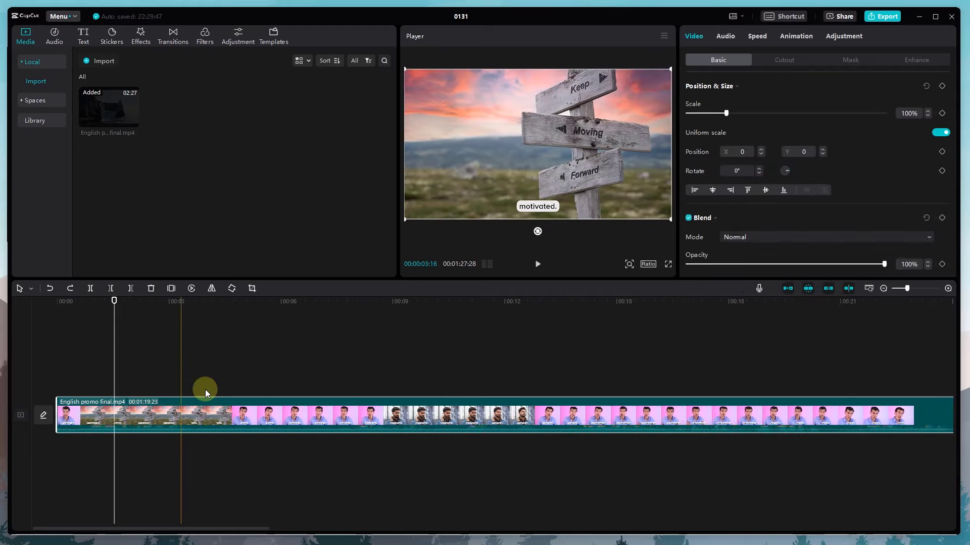
scroll(202, 392, down, 4)
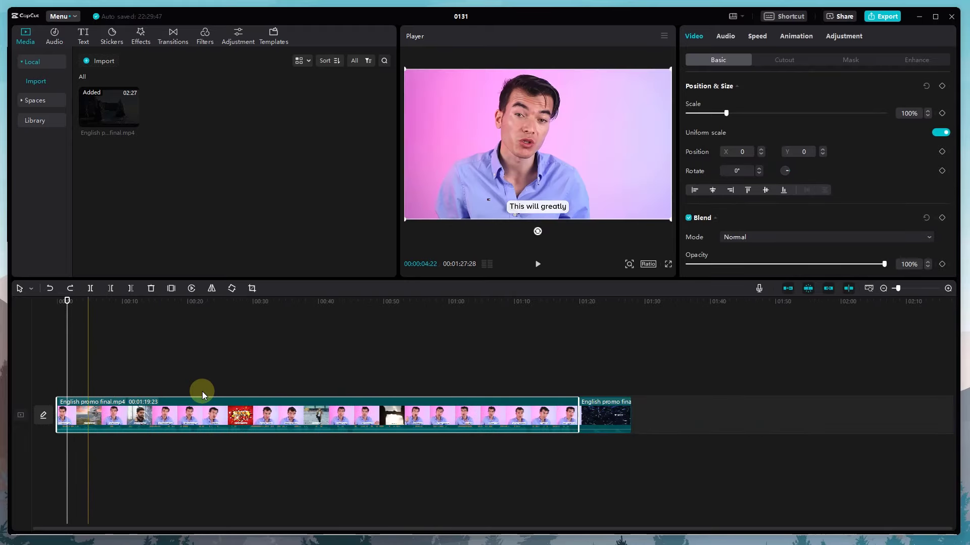
key(ctrl+z)
scroll(202, 392, down, 1)
key(ctrl+z)
scroll(202, 391, down, 1)
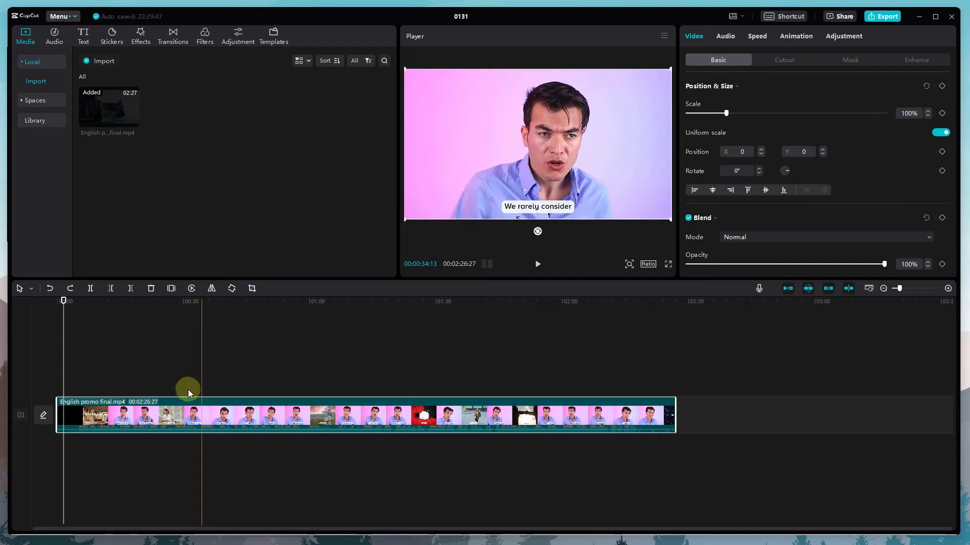
Step: Switch the cursor to Split mode and cut the video at 00:02:18:22
click(32, 289)
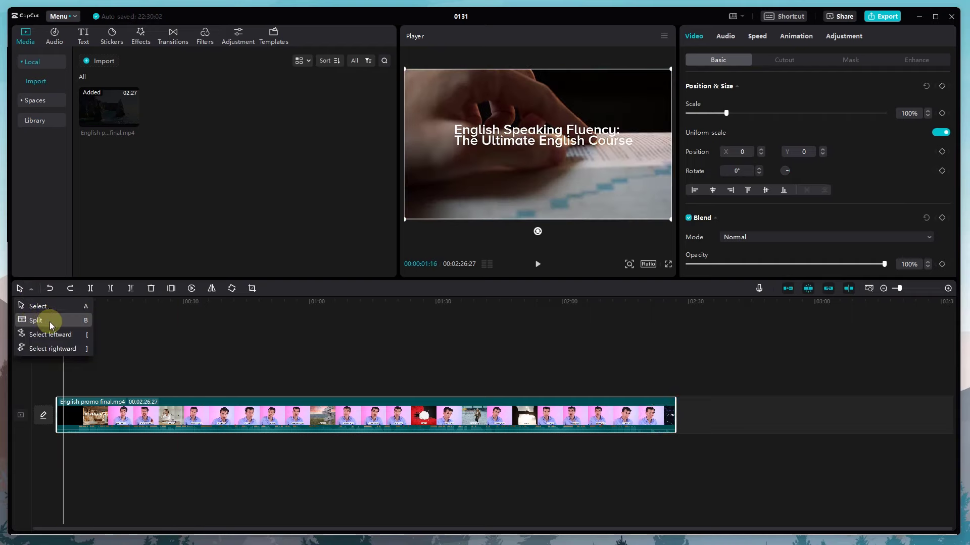
click(49, 321)
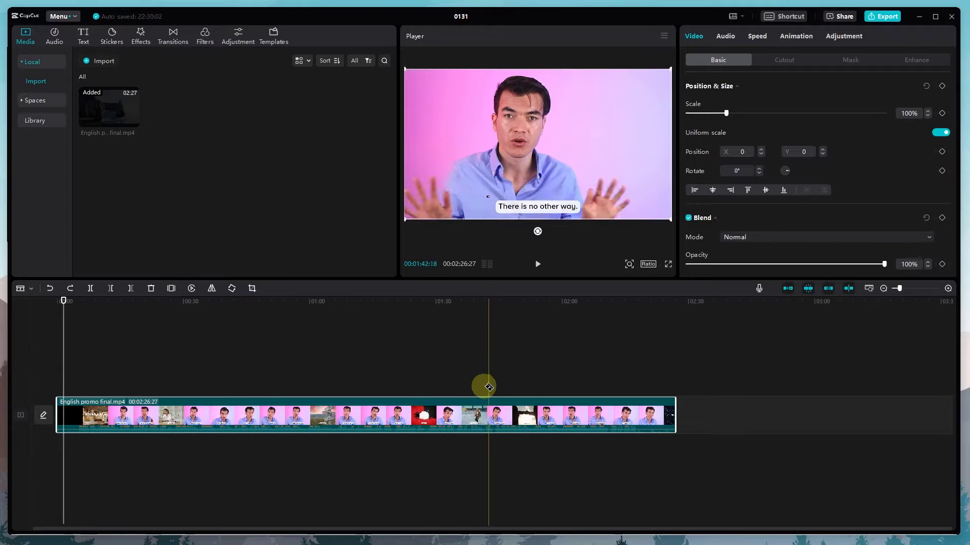
click(646, 385)
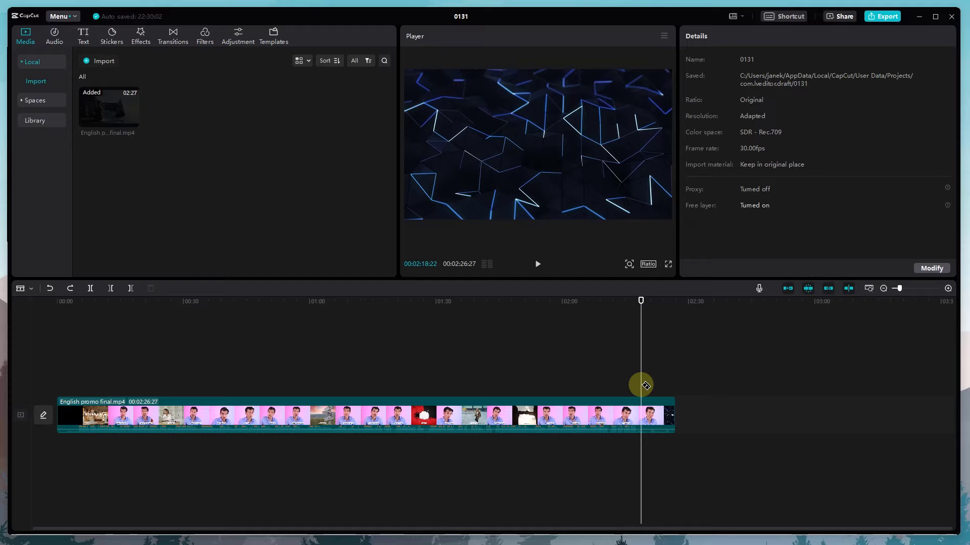
click(643, 411)
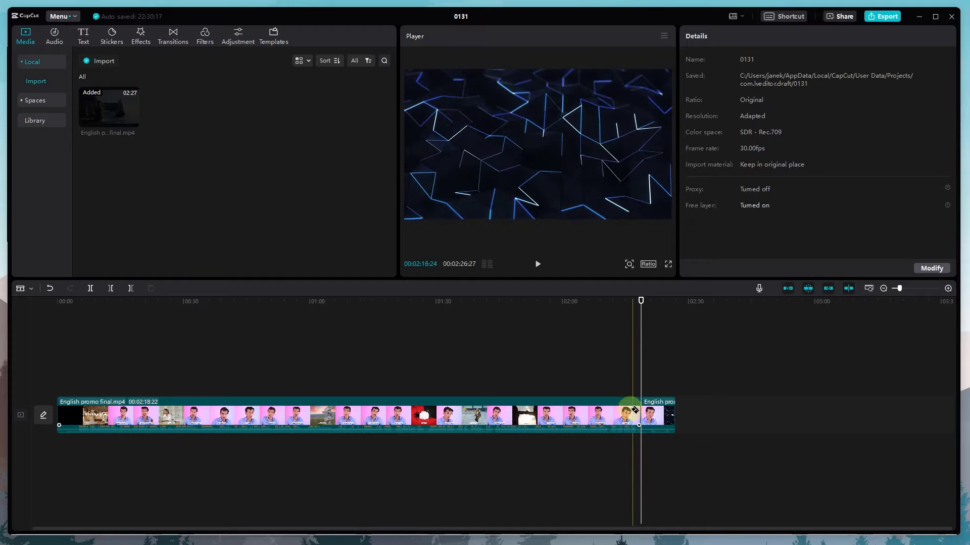
Step: Use Select leftward mode to select the long first segment, delete it, and select the remaining clip
click(32, 290)
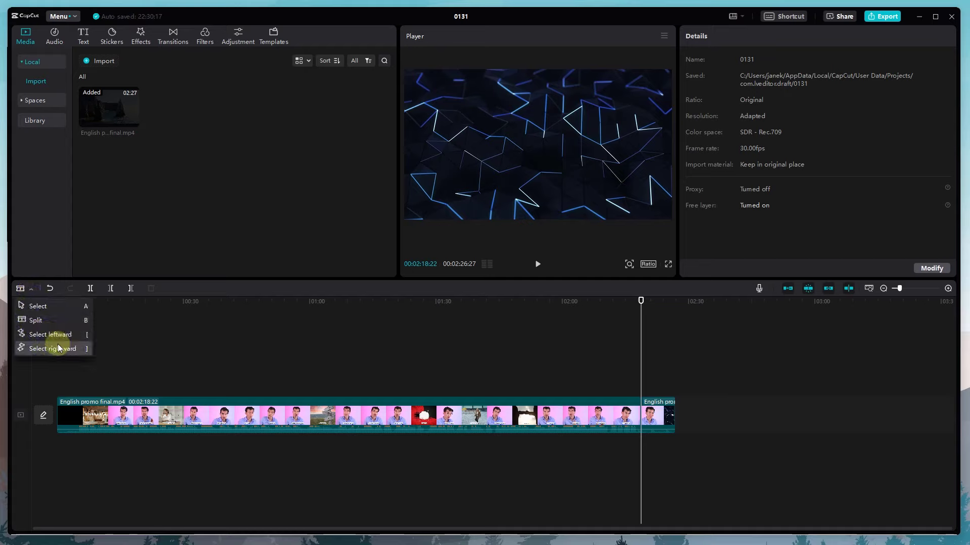
click(469, 293)
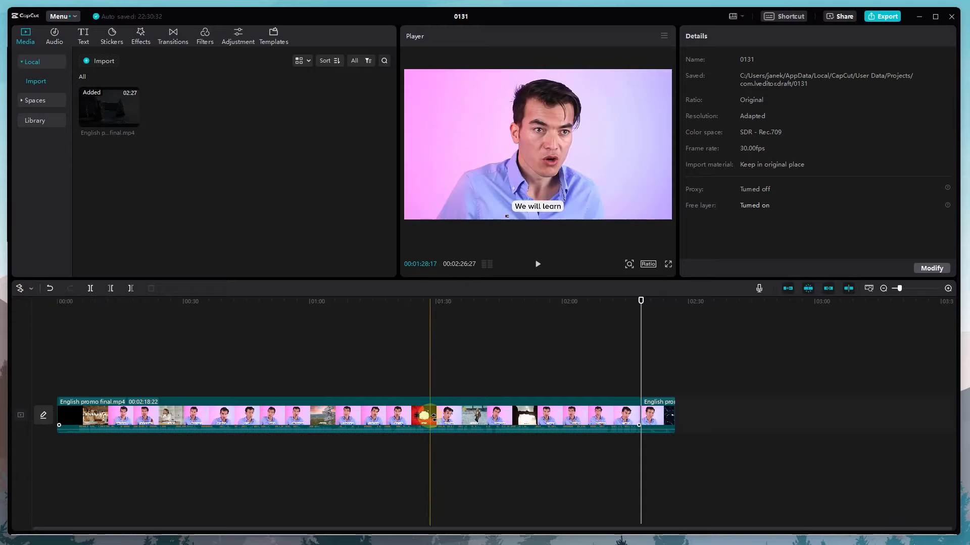
click(434, 417)
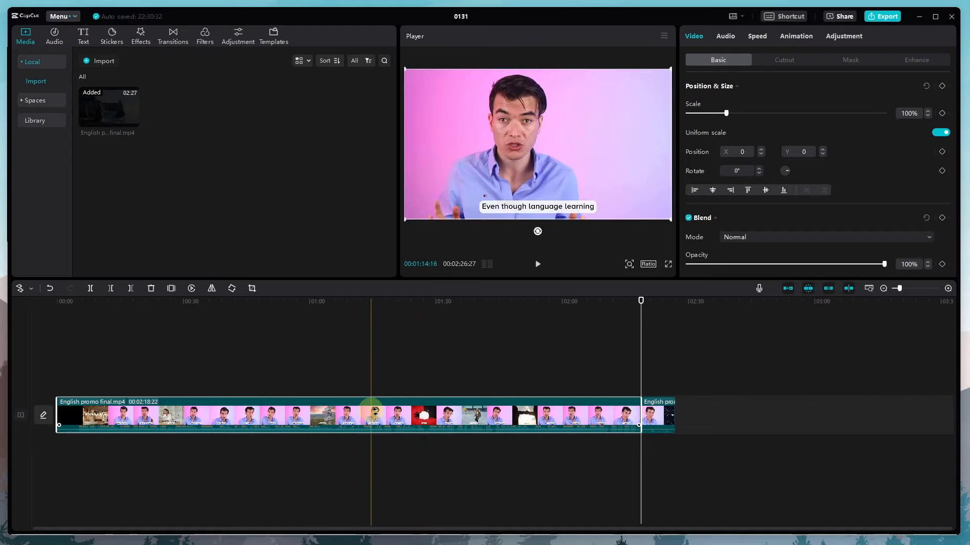
key(Delete)
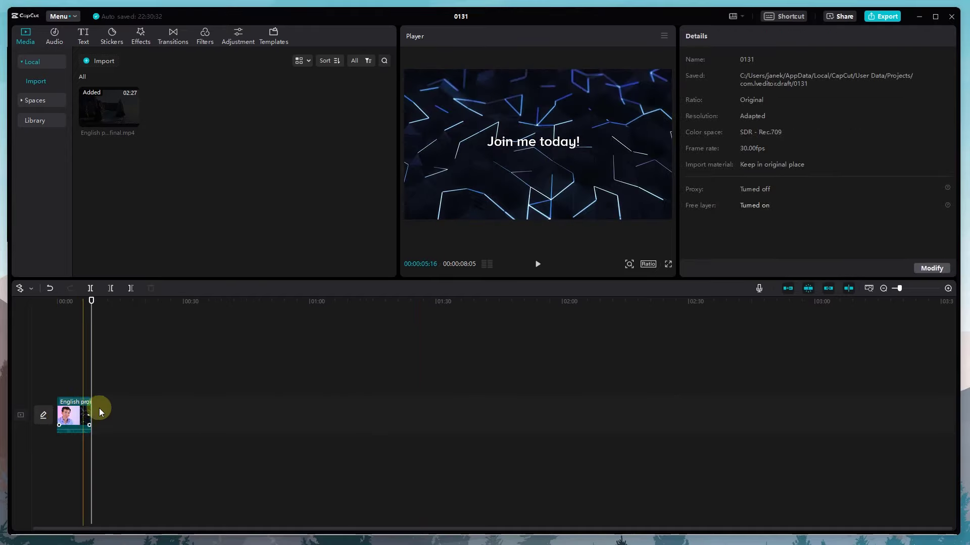
click(363, 409)
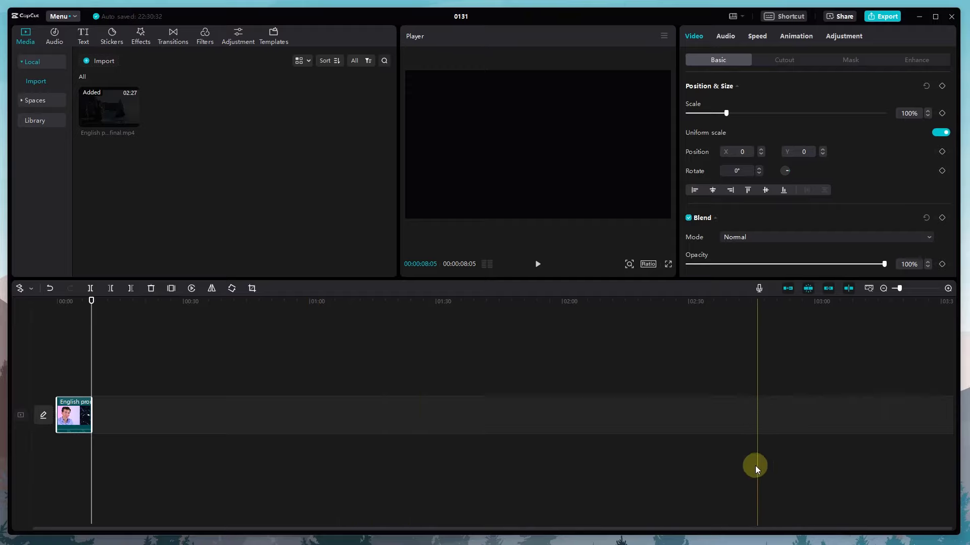
Step: Return the cursor to Select mode and move the playhead to the start of the clip
click(31, 292)
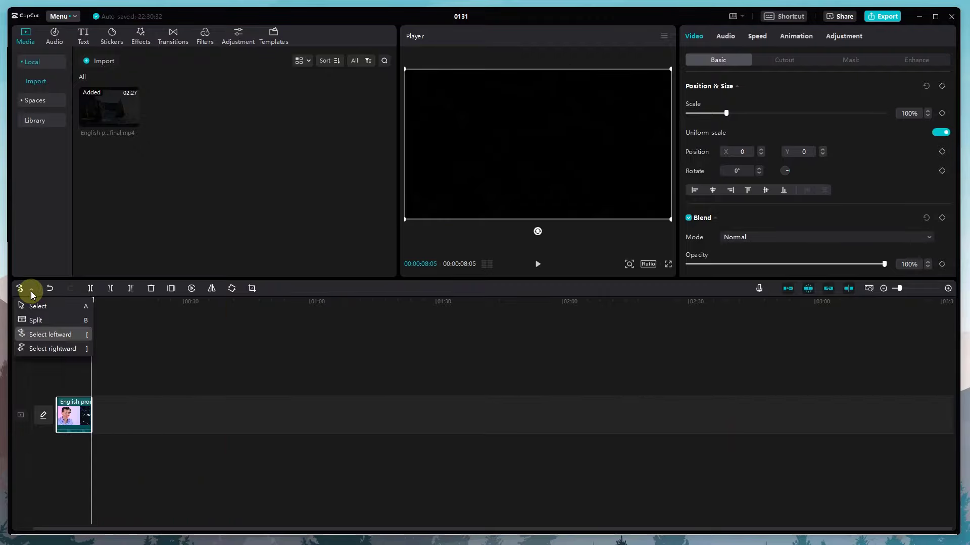
click(31, 293)
click(31, 293)
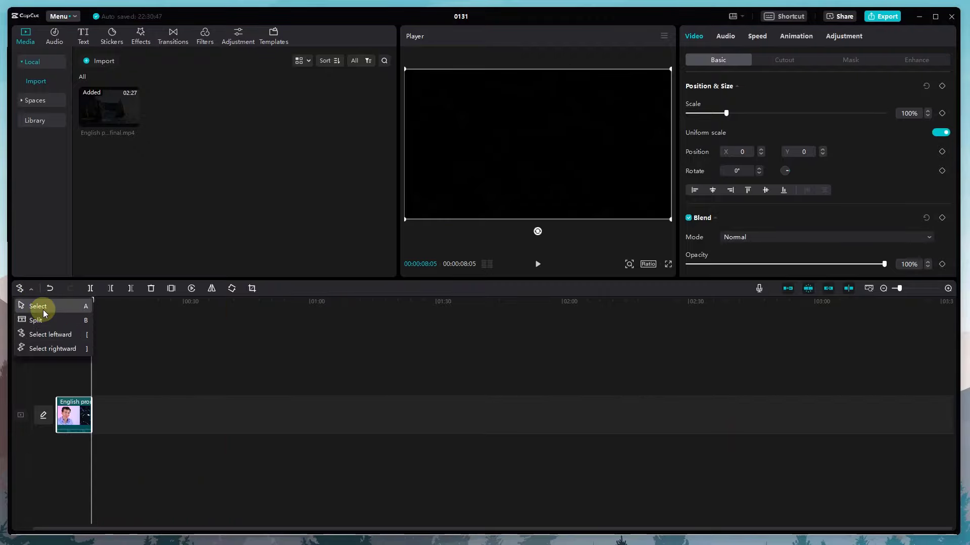
click(42, 306)
ctrl+scroll(89, 399, up, 5)
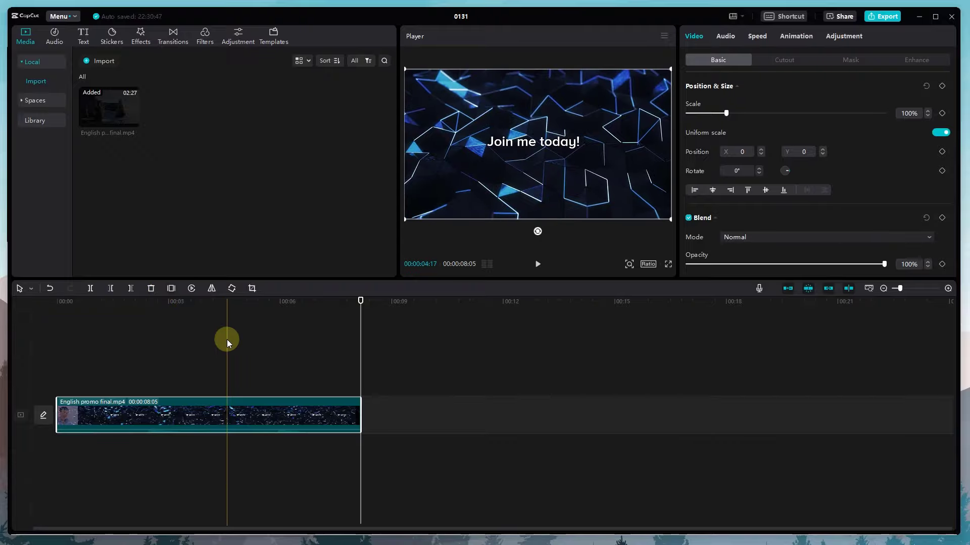
drag(357, 299, 43, 304)
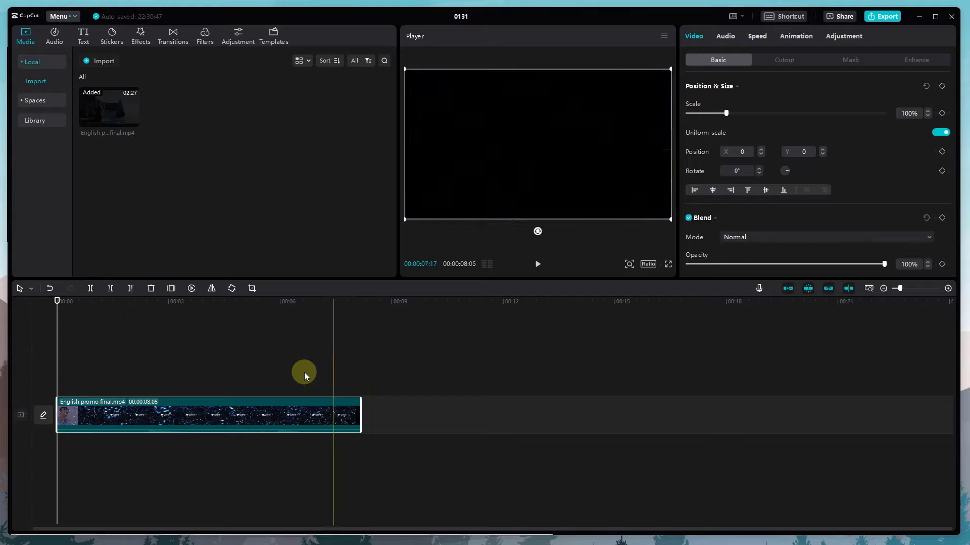
Step: View the player's aspect ratio options without changing them, and play the clip from its start, pausing at 00:00:05:23
click(647, 269)
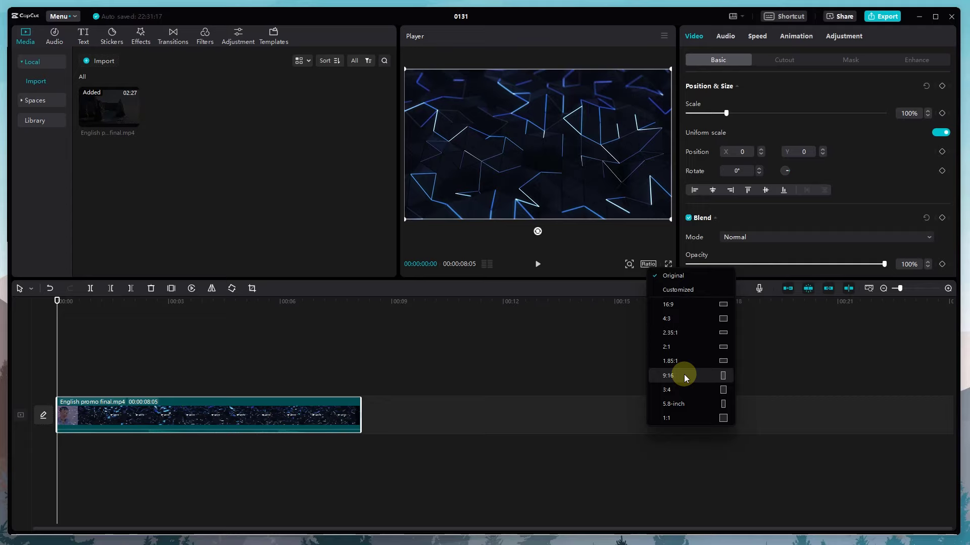
click(491, 266)
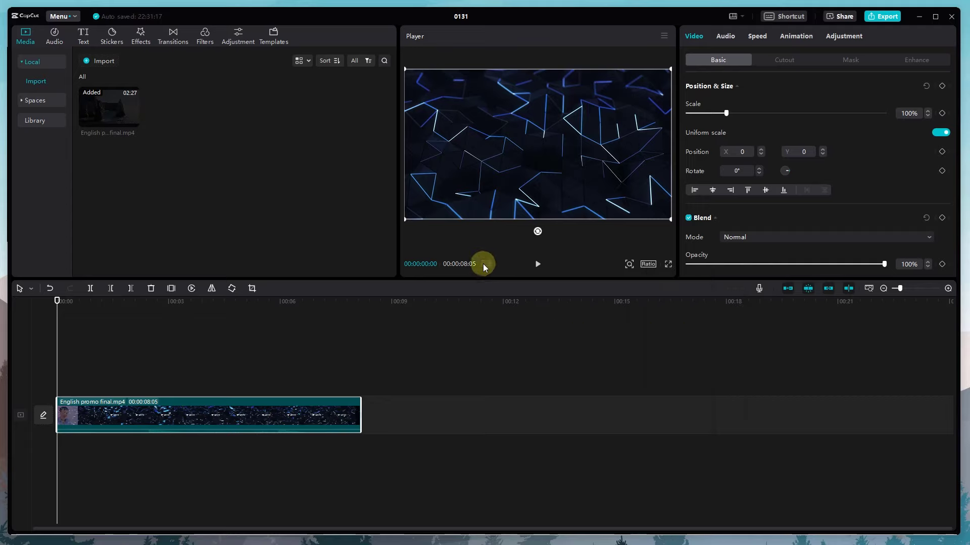
key(space)
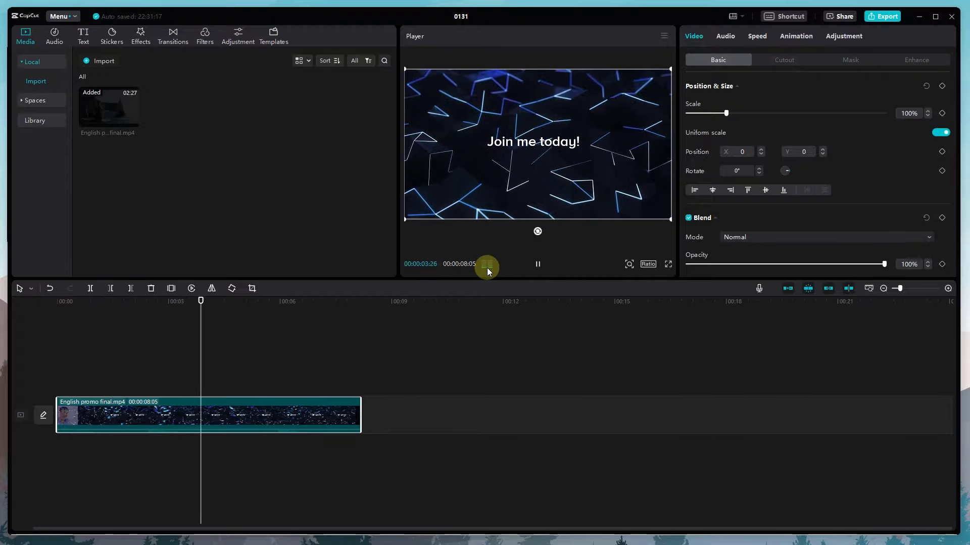
key(space)
key(space)
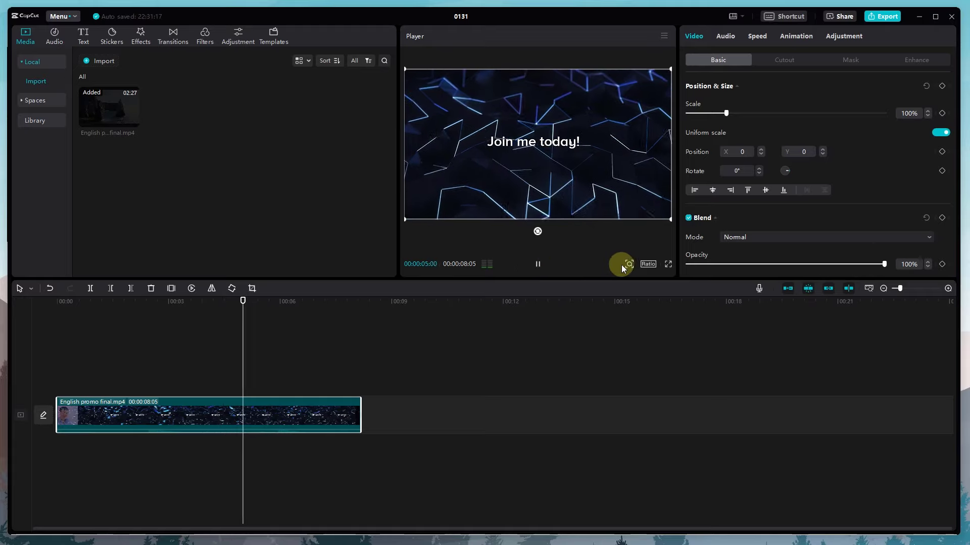
key(space)
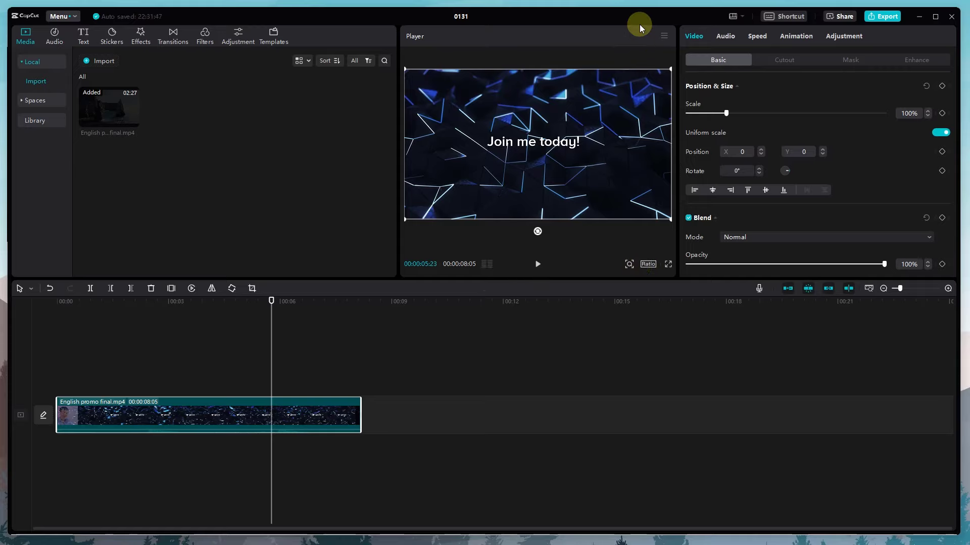
Step: Detach the media panel into a floating window and dock it back beside the player
mouse_move(640, 24)
mouse_down()
mouse_move(564, 36)
mouse_move(635, 27)
mouse_up()
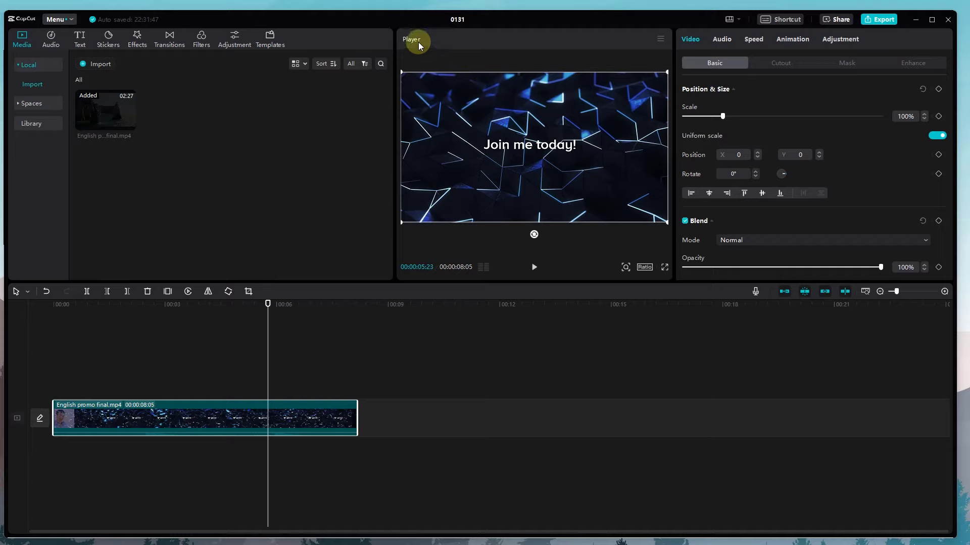
click(91, 340)
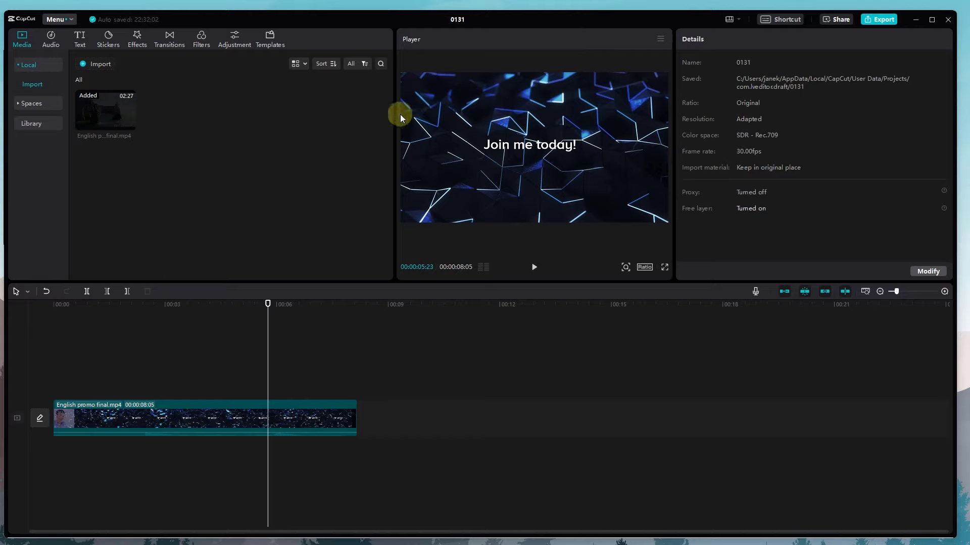
drag(370, 36, 214, 416)
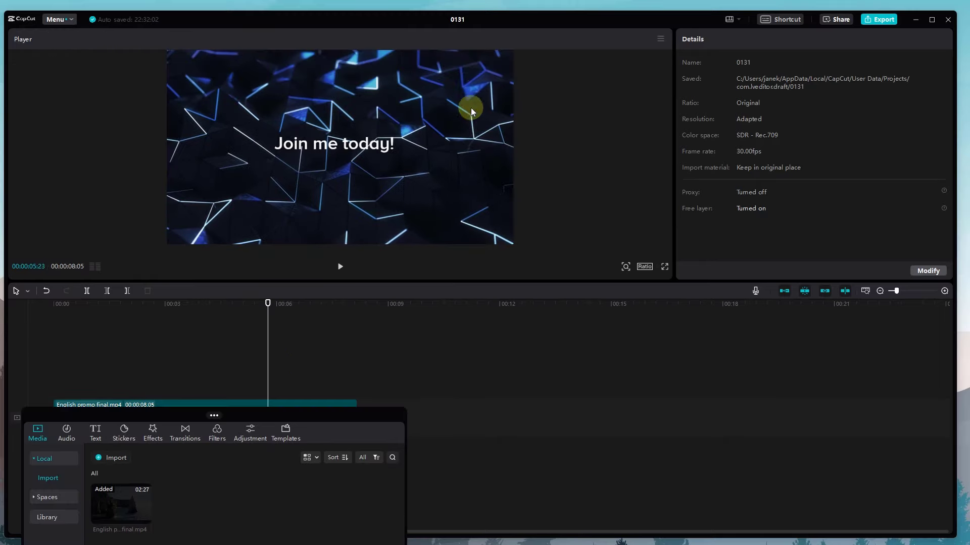
drag(346, 414, 483, 59)
Step: Undo the deletion of the long first segment and fit both segments in the timeline view
key(ctrl+z)
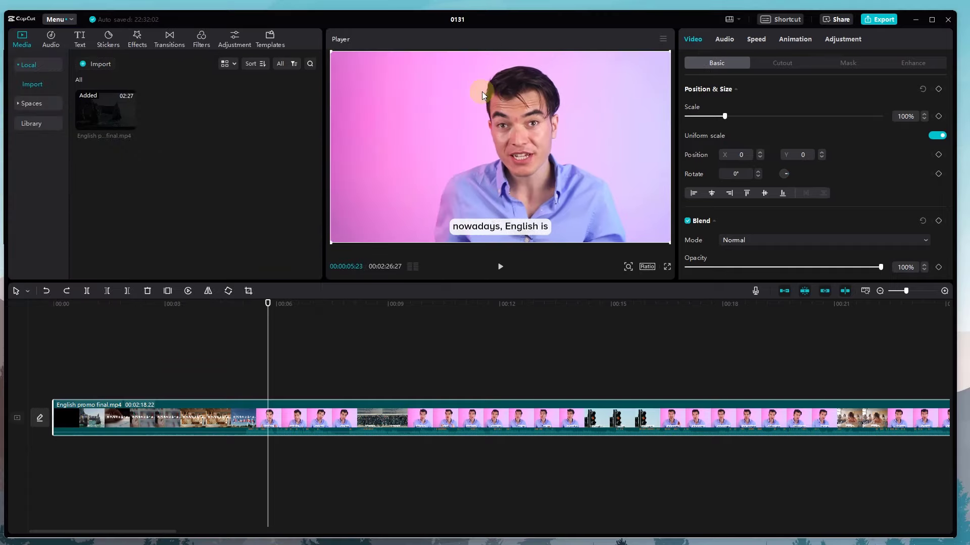
drag(482, 92, 499, 196)
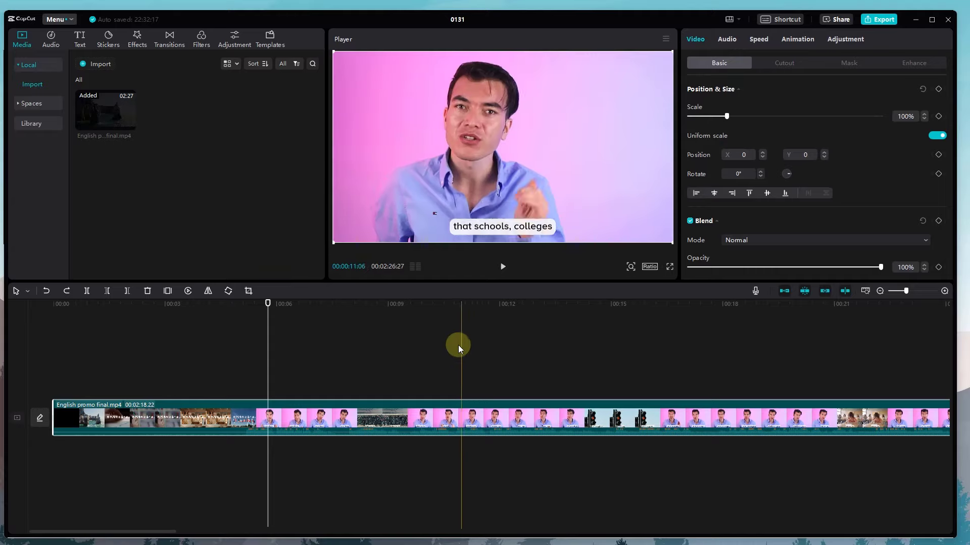
scroll(458, 345, down, 5)
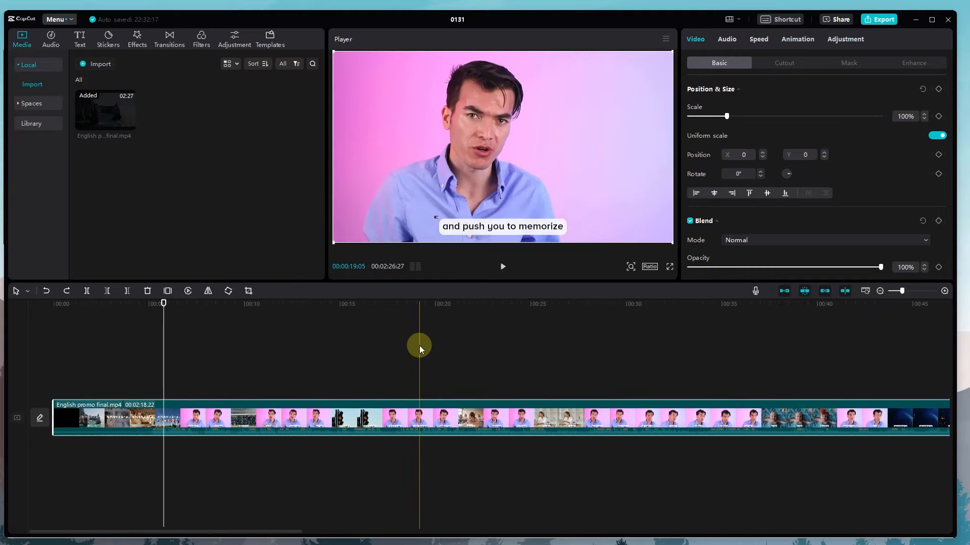
scroll(419, 345, down, 4)
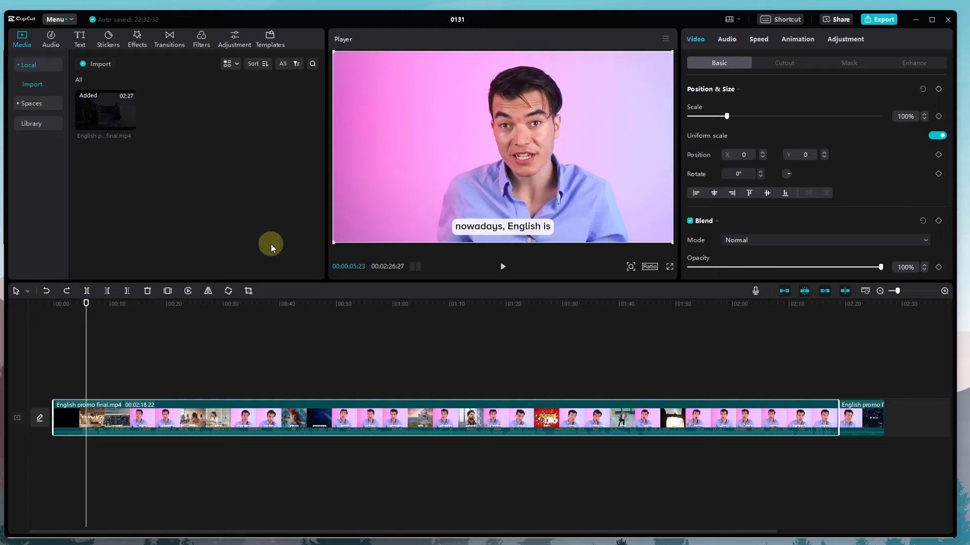
Step: Browse the Transitions, Effects and Stickers libraries
click(167, 41)
click(137, 40)
click(108, 41)
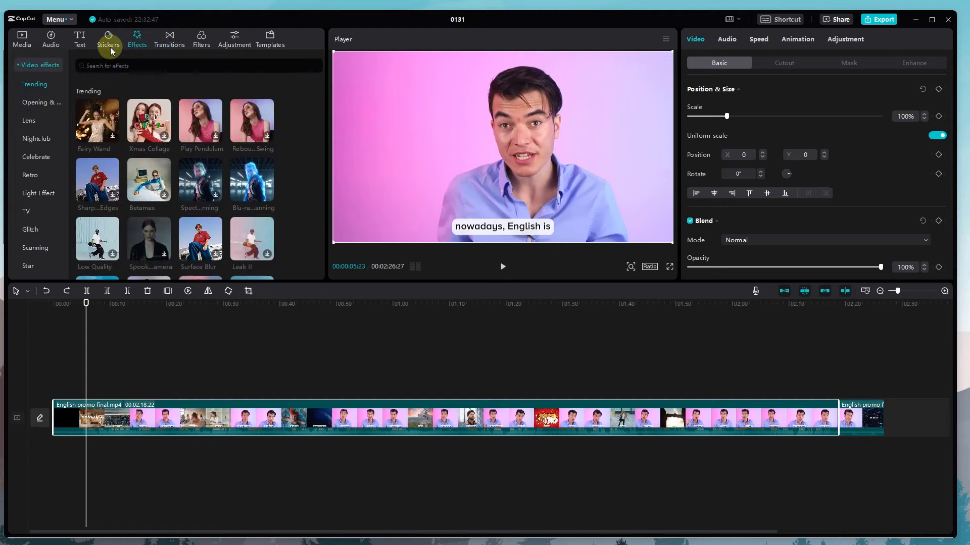
Step: Browse the Text, Audio and Adjustment libraries
click(79, 46)
click(51, 40)
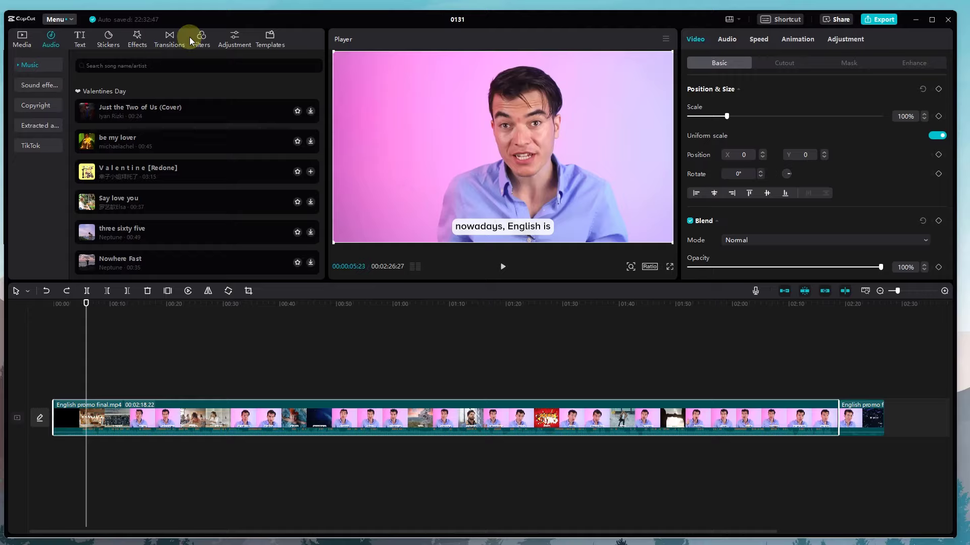
click(242, 39)
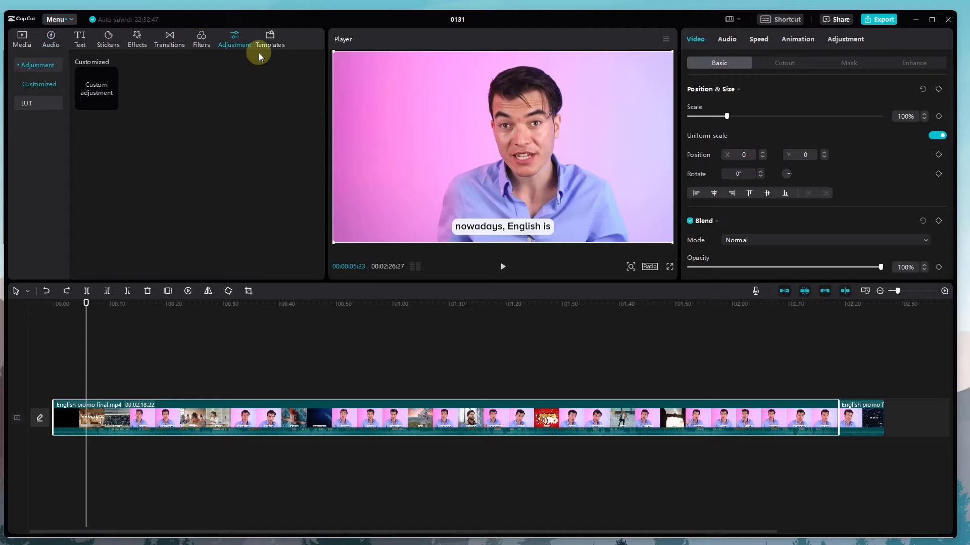
Step: Bring up the export settings and pick the speaker frame captioned "We have thought" as the video cover for editing
click(875, 21)
mouse_move(405, 197)
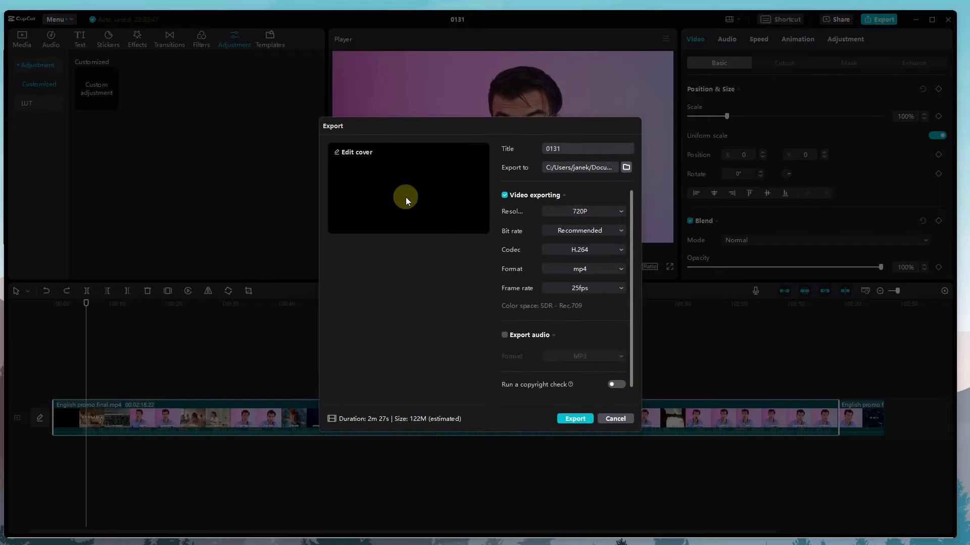
click(354, 156)
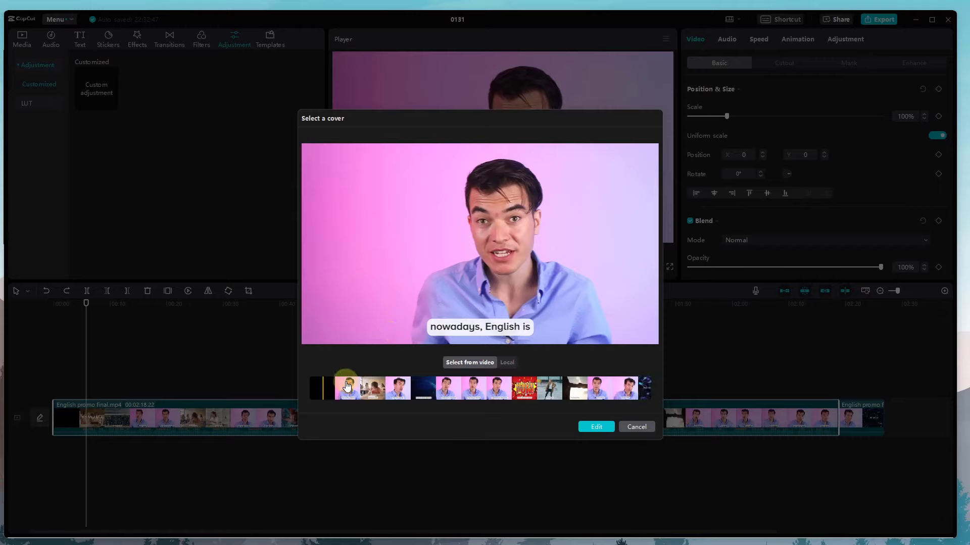
drag(346, 387, 499, 390)
click(592, 426)
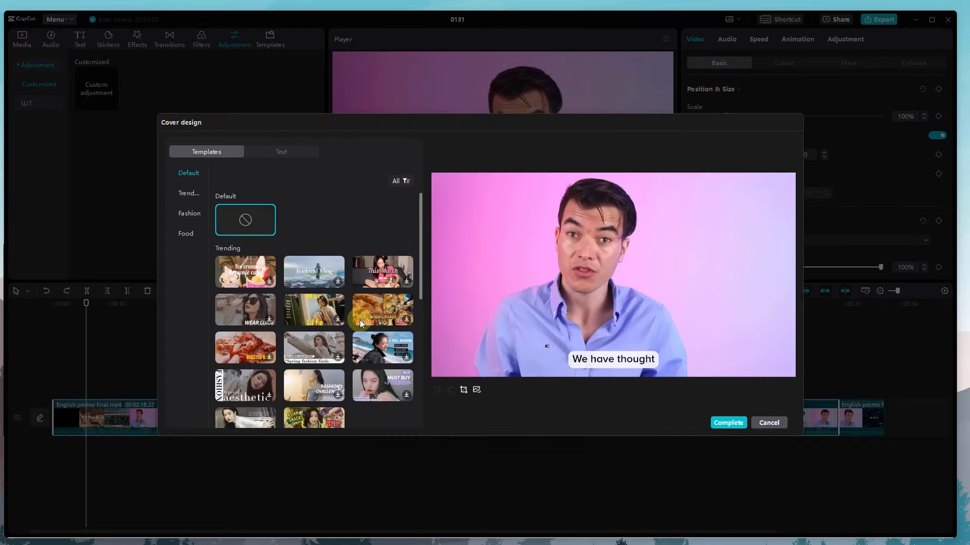
Step: Try the Iceland Vlog, This March and travel vlog templates on the cover and reset it to no template
click(298, 268)
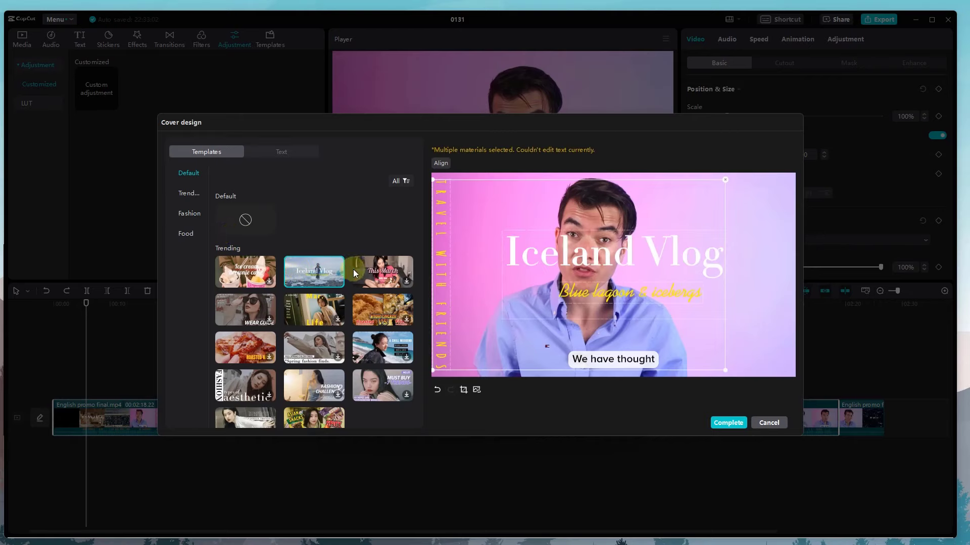
click(384, 277)
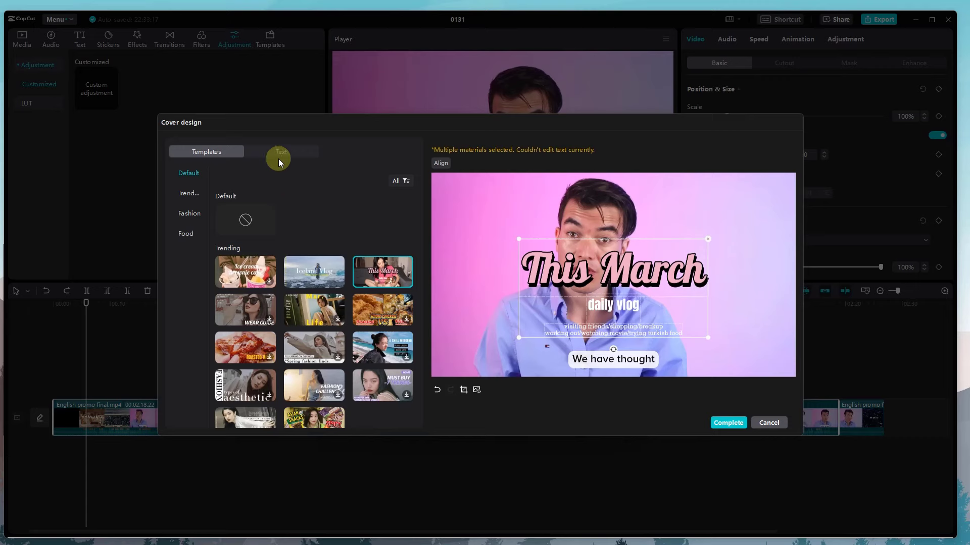
scroll(258, 335, down, 3)
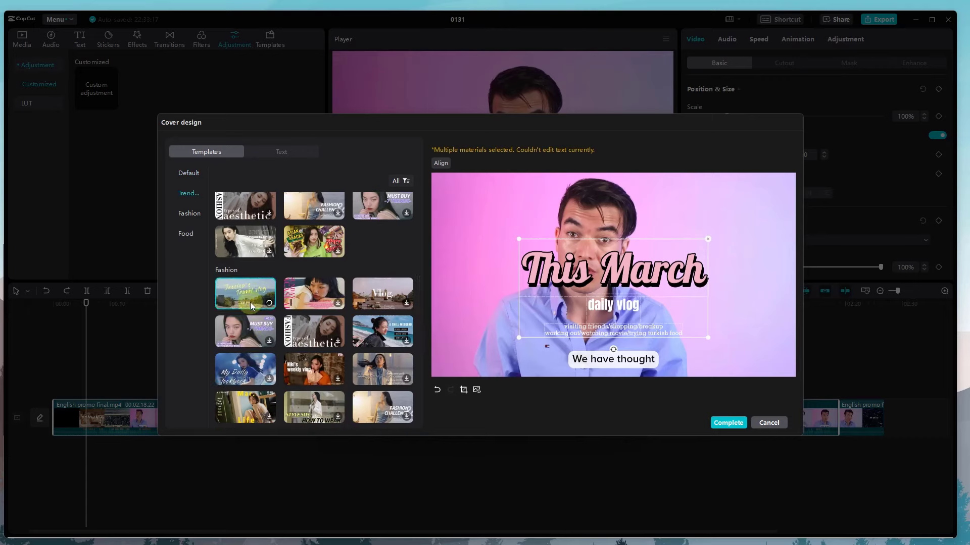
scroll(250, 302, down, 2)
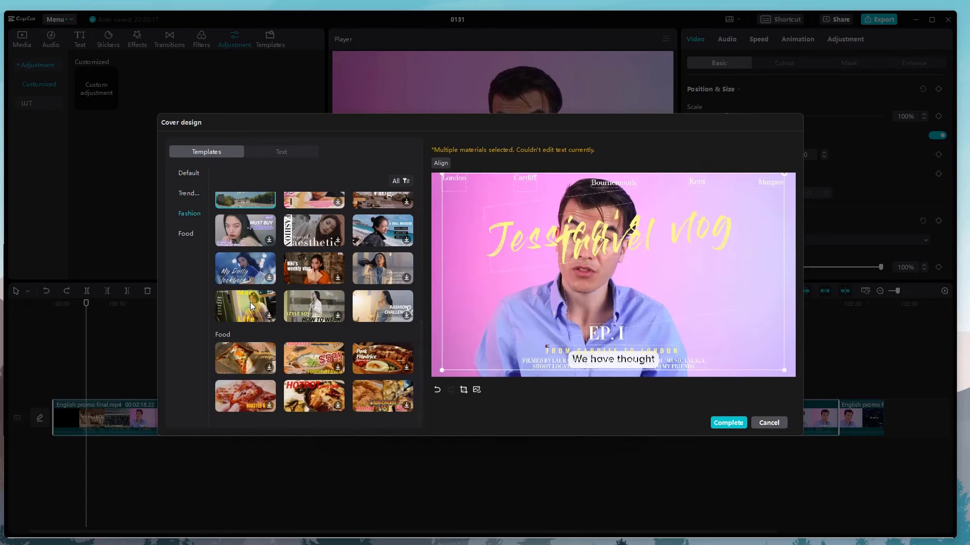
scroll(250, 298, up, 5)
click(247, 224)
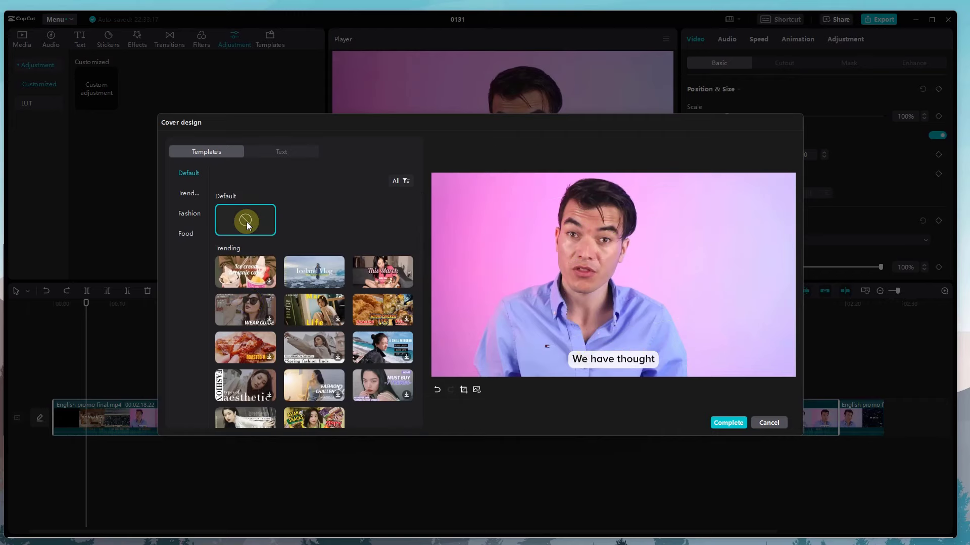
scroll(332, 335, down, 5)
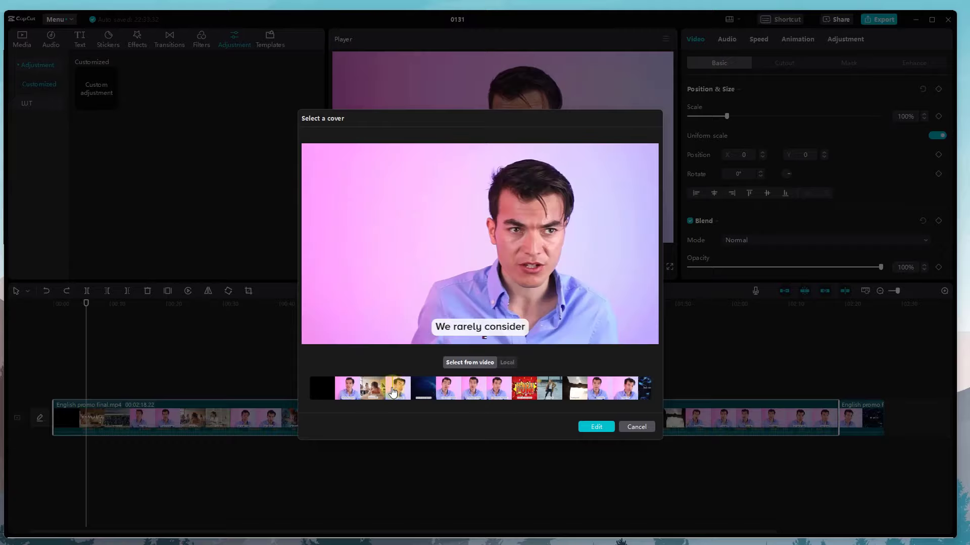
Step: Use the aerial crowd frame captioned "and we all know this." as the cover and apply the Fashion Challenge template
click(476, 389)
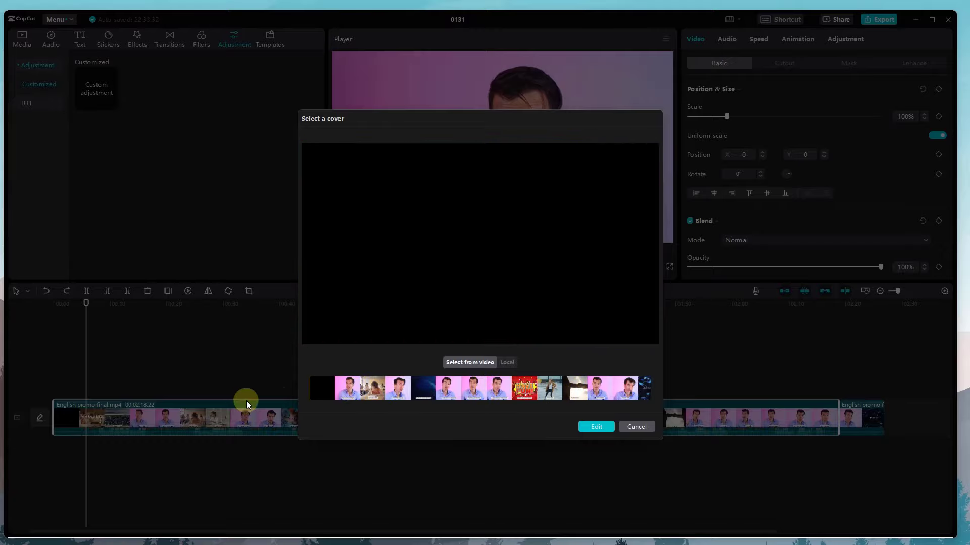
drag(334, 398, 327, 398)
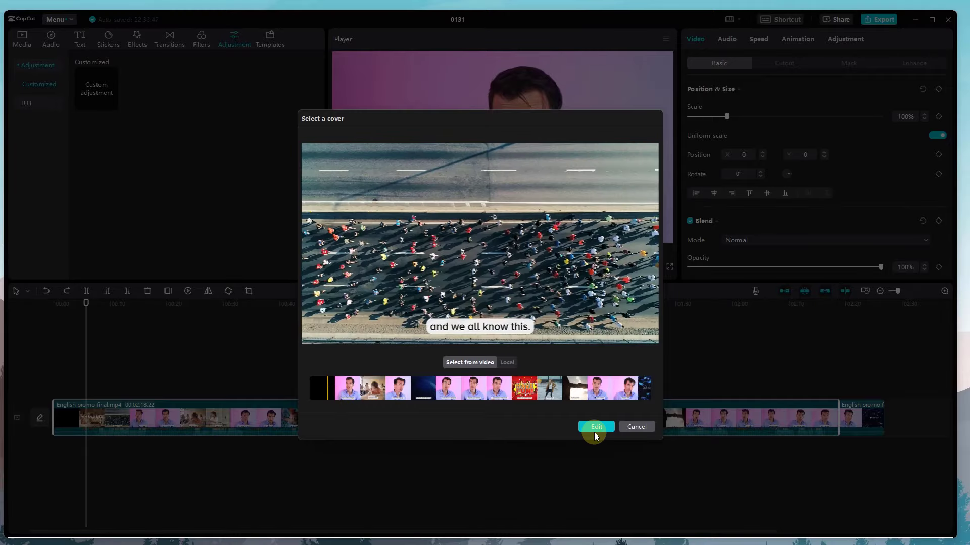
click(595, 433)
click(698, 309)
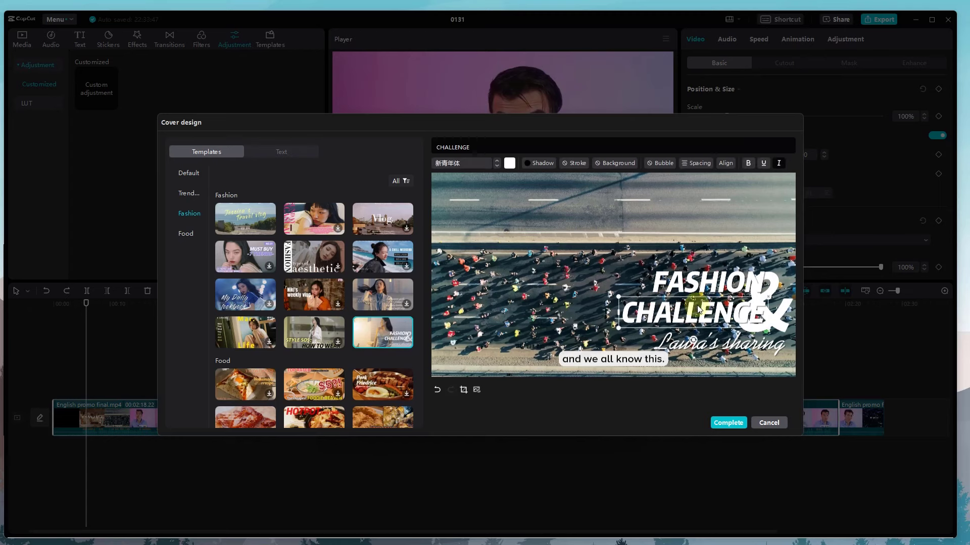
Step: Try black as the colour of the cover's ampersand, FASHION and CHALLENGE texts
click(722, 283)
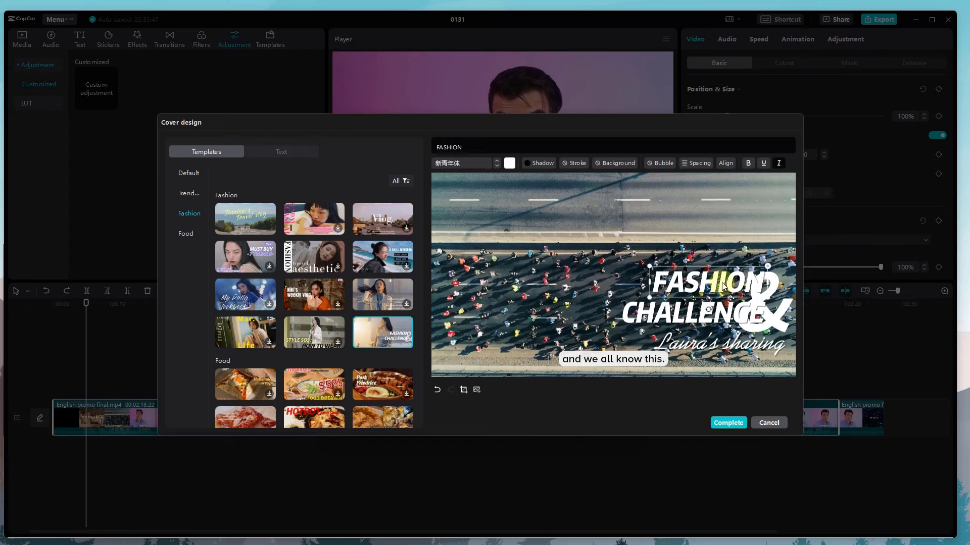
click(782, 295)
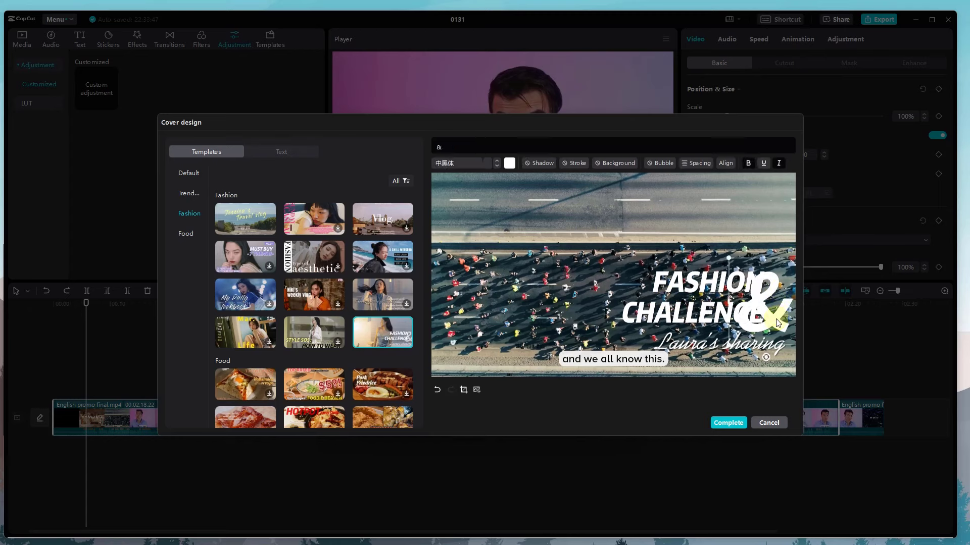
click(507, 165)
drag(492, 215, 514, 295)
click(695, 286)
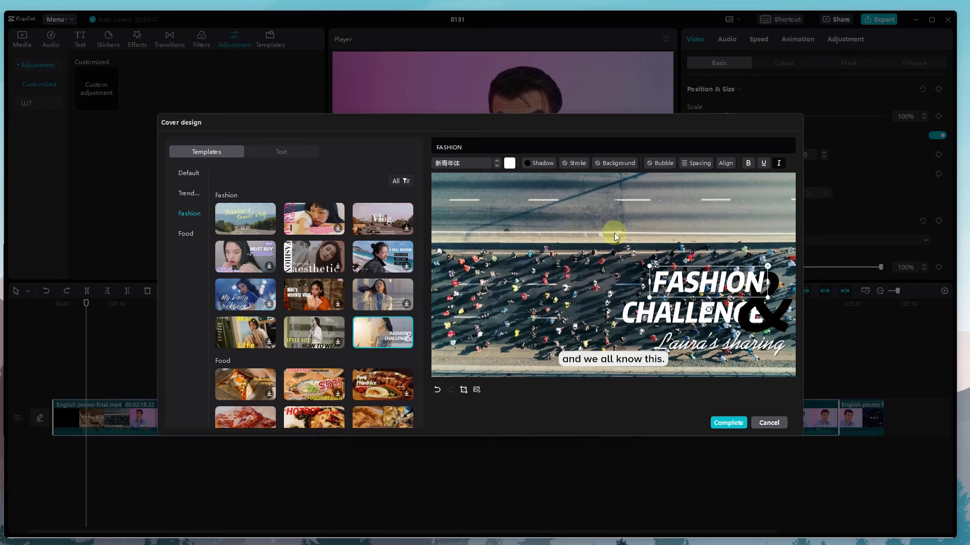
click(508, 162)
drag(511, 210, 488, 367)
click(647, 325)
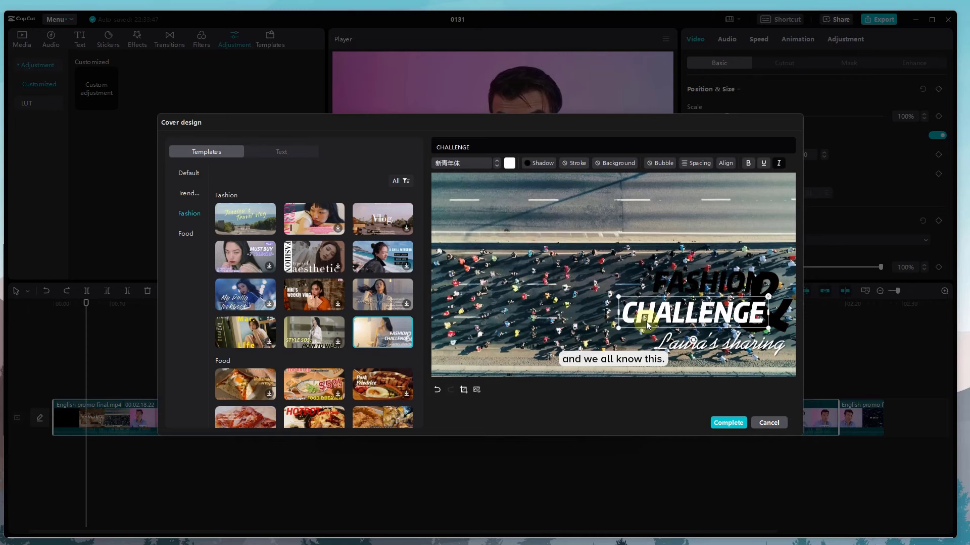
click(509, 163)
drag(531, 236, 575, 298)
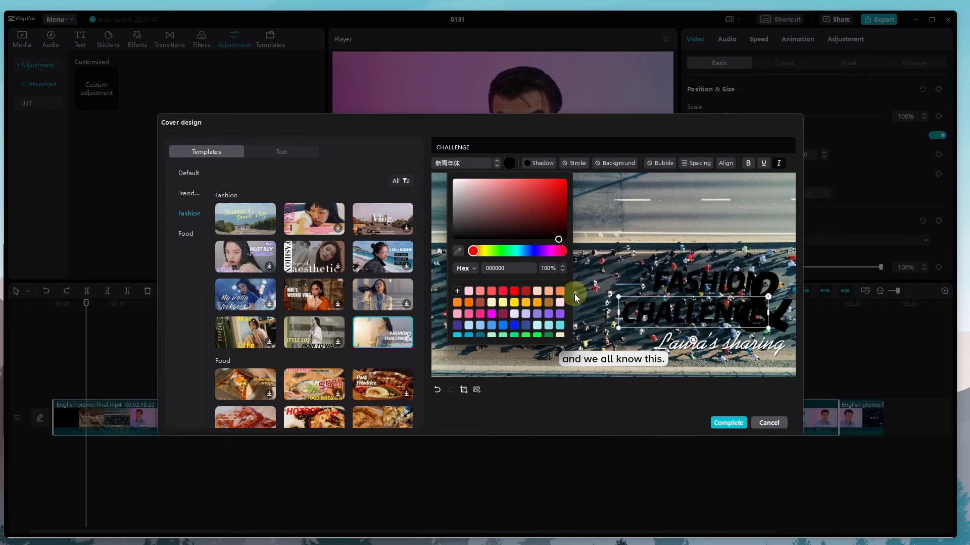
Step: Recolour the cover's CHALLENGE text light grey and its FASHION text white
click(673, 336)
click(690, 308)
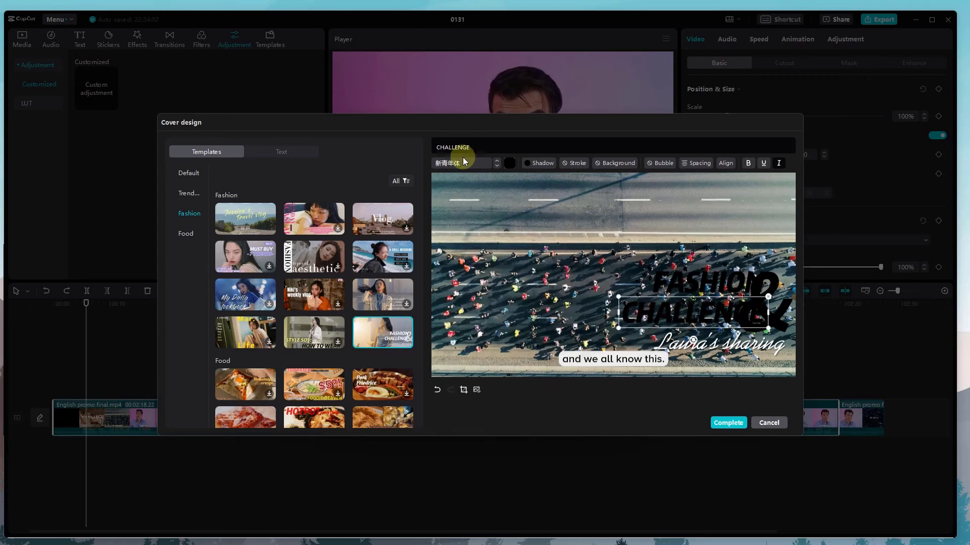
click(510, 163)
drag(510, 189, 396, 157)
click(719, 278)
click(509, 162)
Step: Recolour the cover's ampersand grey 848383 and complete the cover design
click(756, 314)
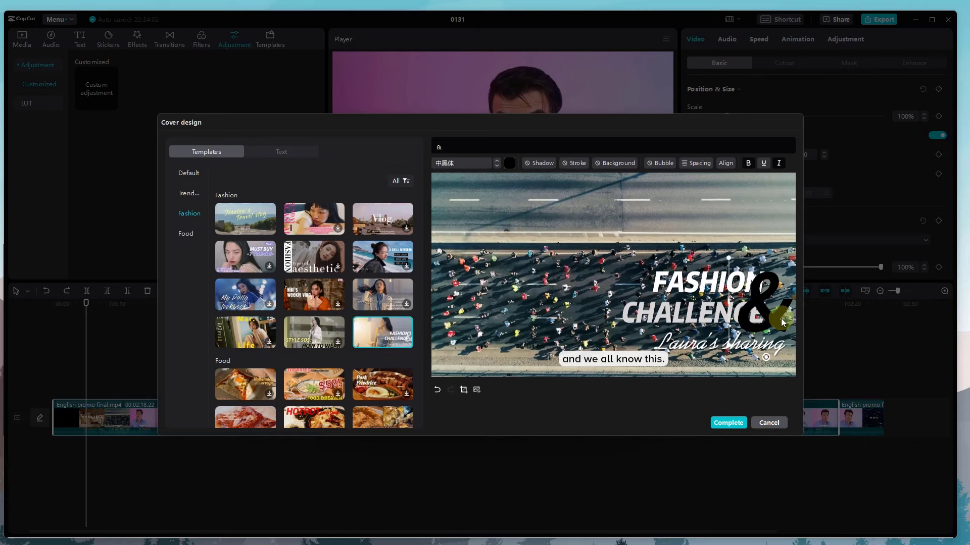
click(514, 161)
drag(505, 183, 448, 207)
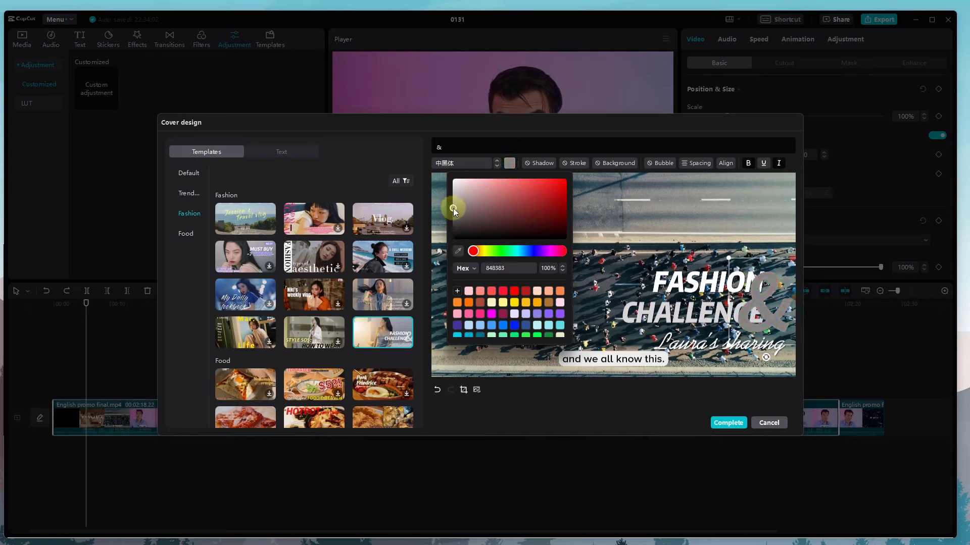
click(672, 310)
click(677, 339)
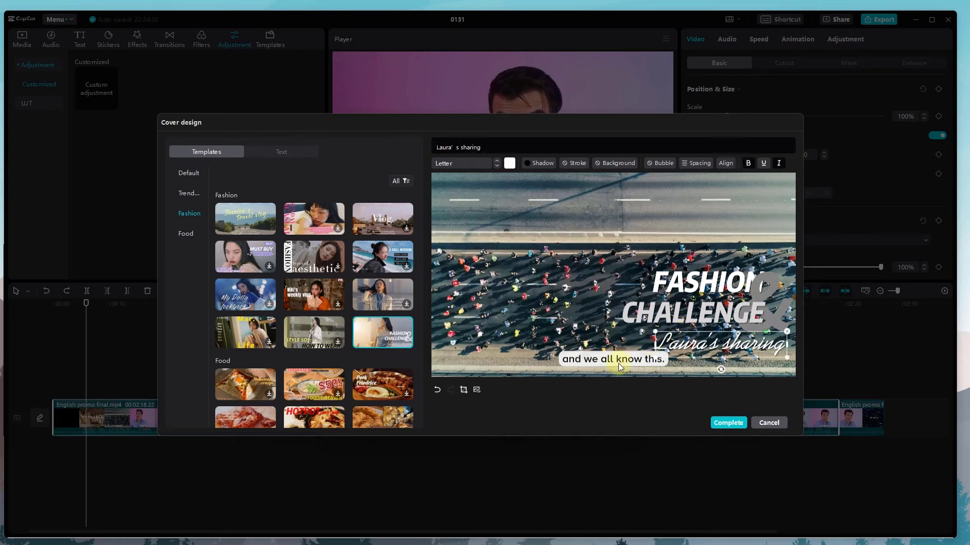
click(729, 423)
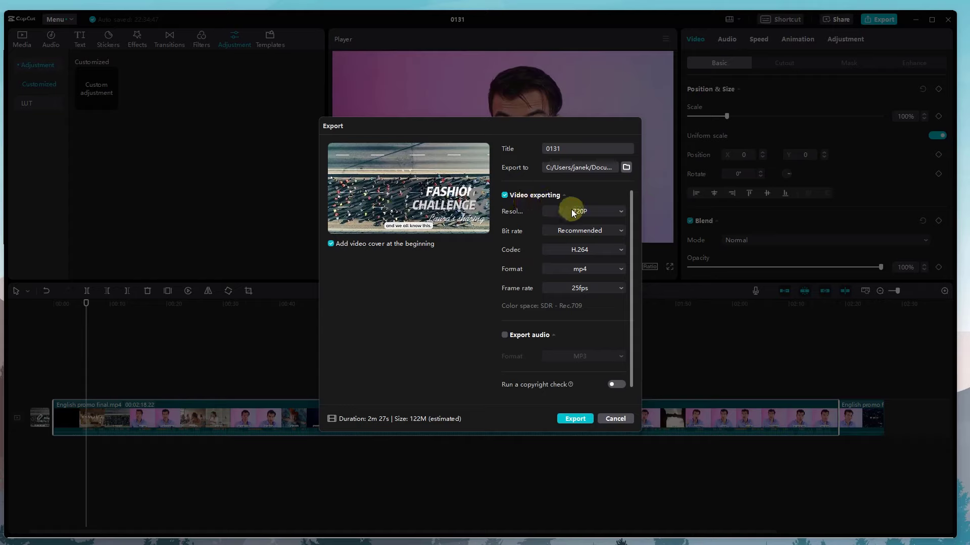
Step: Compare the export resolution options with the frame width and height in the detailed properties of the English promo final file
click(585, 212)
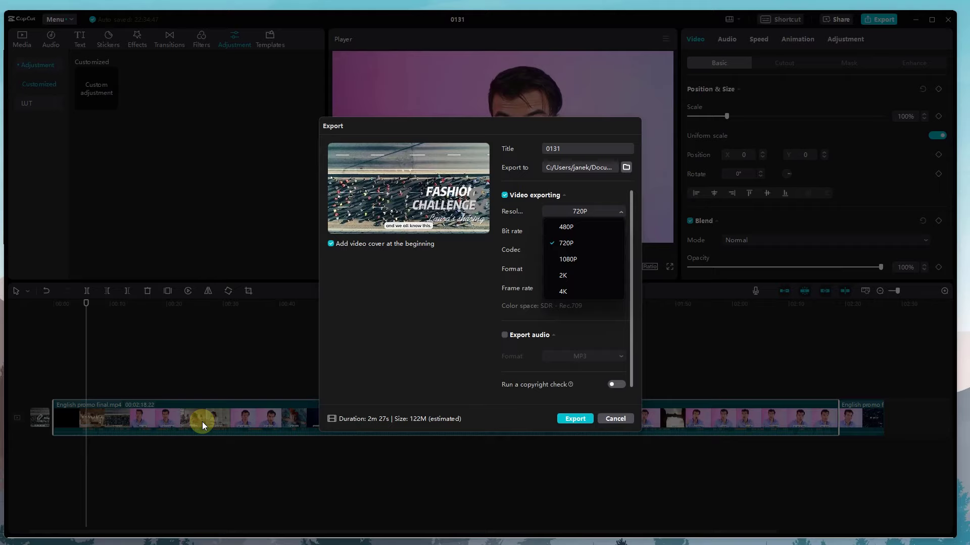
click(574, 247)
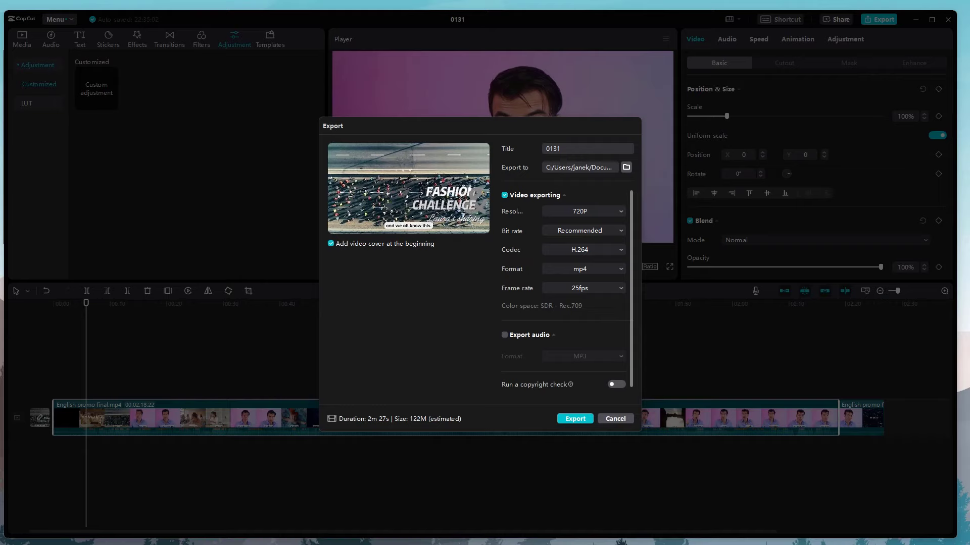
drag(727, 283, 432, 149)
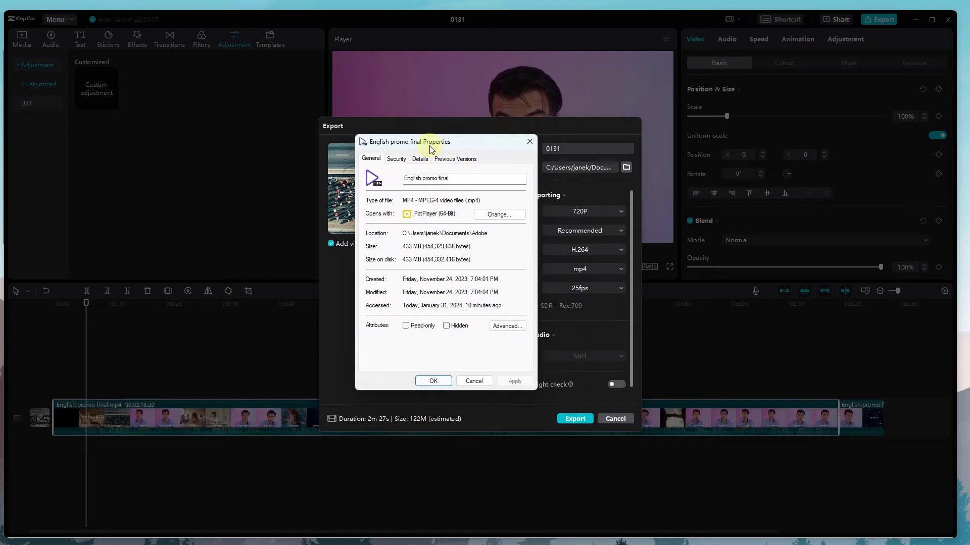
click(423, 159)
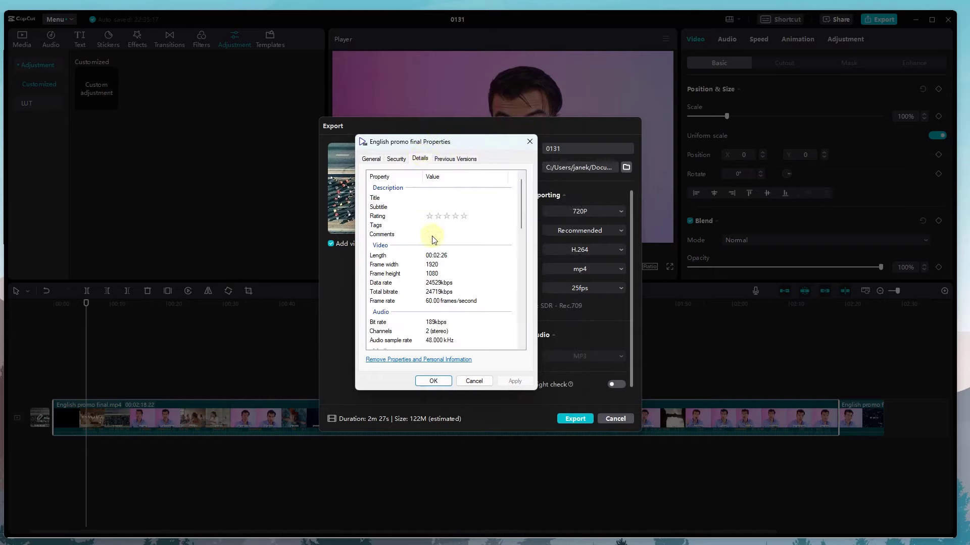
click(432, 264)
click(446, 274)
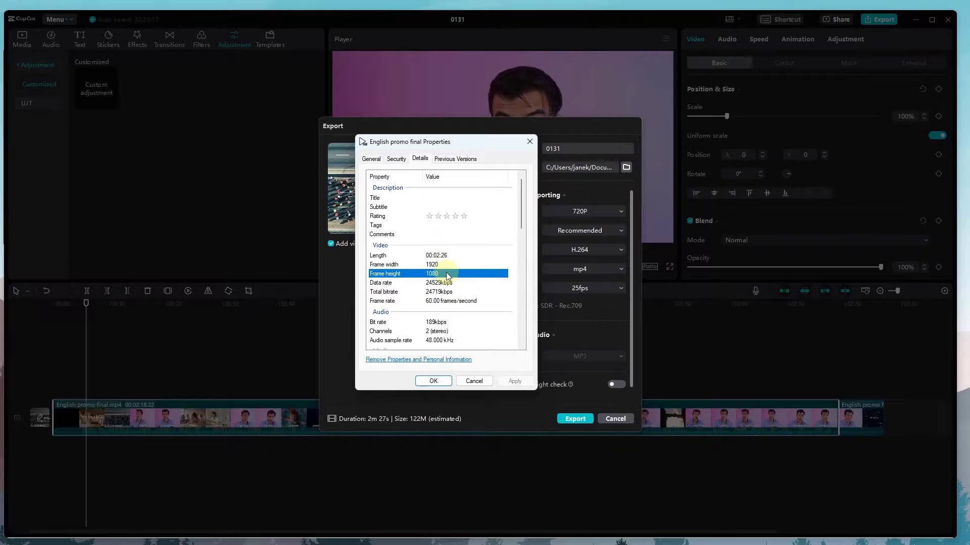
Step: Snip the length-to-frame-rate details from the source video's properties and close the properties window
key(super+shift+s)
drag(364, 256, 520, 304)
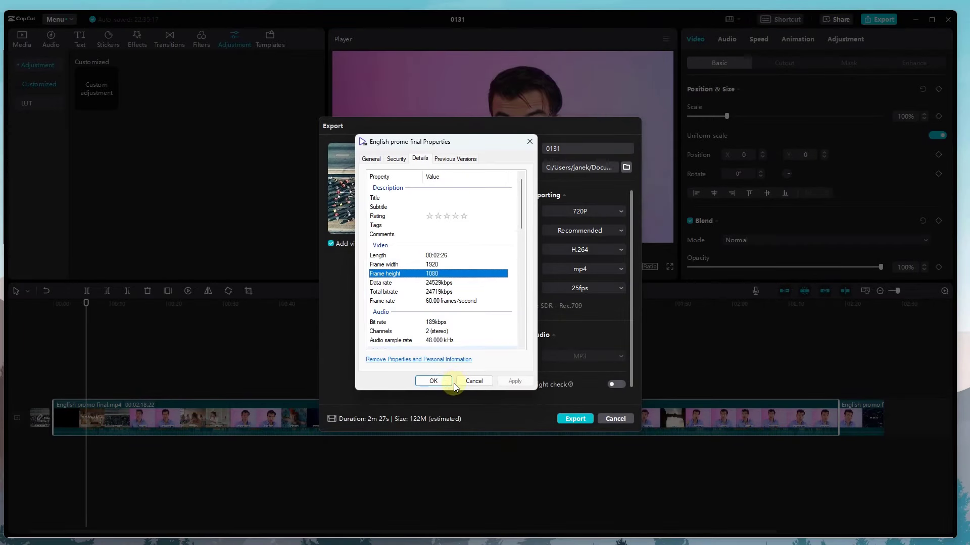
click(474, 380)
Step: Set the export resolution to 1080P and check the available bit rate options
click(575, 210)
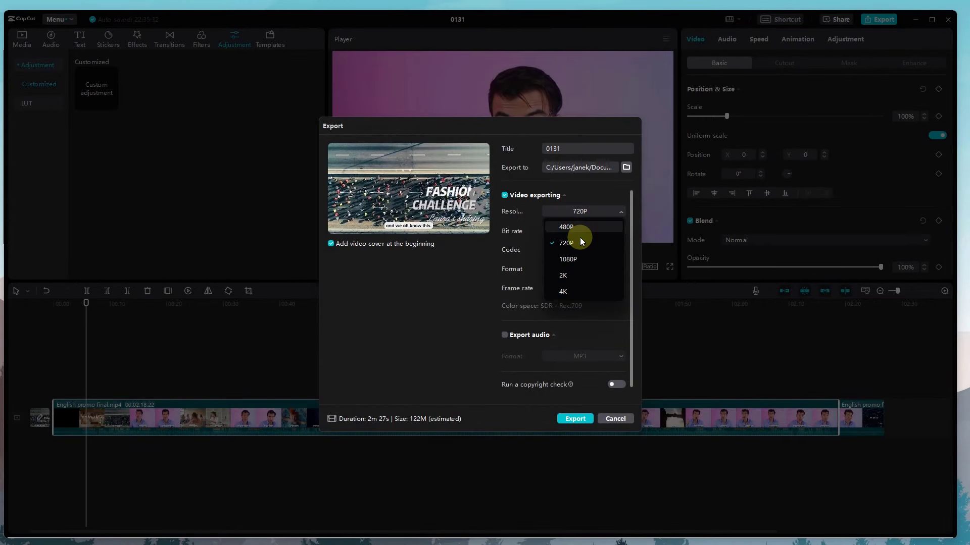
click(578, 258)
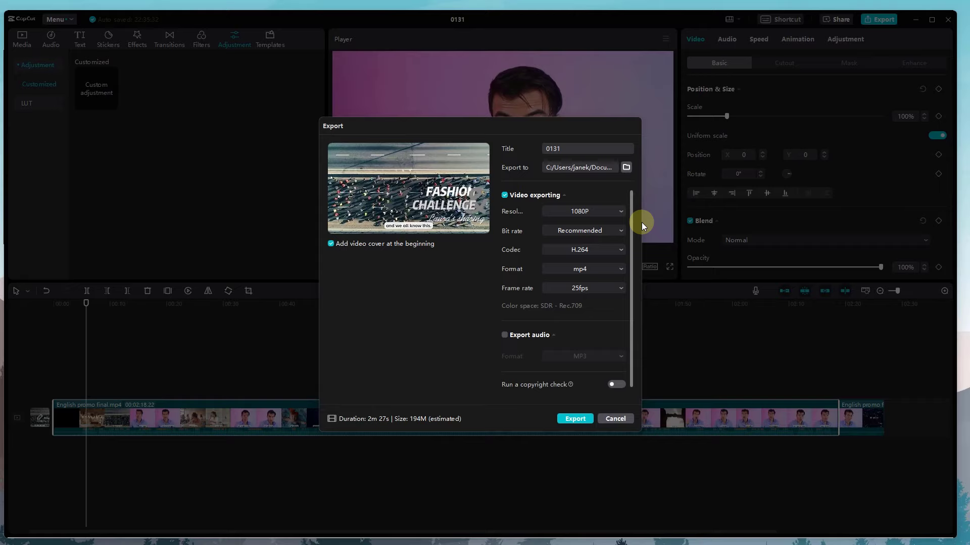
click(620, 232)
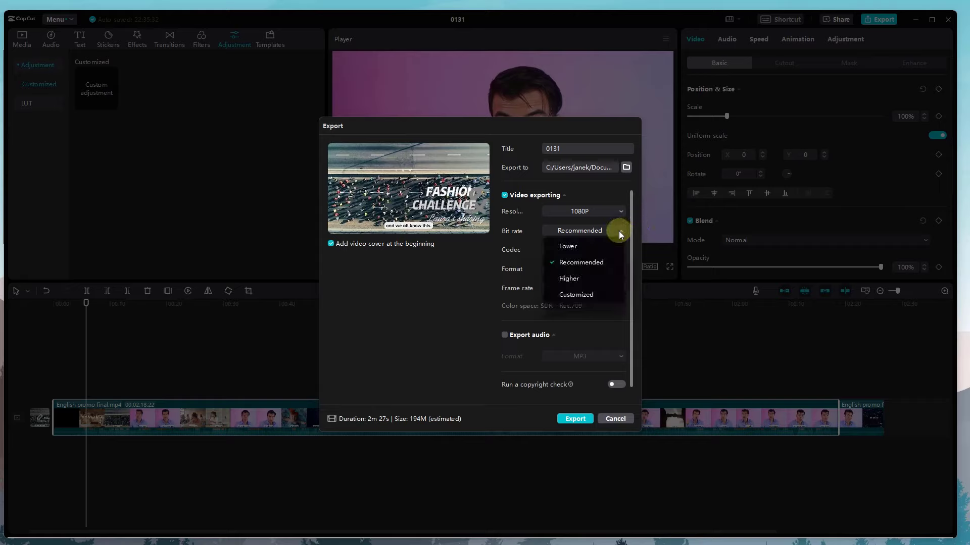
click(619, 231)
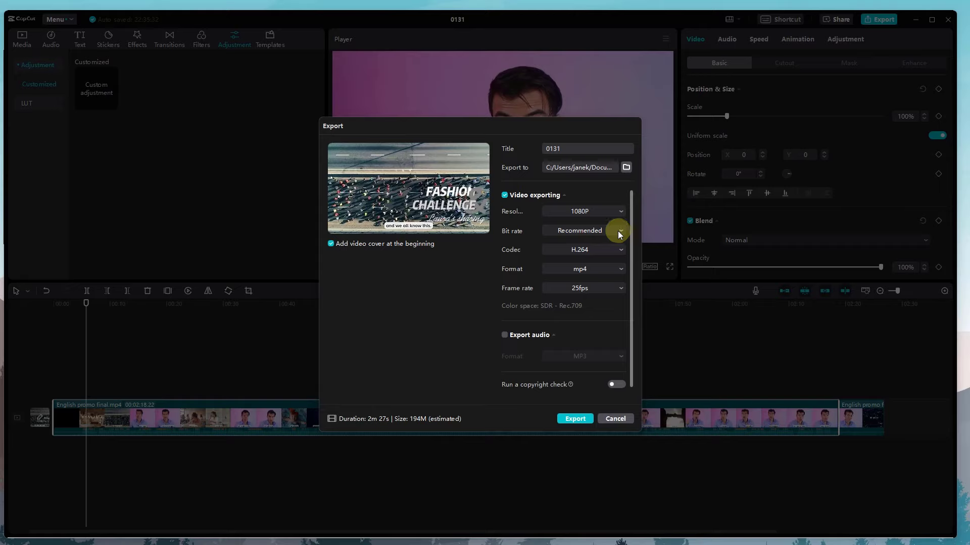
Step: Review the codec and file format choices for the video export, keeping H.264 and mp4
click(606, 249)
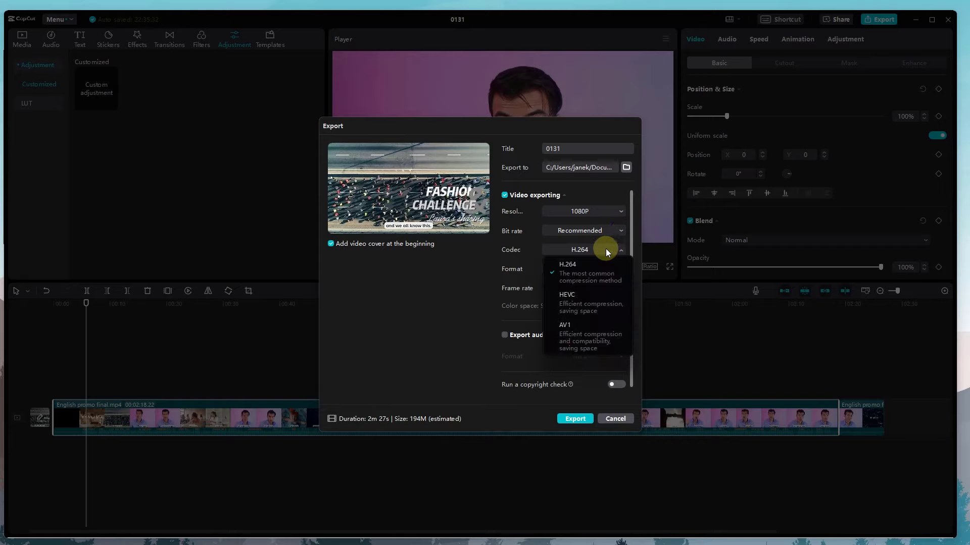
click(614, 274)
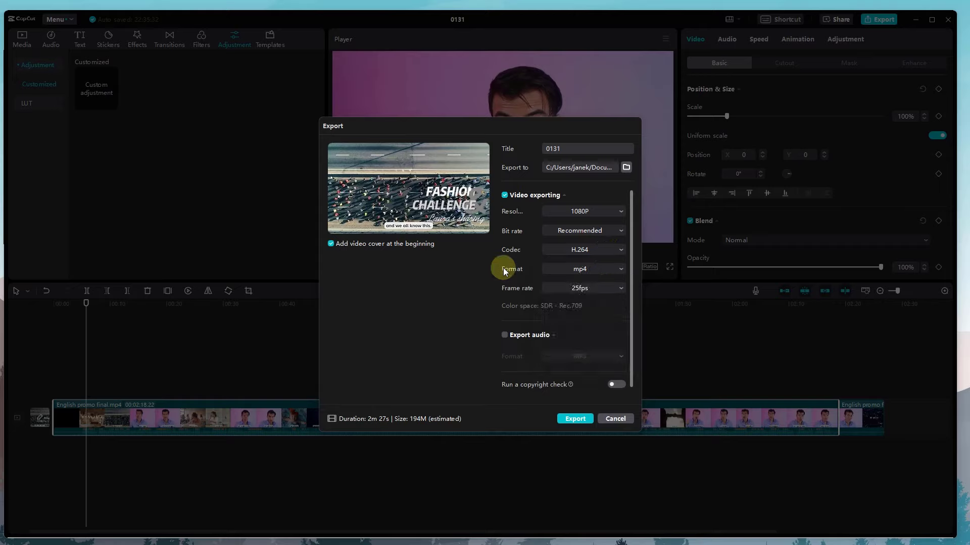
click(565, 249)
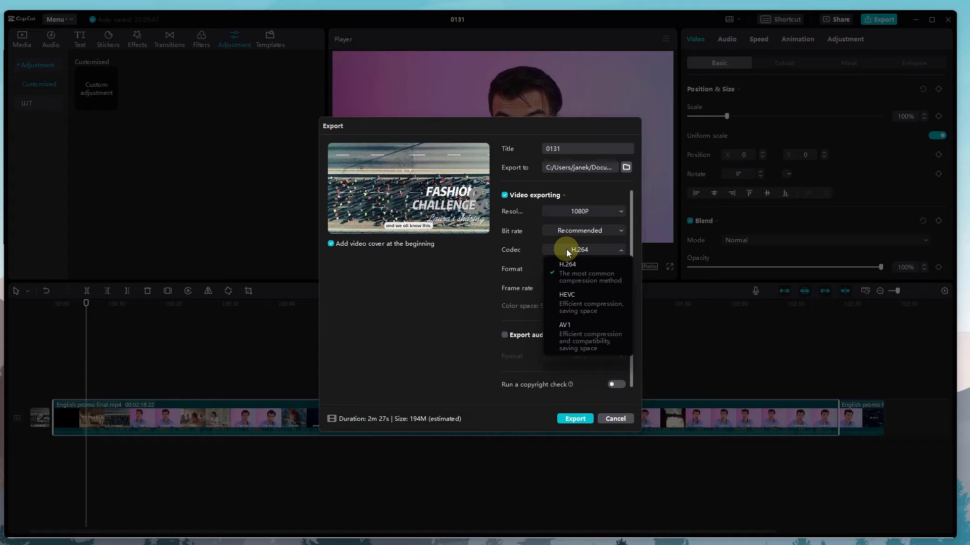
click(515, 259)
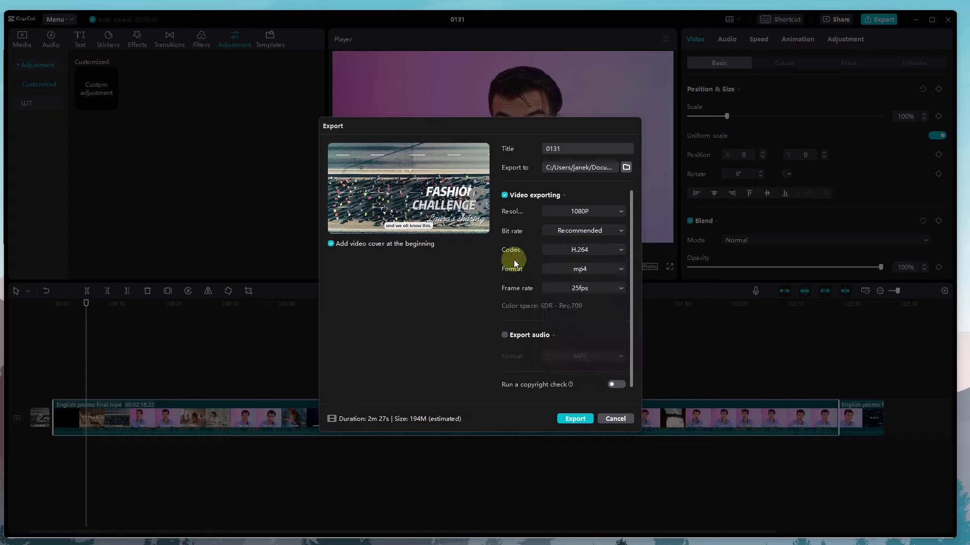
click(556, 275)
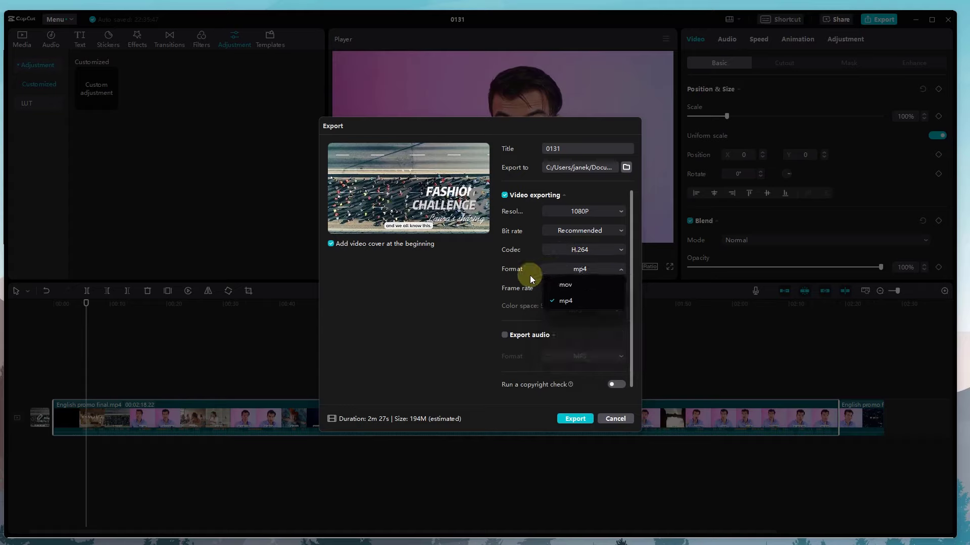
click(529, 275)
click(569, 272)
click(513, 269)
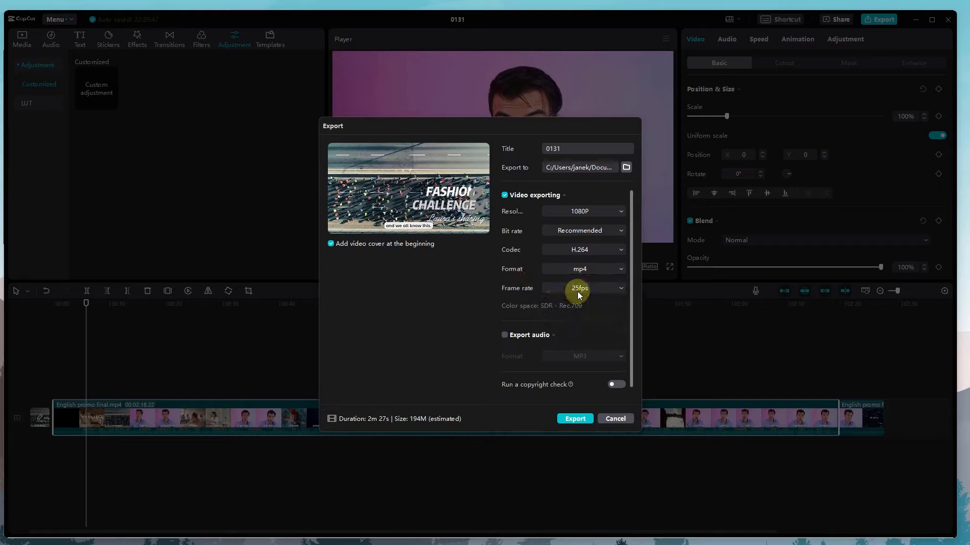
Step: Set the export frame rate to 60fps and check the audio export formats, leaving audio export off
click(577, 292)
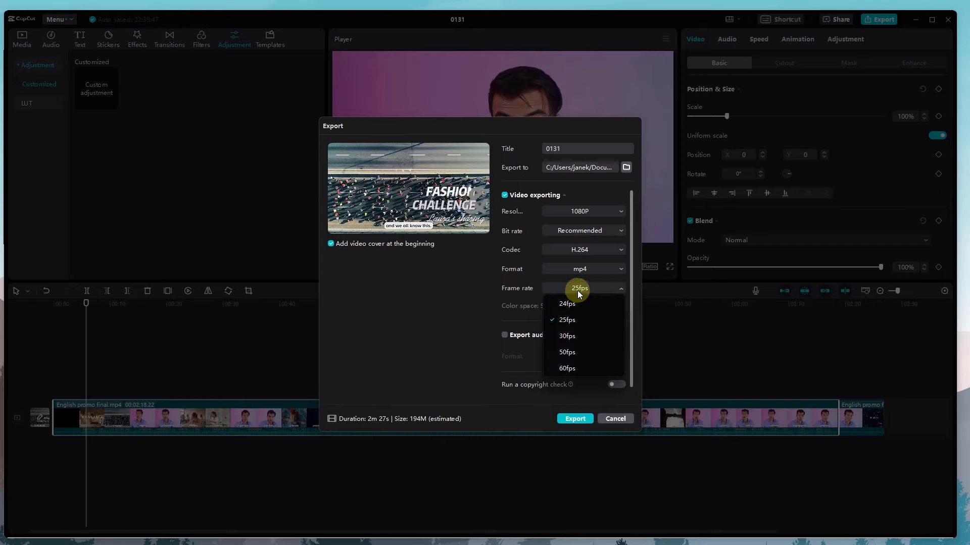
click(574, 369)
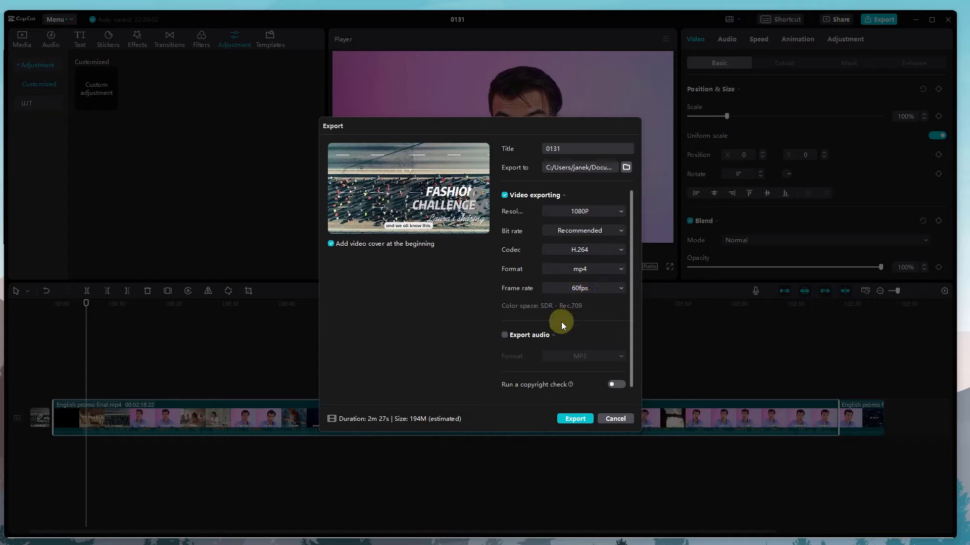
click(504, 335)
click(565, 354)
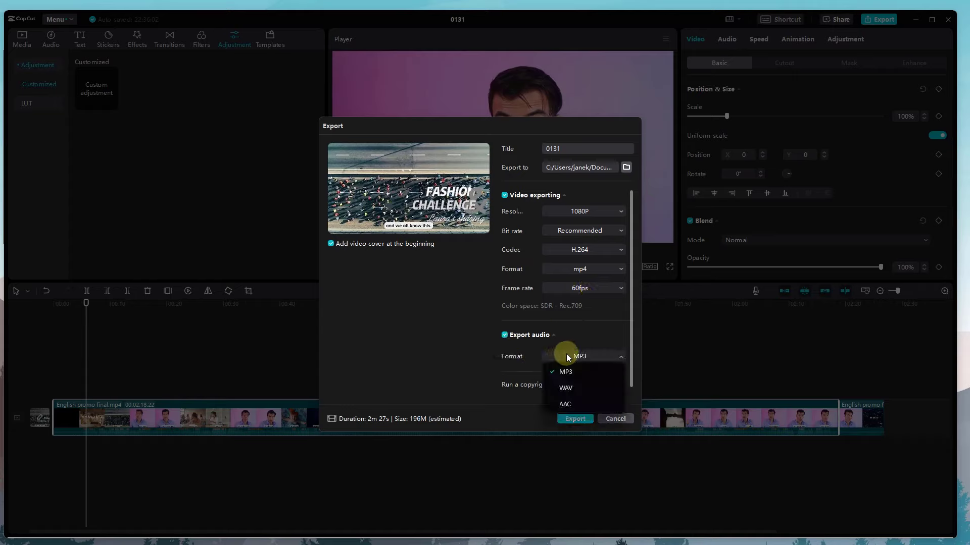
click(550, 349)
click(504, 335)
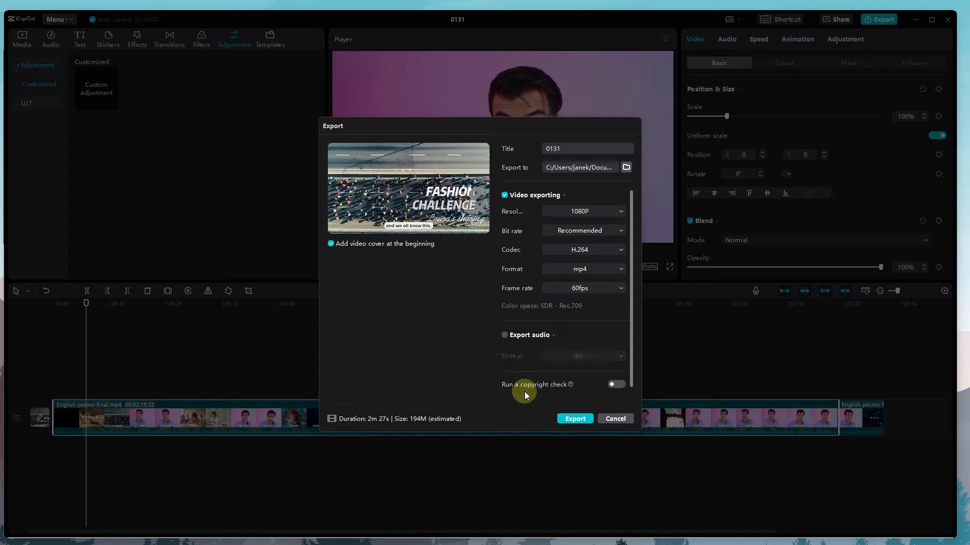
Step: Run the copyright check on the video, and start the export but stop it before it finishes
click(615, 386)
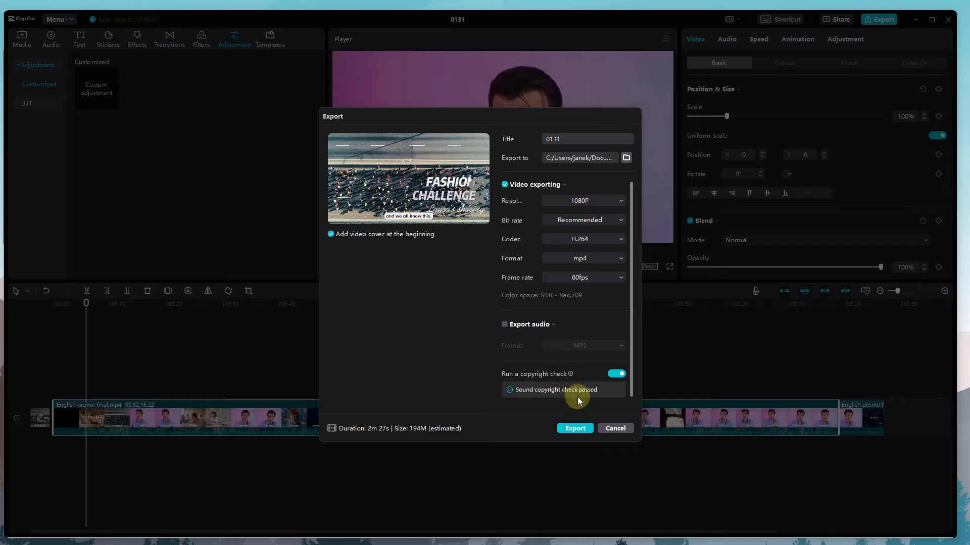
click(569, 426)
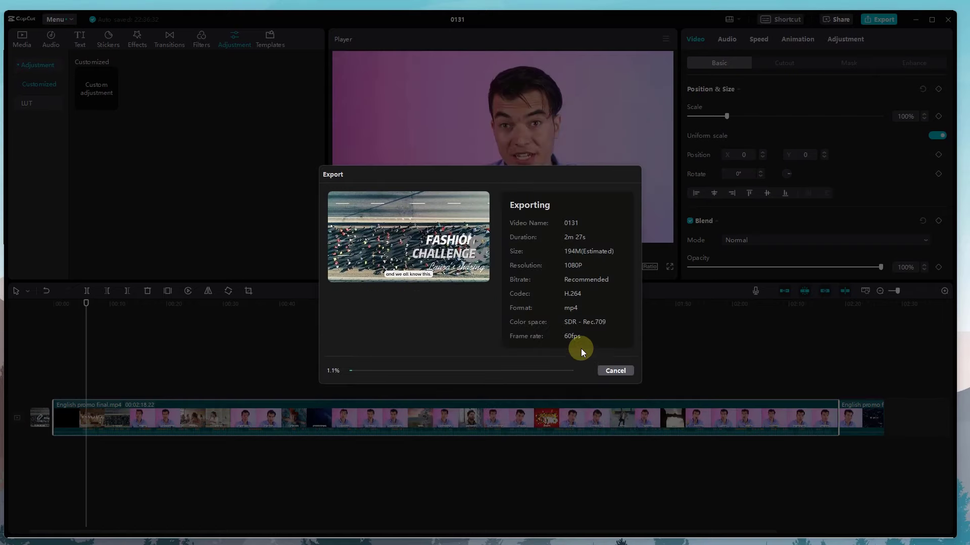
click(625, 371)
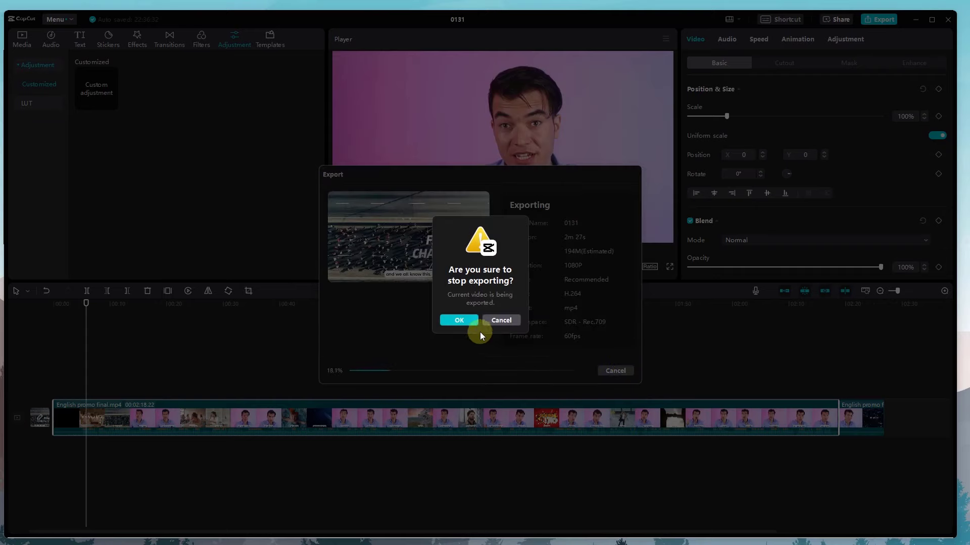
click(459, 319)
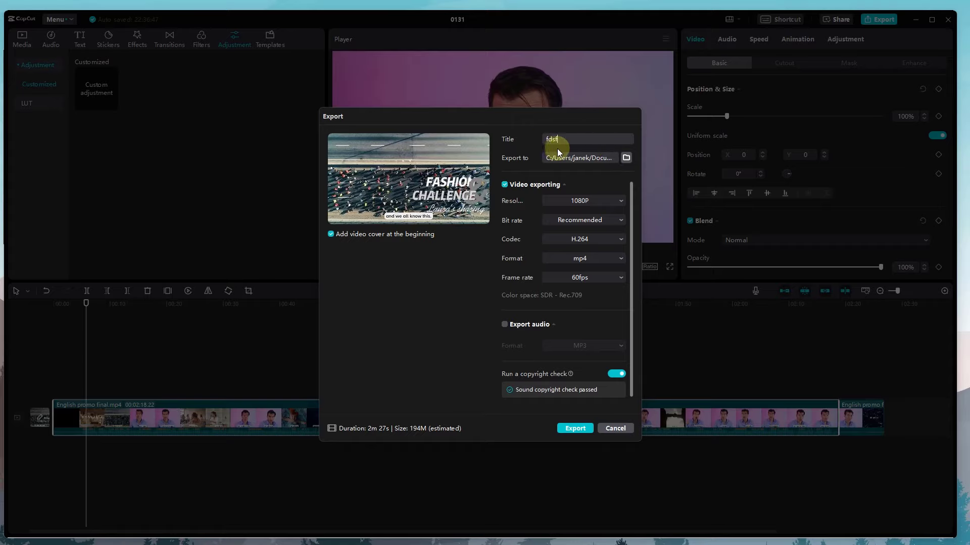
Step: Look at the destination folder choices for the export and close the export settings without exporting
click(627, 158)
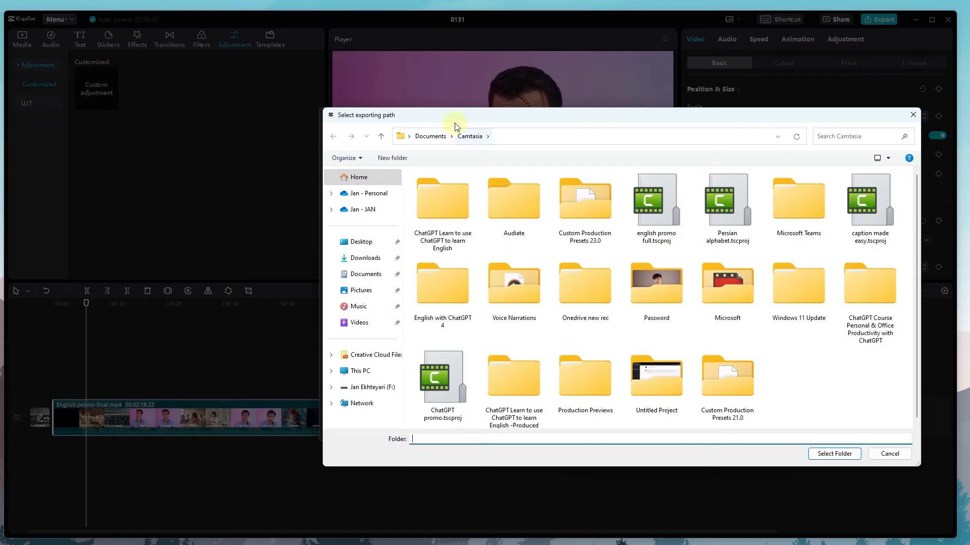
click(876, 457)
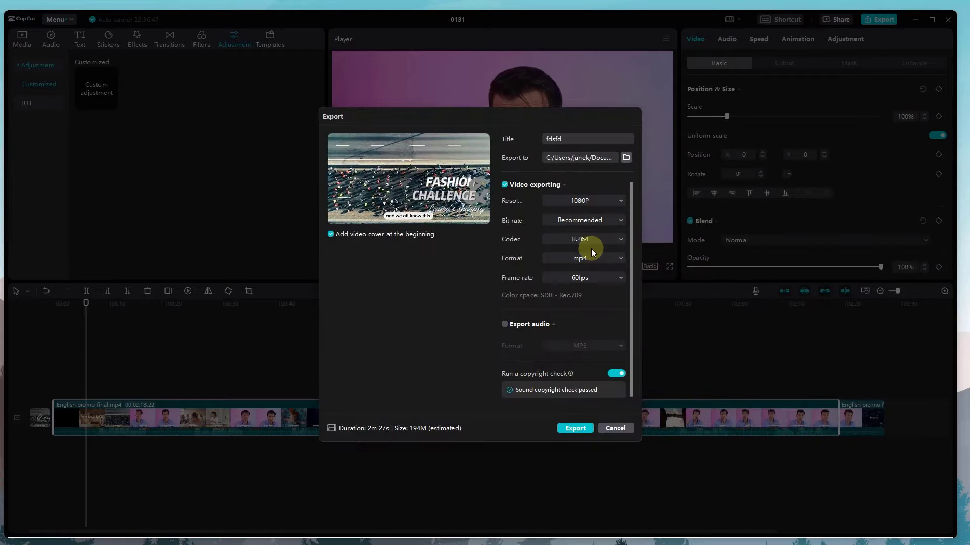
click(626, 429)
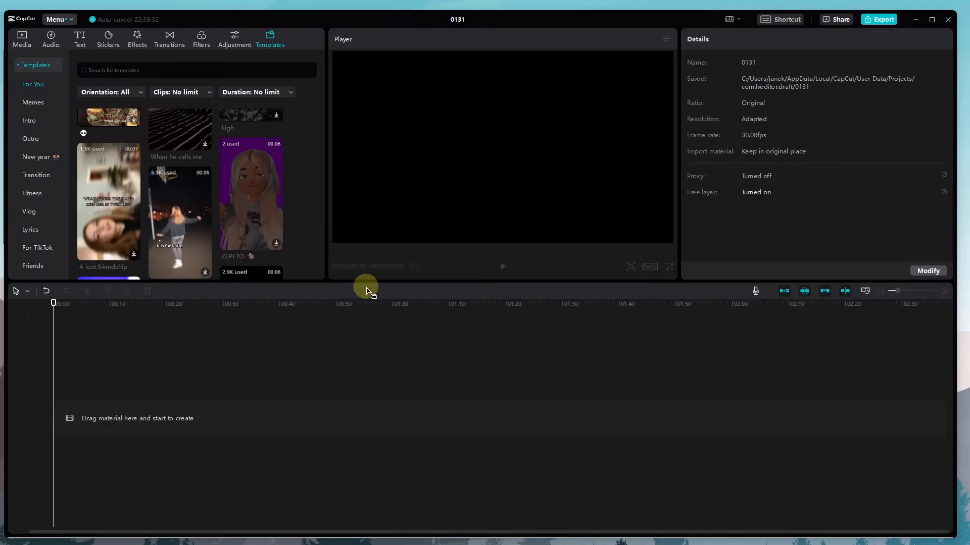
Step: Browse the For You video templates and look over the list of template categories
scroll(267, 220, down, 5)
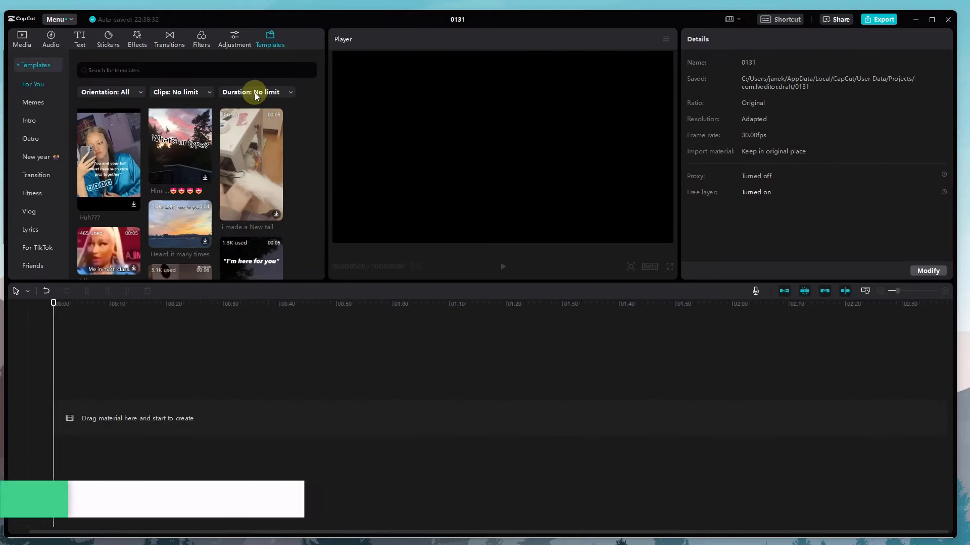
scroll(313, 165, down, 10)
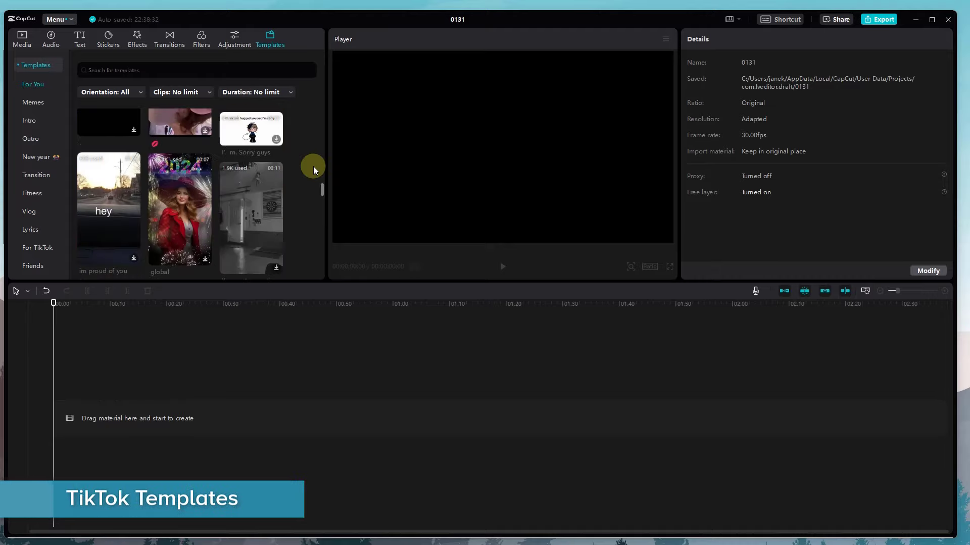
scroll(313, 166, up, 10)
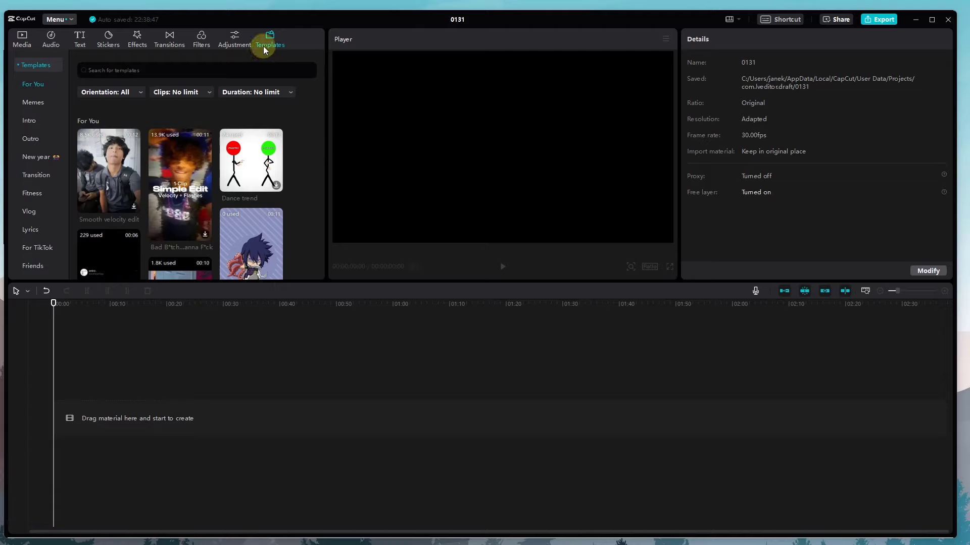
scroll(153, 172, down, 5)
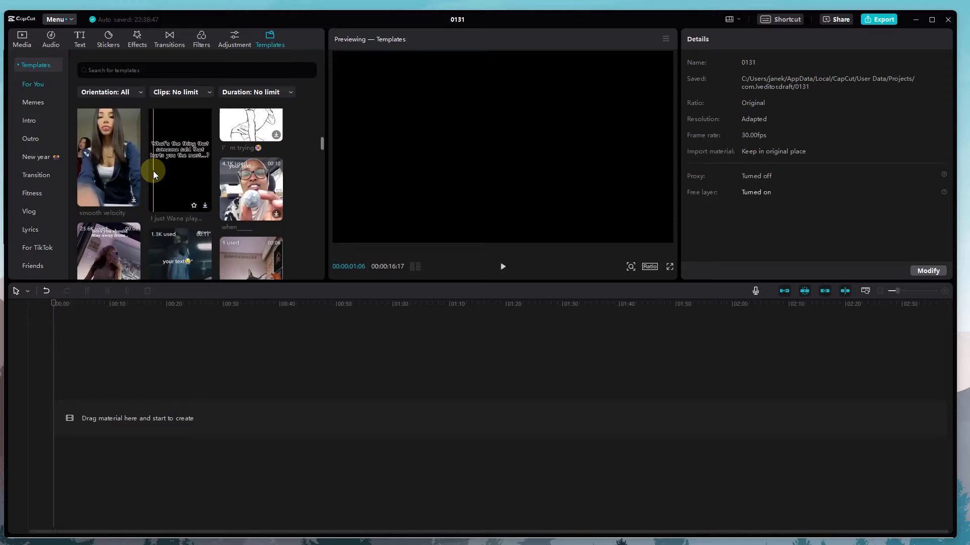
scroll(154, 171, down, 8)
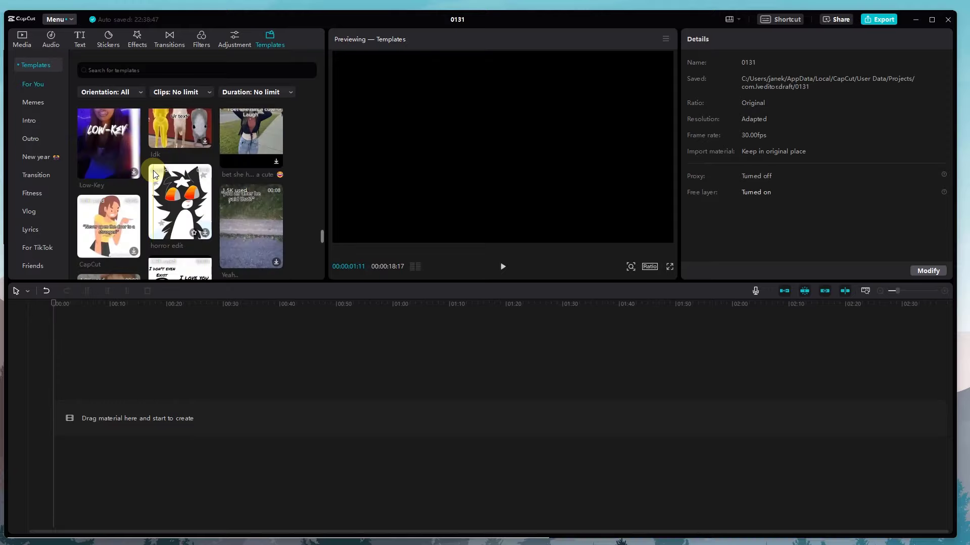
scroll(150, 175, down, 5)
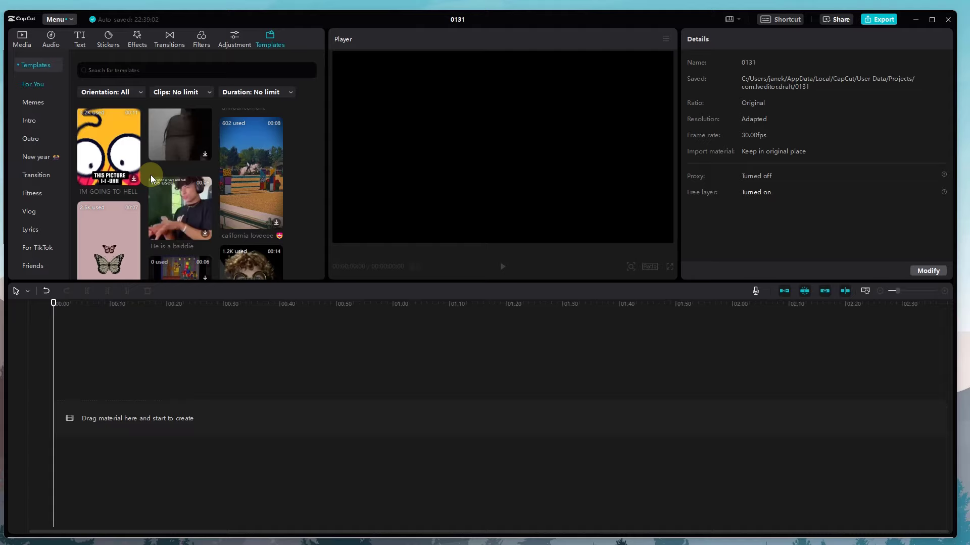
scroll(151, 174, down, 5)
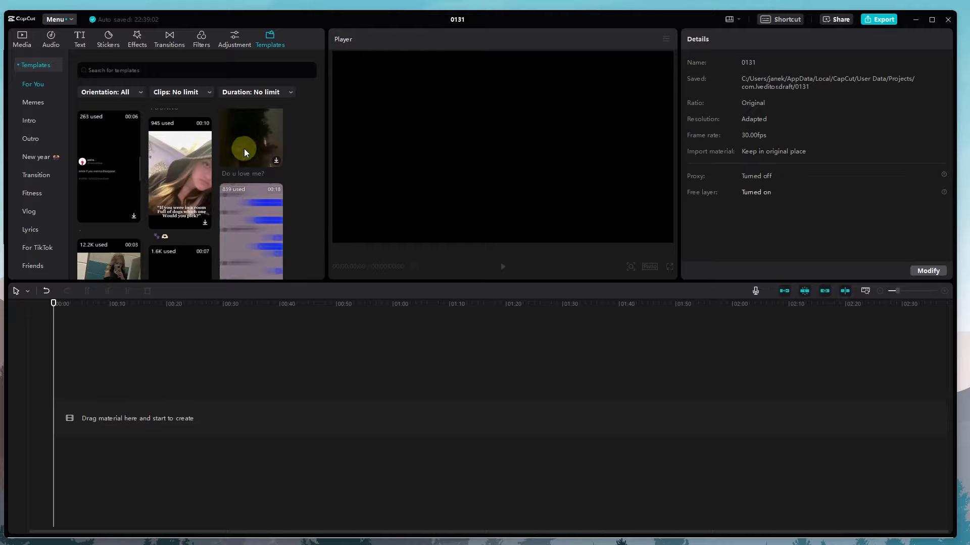
scroll(317, 146, up, 15)
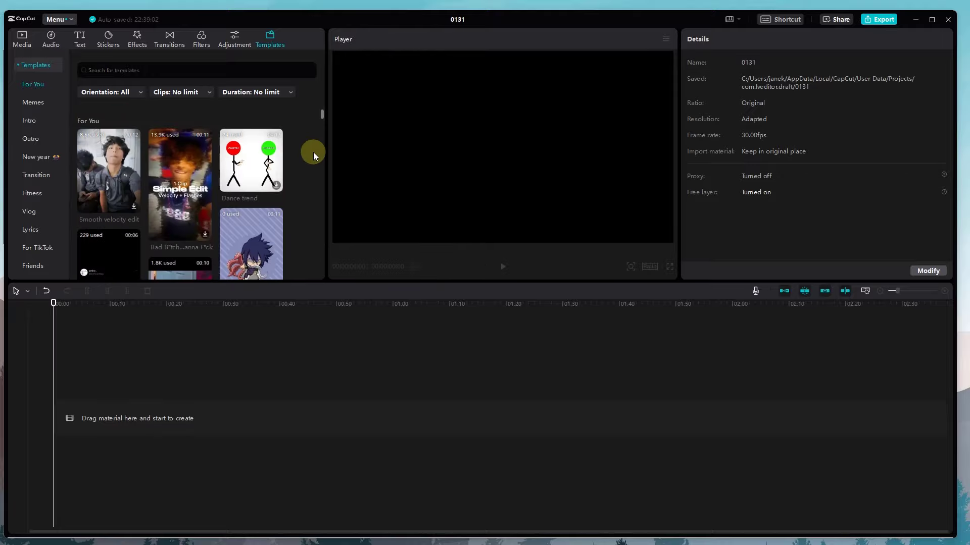
scroll(51, 173, down, 1)
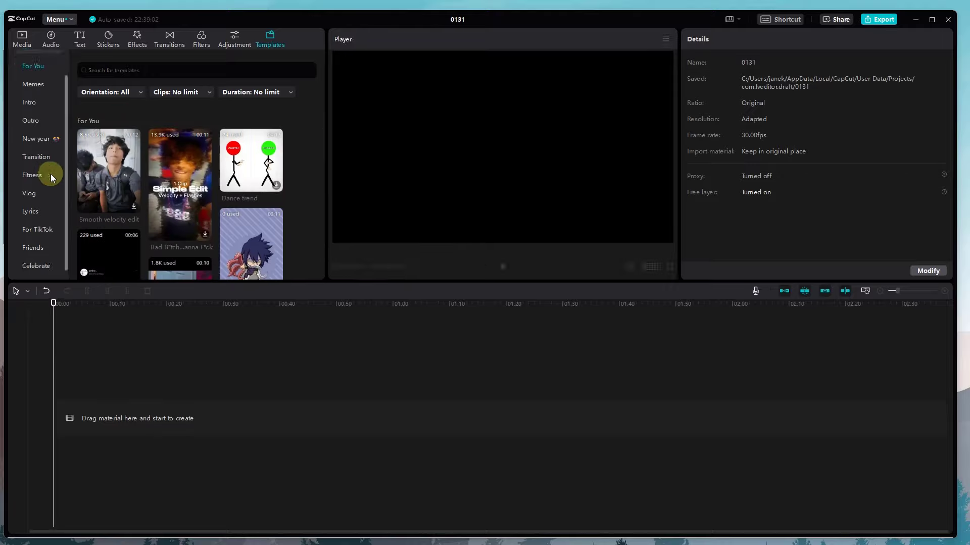
scroll(48, 164, up, 1)
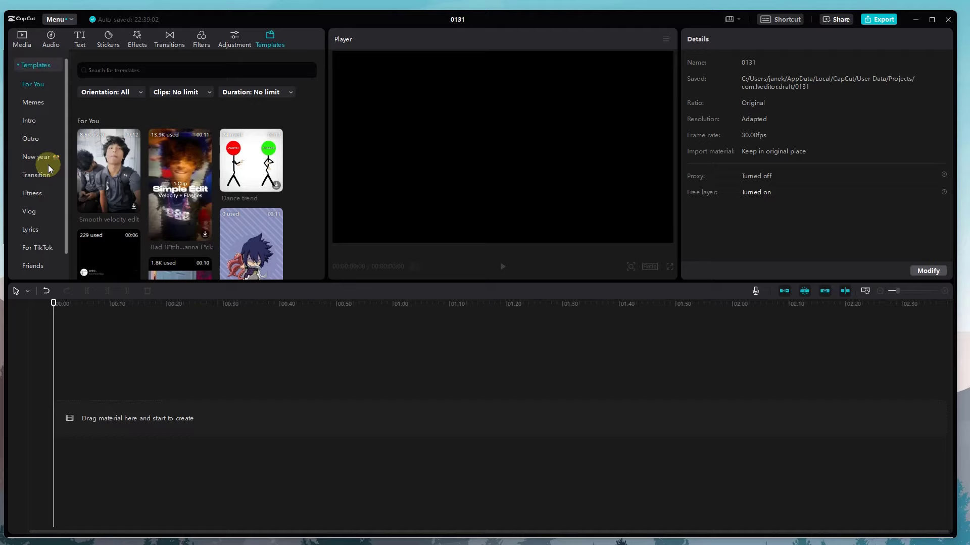
Step: Filter the templates to Portrait orientation and check the clip count and duration filters, leaving both at No limit
click(121, 91)
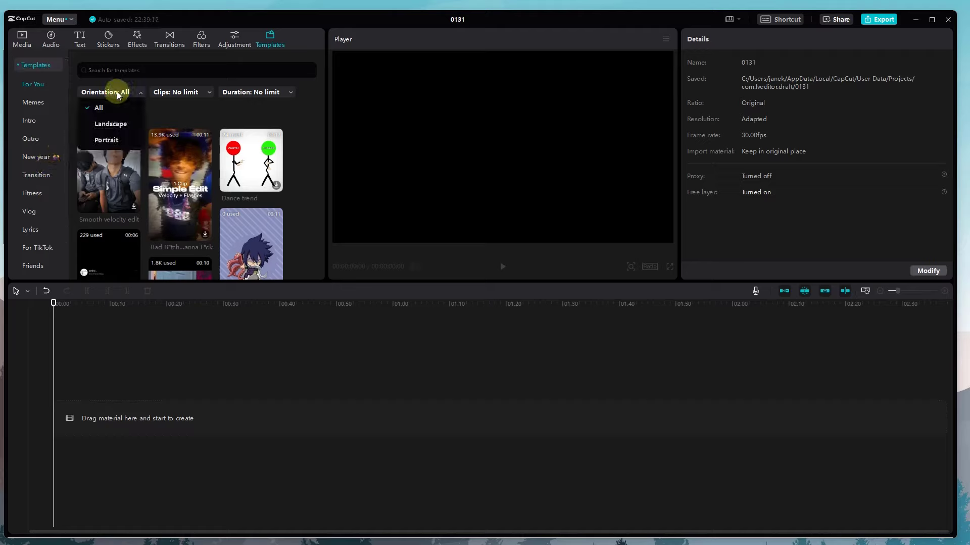
click(116, 138)
click(178, 95)
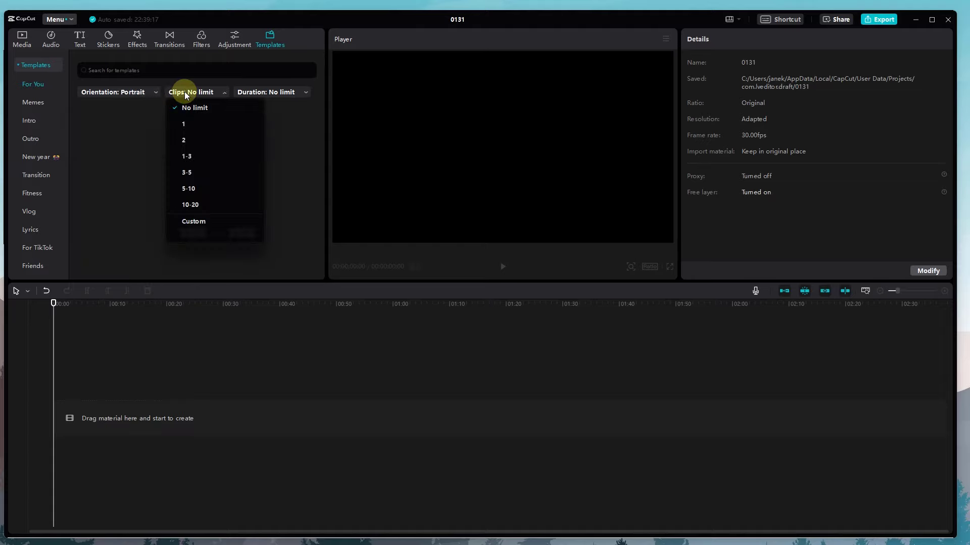
click(185, 95)
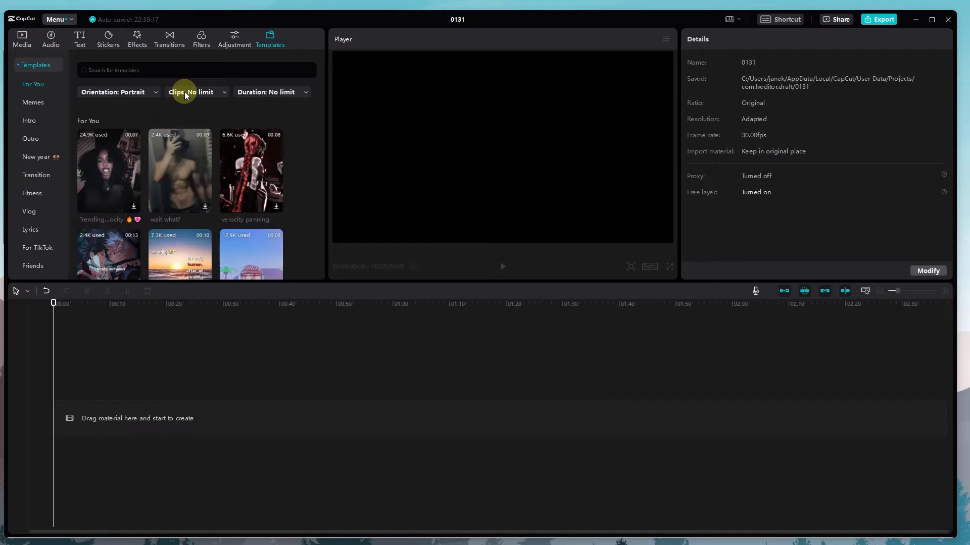
click(255, 96)
click(255, 94)
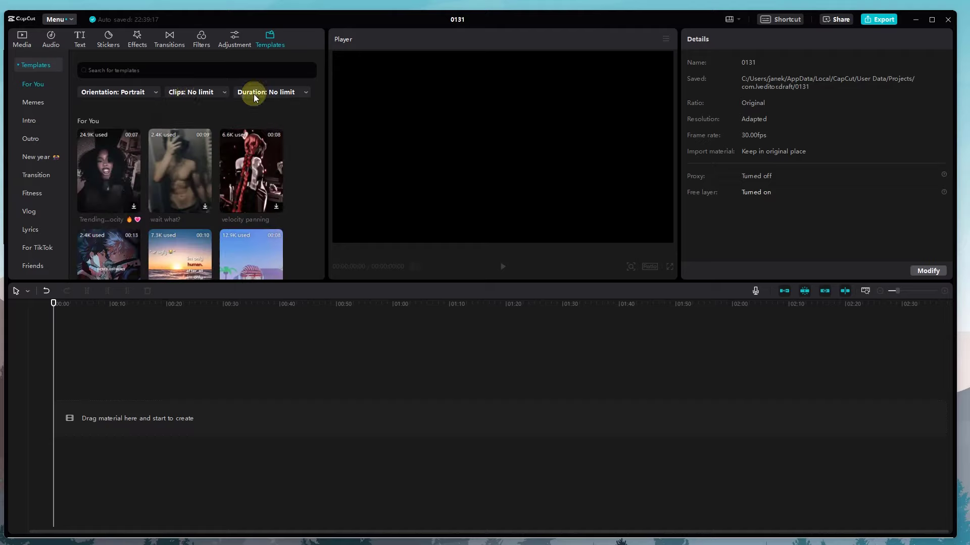
Step: Download the Shameless template and place it at the start of the timeline
scroll(124, 113, down, 2)
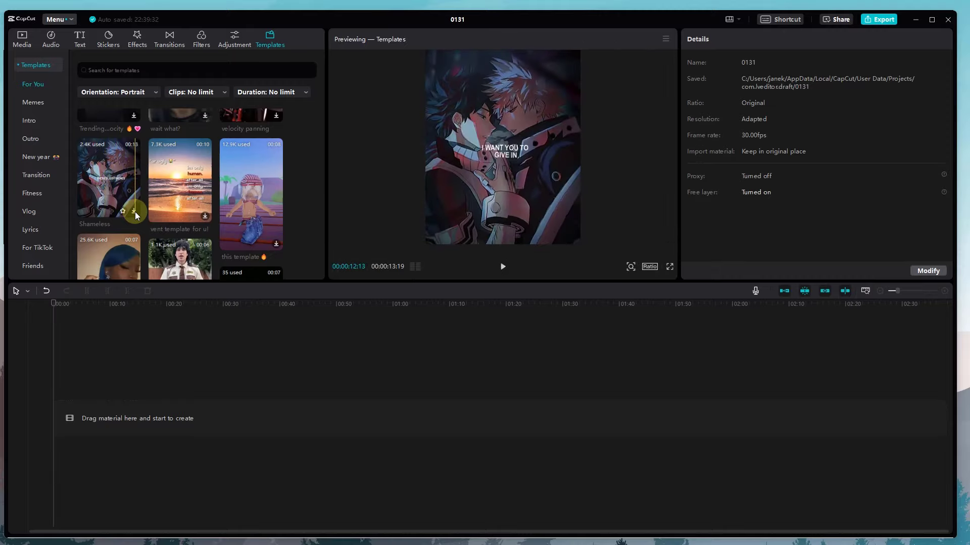
click(135, 211)
drag(135, 216, 54, 419)
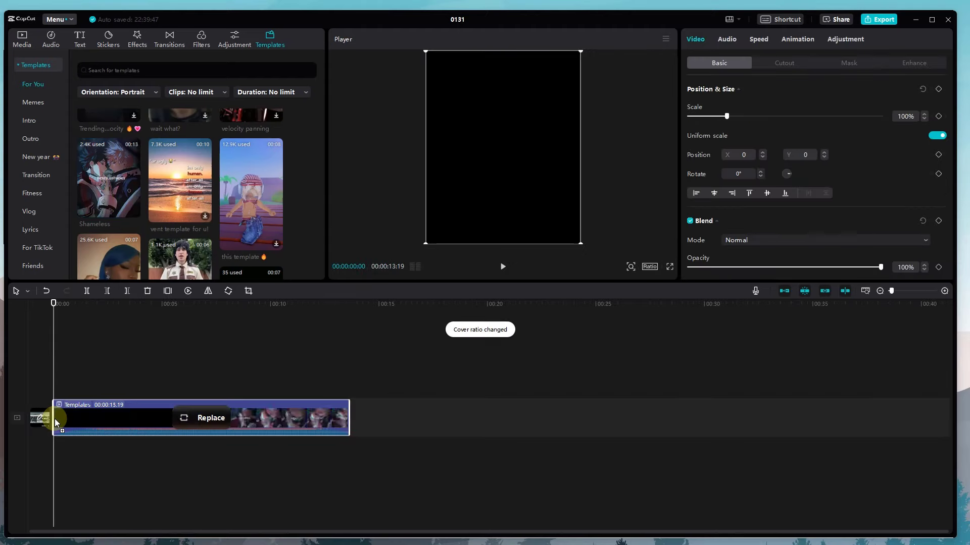
Step: Play the Shameless template on the timeline and scrub through it to about 7 seconds
key(space)
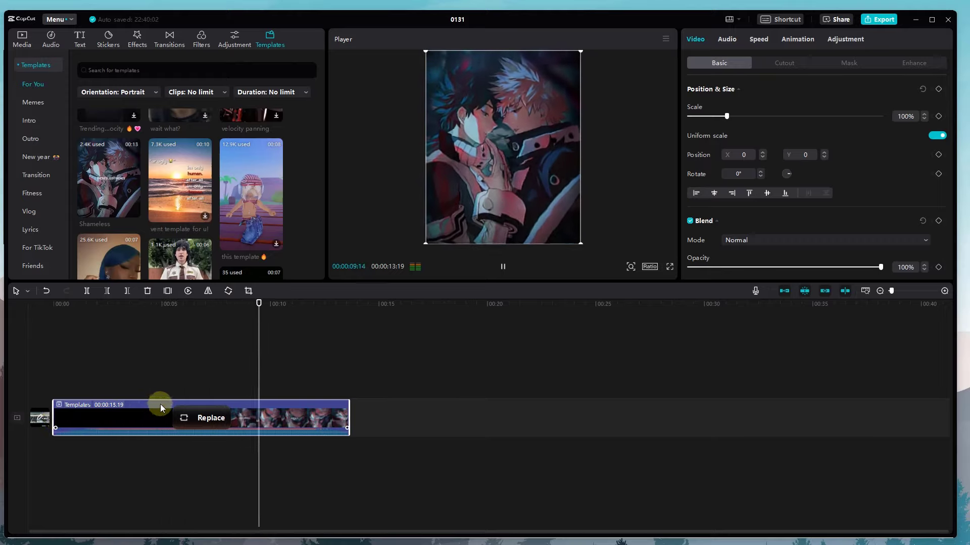
drag(283, 304, 55, 329)
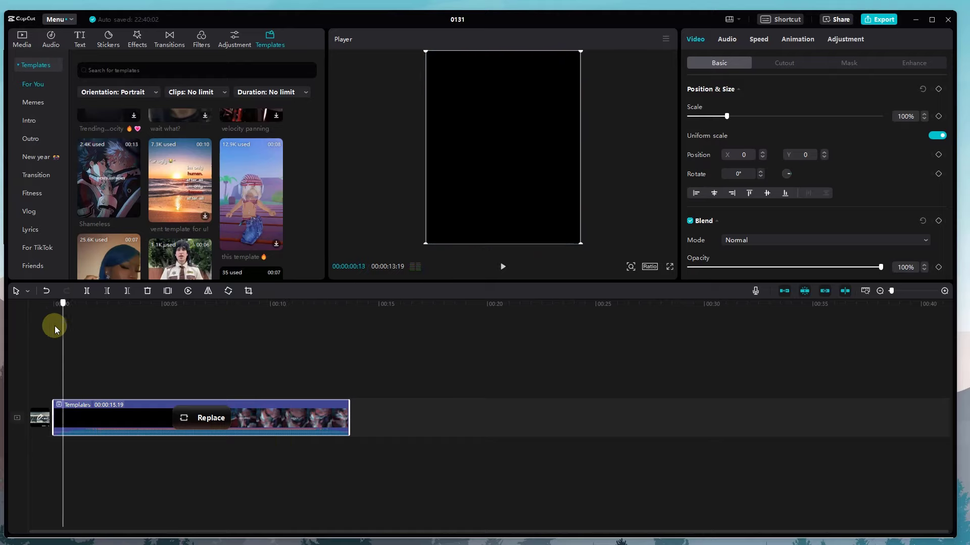
key(space)
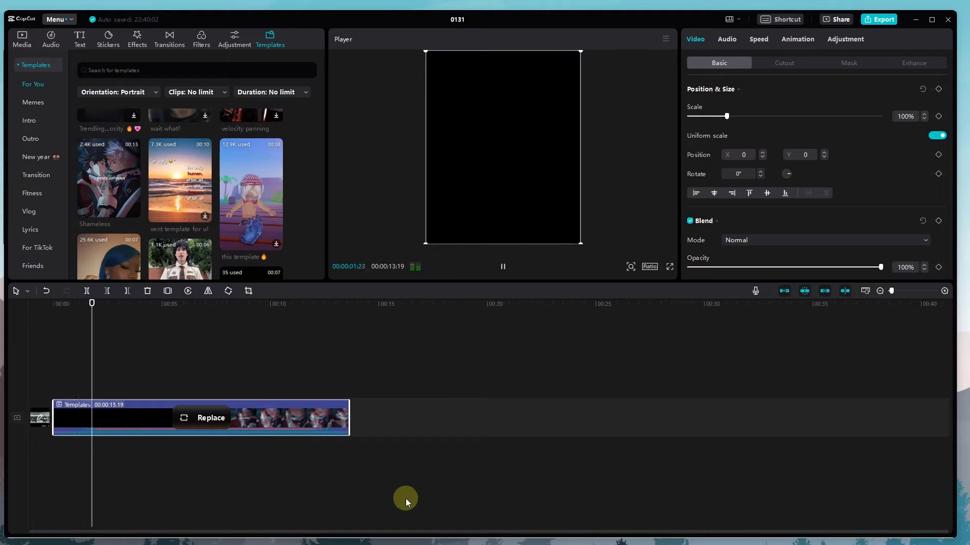
key(space)
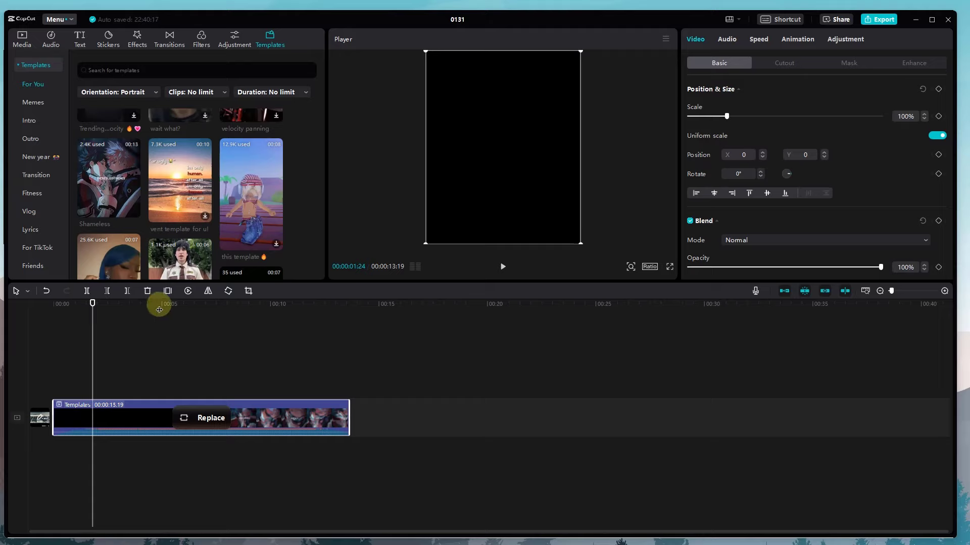
drag(156, 303, 204, 359)
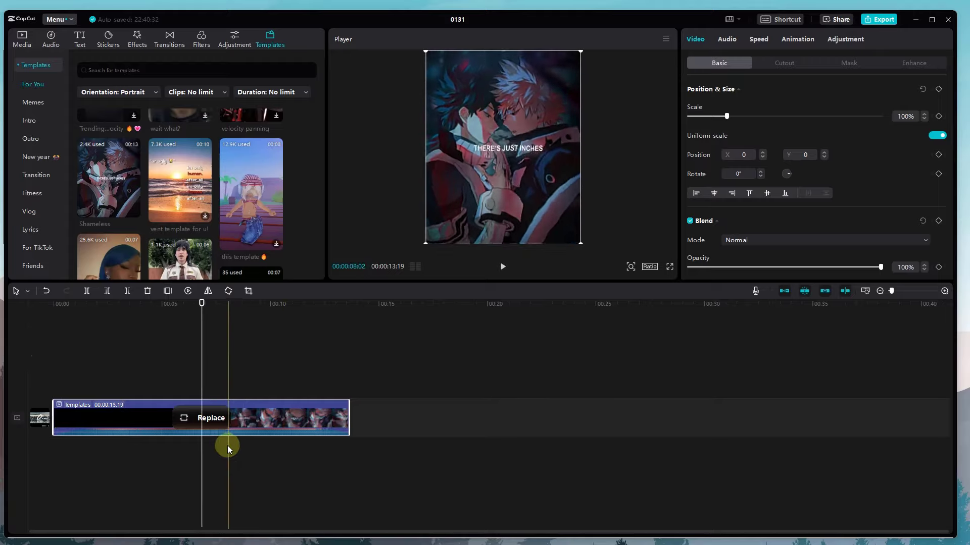
Step: Open the template's replacement editor, dismiss the guidance tips, and return to the timeline without replacing anything
click(181, 420)
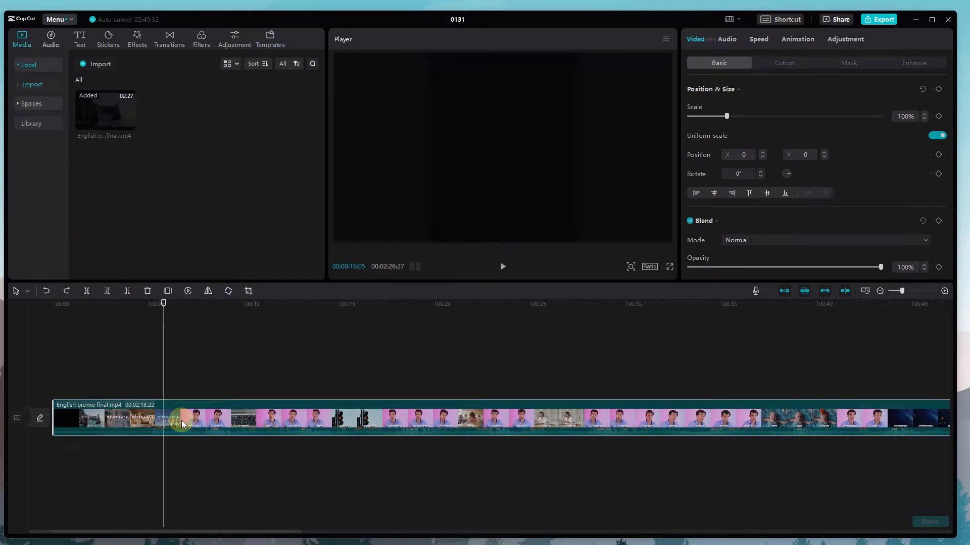
click(124, 382)
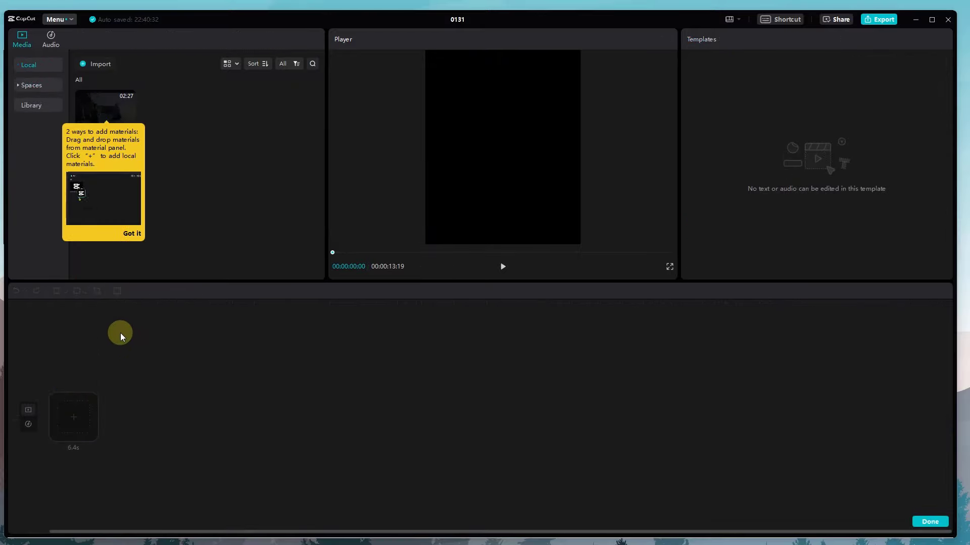
click(132, 235)
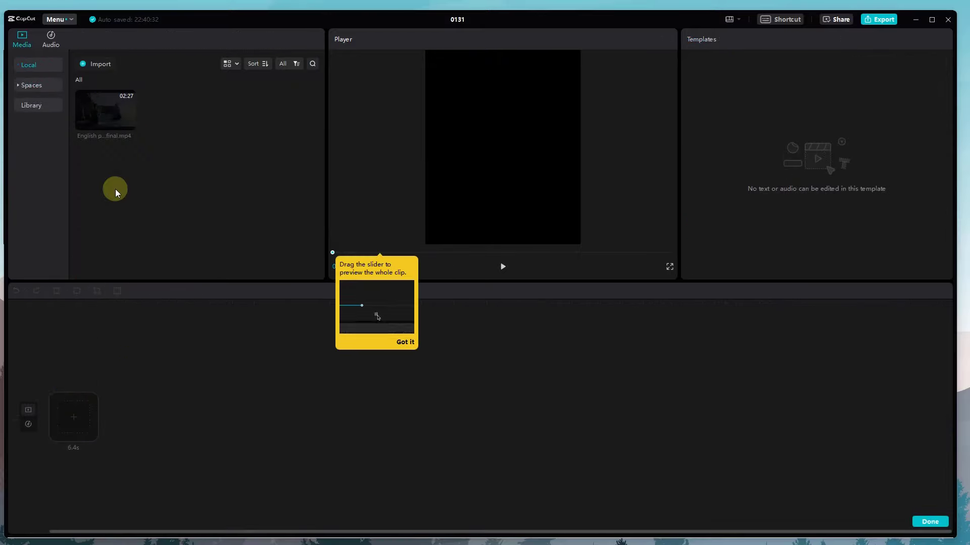
click(405, 343)
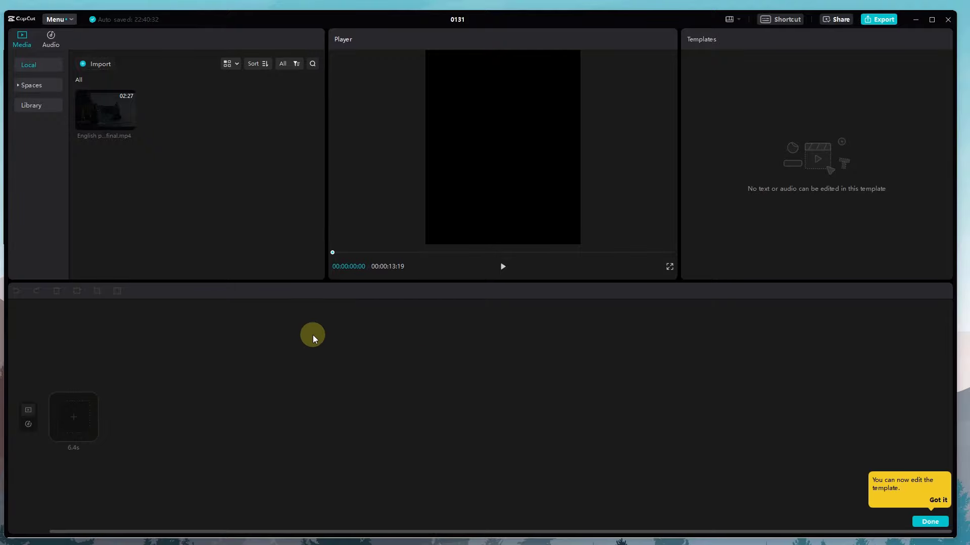
click(916, 522)
mouse_move(272, 435)
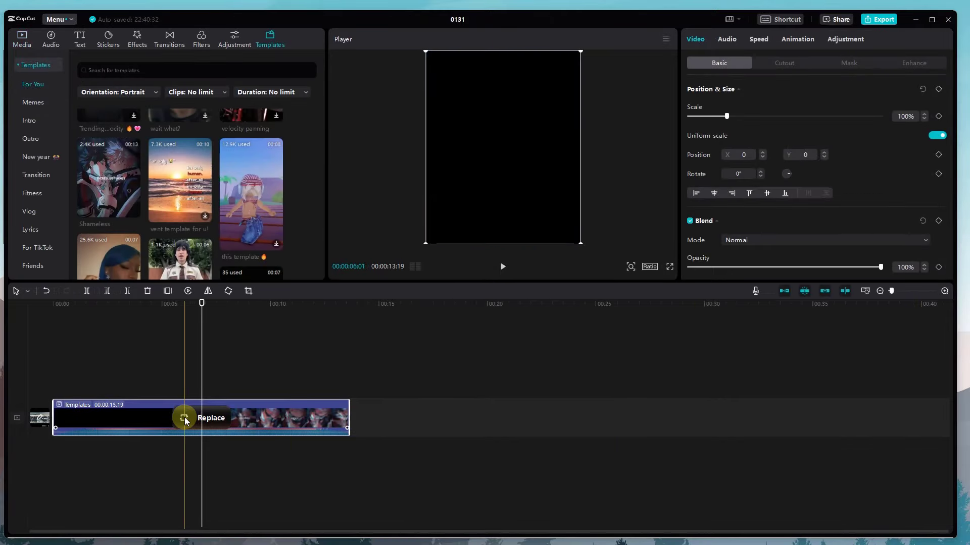
Step: Play the whole template from the start and return the playhead to the beginning
drag(202, 303, 1, 313)
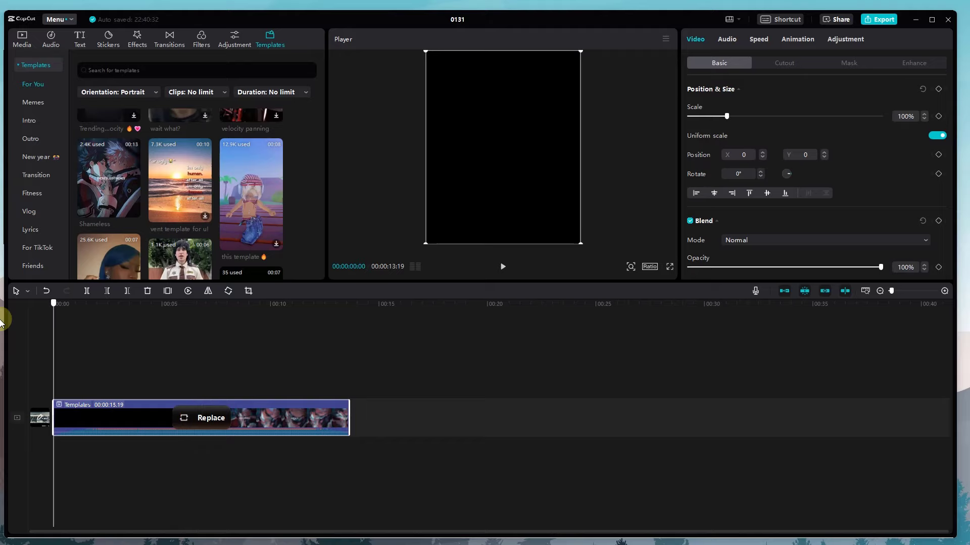
key(space)
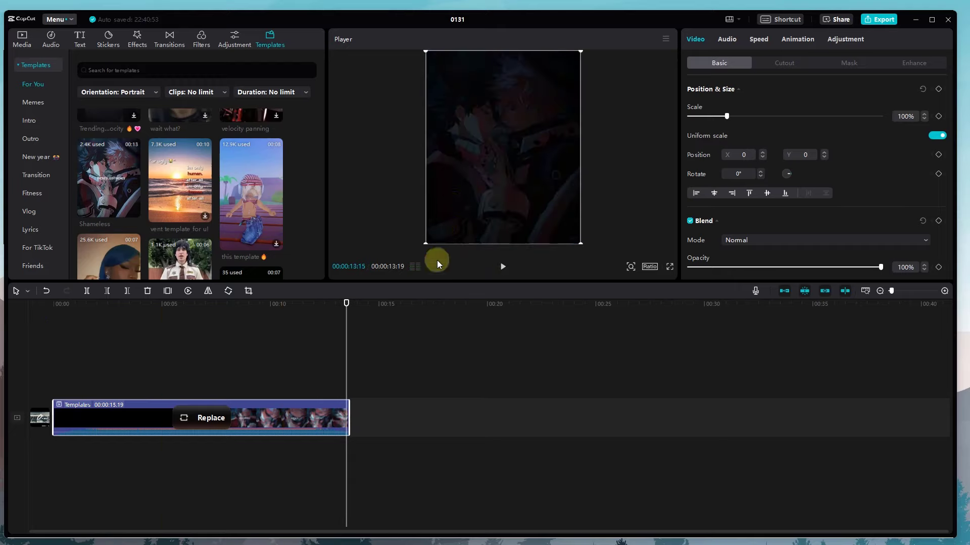
drag(344, 305, 54, 306)
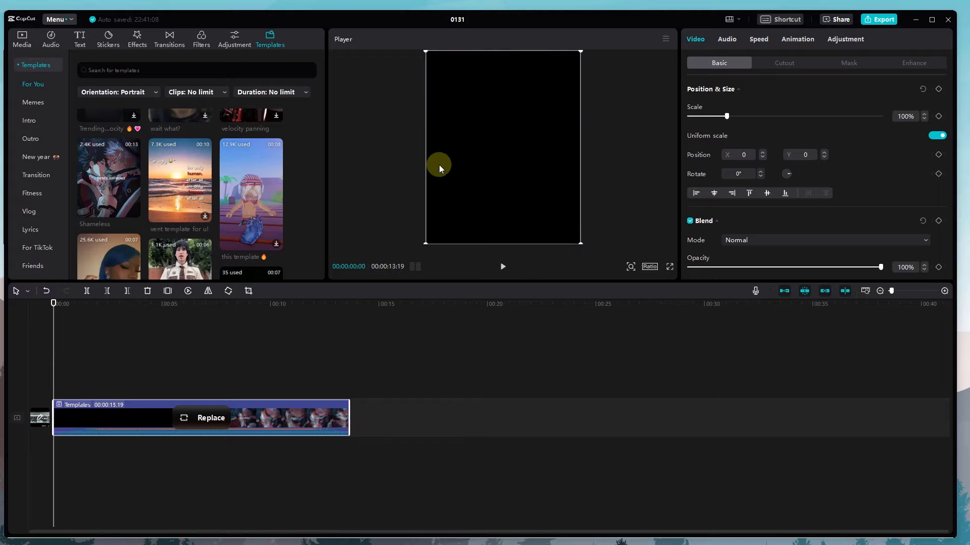
Step: Reopen the template's replacement editor to look at its empty media slot, and exit without changes
click(195, 386)
click(194, 405)
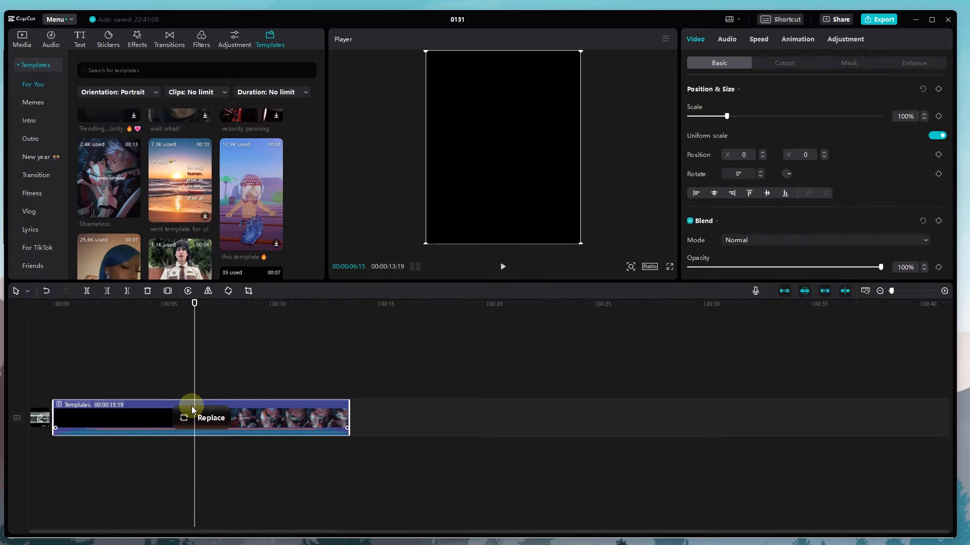
click(191, 411)
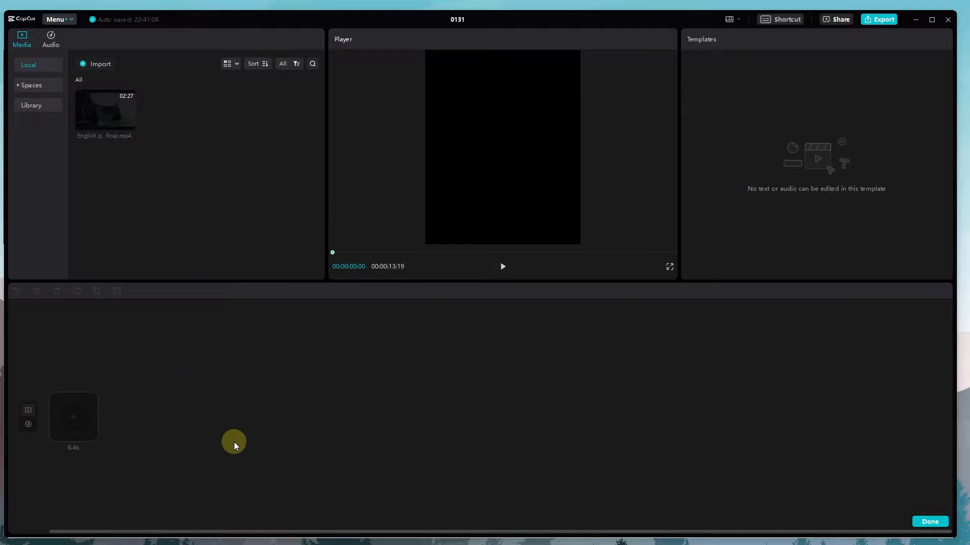
click(930, 521)
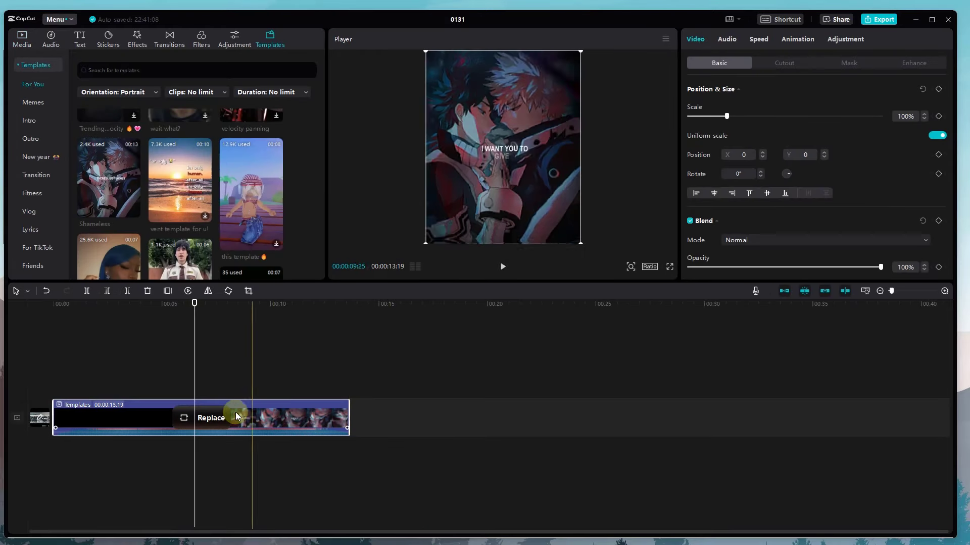
Step: Fill the template's 6.4 s media slot with the photo IMG_8312.JPG and scrub through the preview
click(197, 419)
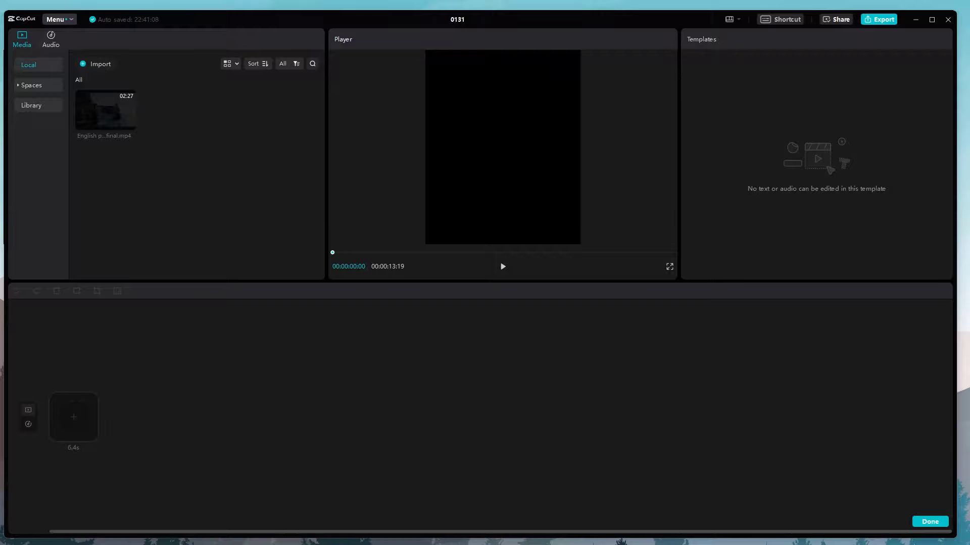
drag(309, 465, 87, 423)
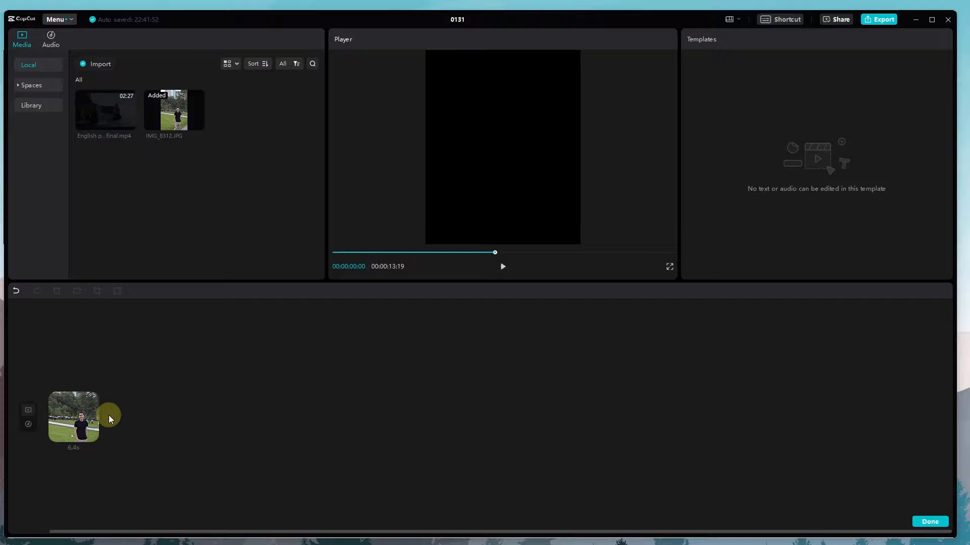
click(80, 399)
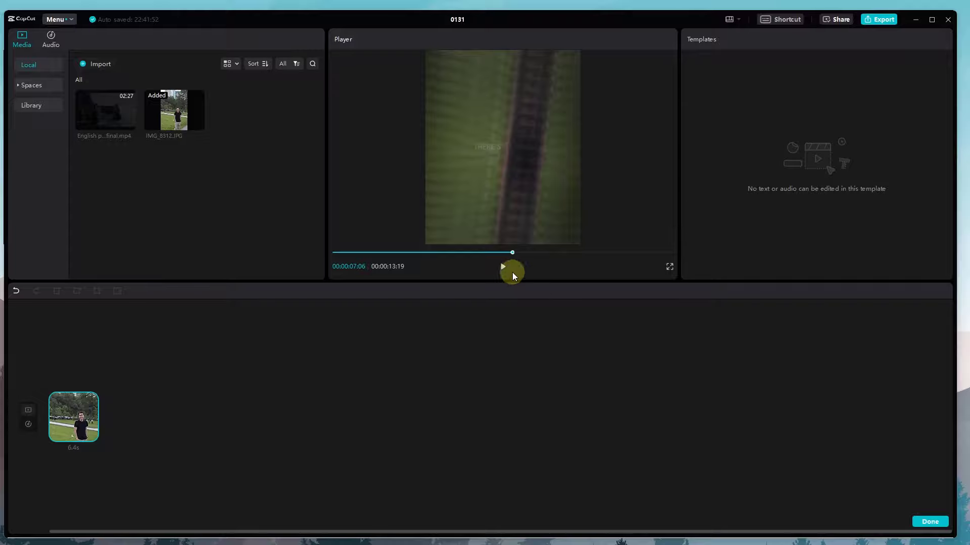
drag(513, 252, 485, 262)
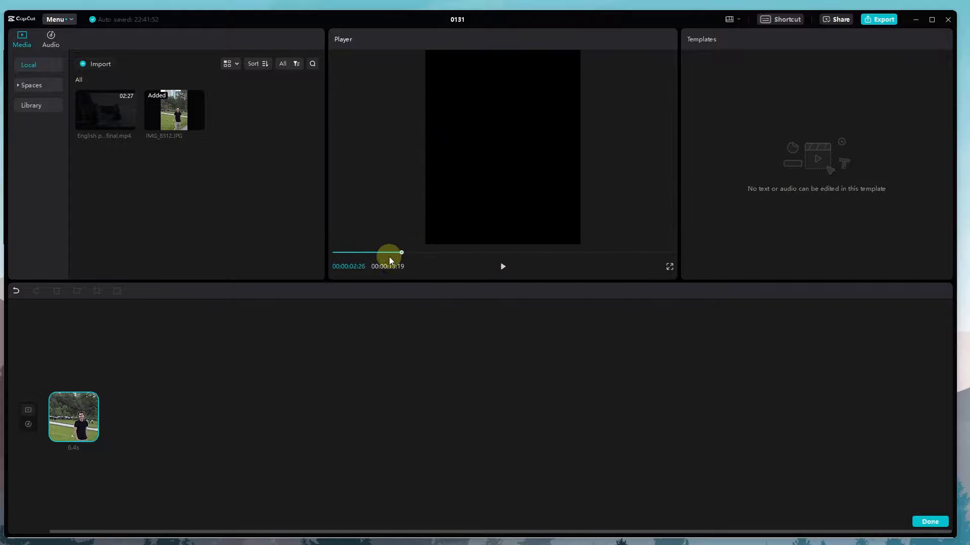
drag(389, 259, 354, 252)
drag(457, 261, 273, 274)
Step: Check the template's audio slot, go back to the photo slot, and finish editing the template
click(29, 426)
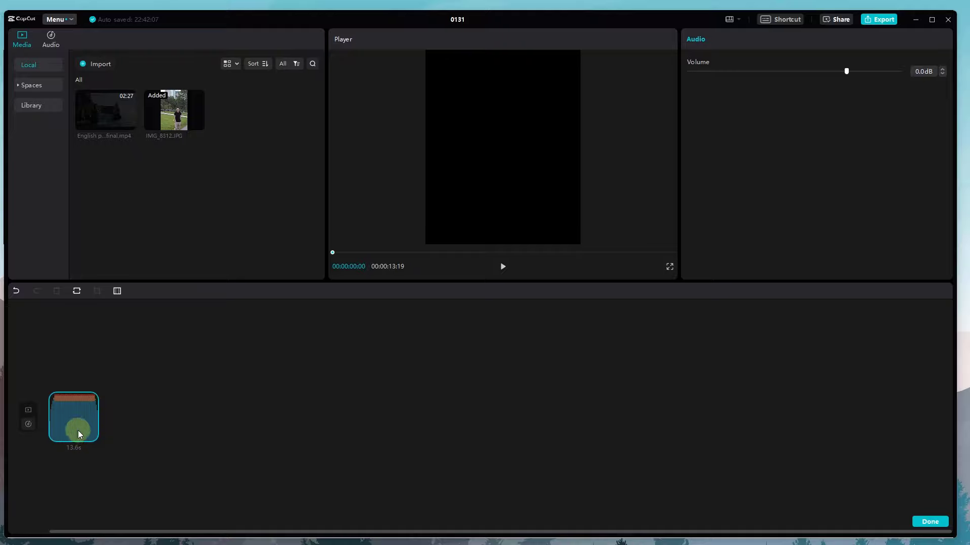
click(28, 410)
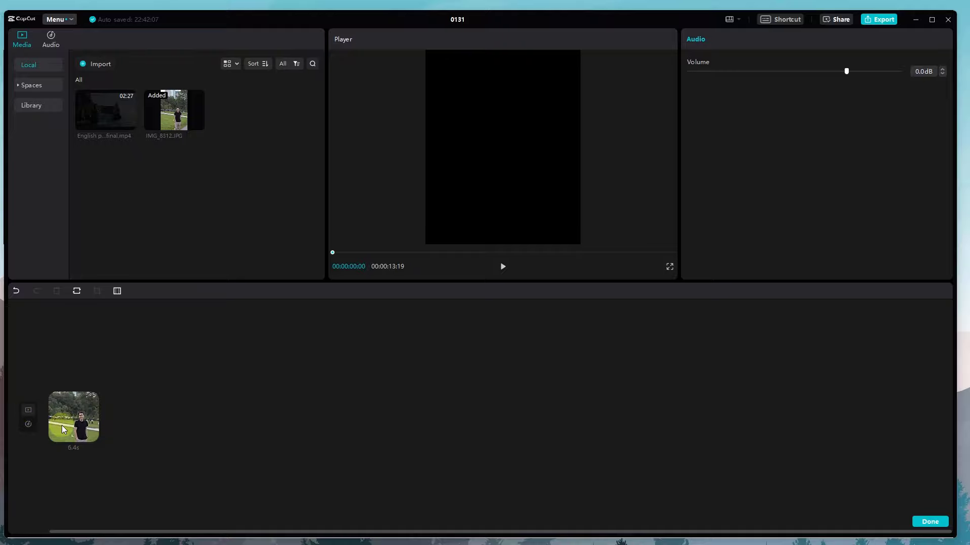
click(62, 425)
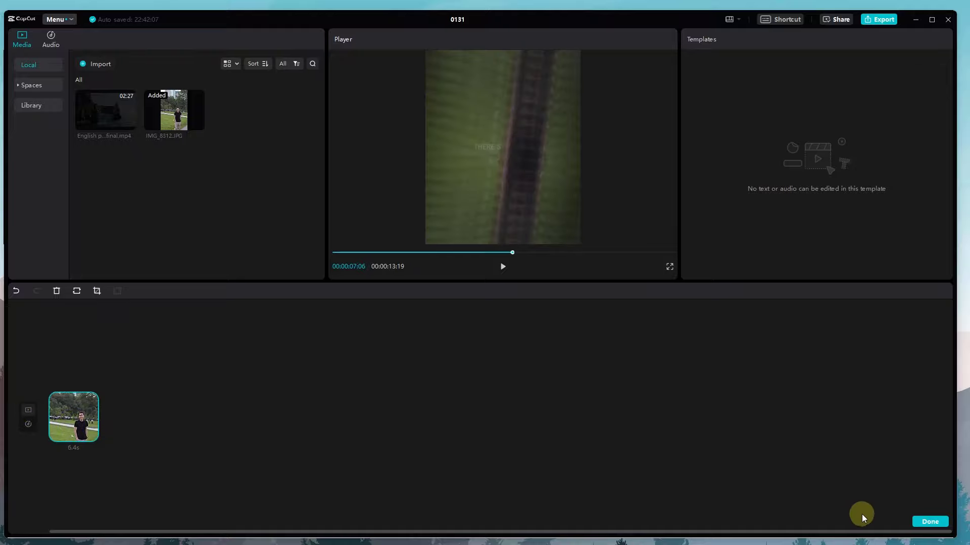
click(924, 522)
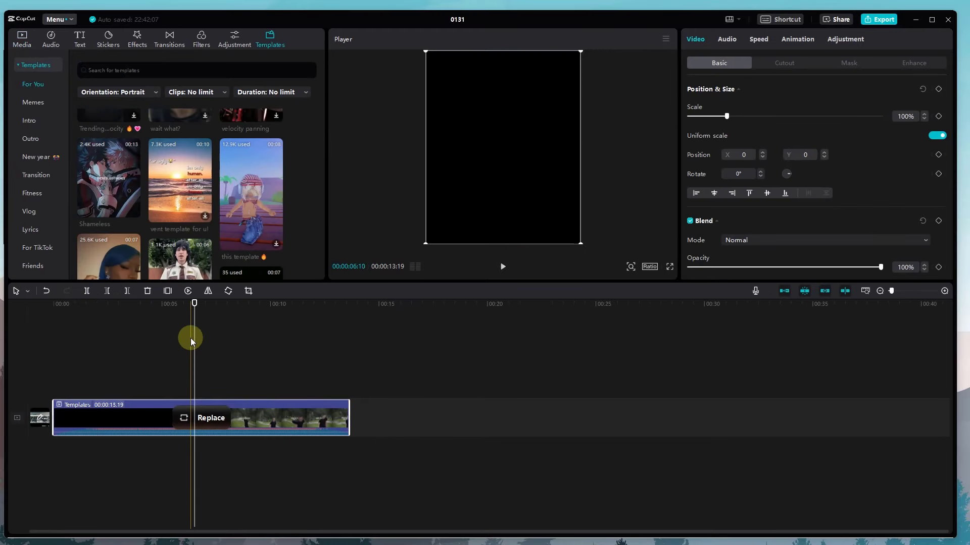
Step: Play the template with the replaced photo and compare it with the original Shameless template preview
drag(195, 303, 33, 310)
key(space)
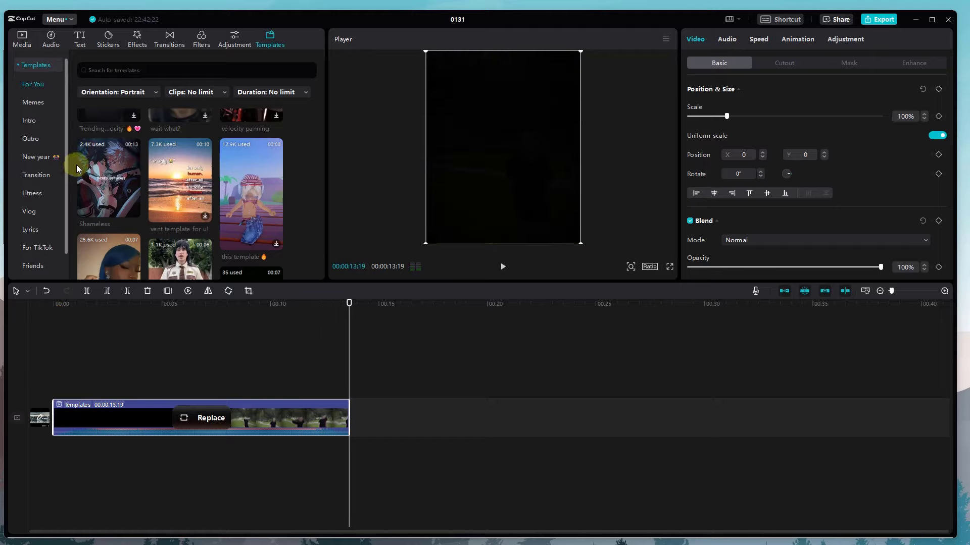
click(101, 177)
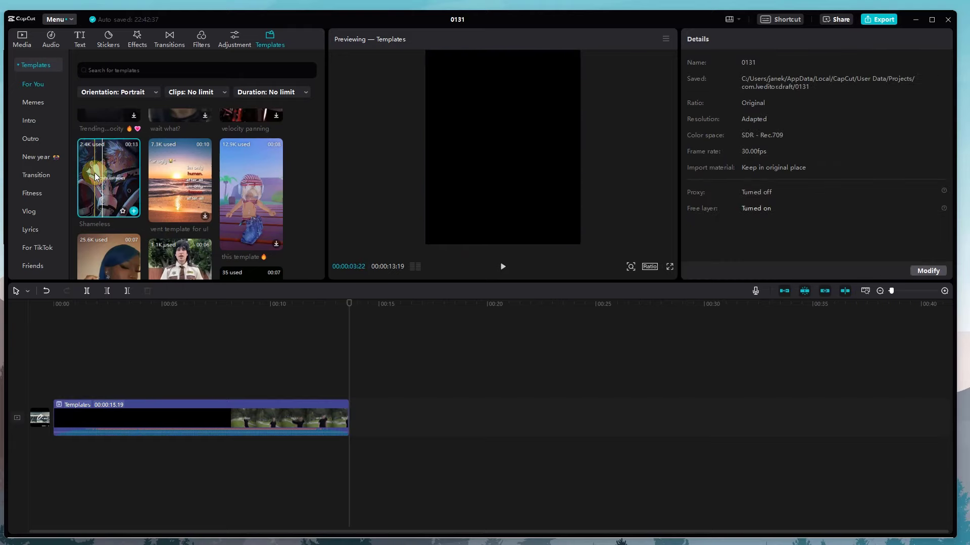
click(501, 266)
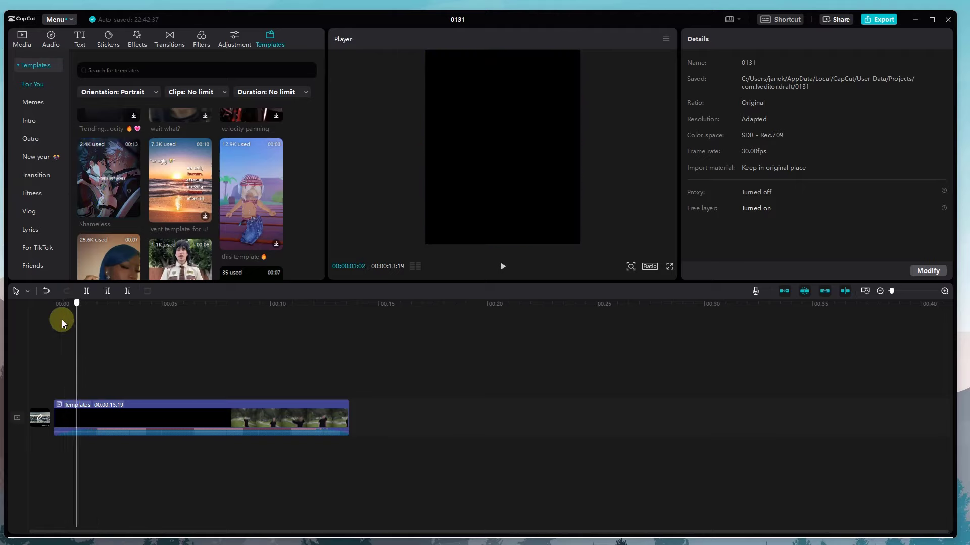
key(space)
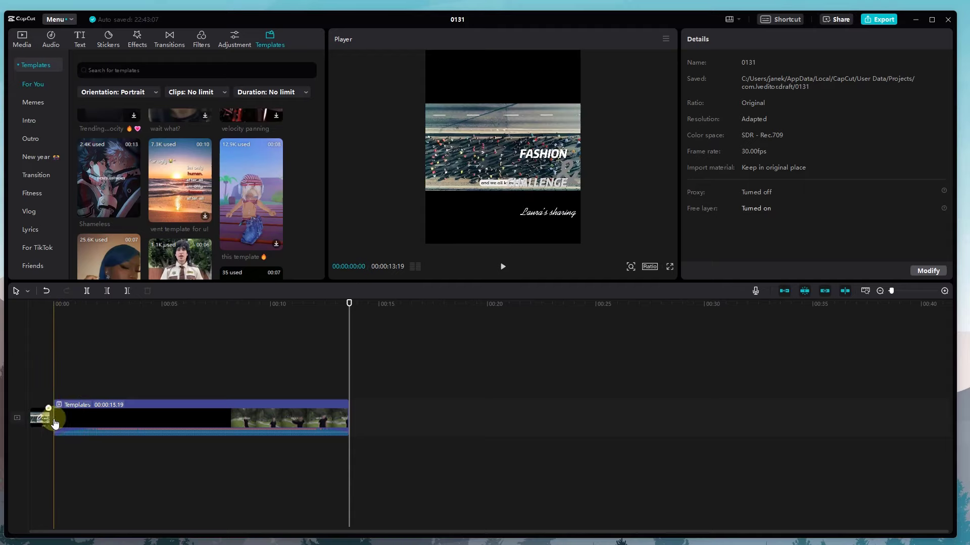
Step: Delete the template clip from the timeline and browse further through the For You templates
click(106, 415)
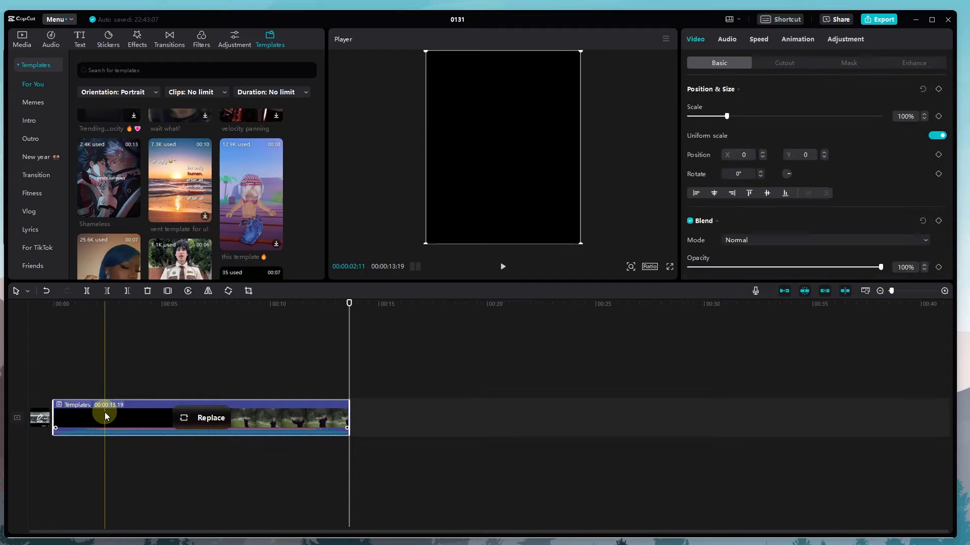
key(Delete)
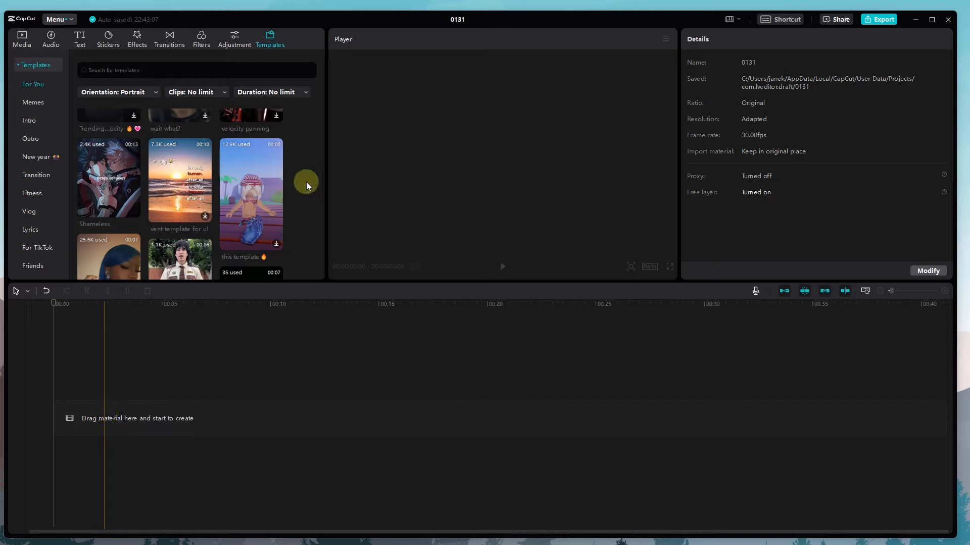
scroll(306, 186, down, 3)
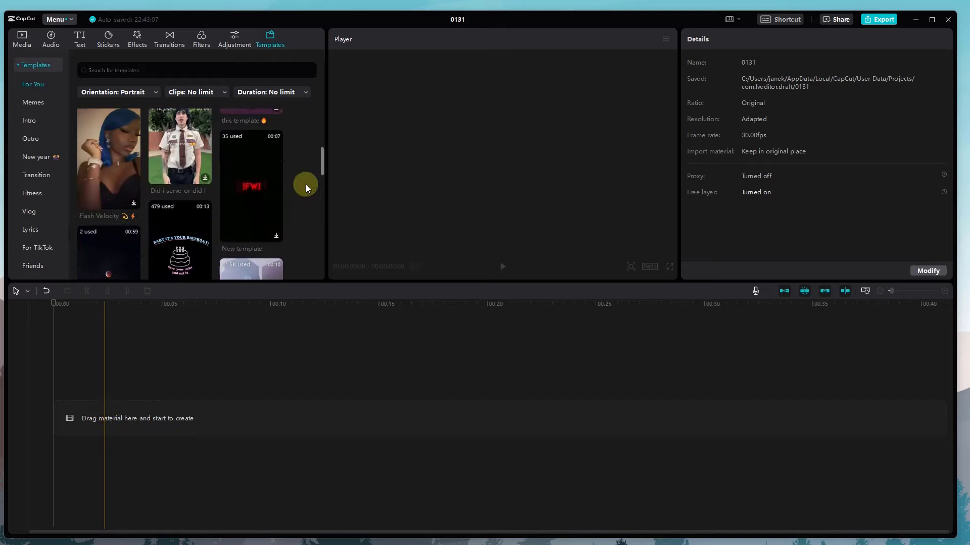
scroll(305, 186, down, 5)
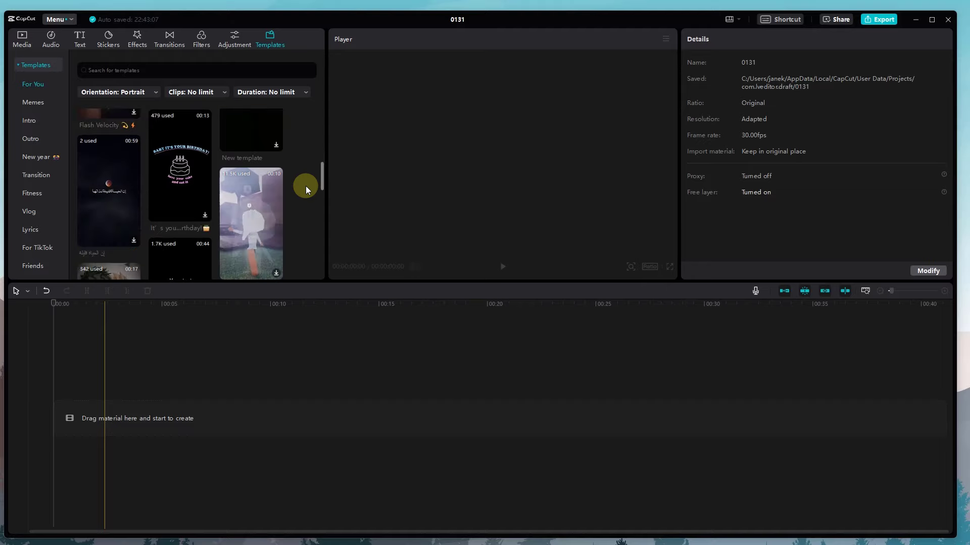
scroll(306, 191, down, 1)
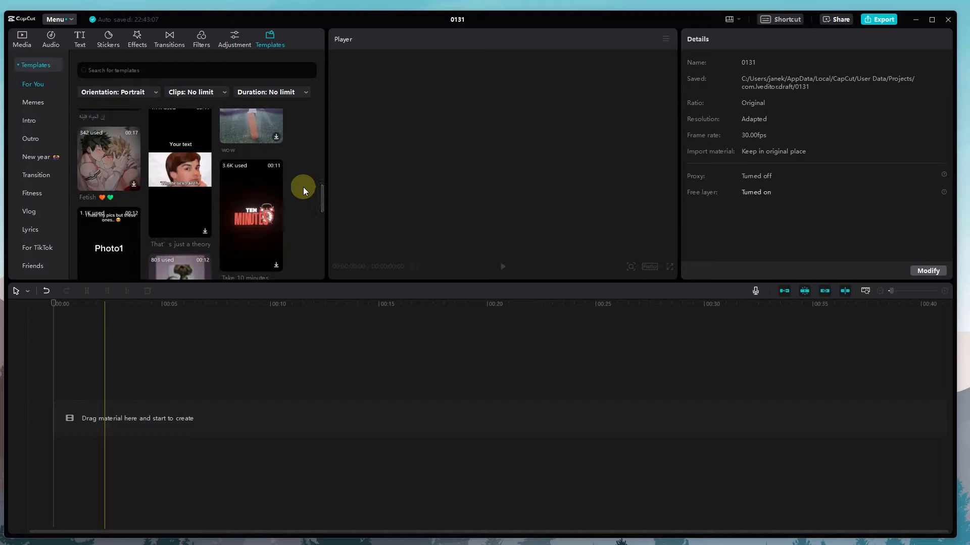
Step: Find the Silver Hair template, preview it, add it to the start of the timeline and open its media slots for replacement
scroll(304, 190, down, 1)
scroll(304, 190, down, 2)
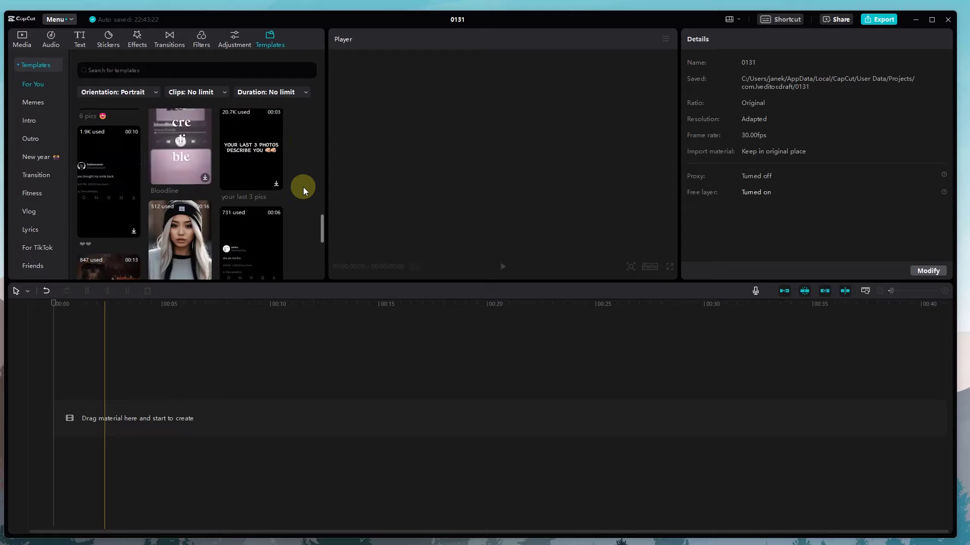
scroll(303, 190, down, 1)
click(149, 174)
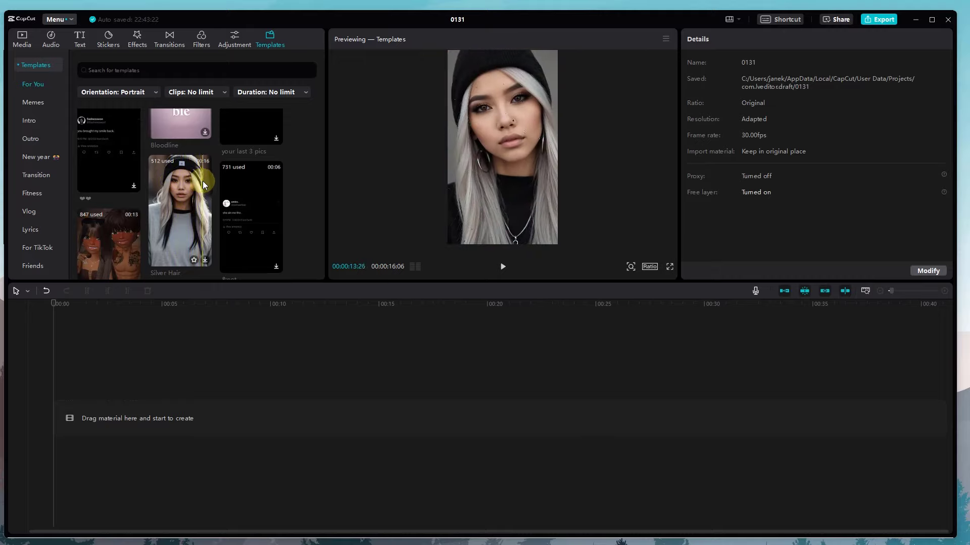
drag(180, 183, 62, 417)
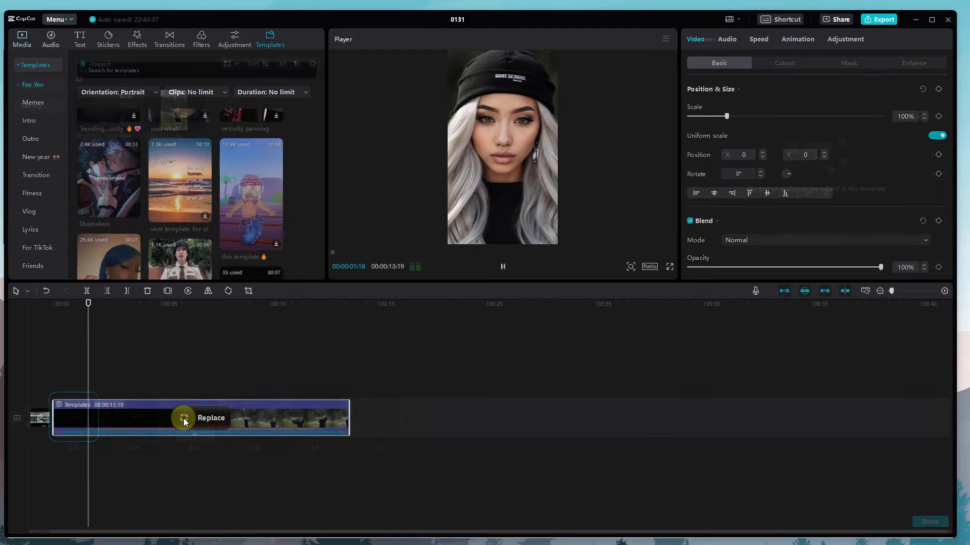
click(184, 418)
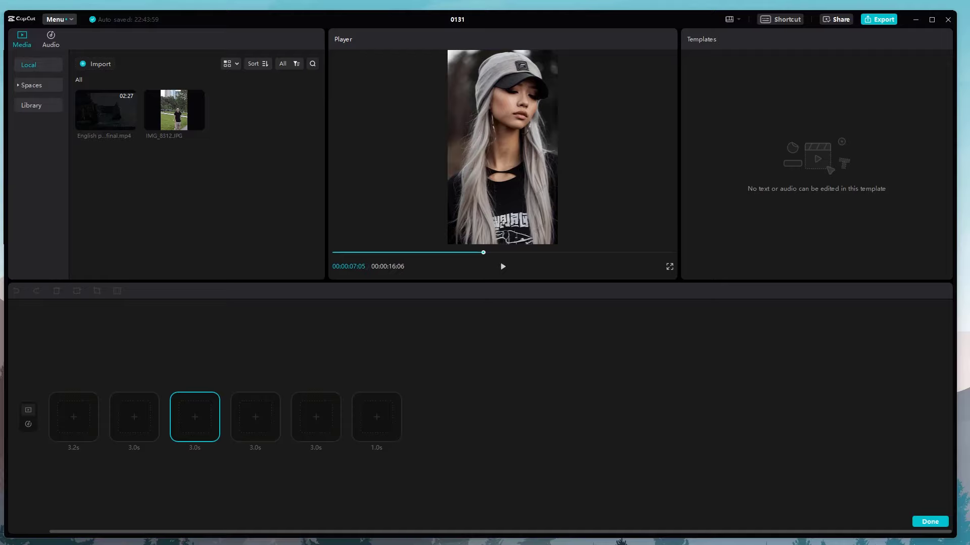
Step: Fill the six media slots in order with Untitled-19.jpg, the two Untitled copy photos, IMG_8629.JPG, IMG_8300.JPG and full edited.jpg, and finish editing
drag(511, 544, 64, 425)
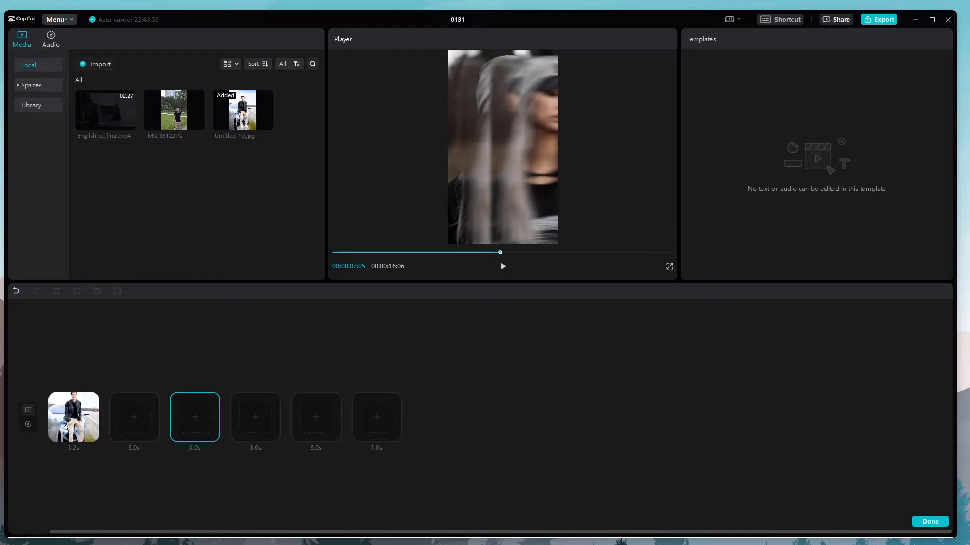
drag(621, 544, 145, 414)
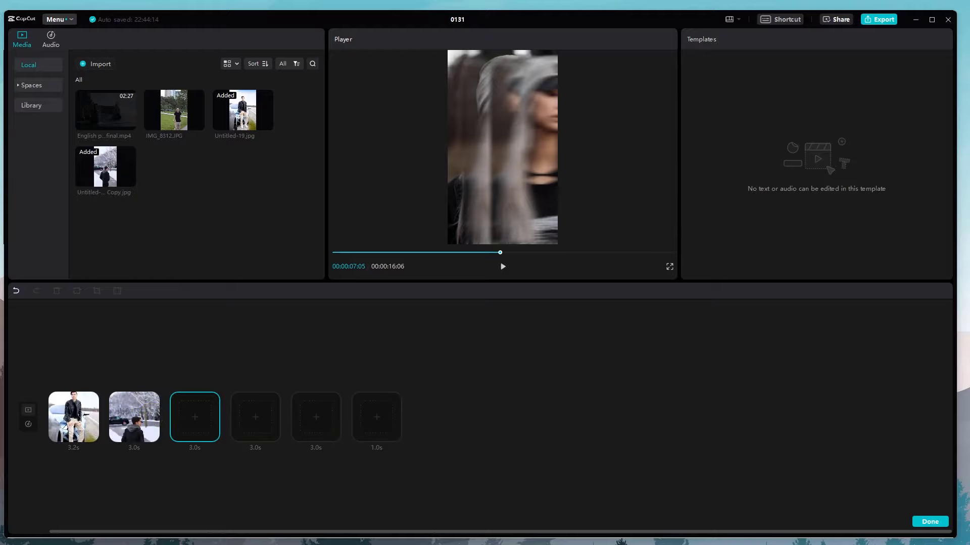
drag(621, 544, 189, 420)
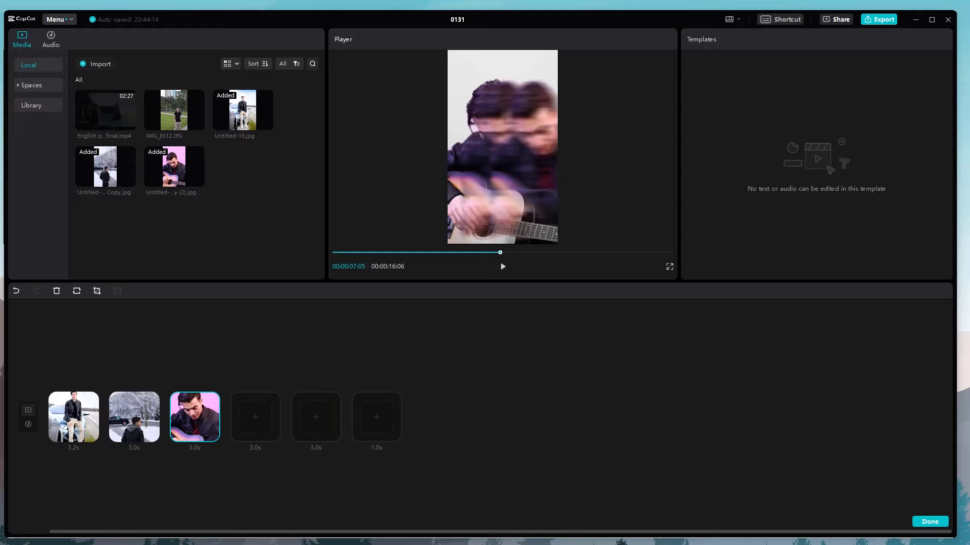
drag(621, 544, 255, 417)
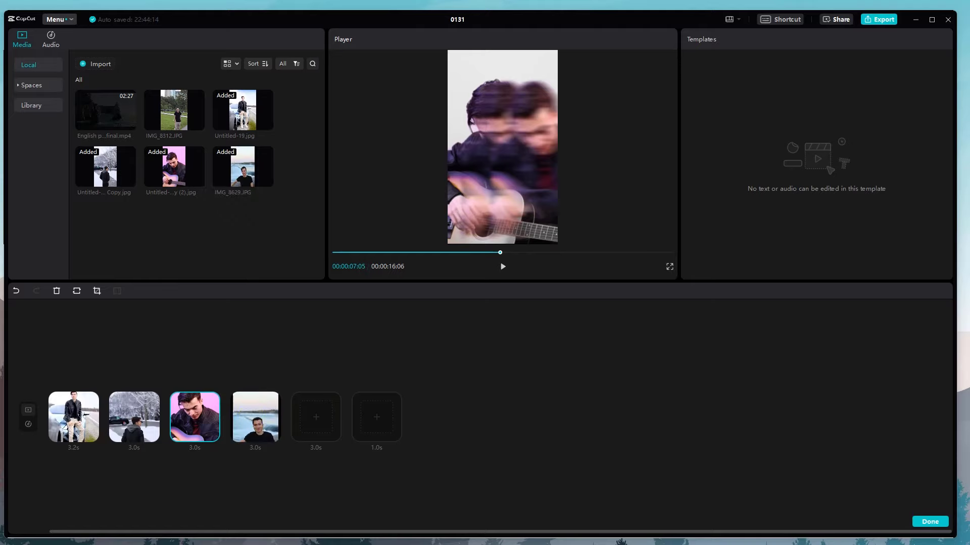
drag(651, 544, 317, 419)
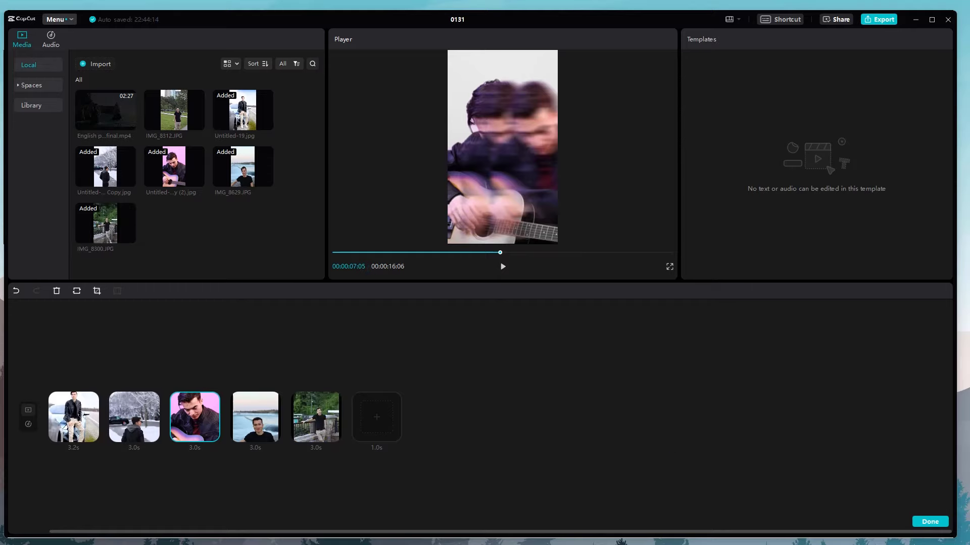
drag(858, 544, 371, 414)
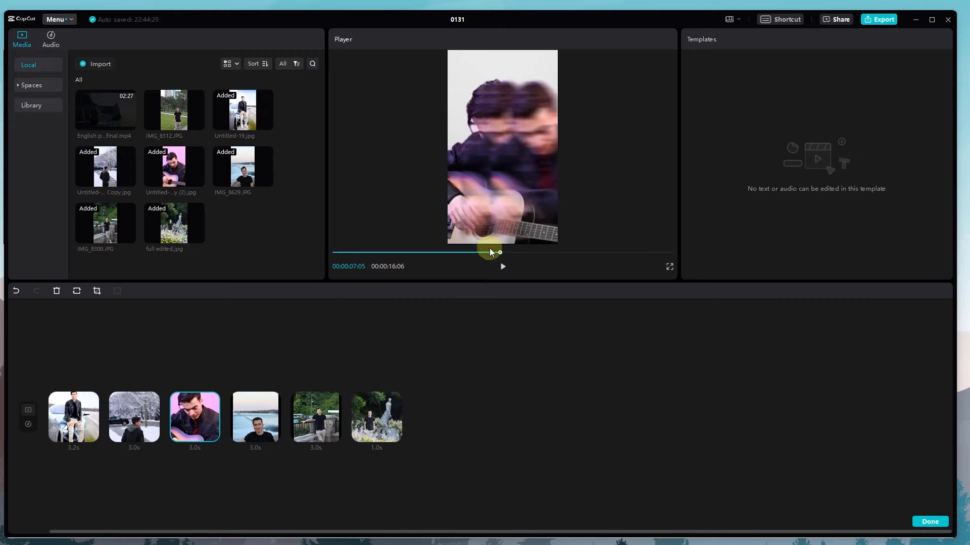
drag(489, 251, 283, 253)
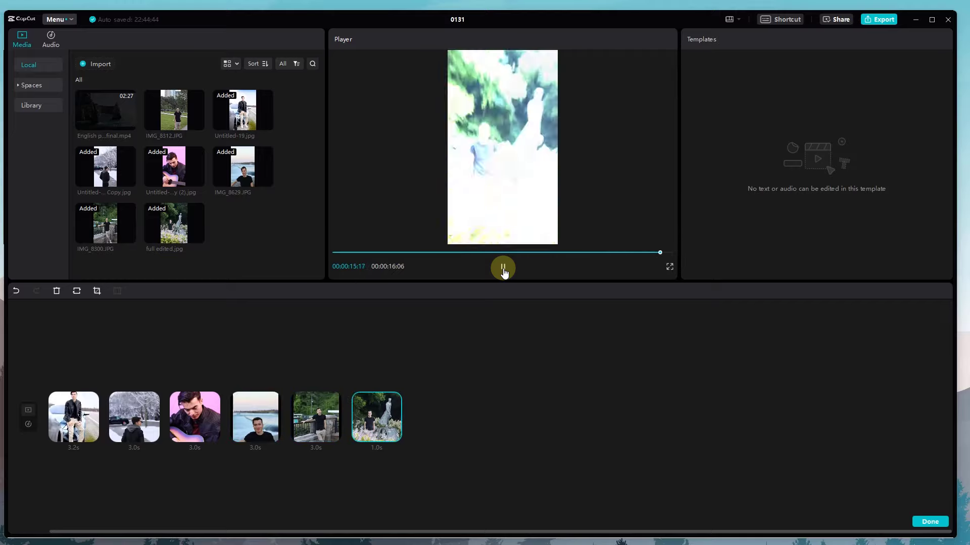
click(930, 522)
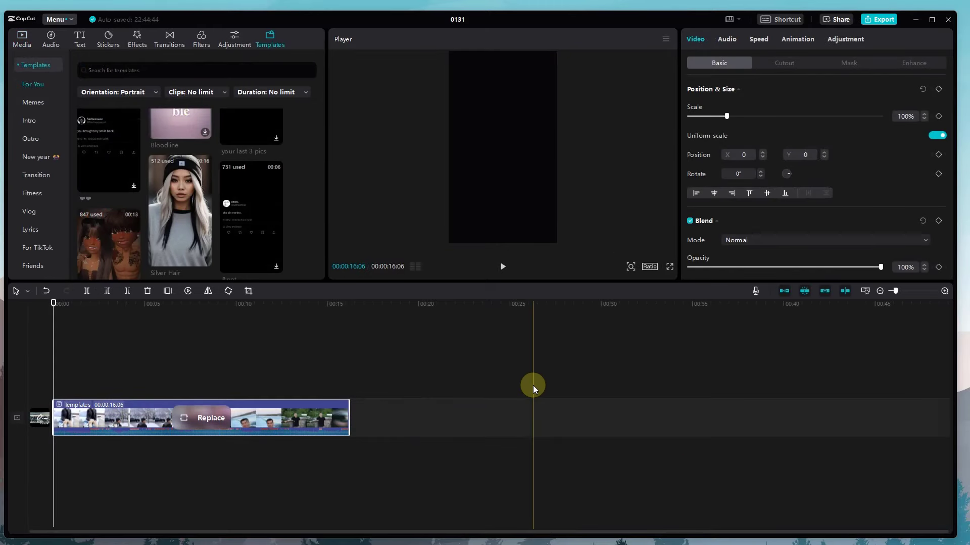
Step: Scrub through the finished Silver Hair template on the timeline and play it from the beginning to check the replaced photos
click(330, 325)
click(280, 310)
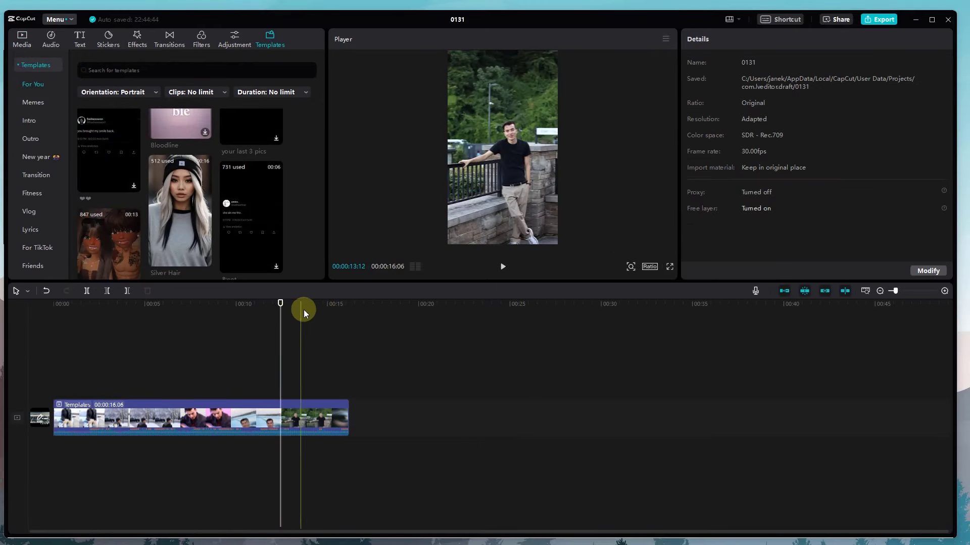
click(328, 310)
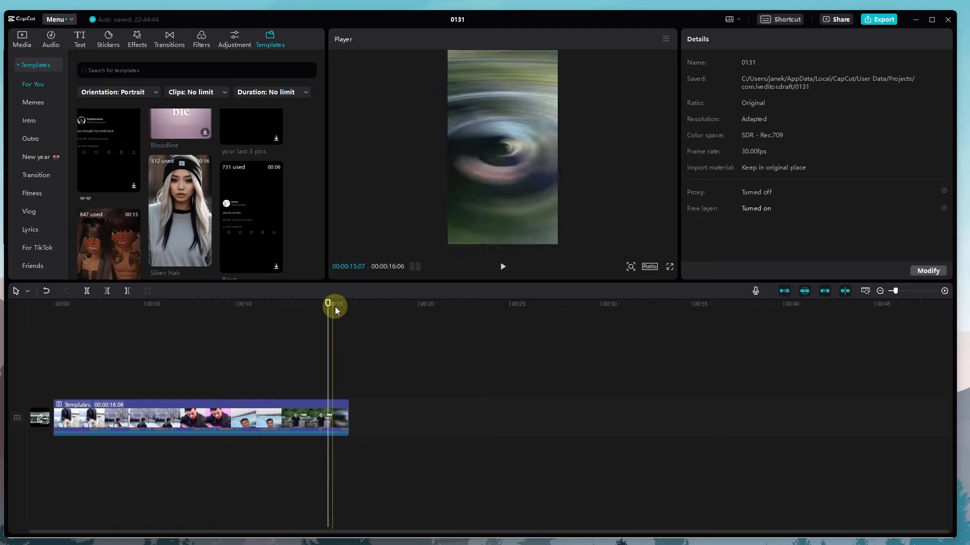
click(172, 312)
drag(171, 301, 7, 316)
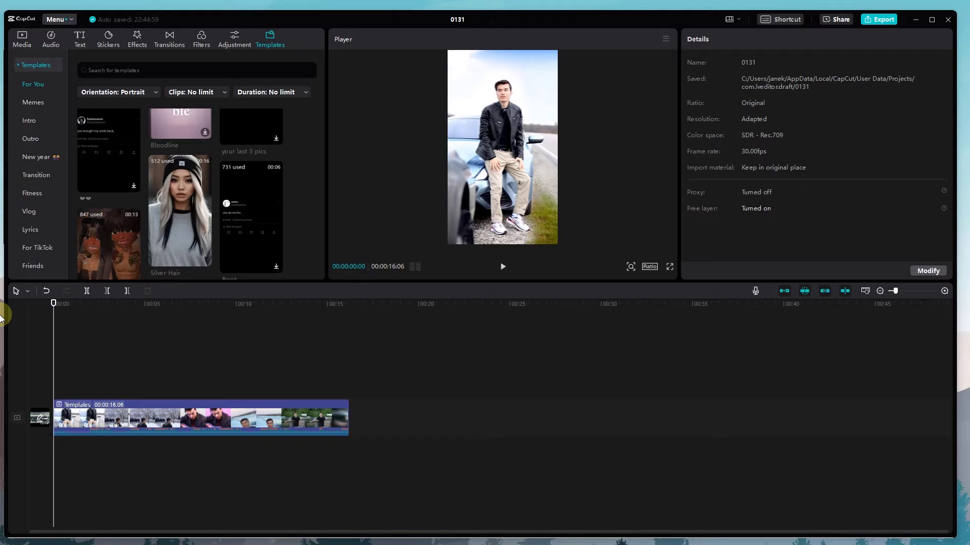
key(space)
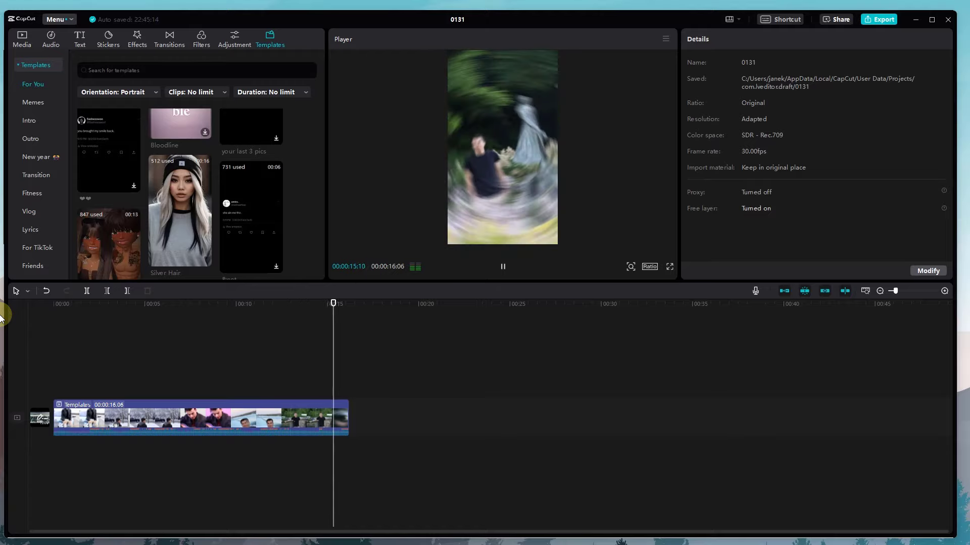
key(space)
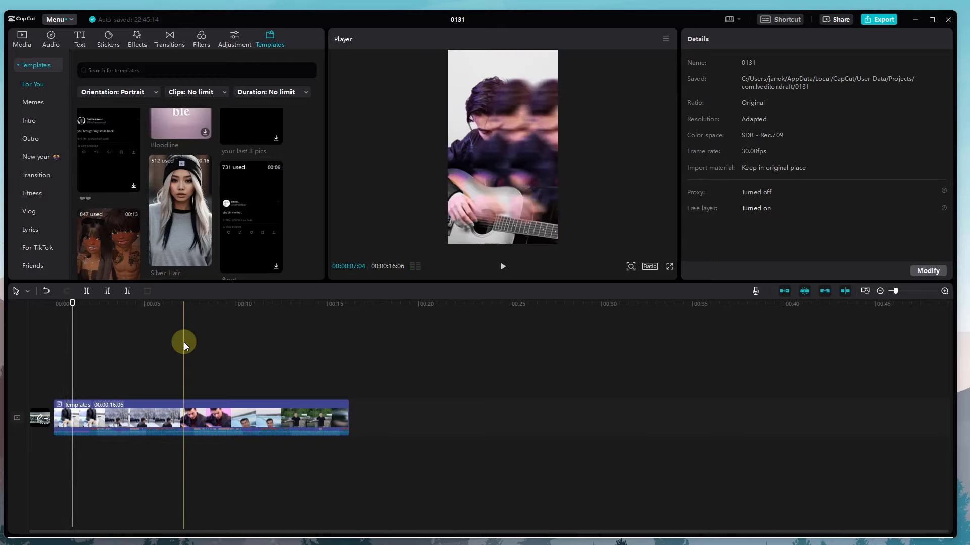
Step: Look further through the templates, review the effects, audio and media libraries, and return to the templates
scroll(133, 213, down, 5)
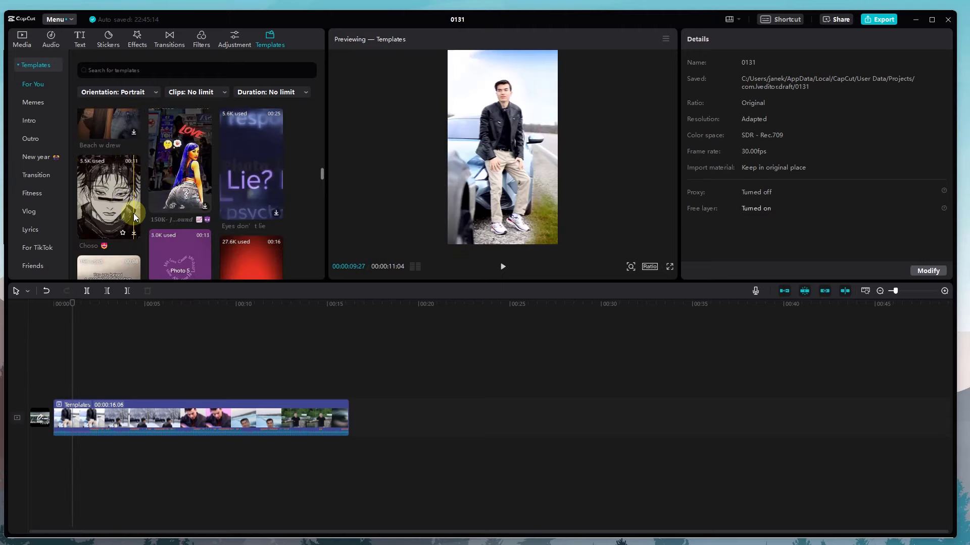
scroll(133, 214, down, 5)
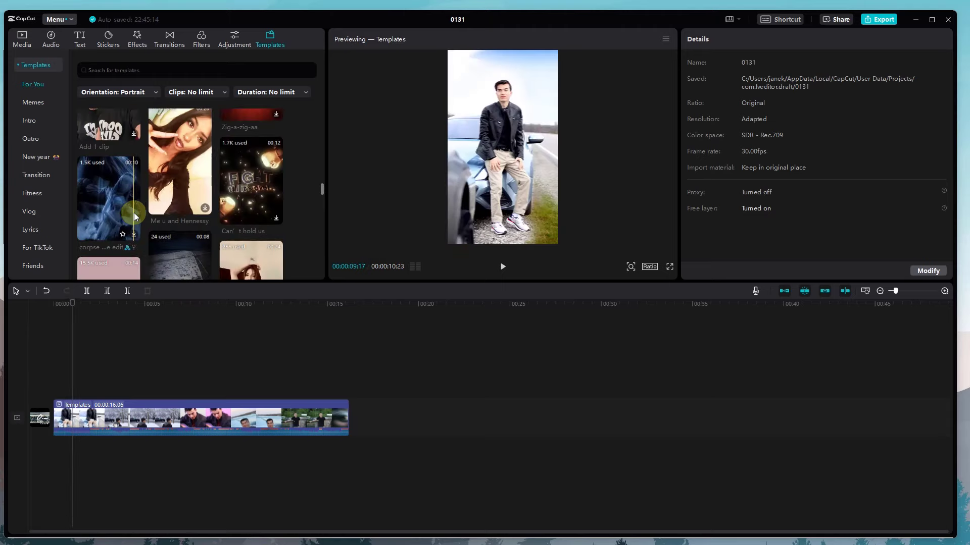
click(174, 45)
click(133, 45)
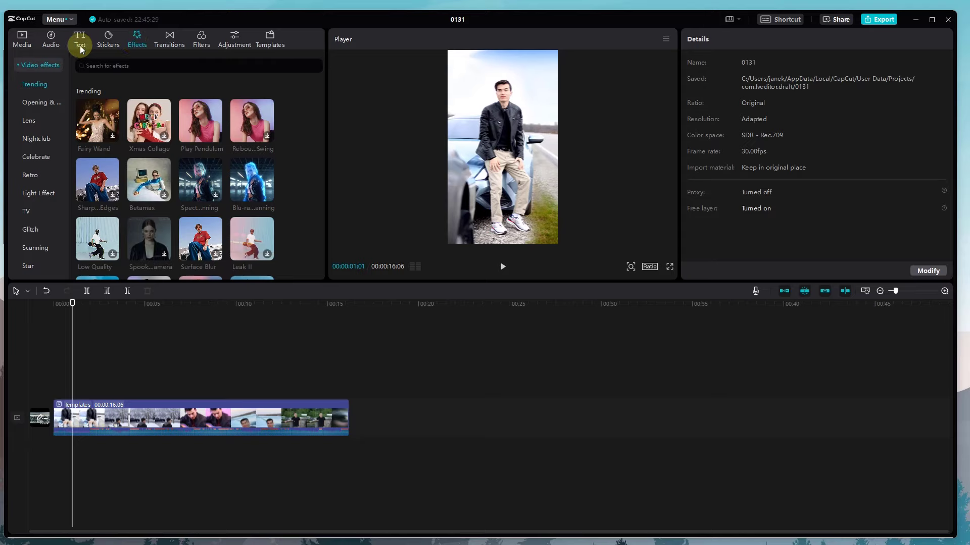
click(52, 44)
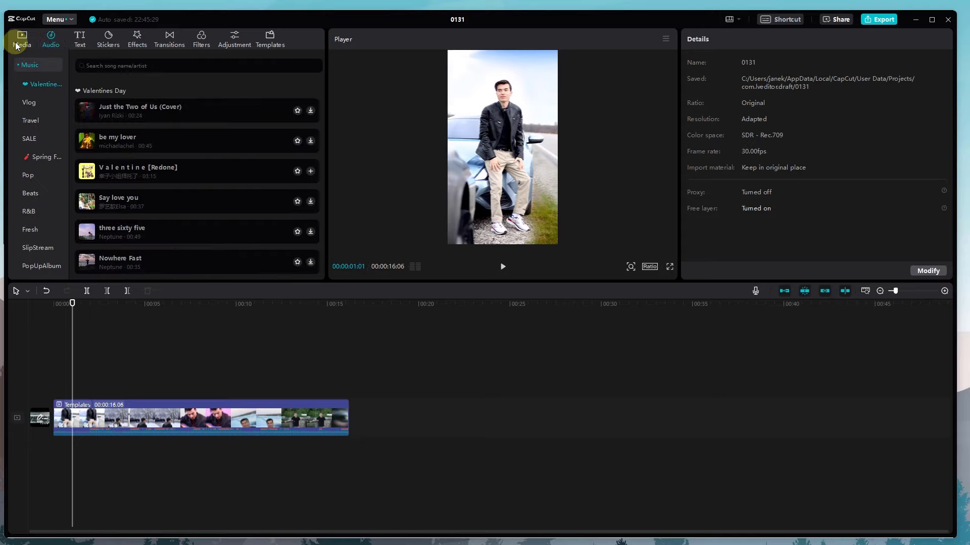
click(19, 43)
click(51, 46)
click(268, 39)
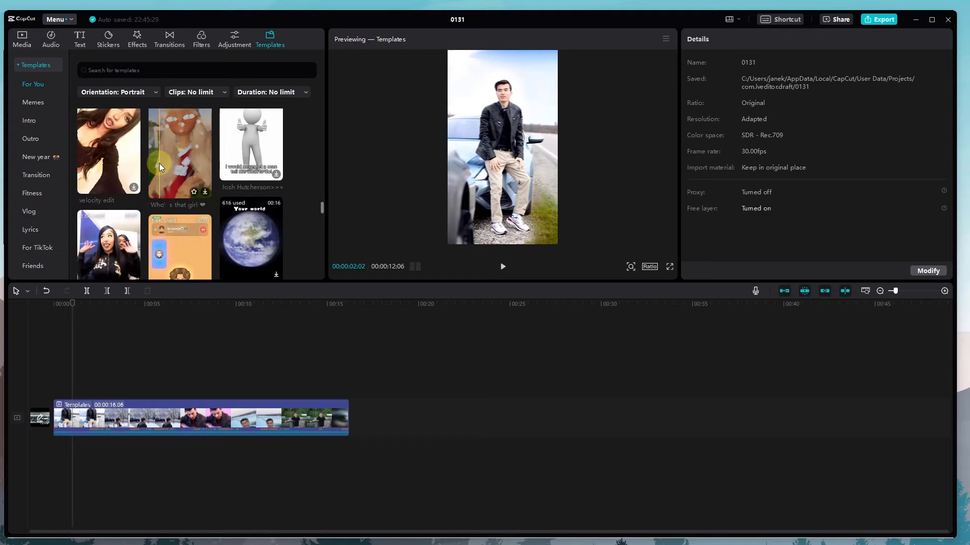
Step: Delete the Silver Hair template clip from the timeline
click(113, 417)
key(Delete)
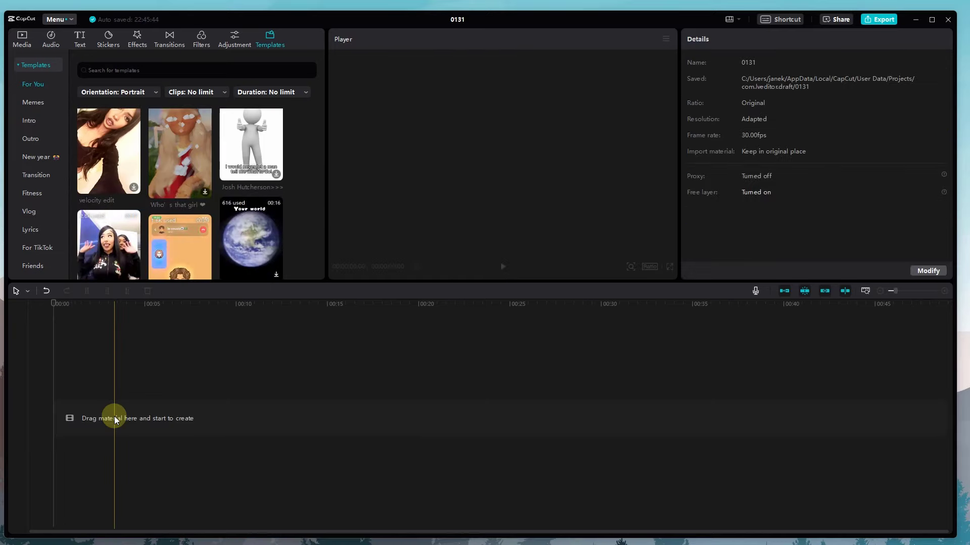
Step: Browse further through the portrait For You templates and play the preview of the one titled Thats so weird
scroll(129, 224, down, 3)
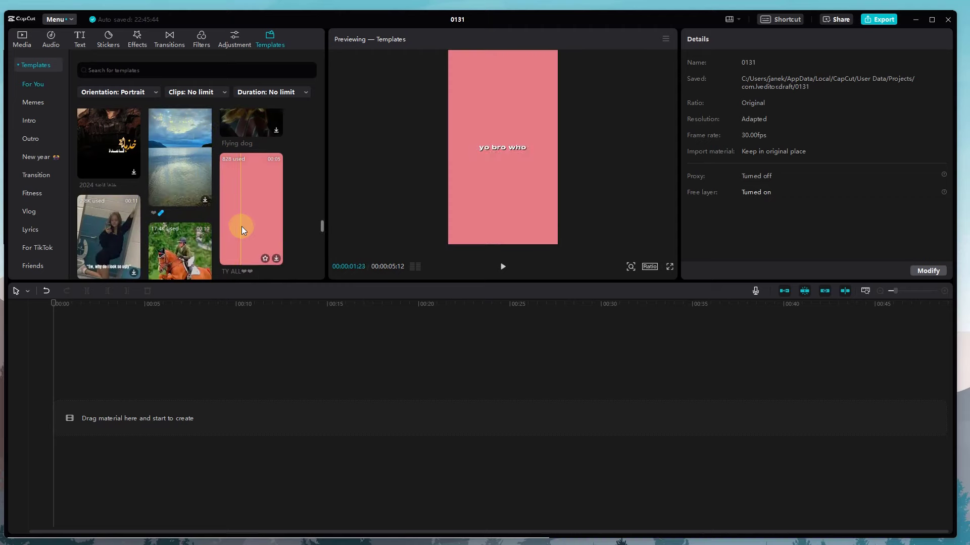
scroll(242, 226, down, 3)
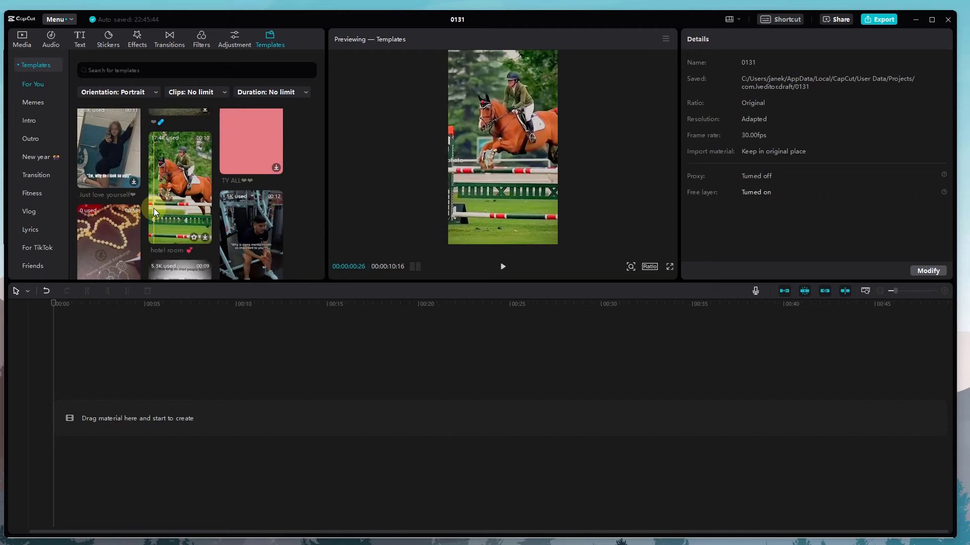
scroll(161, 212, down, 1)
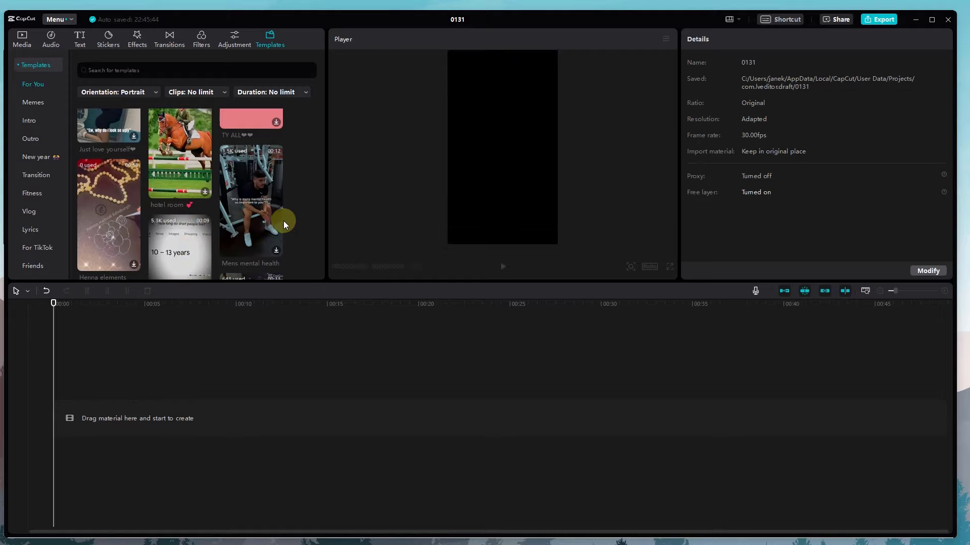
scroll(220, 217, down, 4)
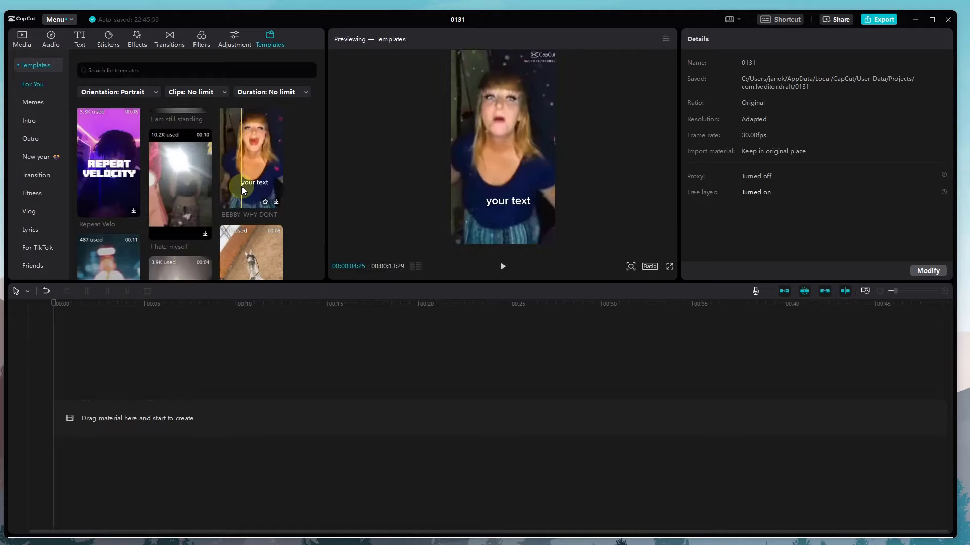
scroll(257, 186, down, 2)
scroll(152, 193, down, 2)
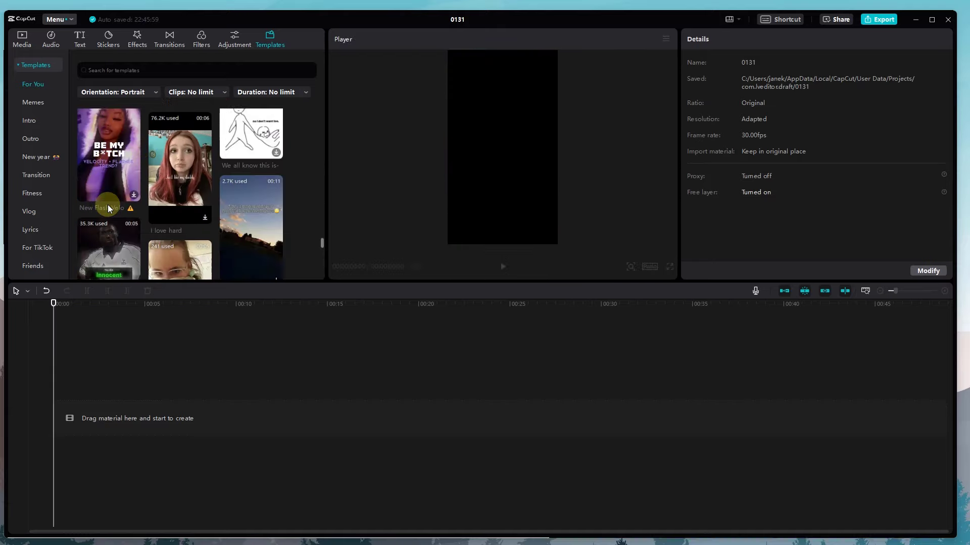
scroll(107, 204, down, 3)
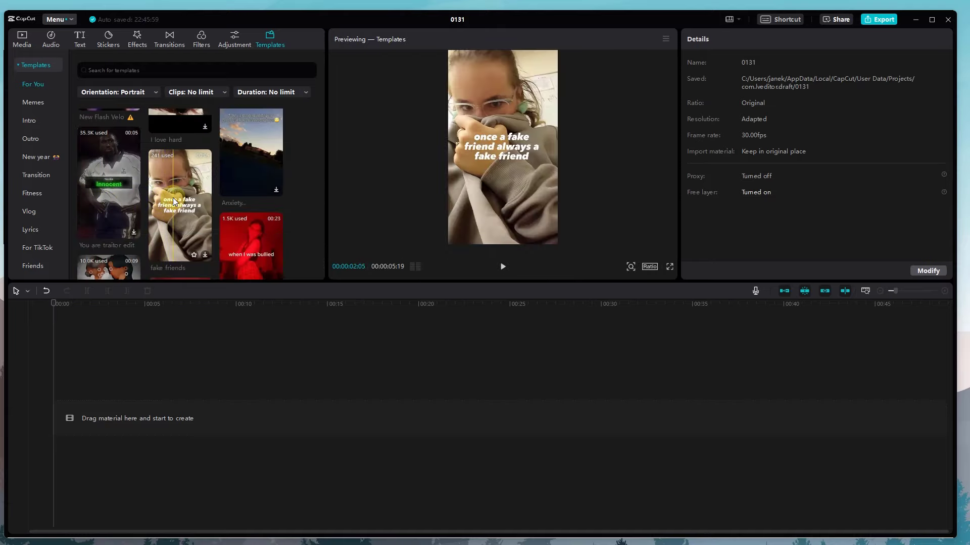
scroll(223, 205, down, 1)
scroll(223, 206, down, 1)
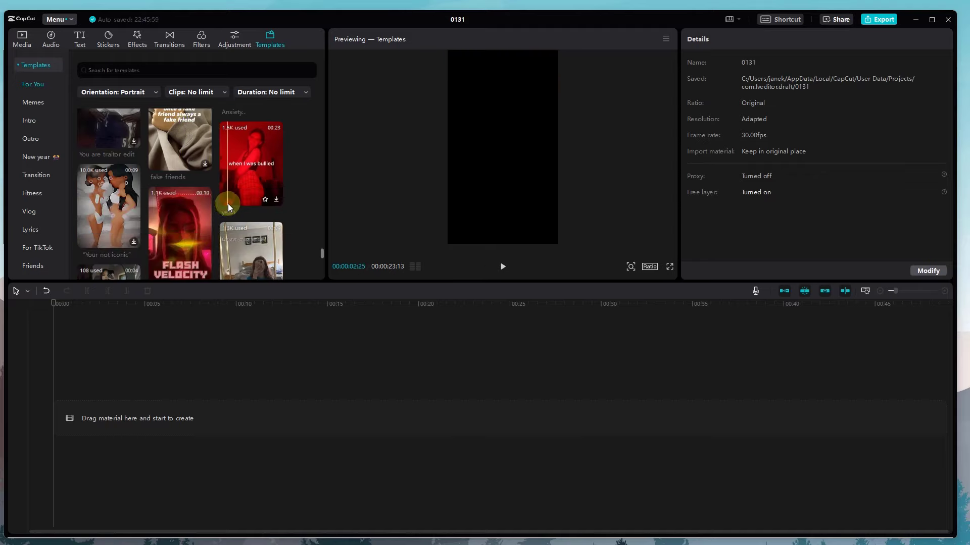
scroll(222, 204, down, 2)
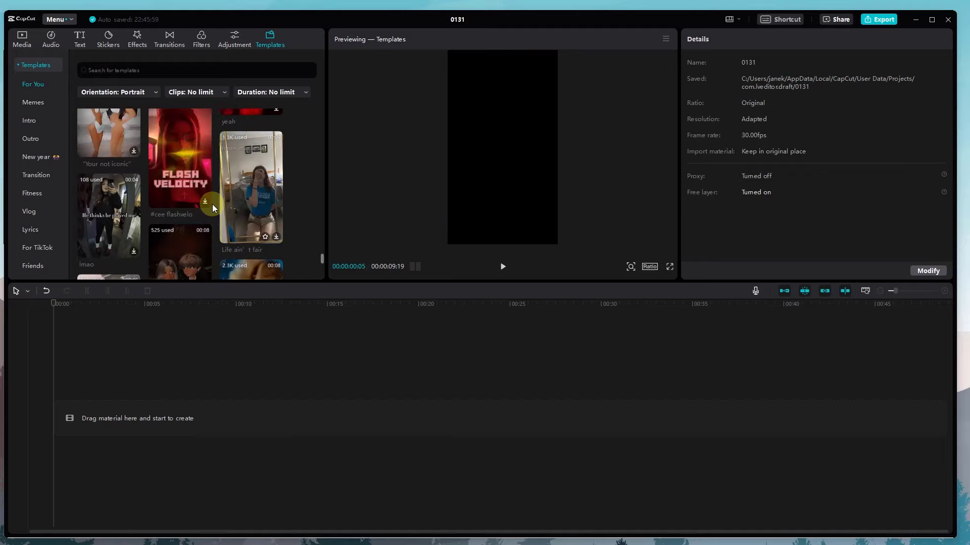
scroll(96, 205, down, 1)
scroll(126, 207, down, 5)
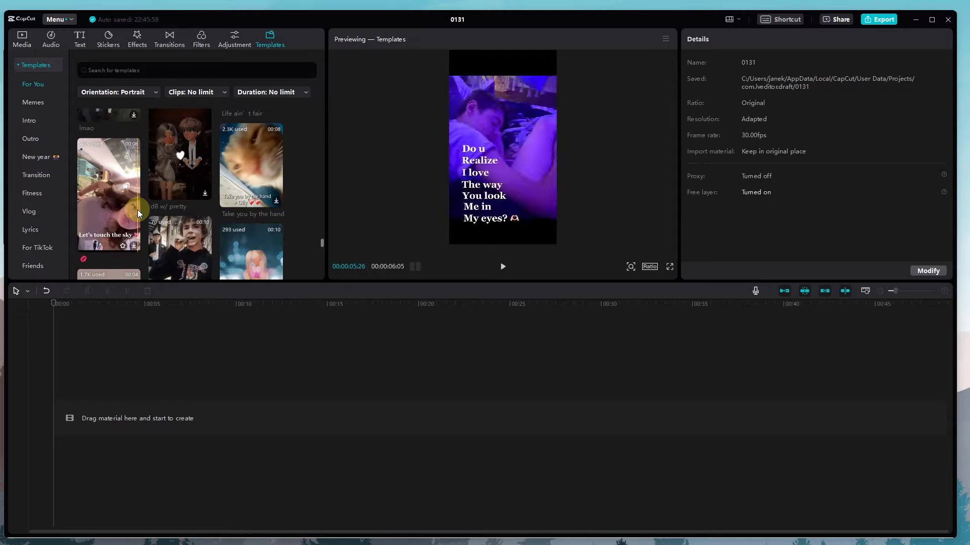
scroll(182, 226, down, 3)
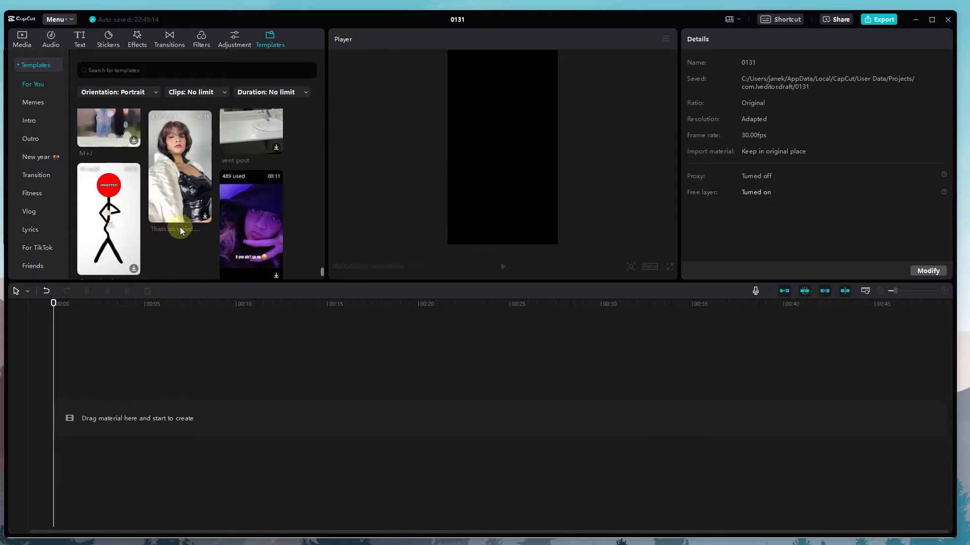
scroll(151, 208, up, 1)
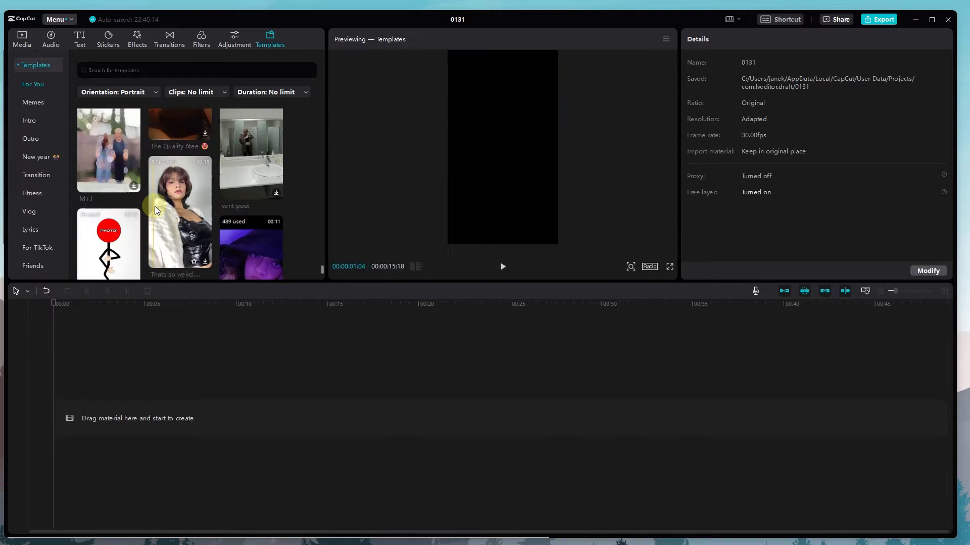
click(186, 205)
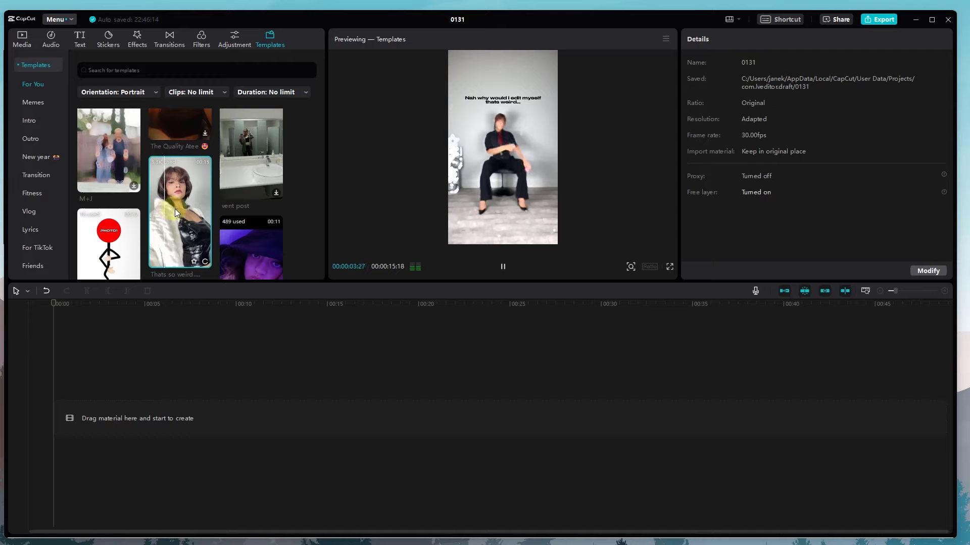
Step: Play the previews of the GLAMOROUS template and the blurred two-character template while browsing further through the portrait For You templates
click(250, 242)
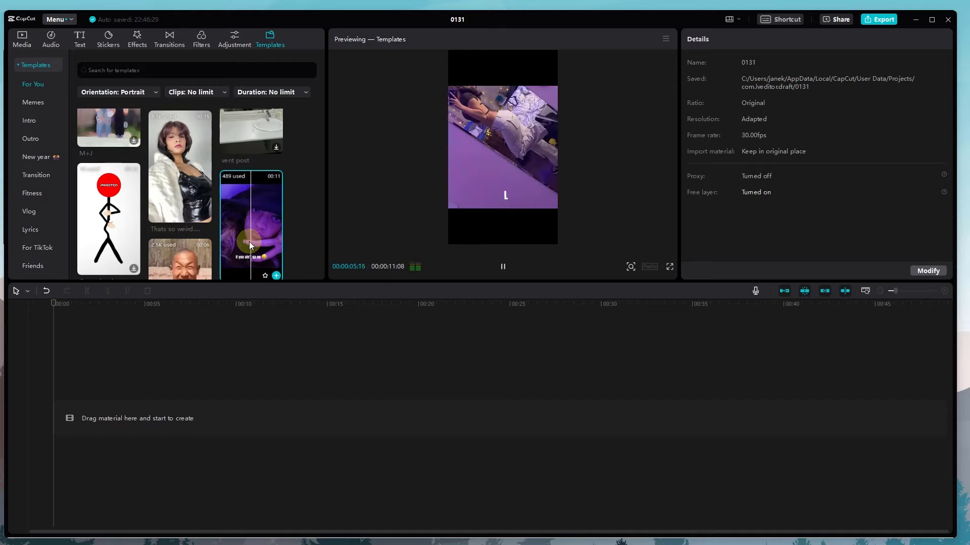
scroll(250, 241, down, 1)
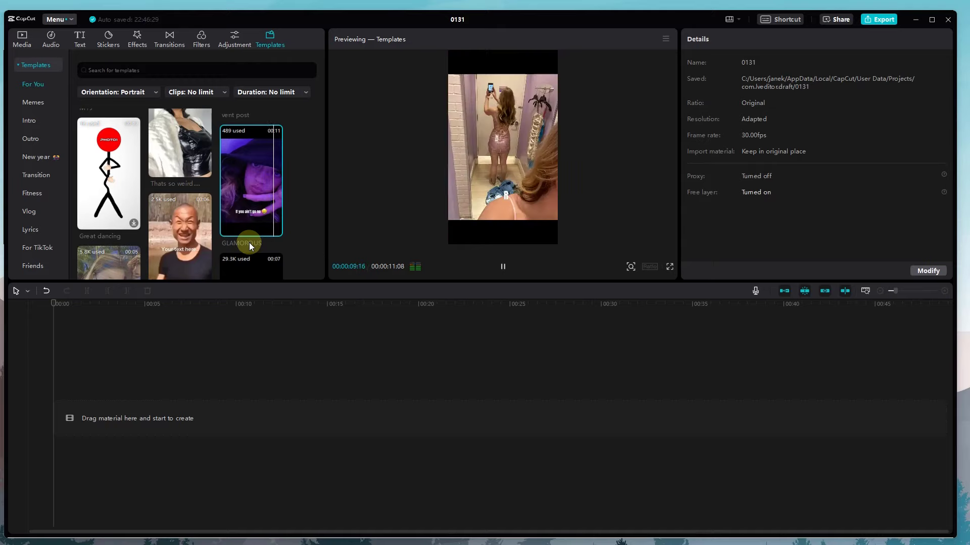
scroll(250, 242, down, 3)
click(185, 240)
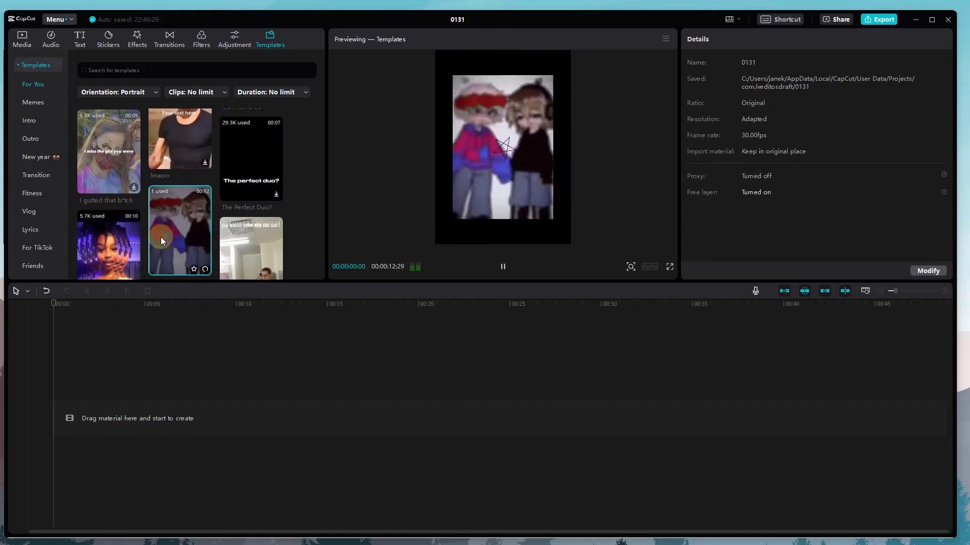
scroll(152, 238, down, 2)
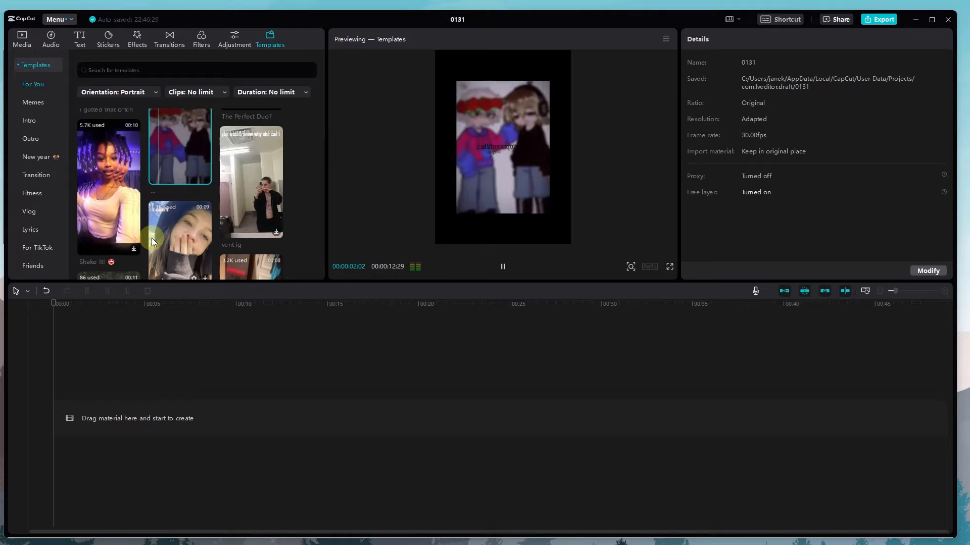
scroll(152, 238, down, 6)
scroll(175, 233, down, 5)
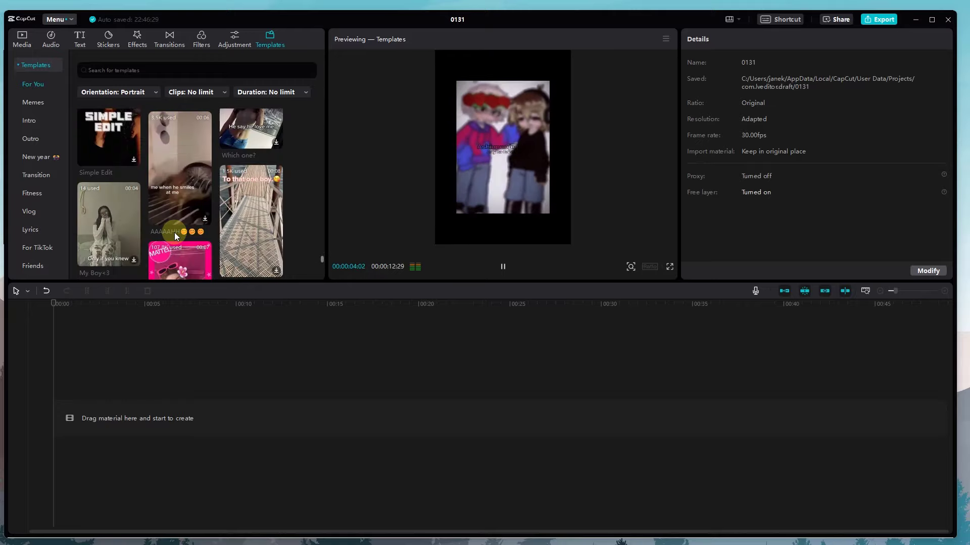
Step: Preview the pink Barbie scan template, look through the templates below it and stop the playback
click(174, 233)
scroll(174, 233, down, 2)
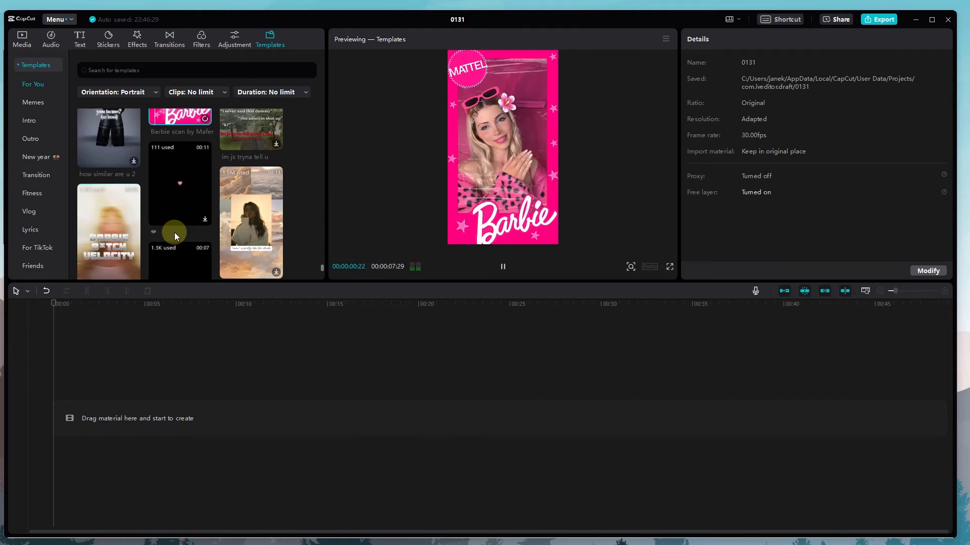
scroll(174, 233, down, 4)
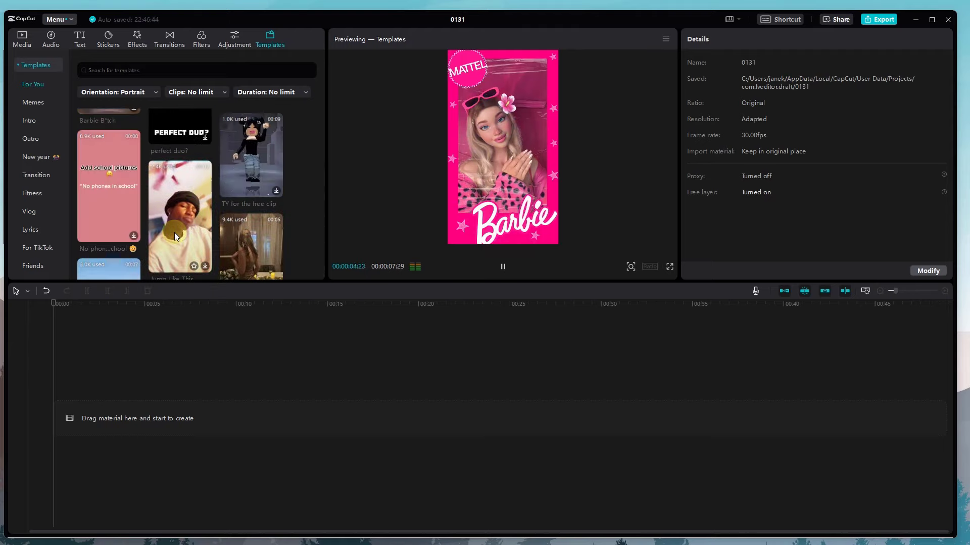
click(505, 268)
Step: Preview the template titled He was there, glance at the ones below it and play its preview again
click(234, 243)
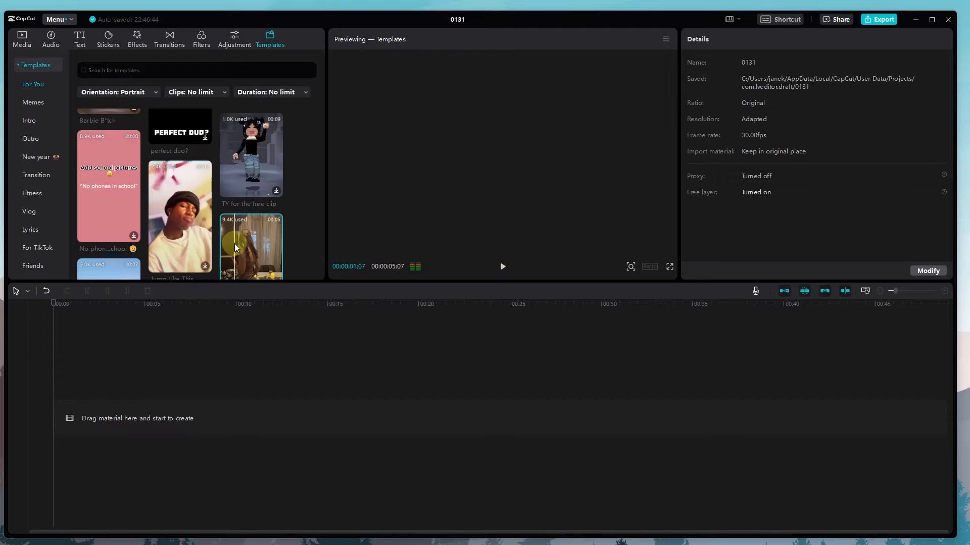
scroll(234, 244, down, 2)
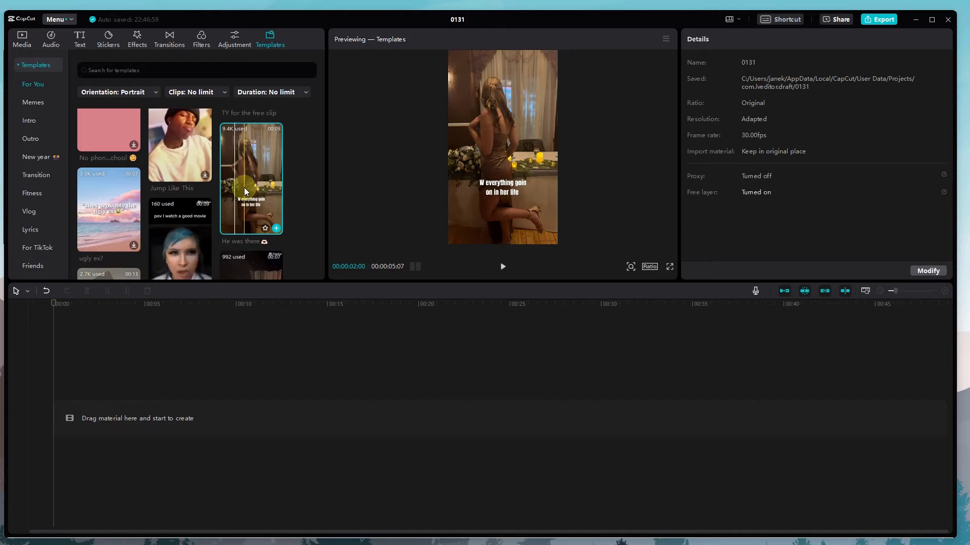
scroll(247, 182, down, 2)
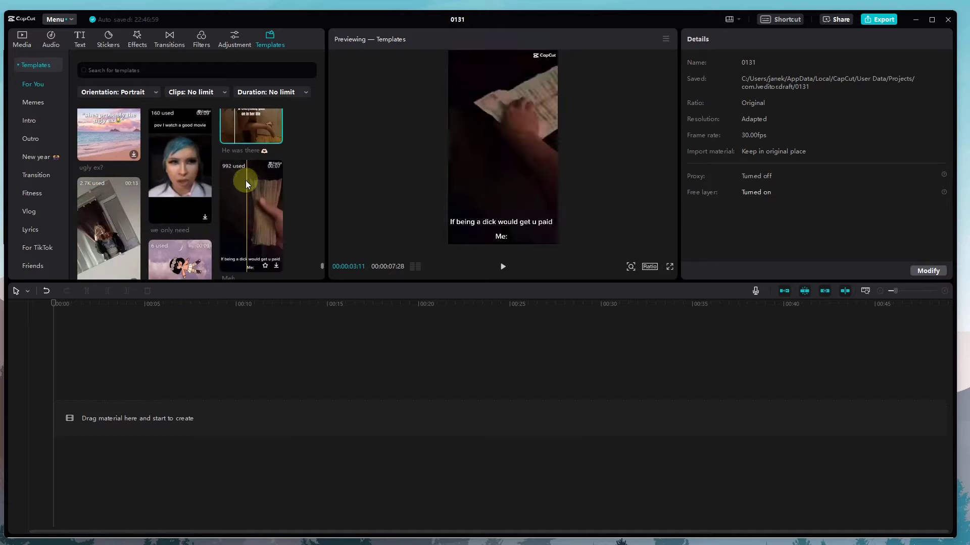
scroll(243, 181, up, 2)
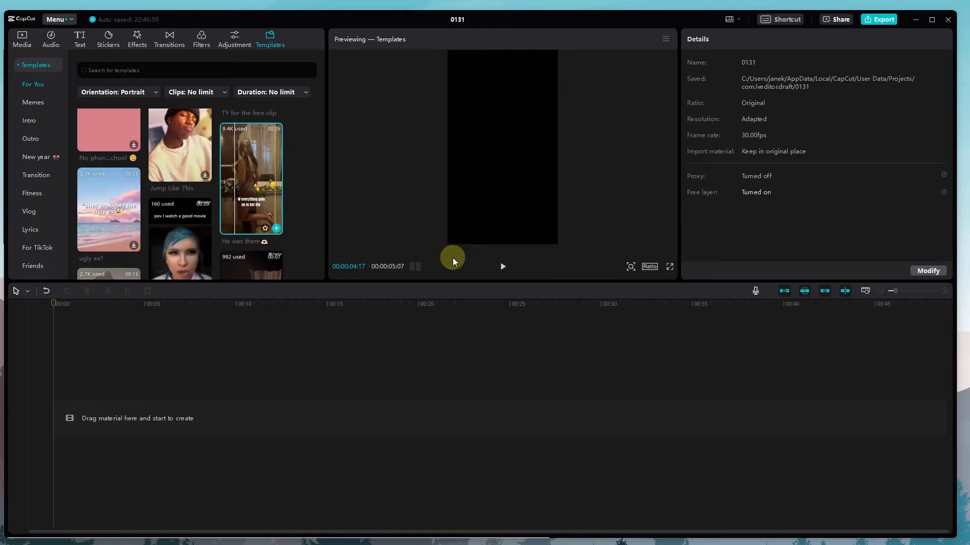
click(233, 179)
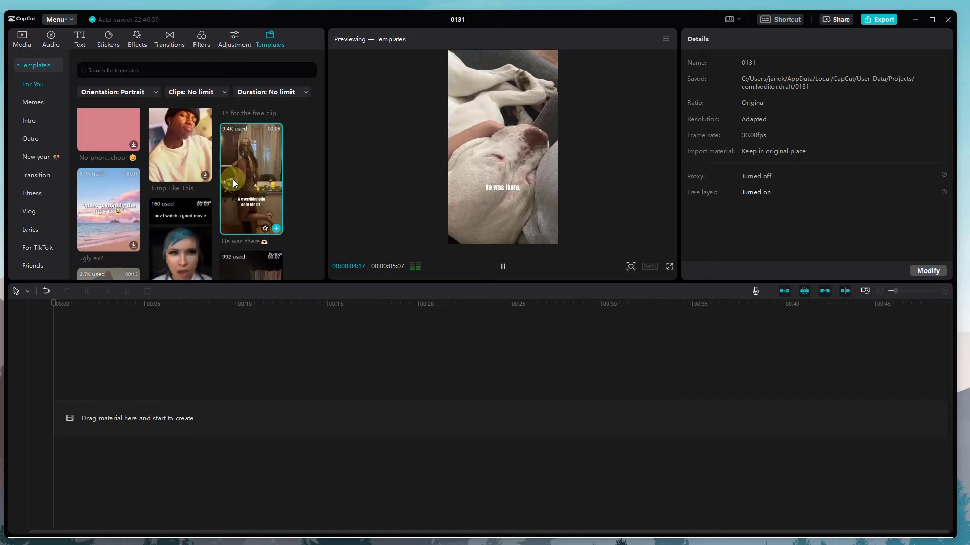
Step: Browse much further down the For You templates until more of them load
scroll(126, 197, down, 10)
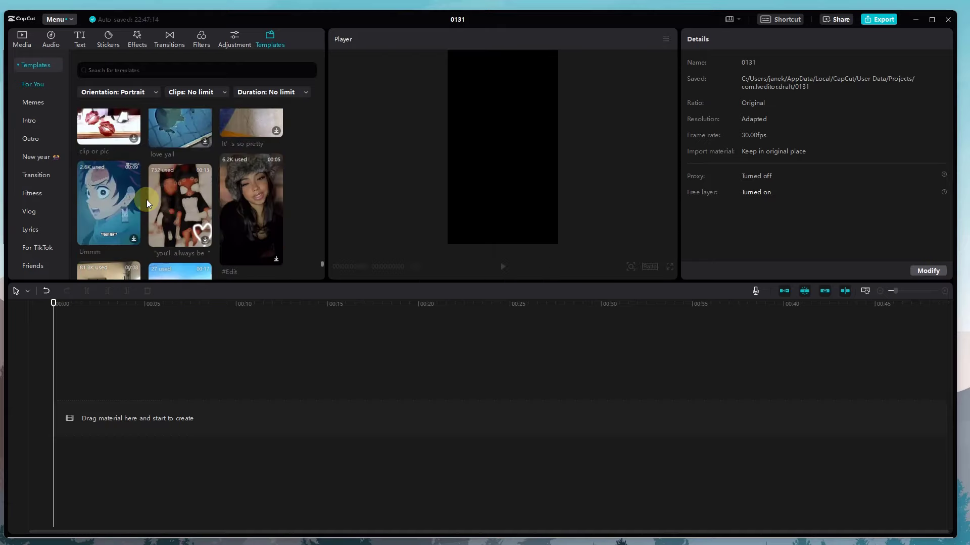
scroll(147, 200, down, 10)
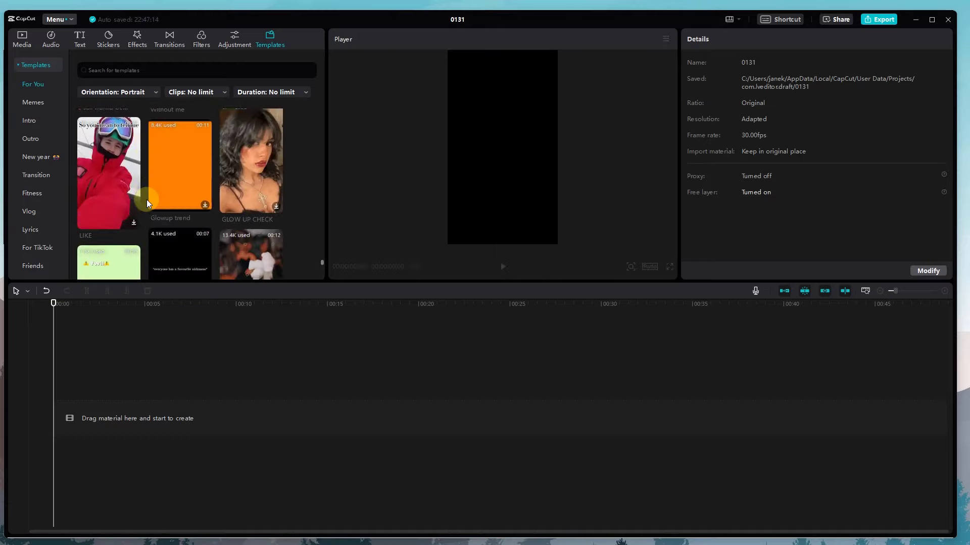
scroll(147, 200, down, 10)
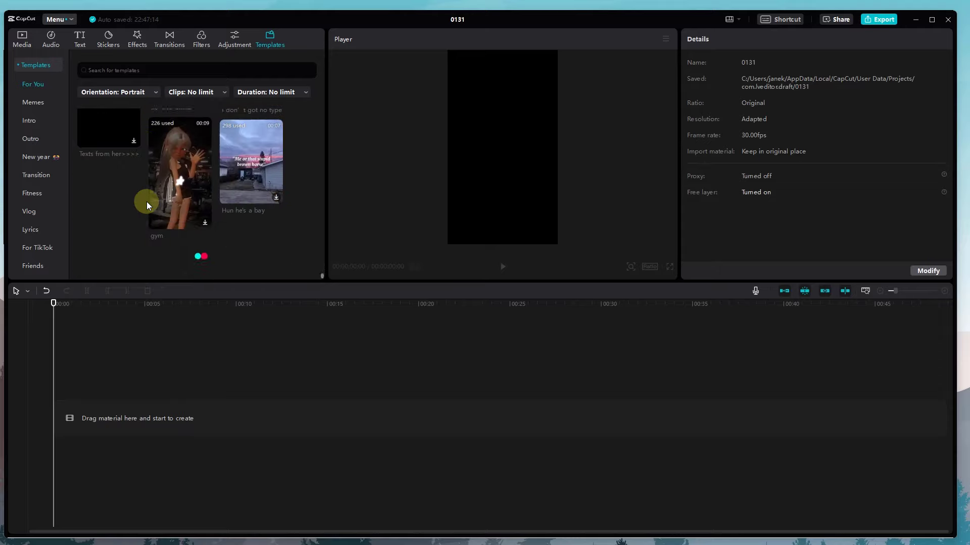
scroll(146, 201, down, 10)
click(134, 110)
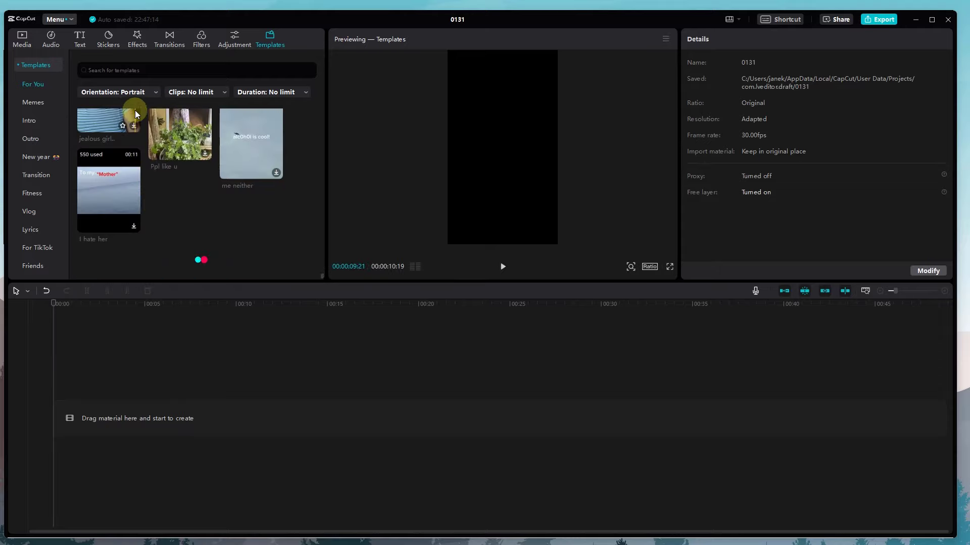
Step: Search the templates for happy birthday
click(127, 72)
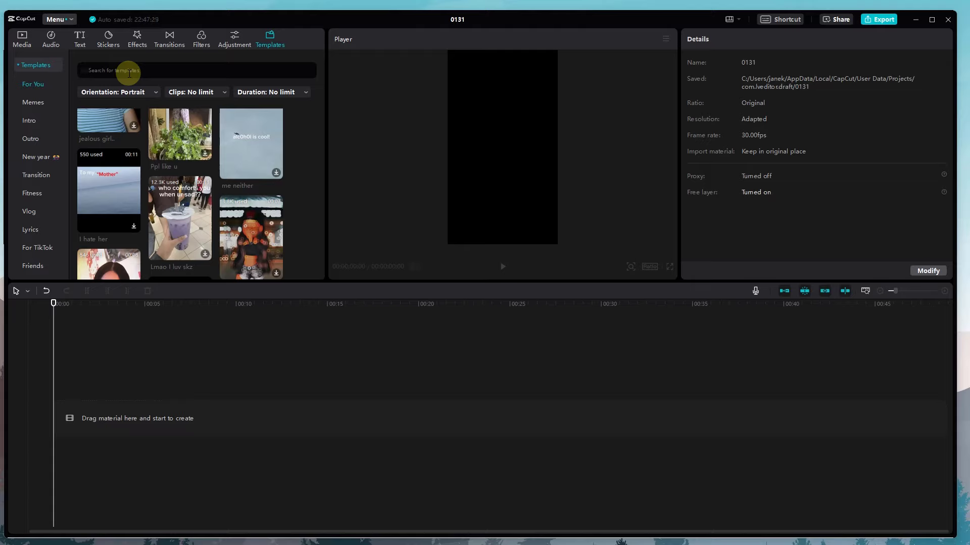
text(happ)
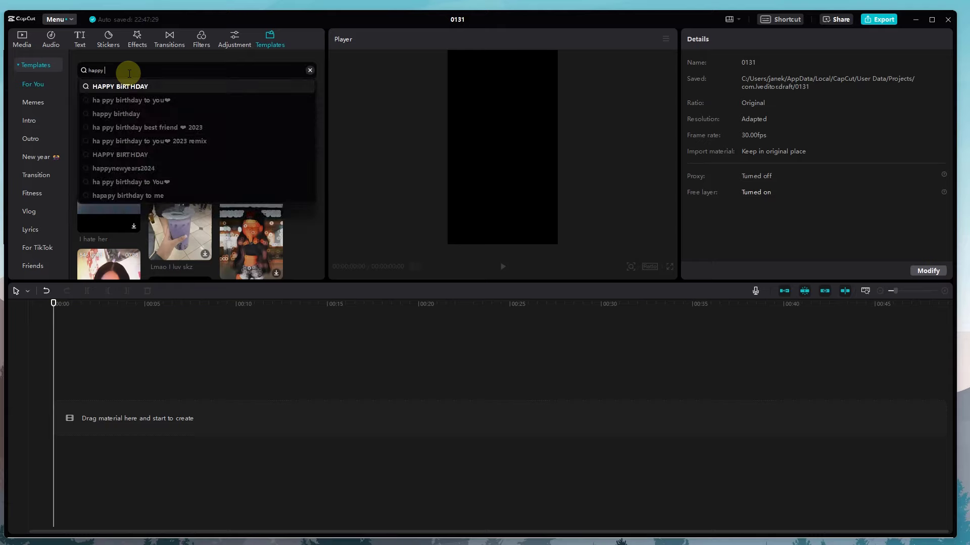
text(y)
click(131, 86)
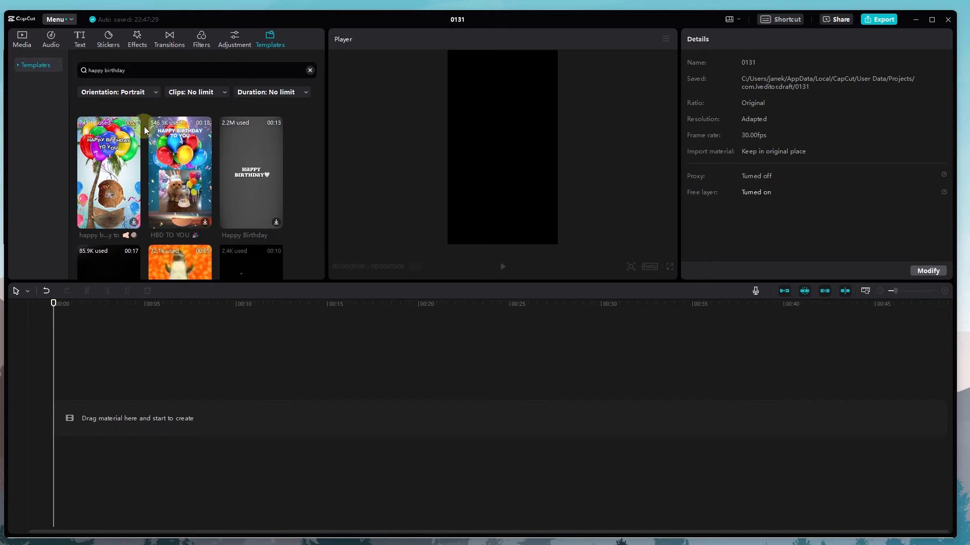
Step: Look over the first happy birthday results and preview the 13-second grey Happy Birthday template, then stop it
scroll(234, 144, down, 2)
scroll(237, 150, up, 2)
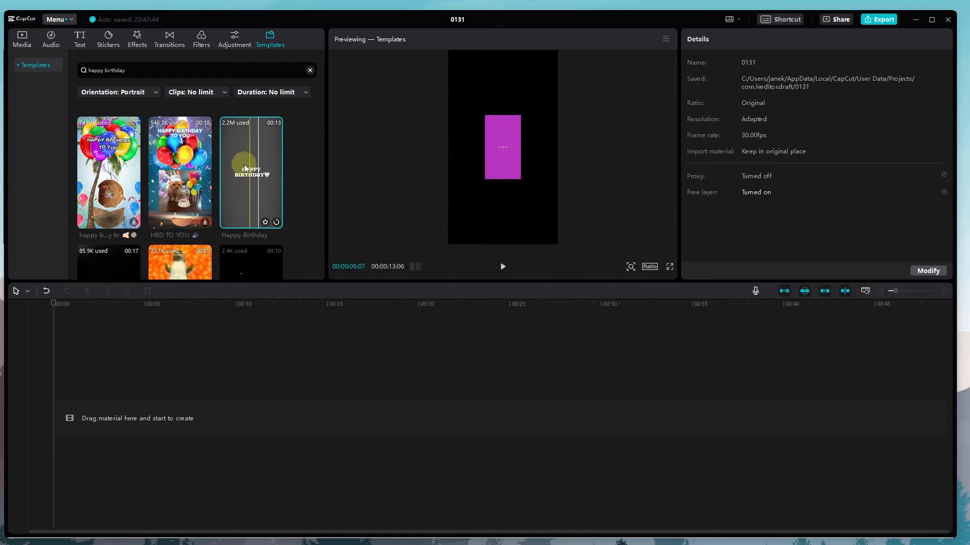
click(228, 167)
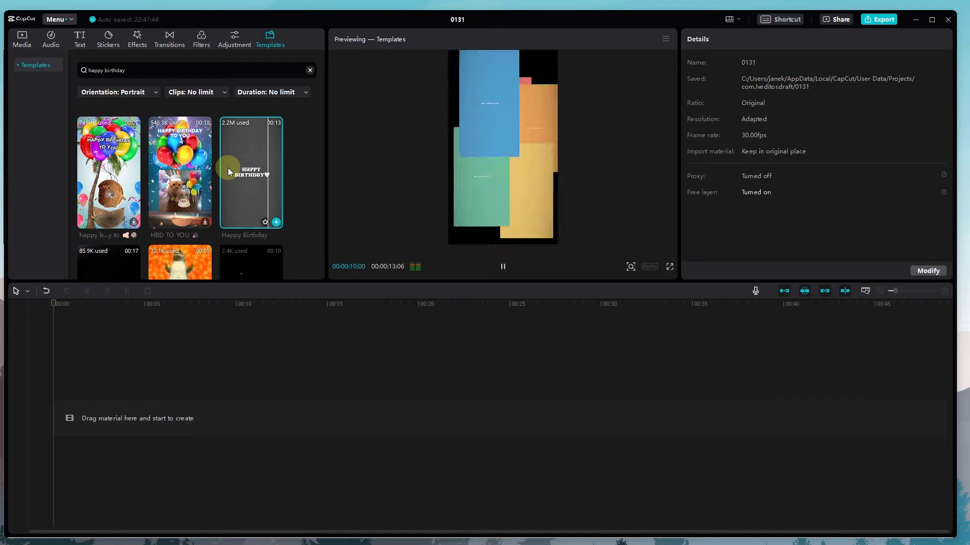
key(space)
Step: Browse further through the happy birthday templates, previewing the black 17-second one and the Happy Birthday one with balloons and two photos
scroll(125, 175, down, 5)
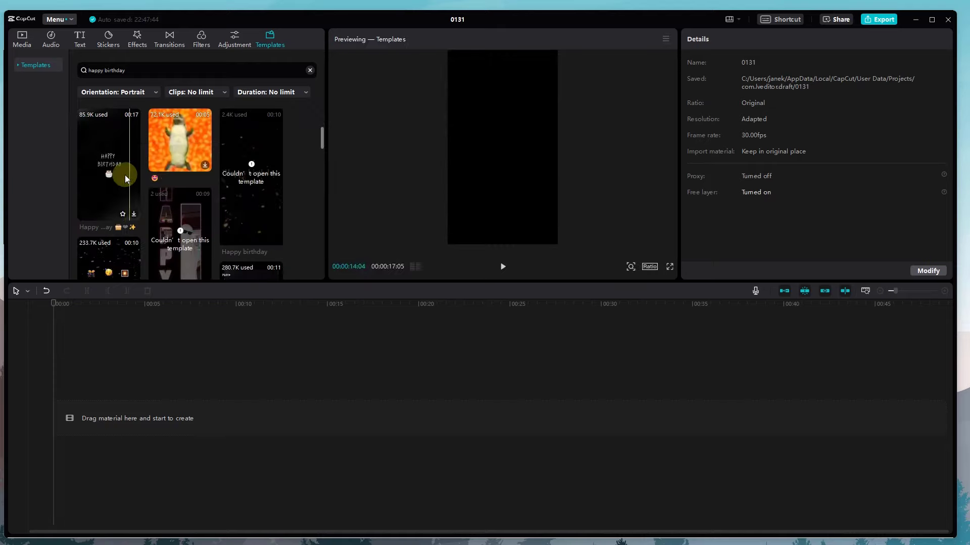
click(92, 162)
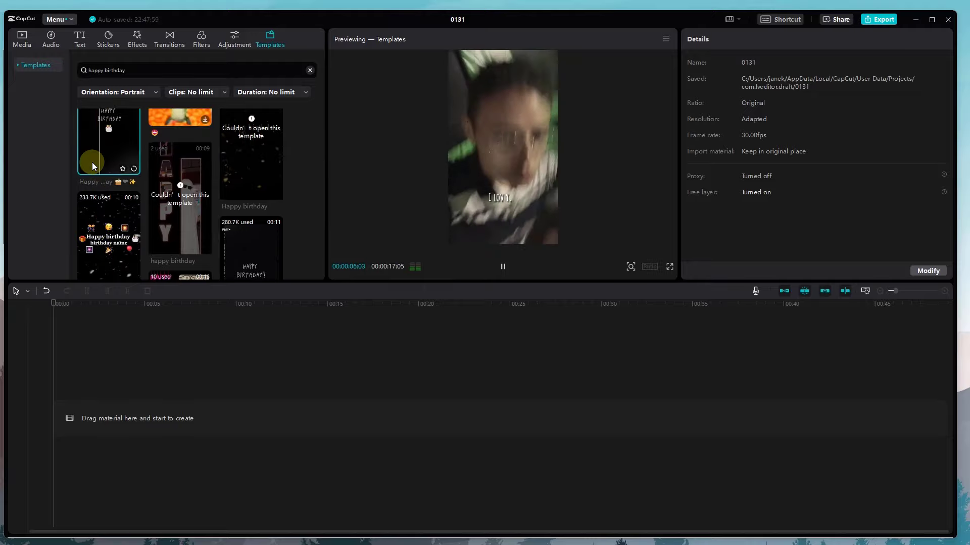
scroll(225, 193, down, 5)
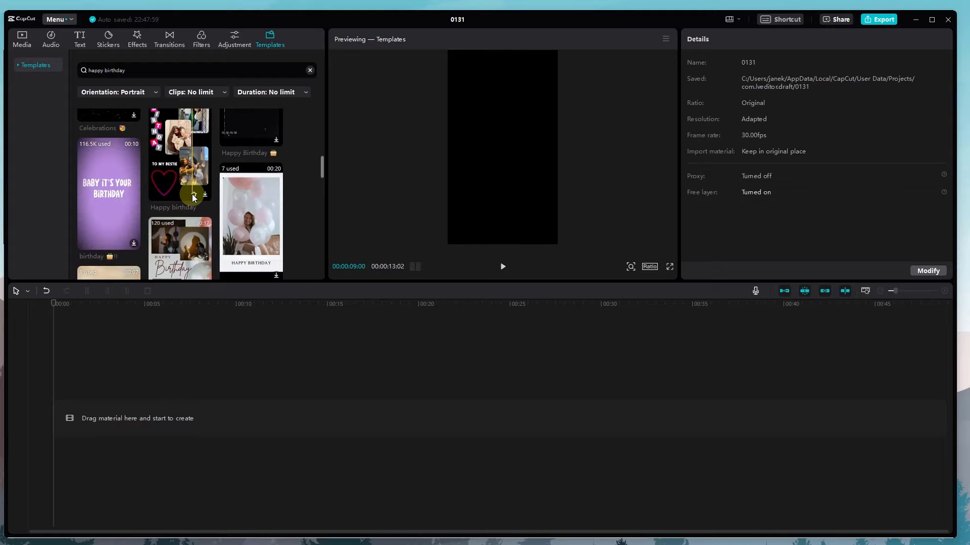
scroll(192, 196, down, 5)
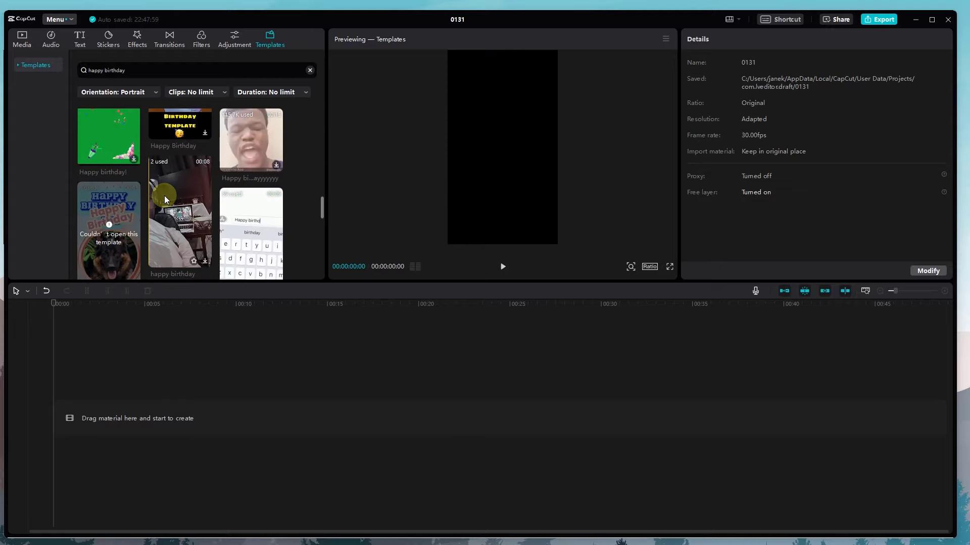
click(165, 196)
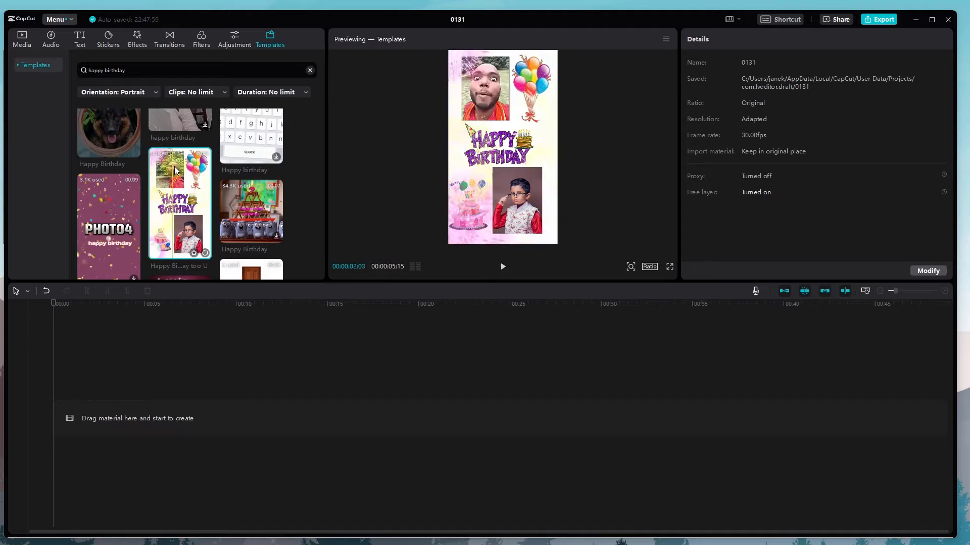
Step: Look through the remaining happy birthday templates and close the template preview
scroll(157, 172, down, 5)
scroll(161, 182, down, 3)
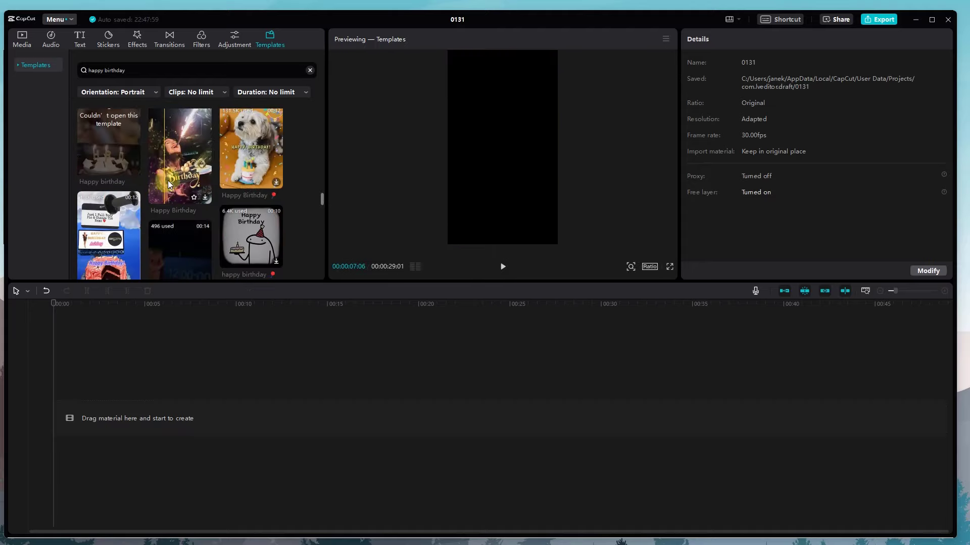
scroll(190, 189, down, 5)
scroll(190, 191, down, 10)
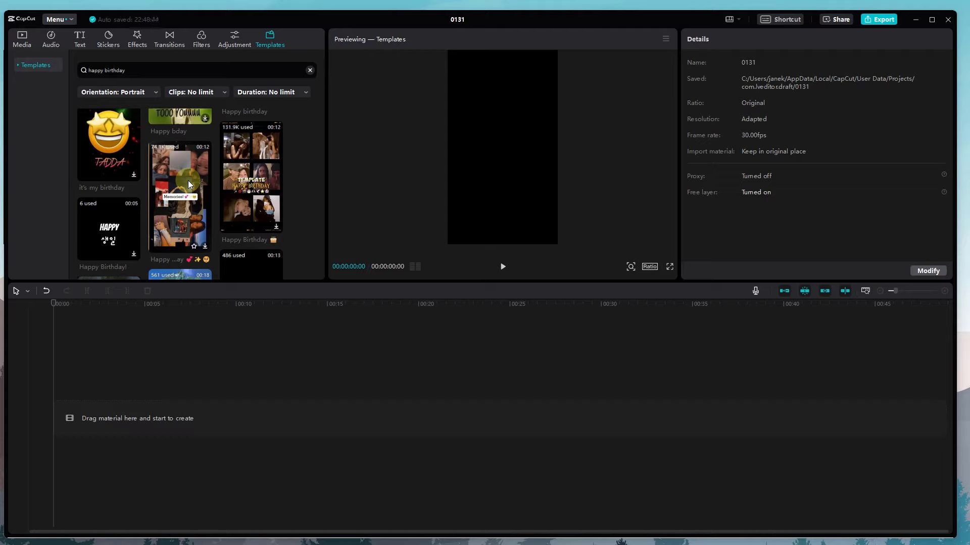
click(531, 511)
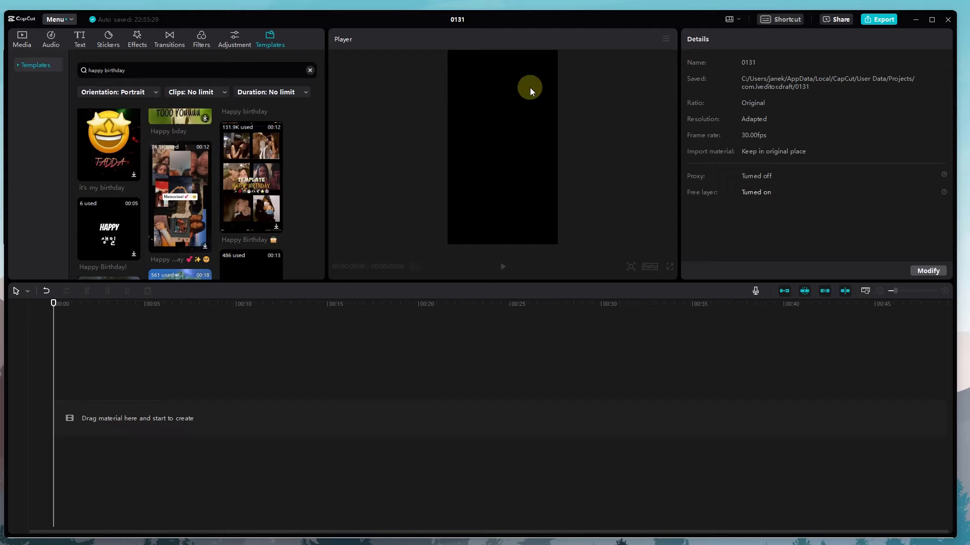
click(22, 37)
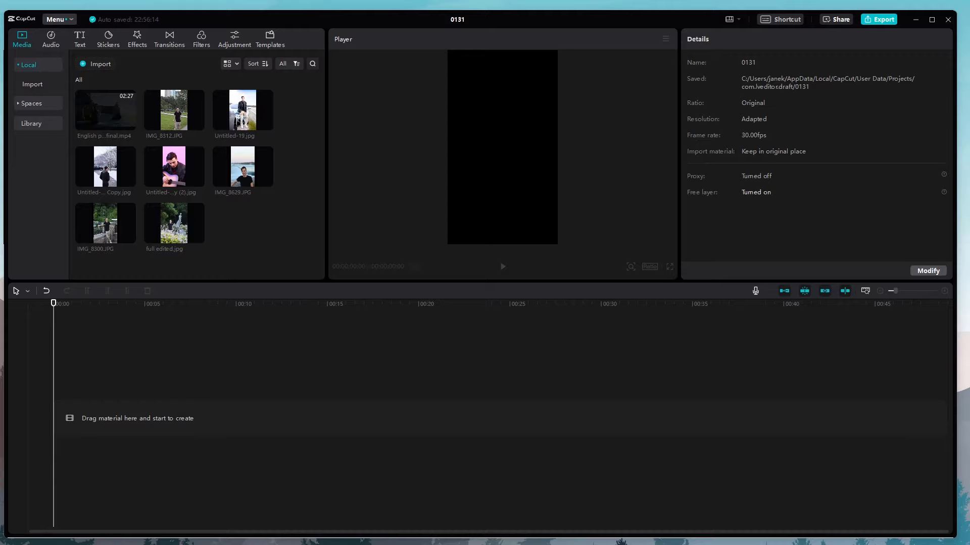
drag(969, 505, 91, 417)
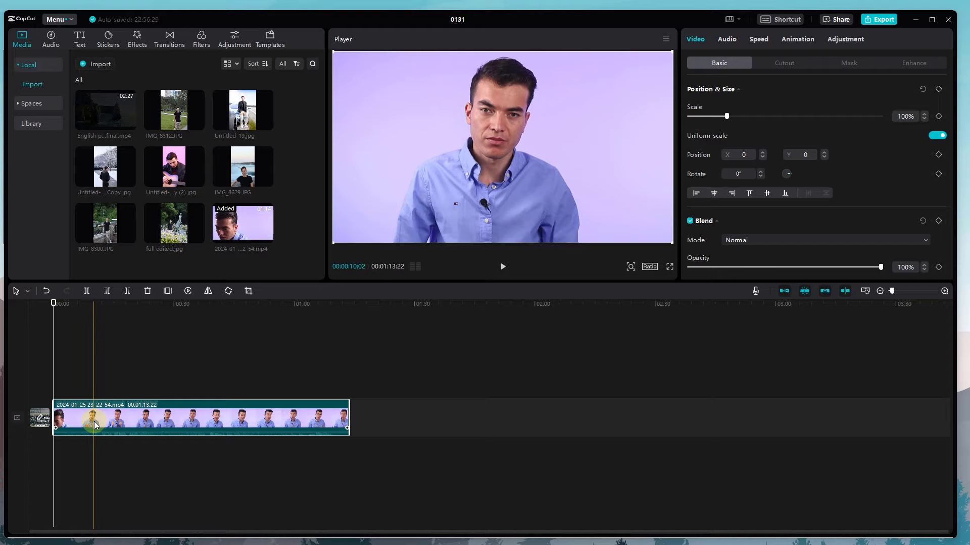
key(q)
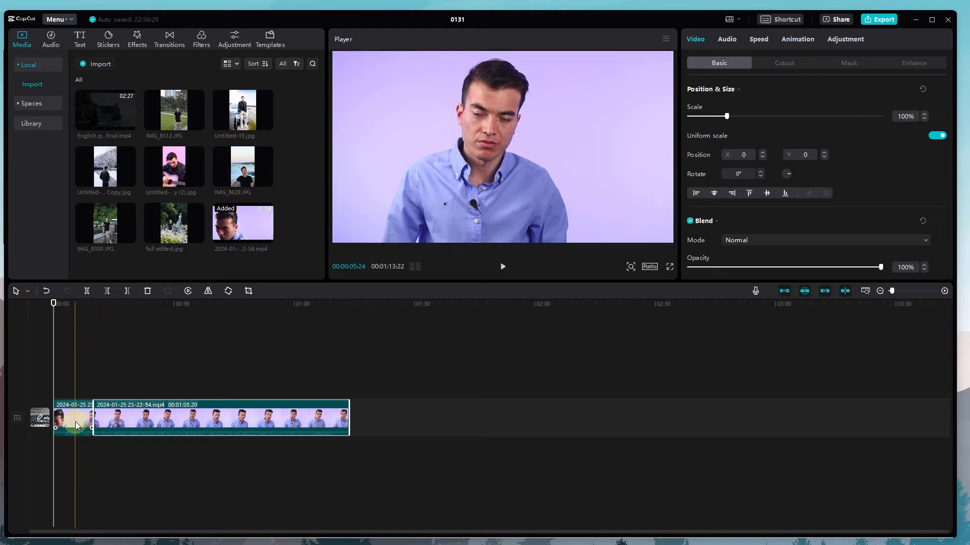
Step: Play the opening seconds of the trimmed video, pause it, and play it again from the beginning
key(space)
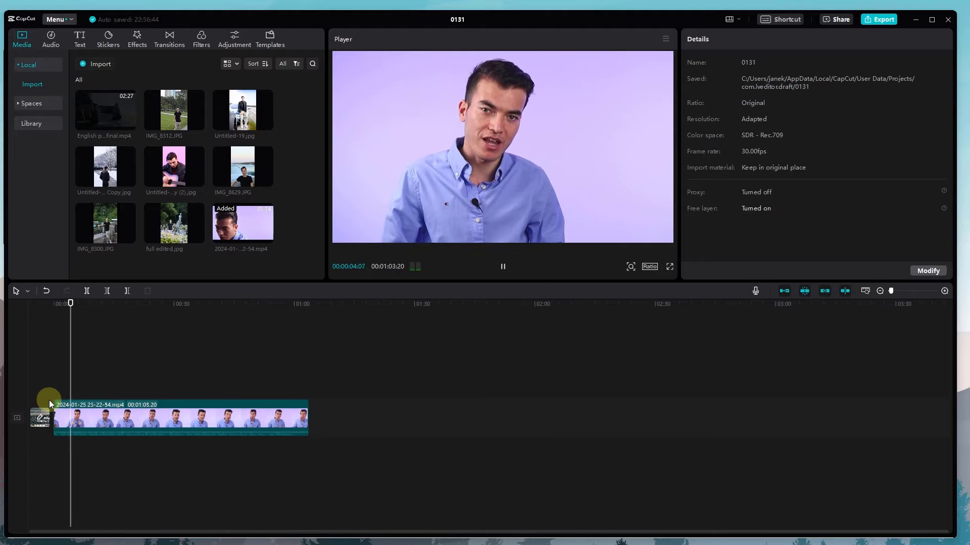
key(space)
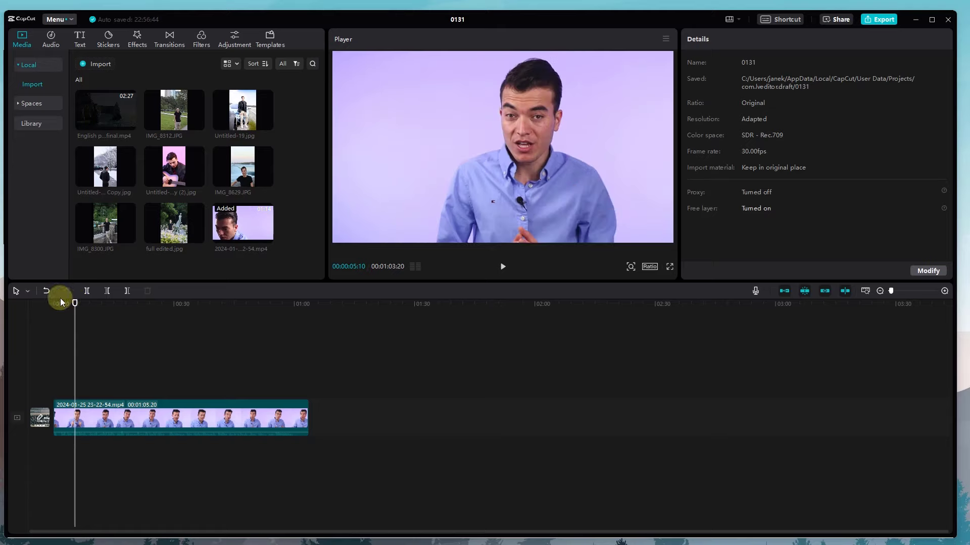
drag(76, 303, 7, 317)
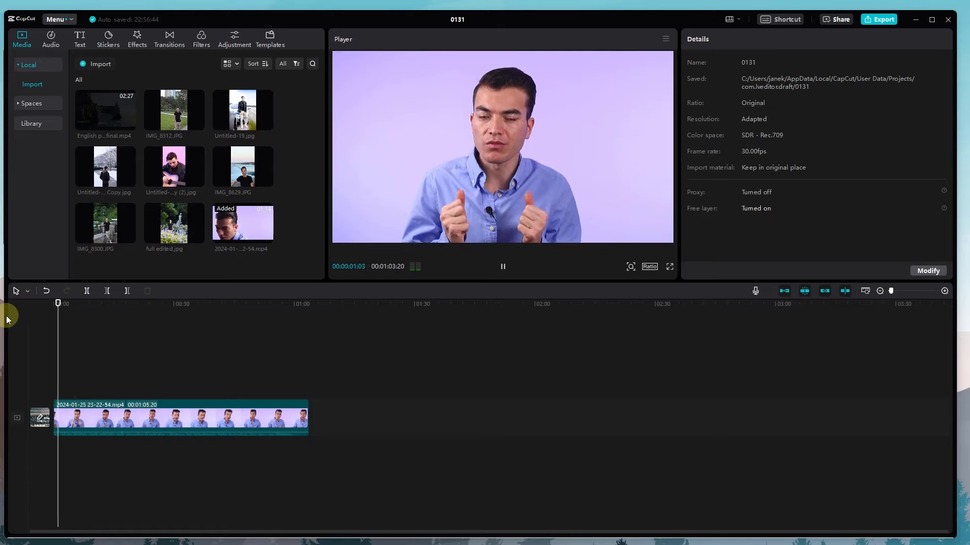
Step: Split the video about 2 seconds from its start and delete the short opening piece
key(space)
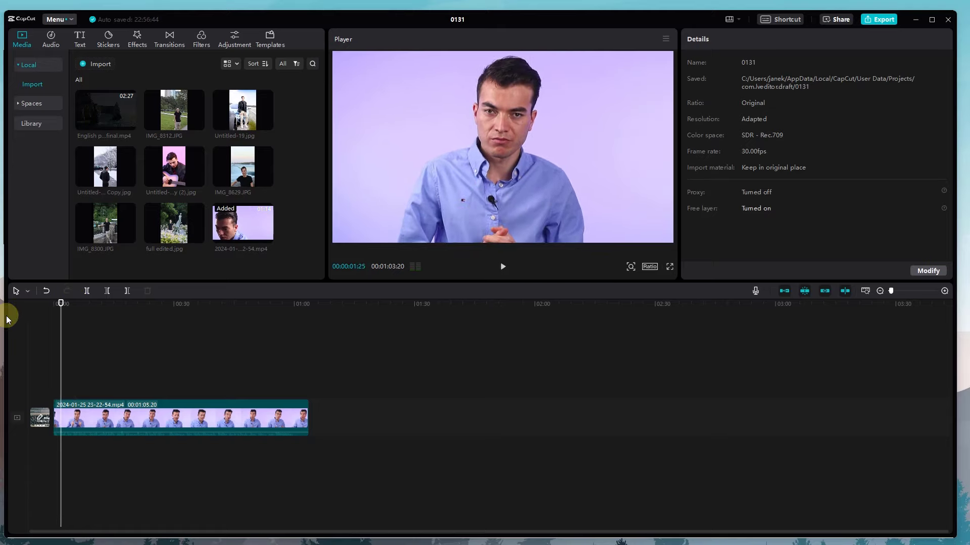
click(96, 404)
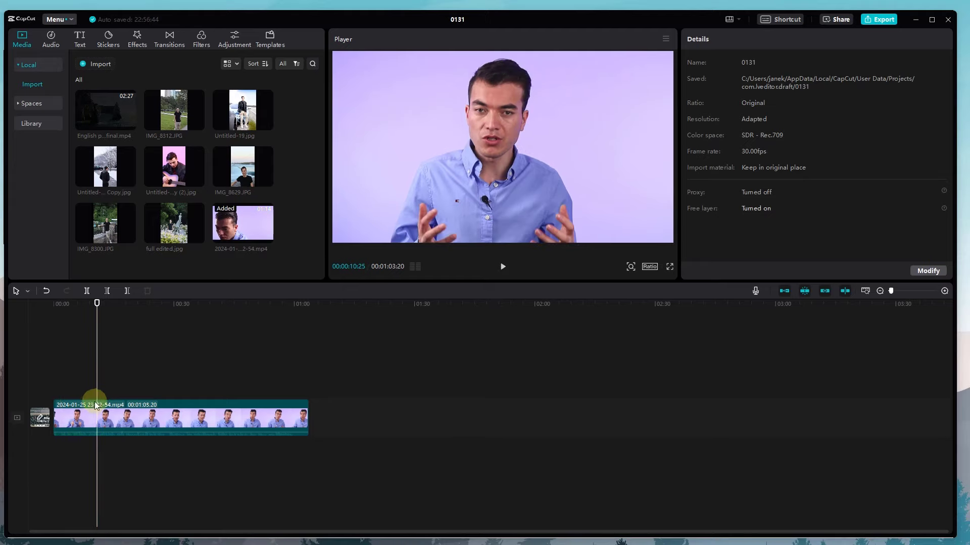
click(61, 415)
key(ctrl+b)
click(56, 415)
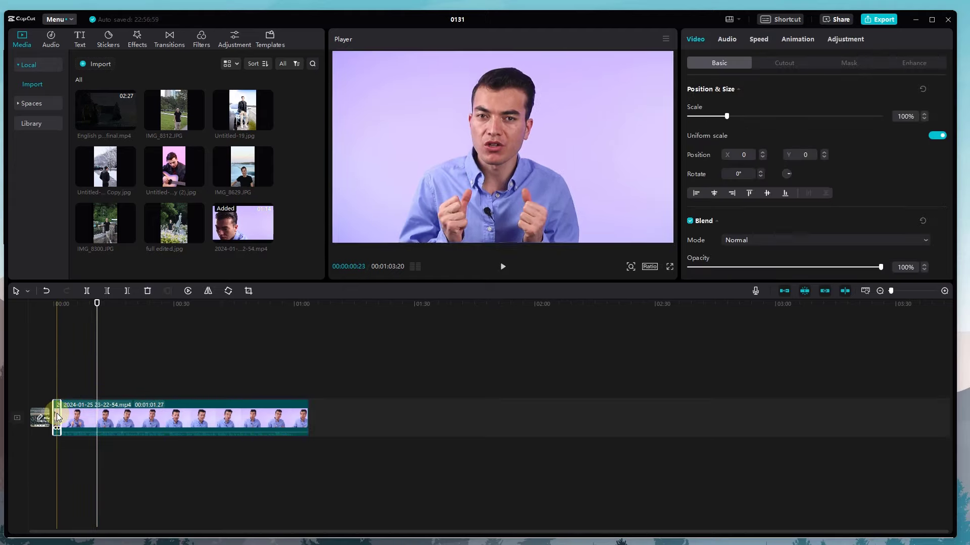
key(Delete)
Step: Play the shortened video from the start, restore the deleted opening piece and remove it again
drag(65, 306, 26, 305)
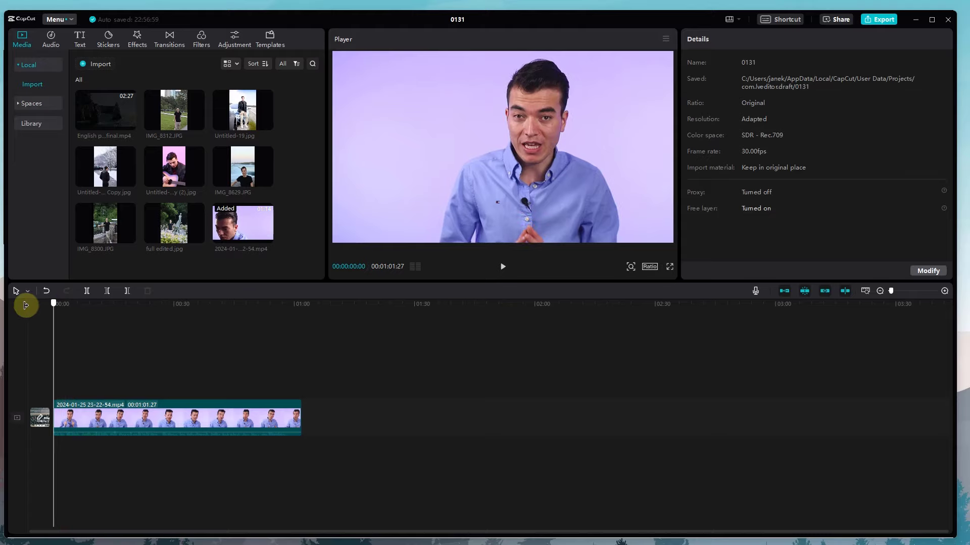
key(space)
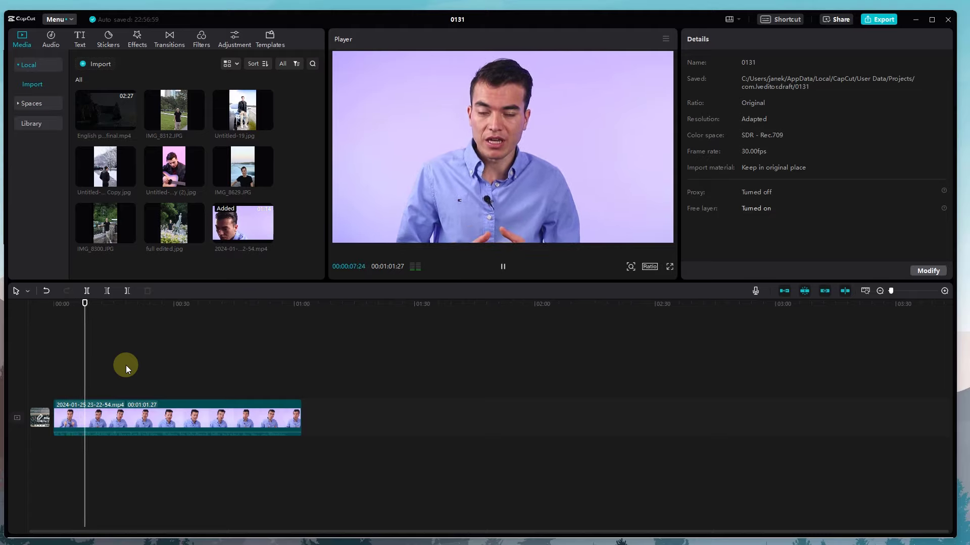
key(space)
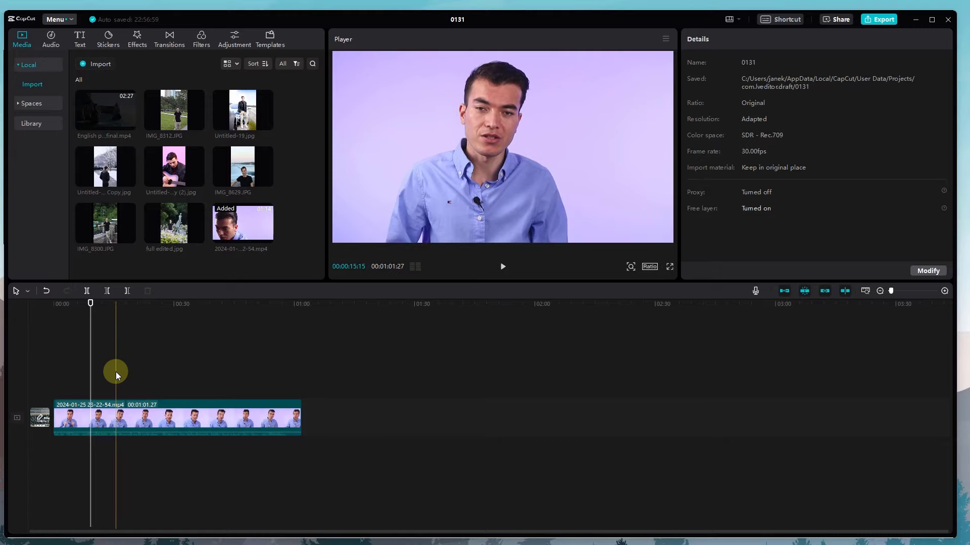
click(116, 373)
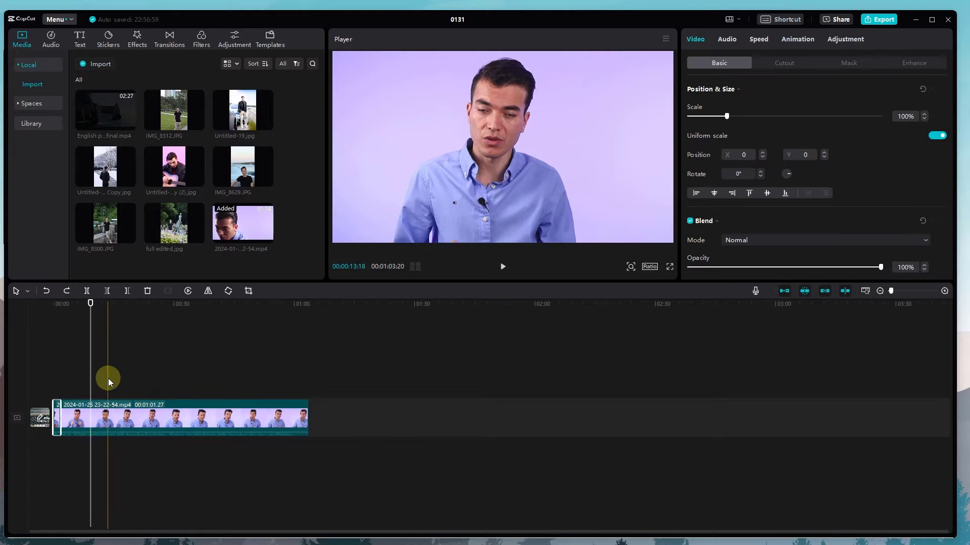
click(57, 405)
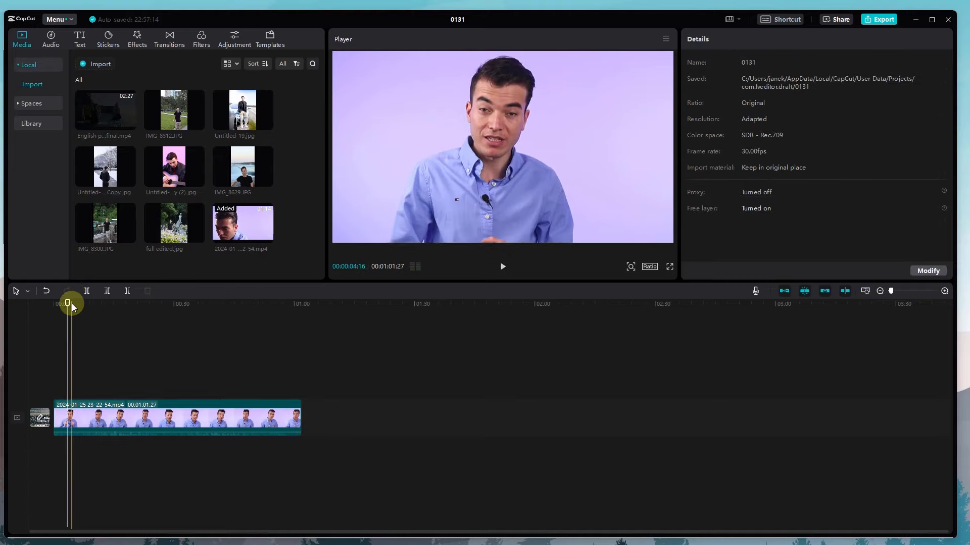
Step: Play the video from the beginning, skip near the end and replay the stretch around 51 to 58 seconds for an end point
click(46, 304)
key(space)
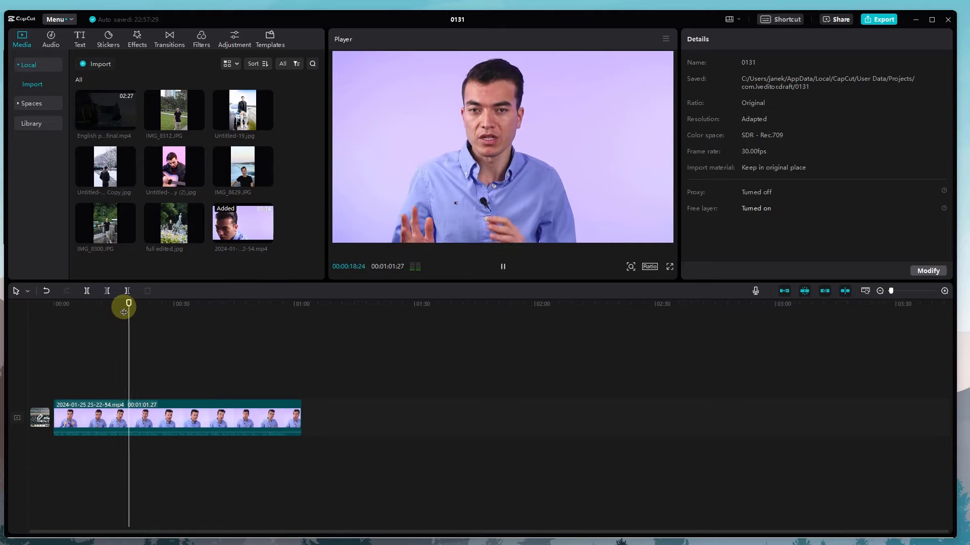
drag(124, 312, 280, 310)
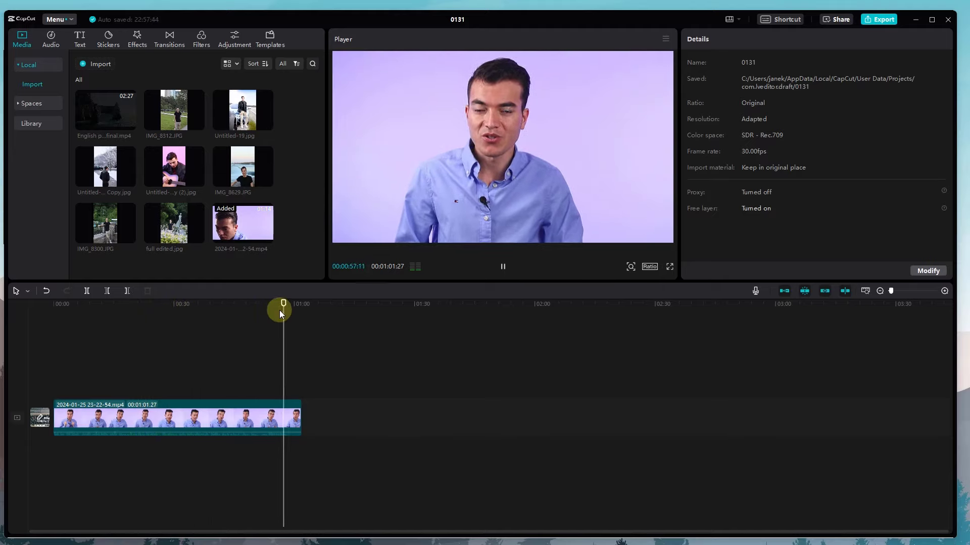
key(space)
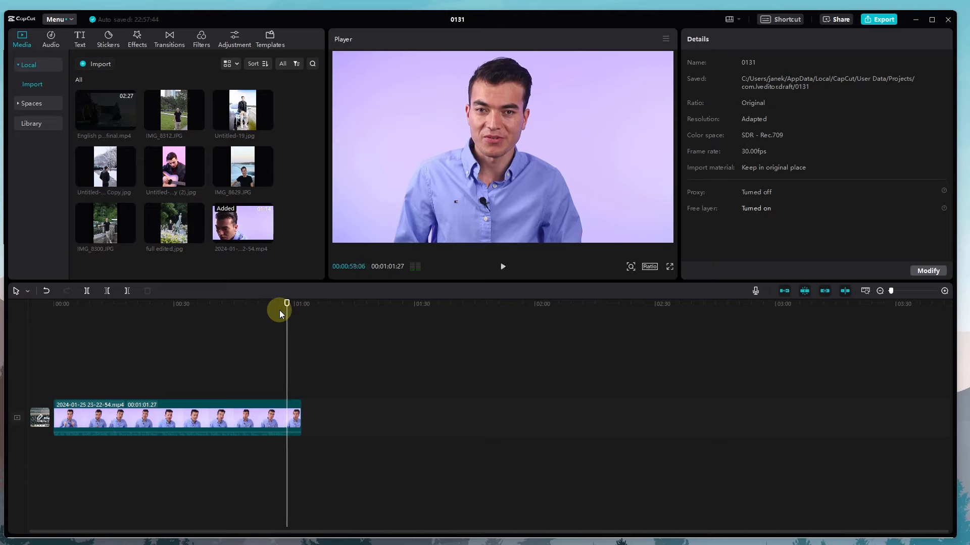
drag(279, 310, 256, 306)
key(space)
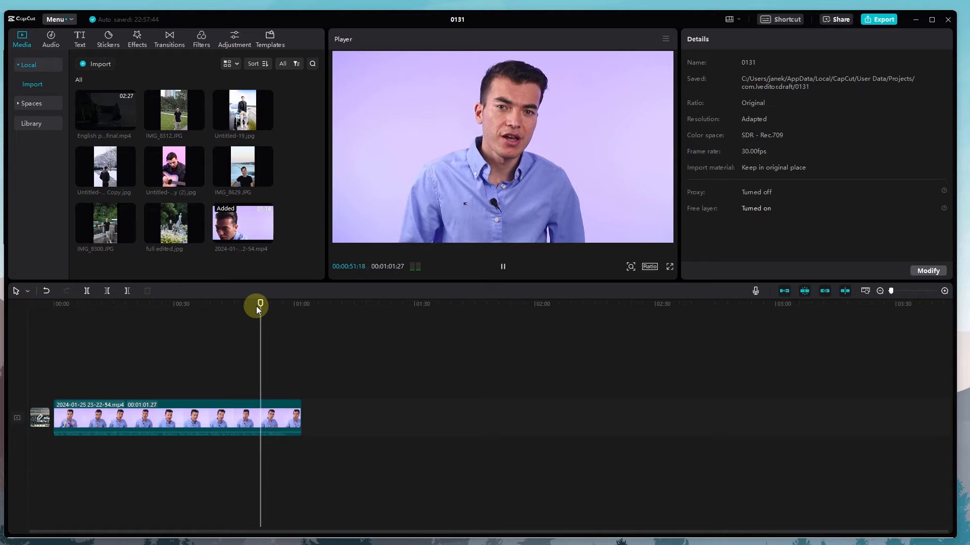
key(space)
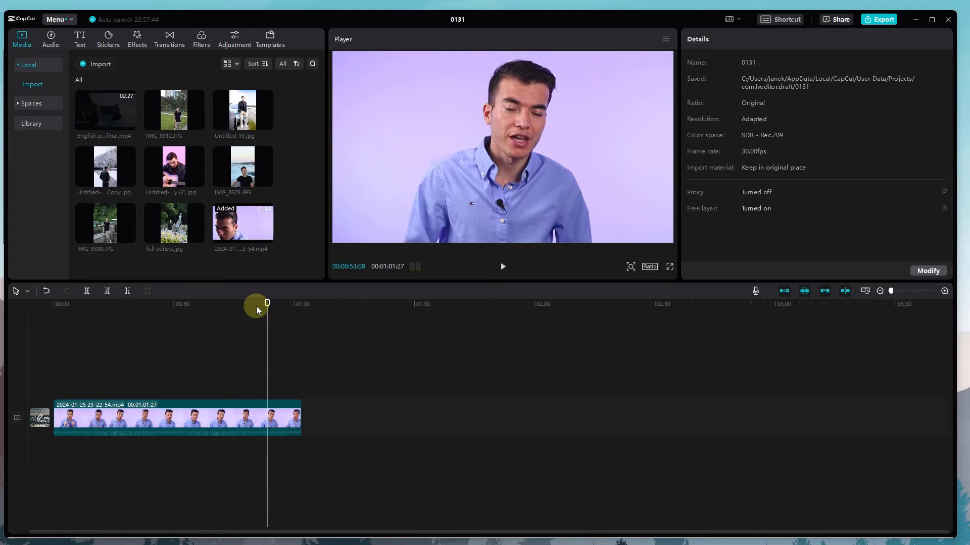
key(space)
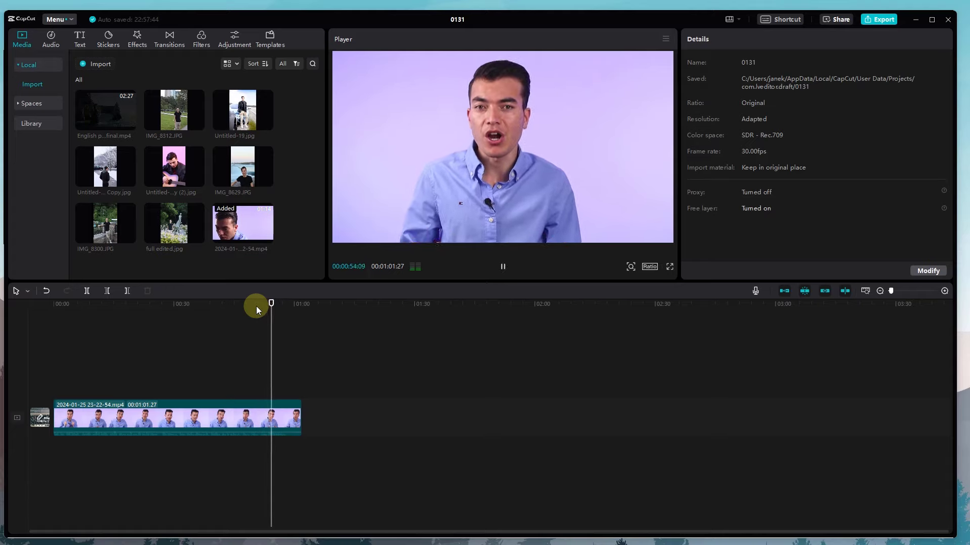
key(space)
key(space)
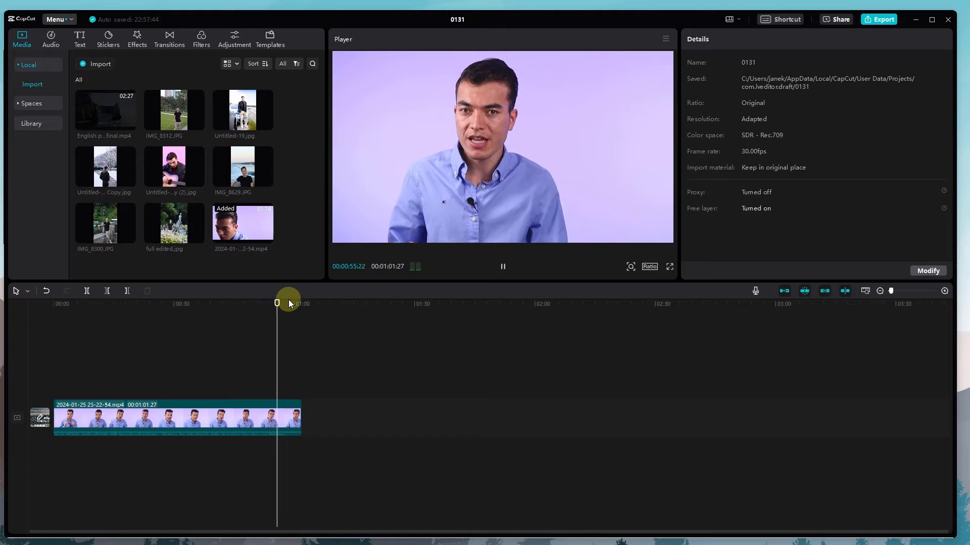
key(space)
Step: Stop playback at 00:00:53:02 and remove the rest of the video after that point
drag(278, 303, 259, 303)
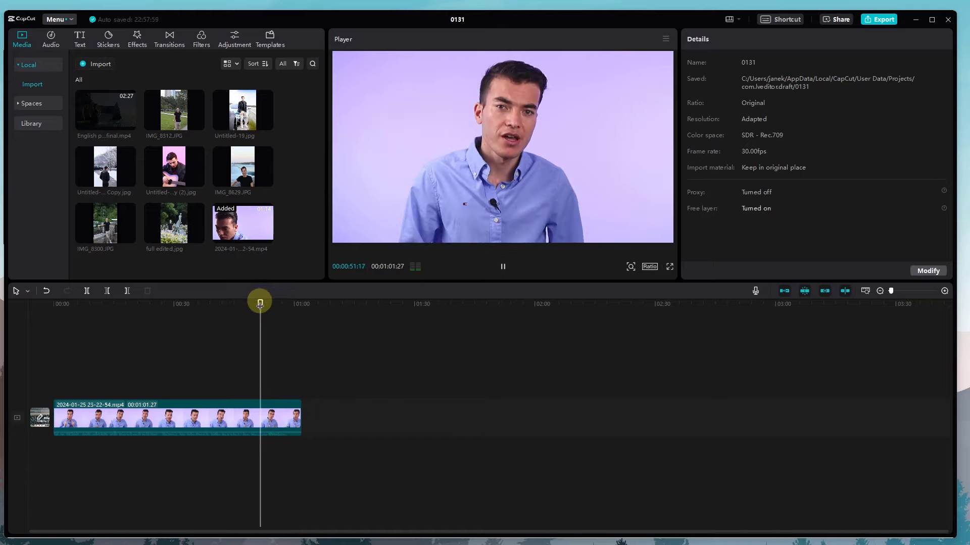
key(space)
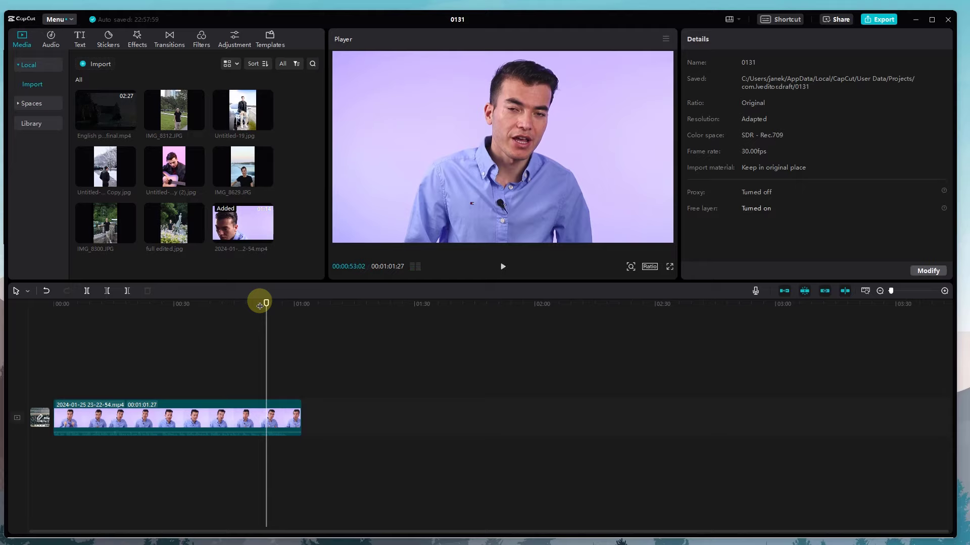
click(277, 402)
key(Delete)
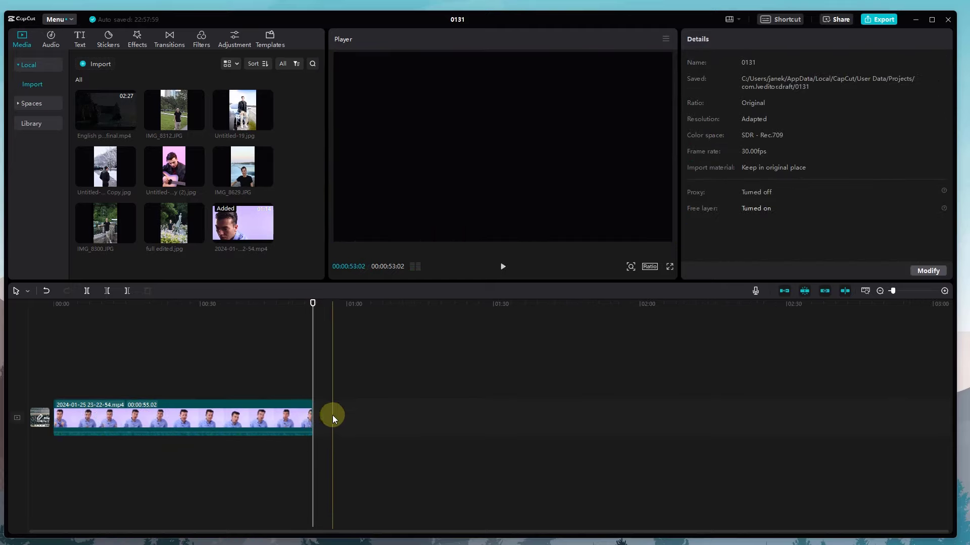
Step: Play the trimmed video from the beginning with the timeline enlarged and skip ahead to its end
click(24, 331)
key(space)
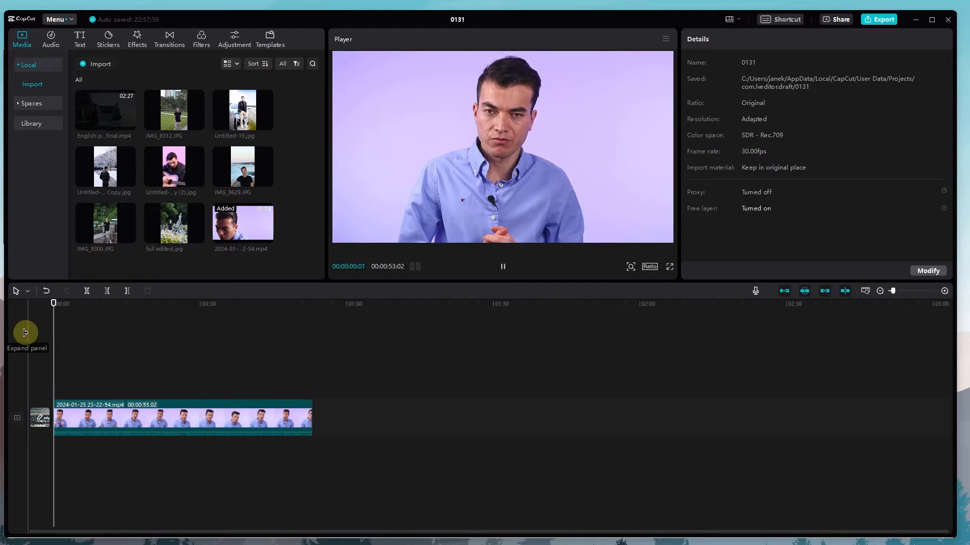
scroll(173, 387, up, 3)
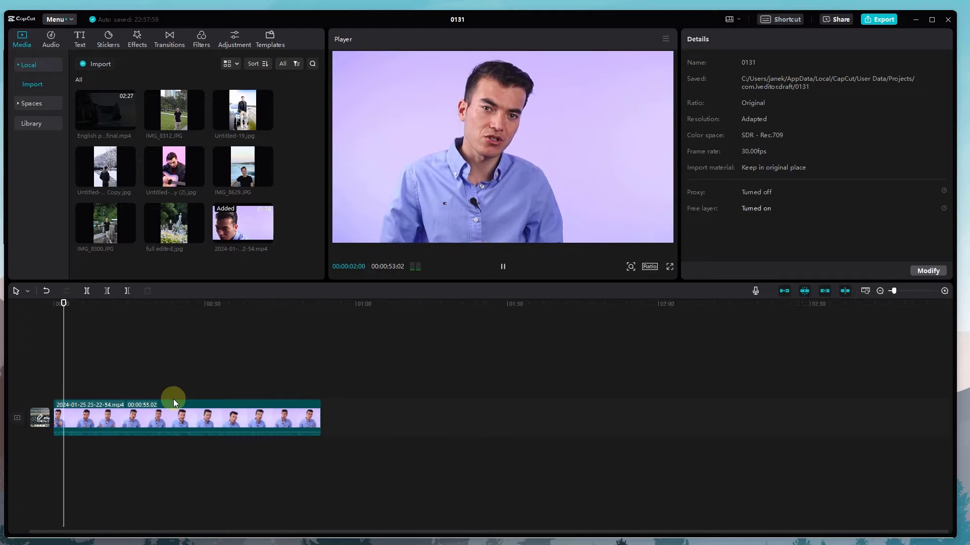
scroll(178, 404, up, 2)
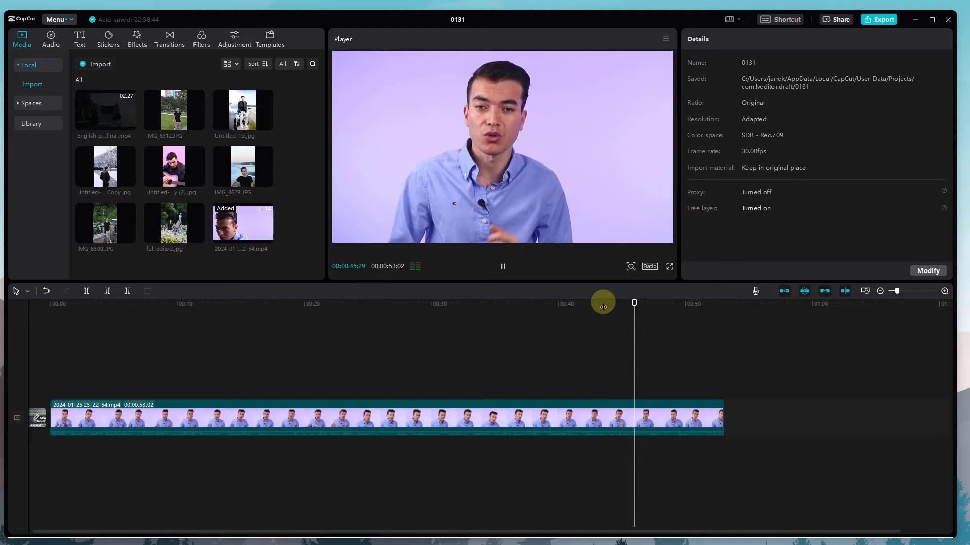
drag(638, 303, 722, 305)
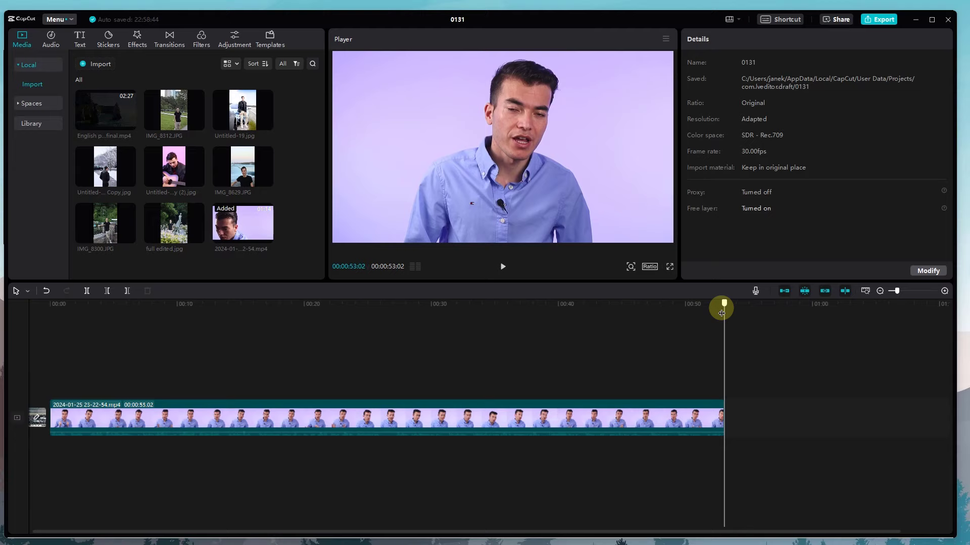
Step: Change the project's aspect ratio to 9:16 and enlarge the video to 315% scale so it fills the frame
click(651, 272)
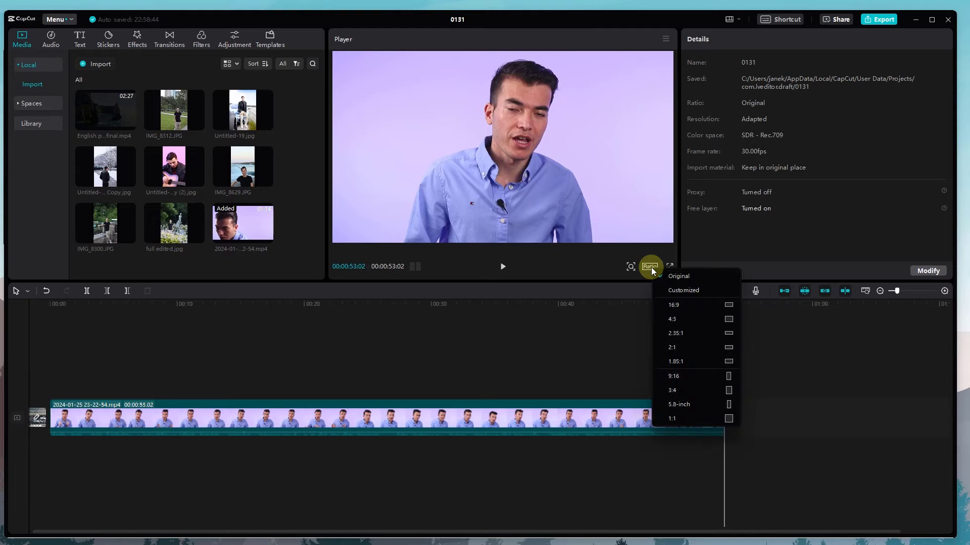
click(681, 381)
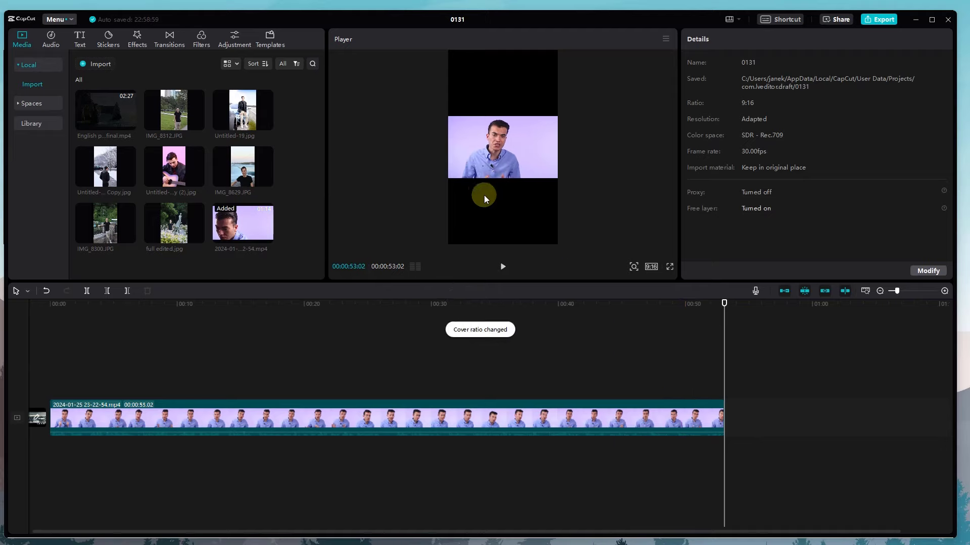
click(479, 169)
drag(556, 179, 668, 369)
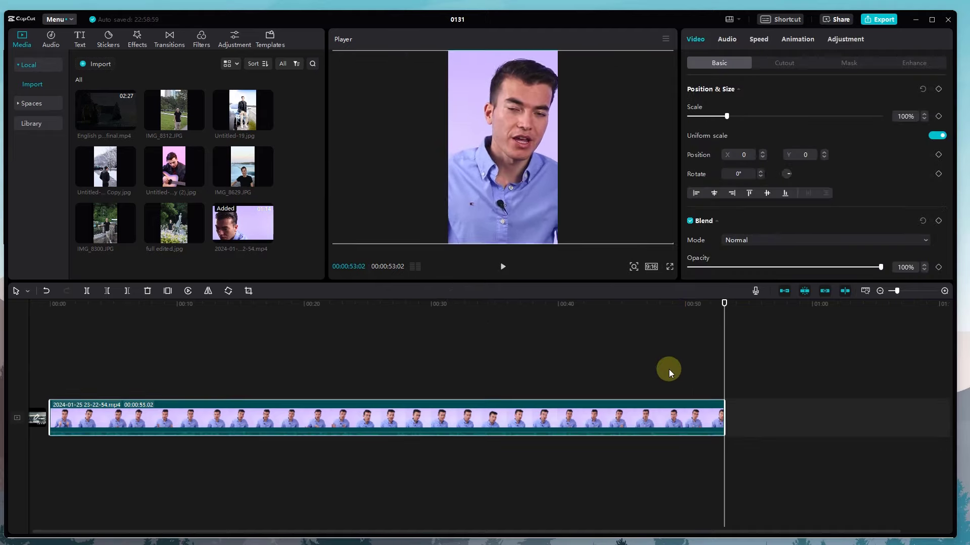
Step: Play the opening seconds of the vertical video to check the framing and return to the start
drag(723, 309, 5, 258)
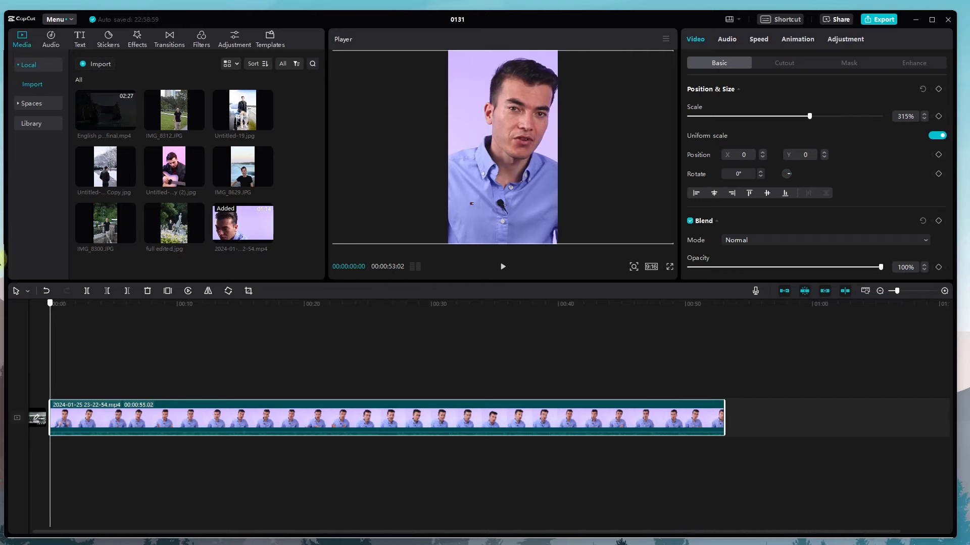
key(space)
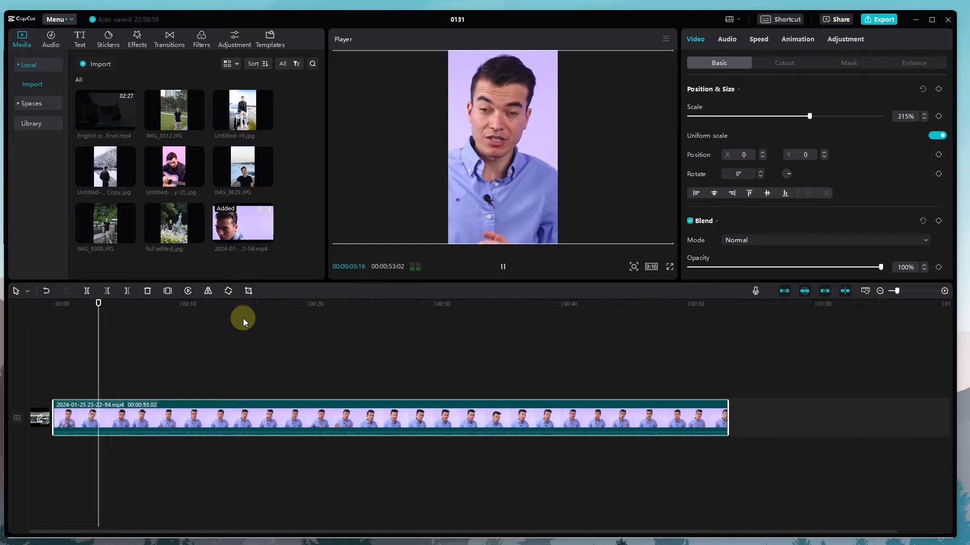
click(115, 310)
drag(115, 310, 29, 419)
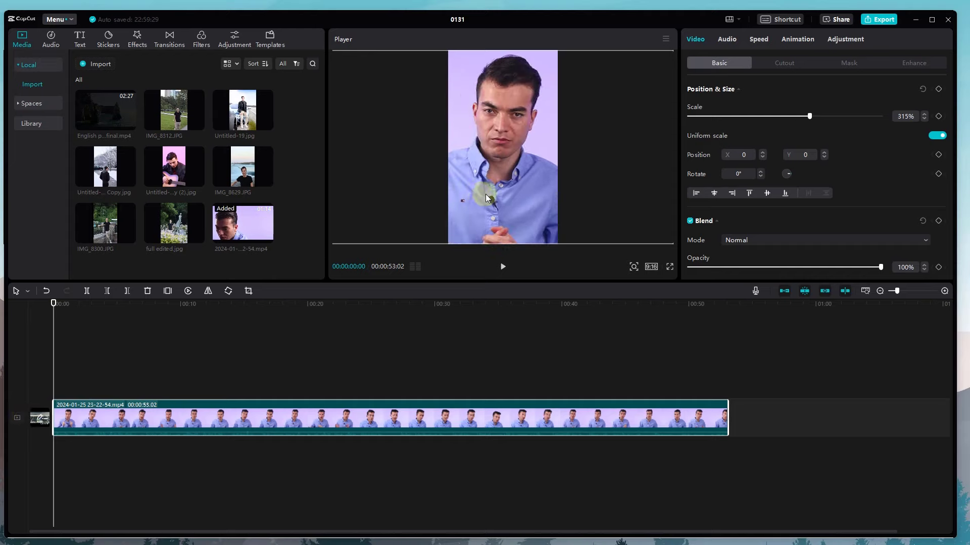
Step: Shift the video sideways to X position 194, play the opening to check it and return to the start
drag(485, 197, 491, 194)
key(space)
key(space)
drag(166, 306, 54, 323)
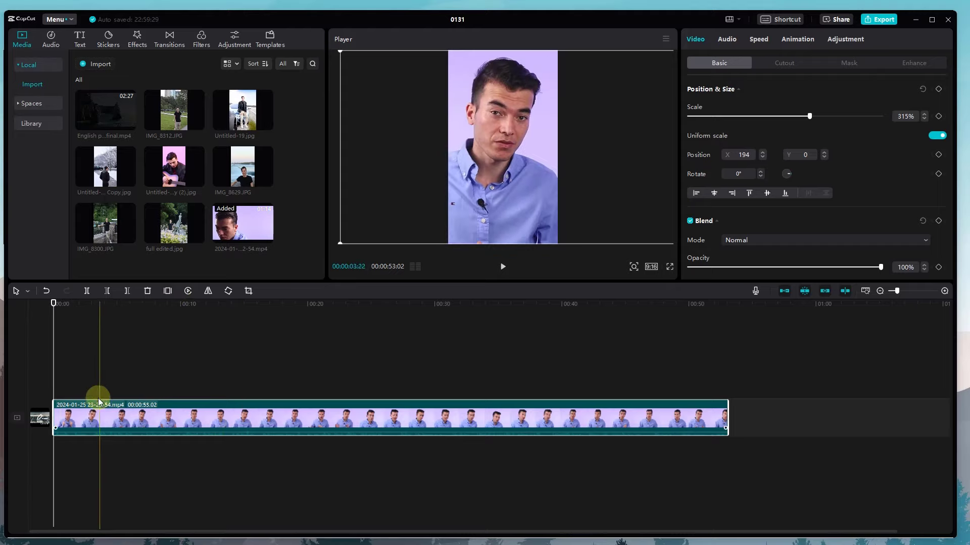
Step: Raise the video's audio volume to 3.2 dB and play the opening seconds to hear it
click(727, 40)
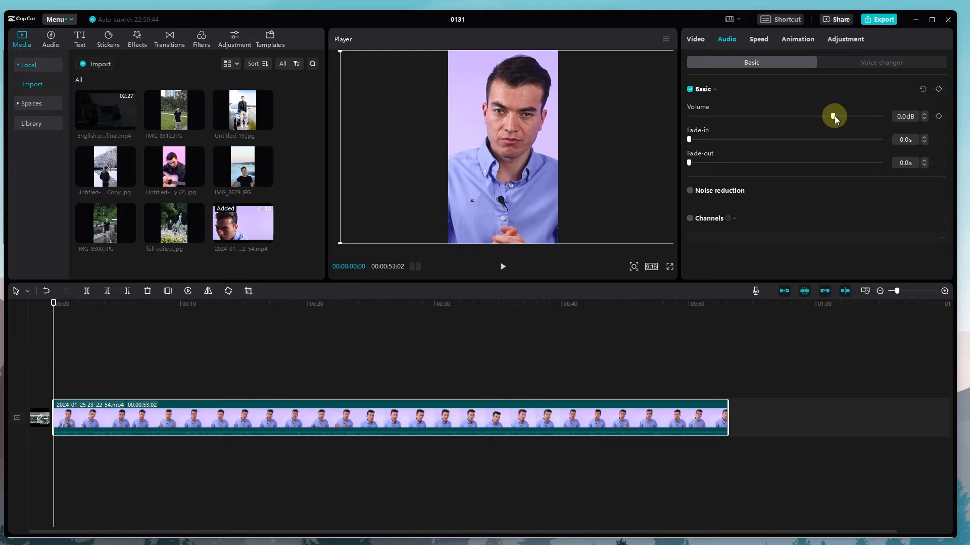
drag(834, 116, 838, 116)
key(space)
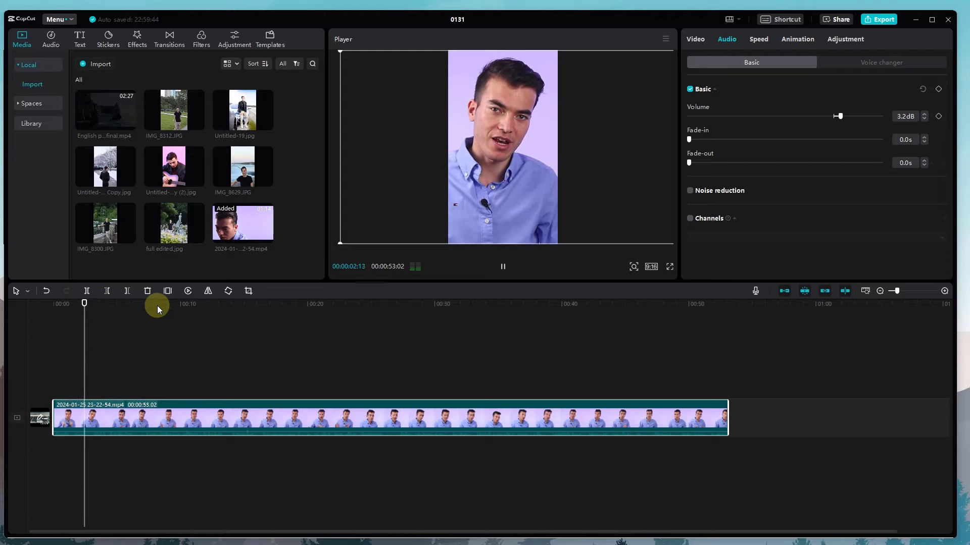
key(space)
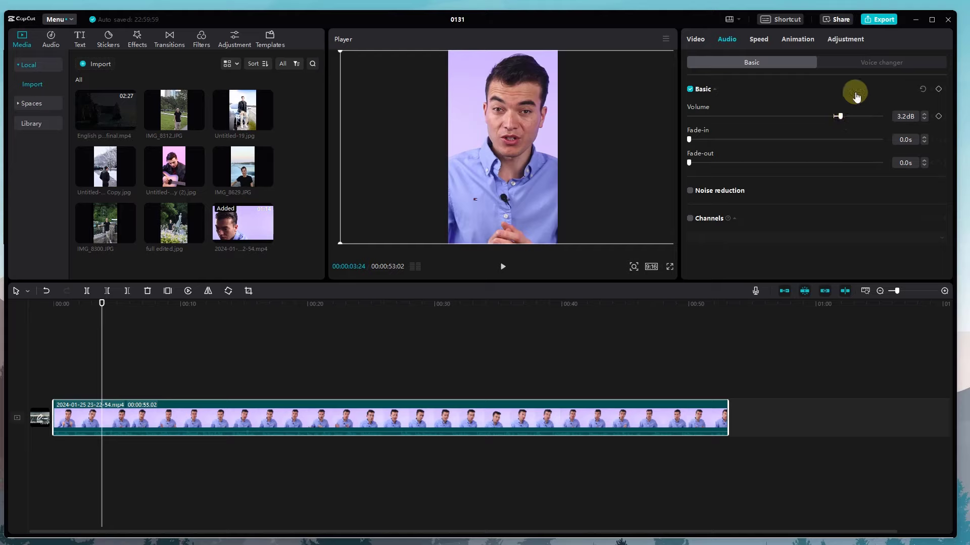
Step: Look through the voice changer's characters and filters and apply the Energetic voice filter to the video
click(870, 63)
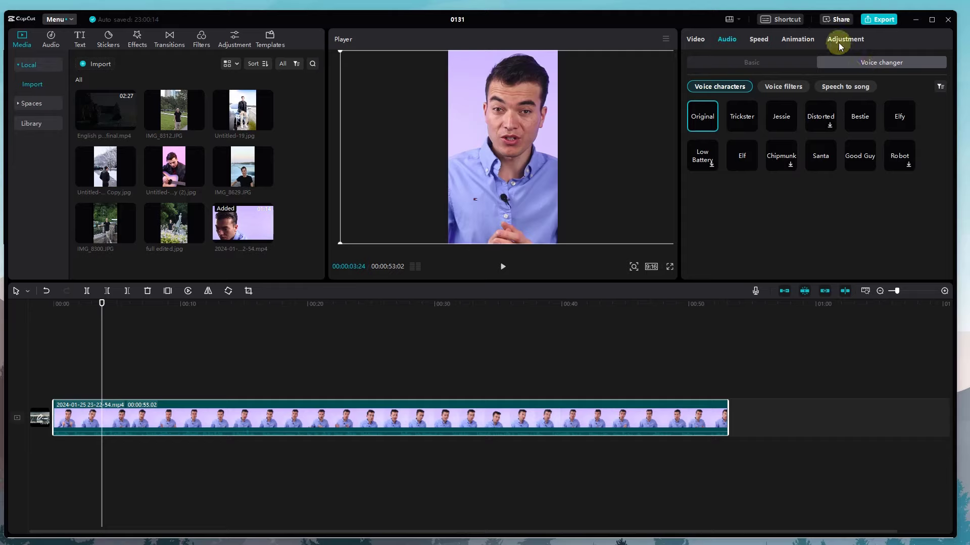
click(786, 92)
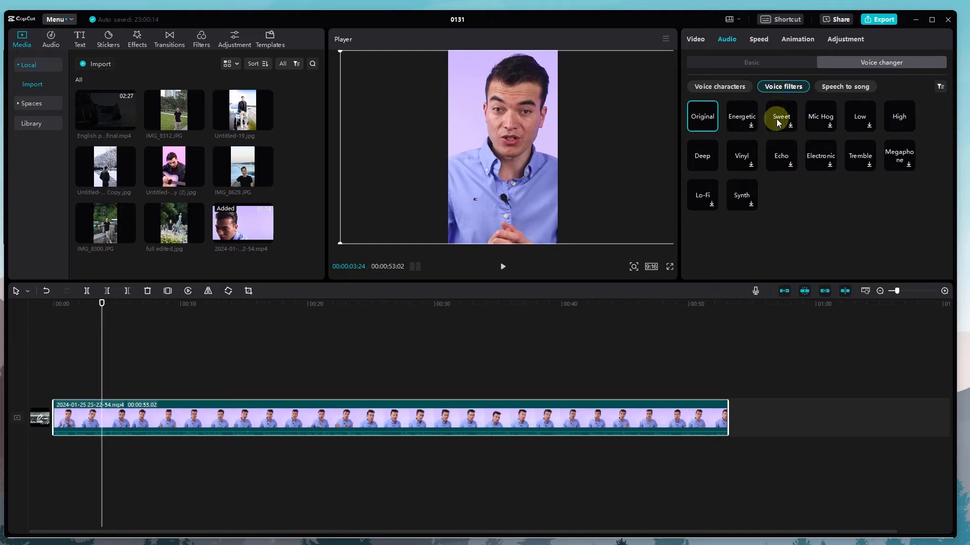
click(738, 123)
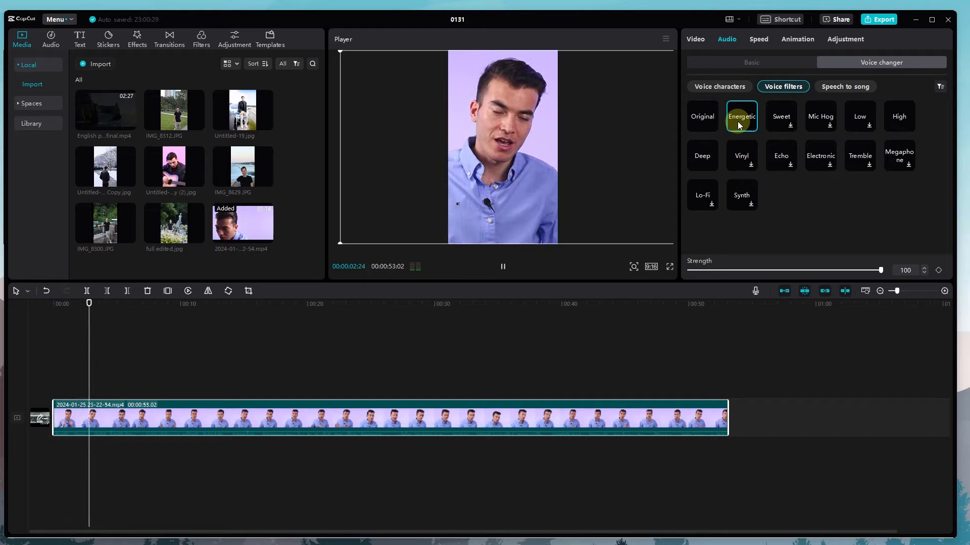
Step: Try the Sweet and High voice filters, restore the Original voice, return to the basic audio settings and stop playback
click(784, 120)
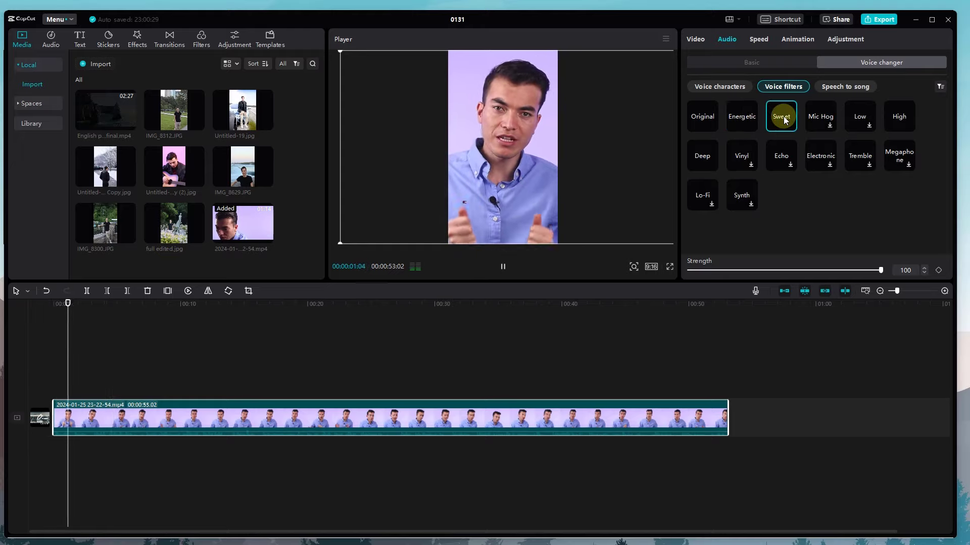
click(893, 117)
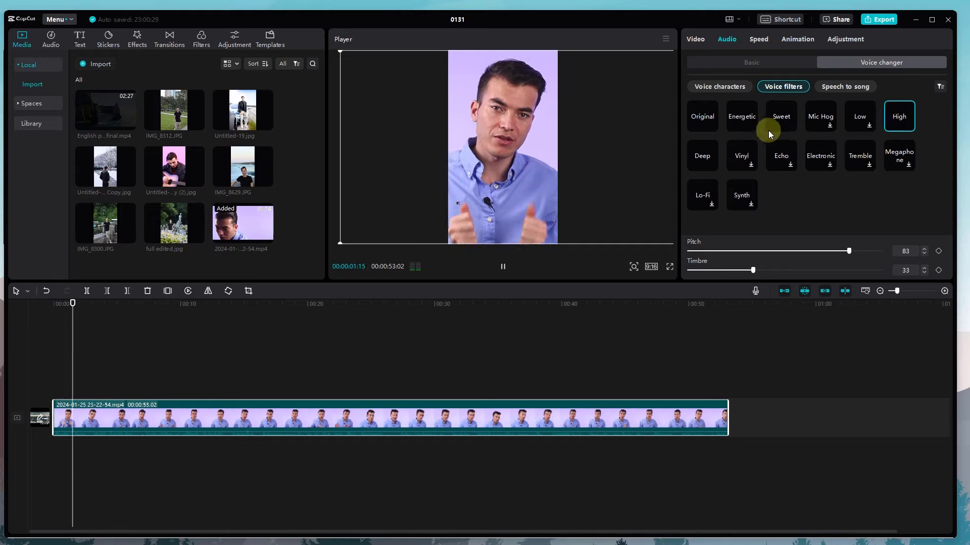
click(707, 120)
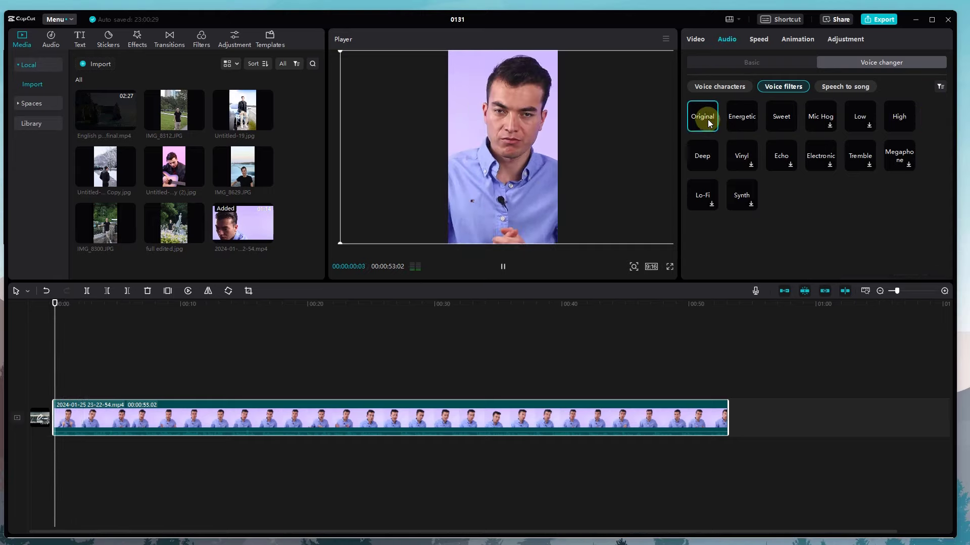
click(722, 88)
click(742, 62)
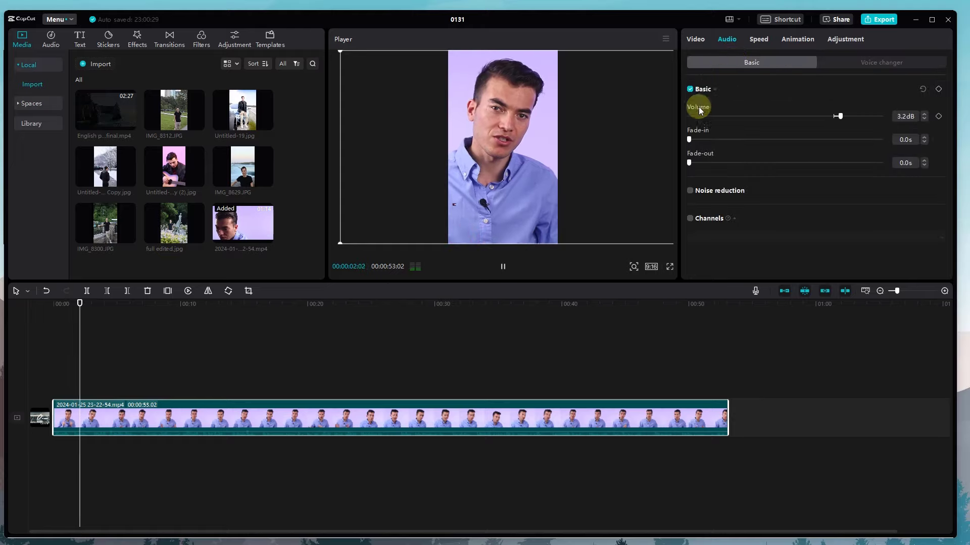
click(503, 266)
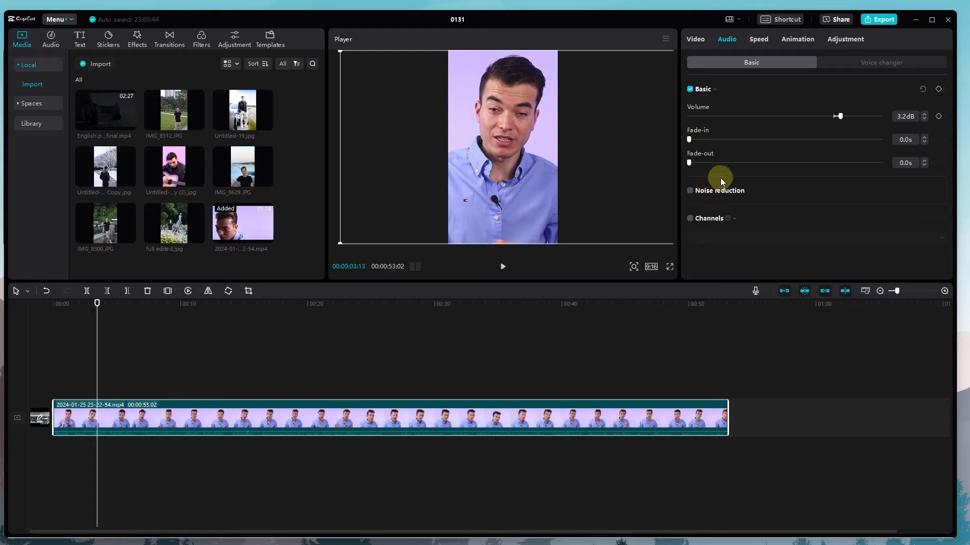
Step: Turn on the Channels audio option to view its fill choices and turn it off again
click(690, 218)
click(702, 239)
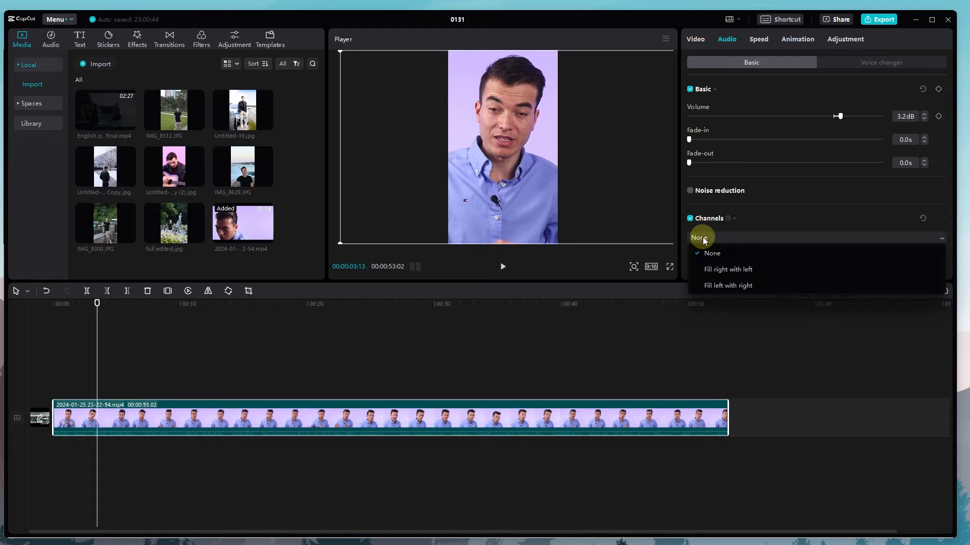
click(704, 239)
click(689, 219)
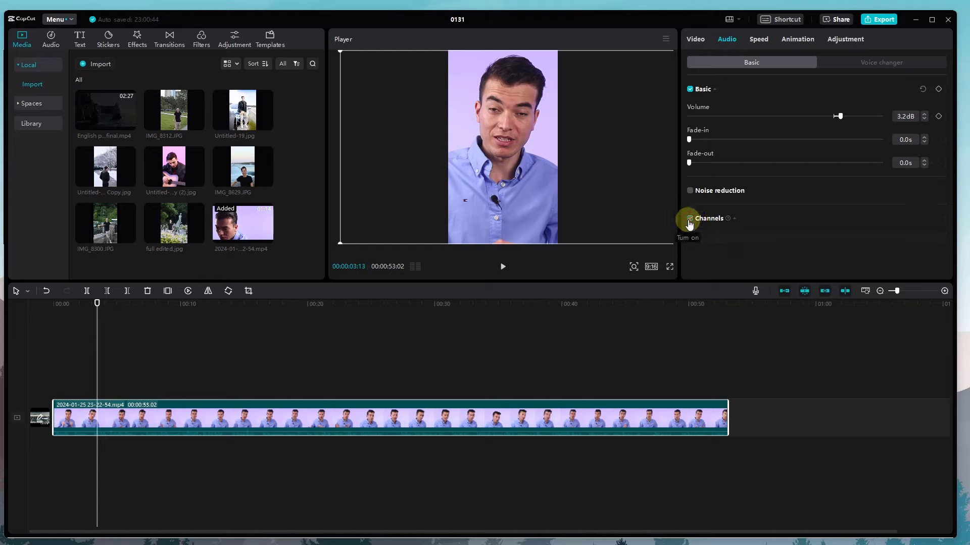
click(690, 219)
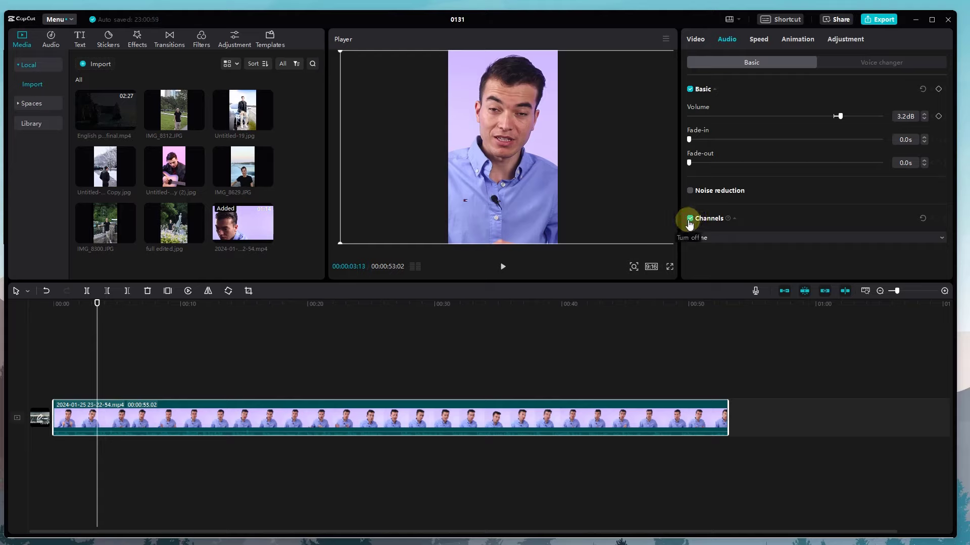
click(690, 220)
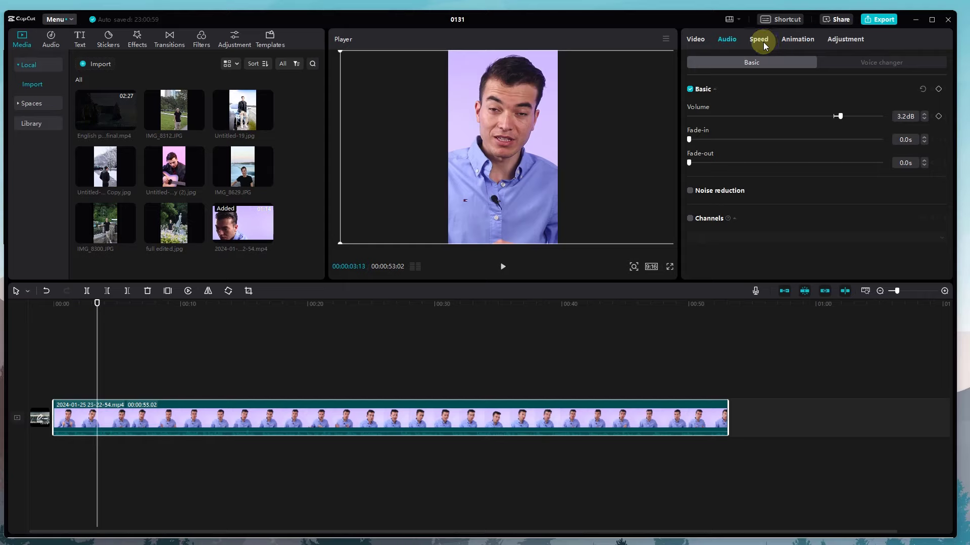
Step: Set the video's color temperature to -4 and its hue to -4
click(835, 39)
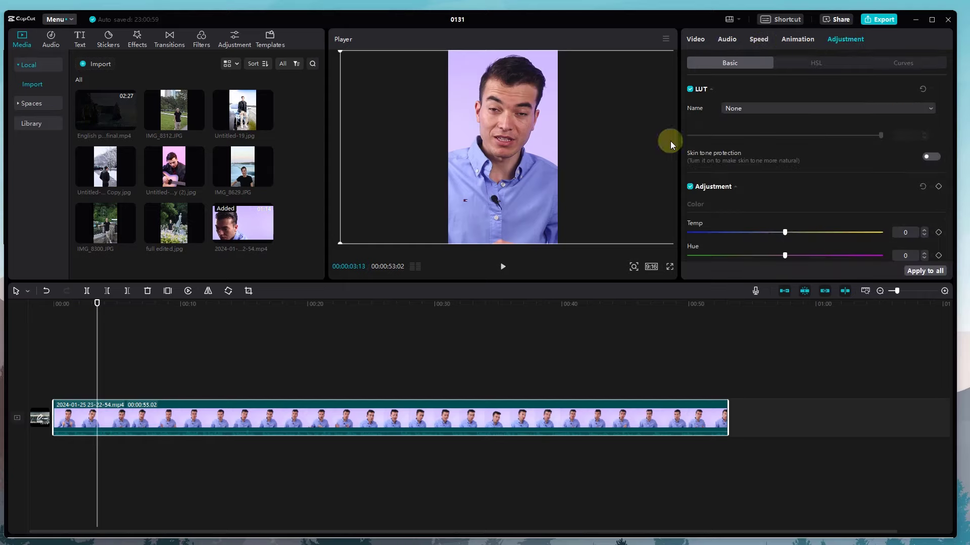
scroll(748, 156, down, 4)
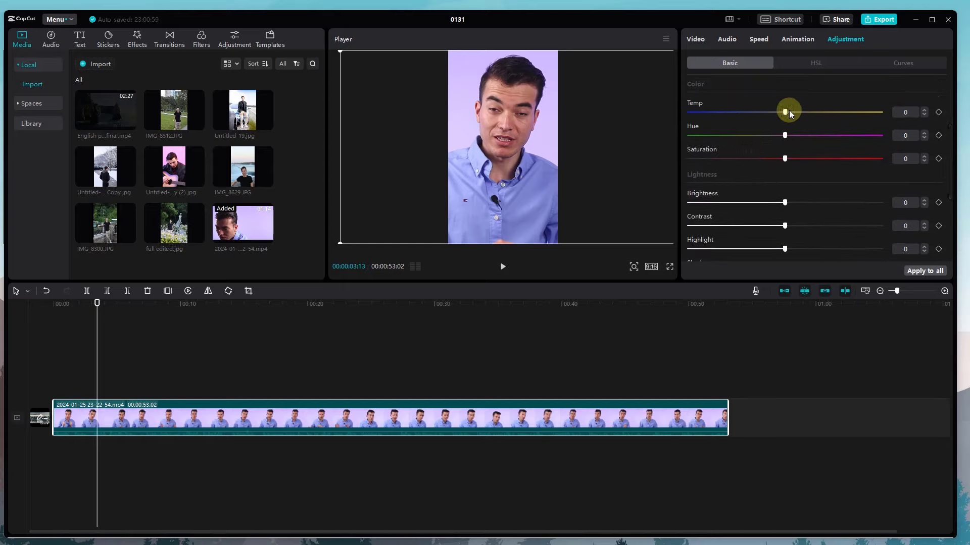
drag(792, 112, 773, 113)
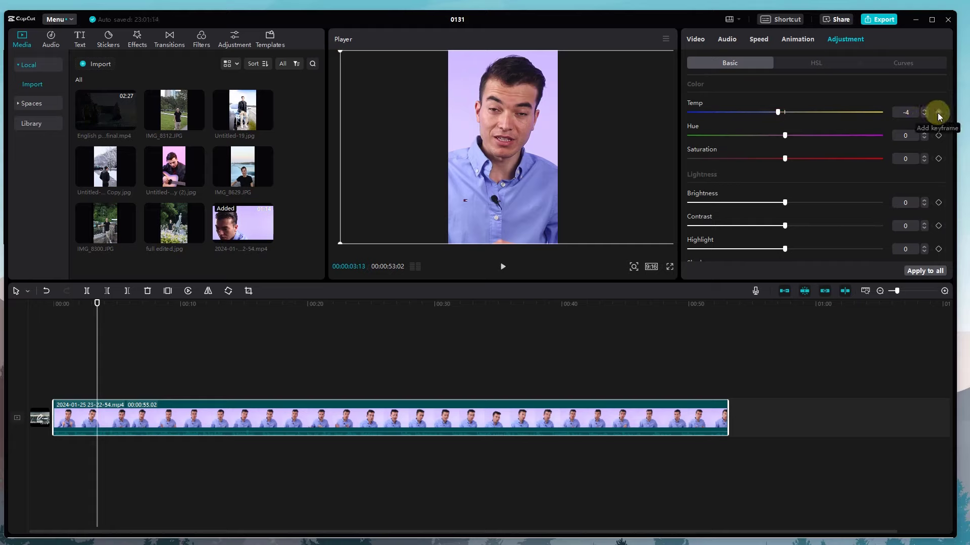
scroll(853, 158, up, 3)
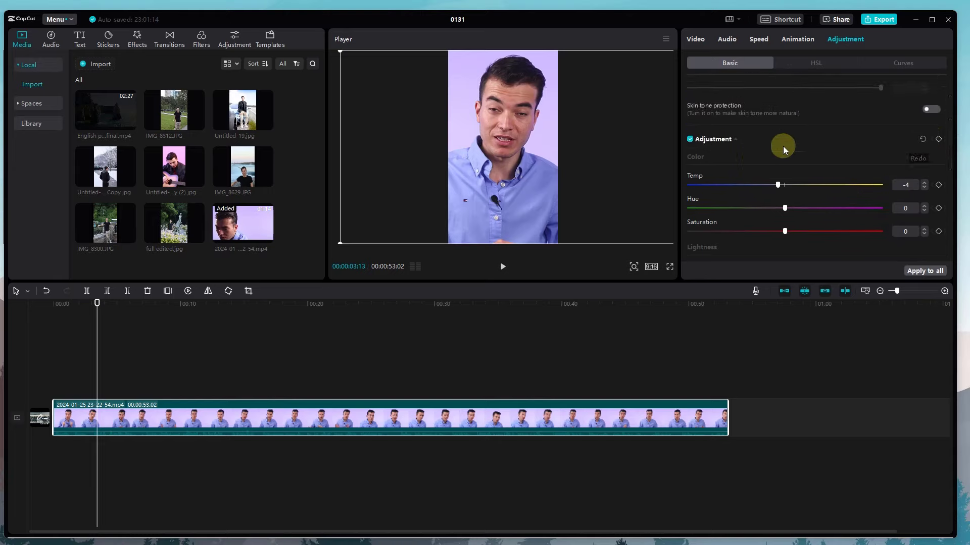
click(691, 140)
drag(785, 209, 763, 213)
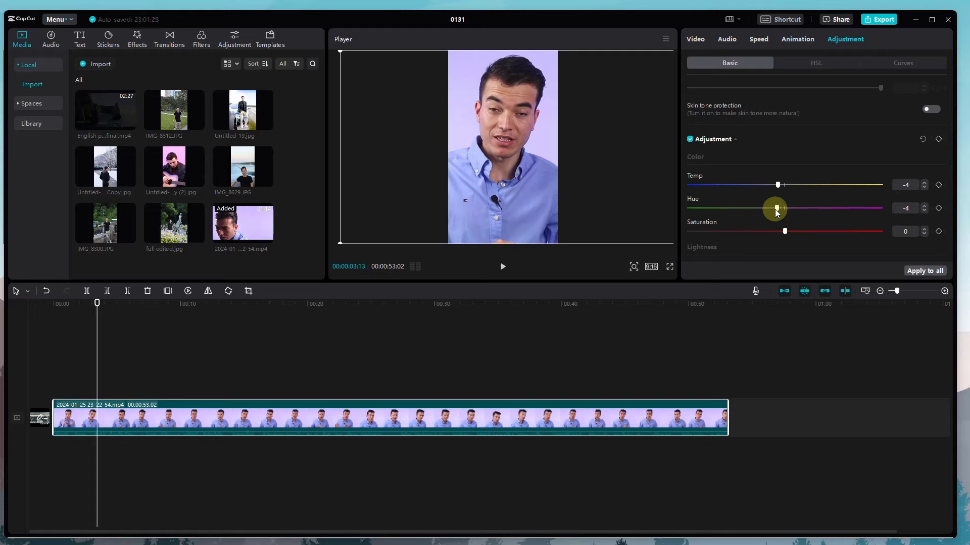
Step: Switch the color adjustments off and on to compare the paused frame with and without them
click(690, 141)
click(691, 141)
click(691, 141)
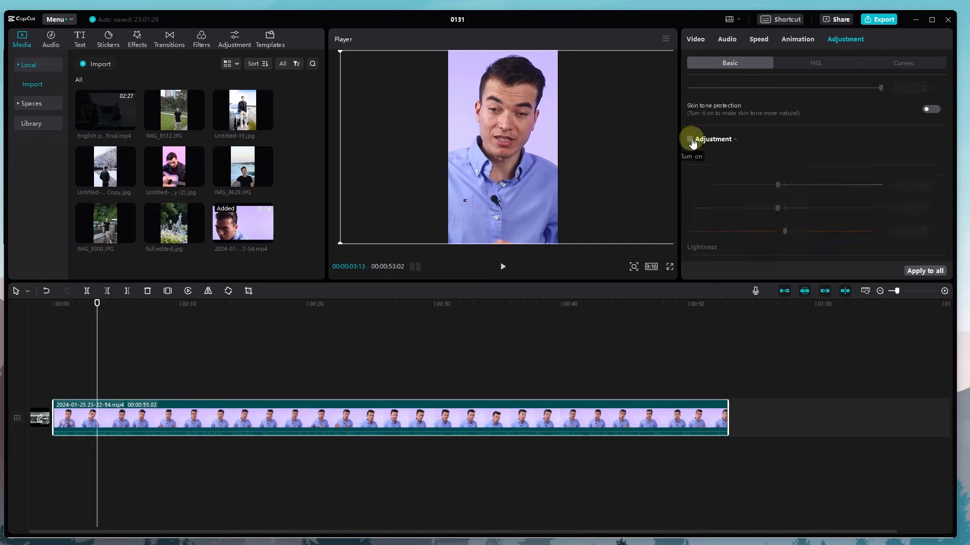
click(690, 141)
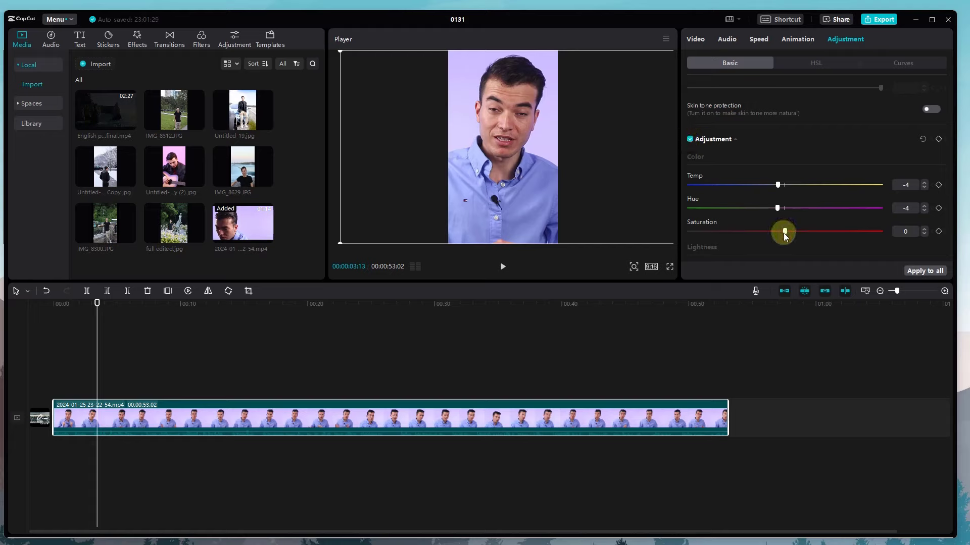
Step: Try a different saturation, then set the video's contrast to 3 and its shadow to -3
drag(784, 231, 819, 231)
scroll(778, 232, down, 5)
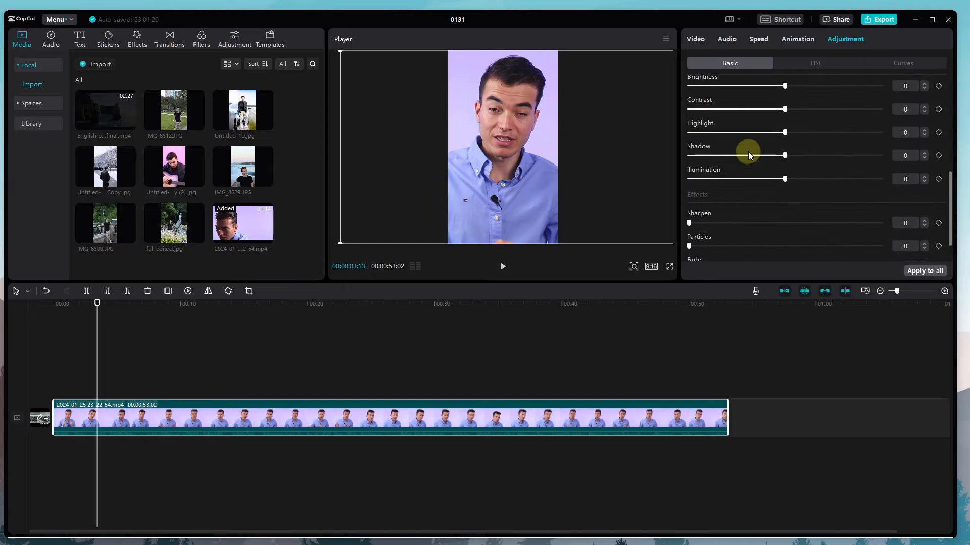
scroll(748, 152, up, 2)
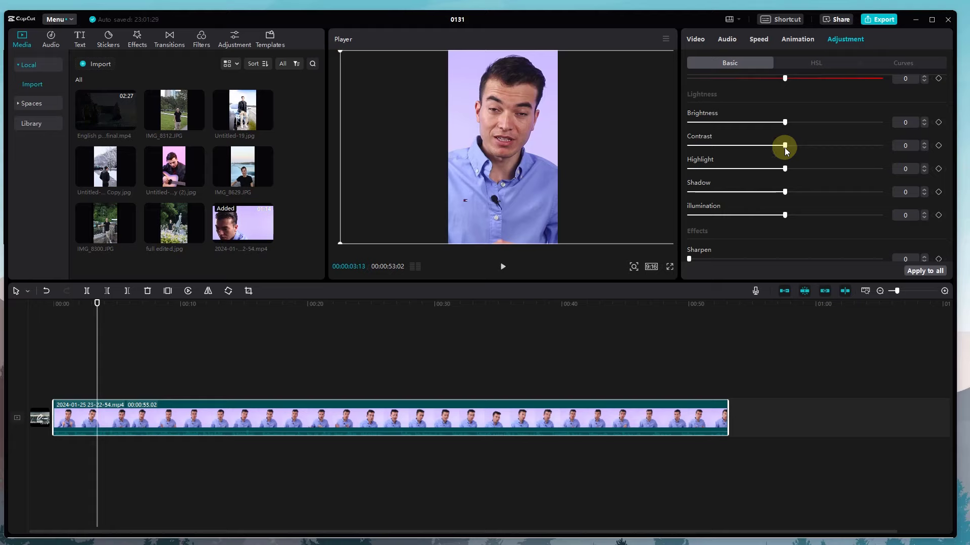
drag(785, 146, 796, 150)
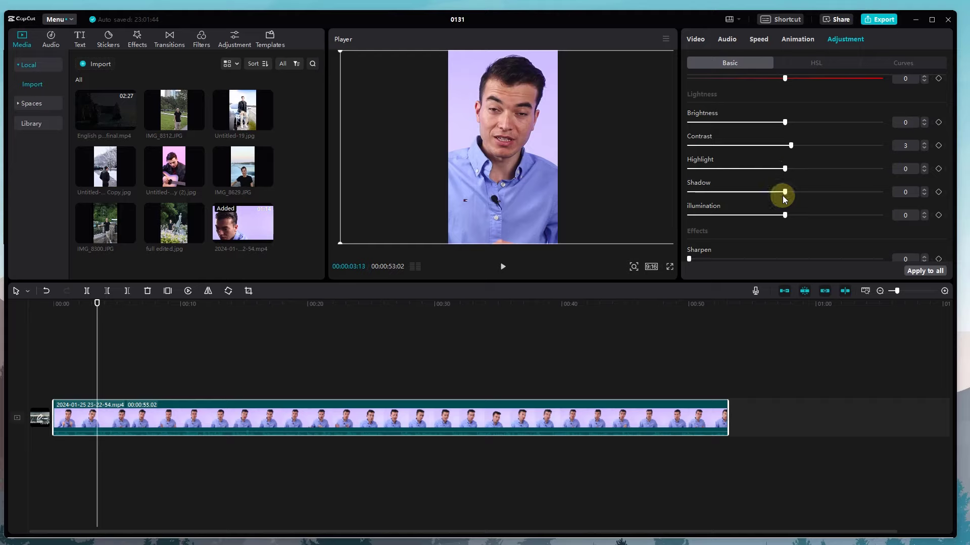
drag(792, 193, 774, 192)
scroll(781, 193, down, 3)
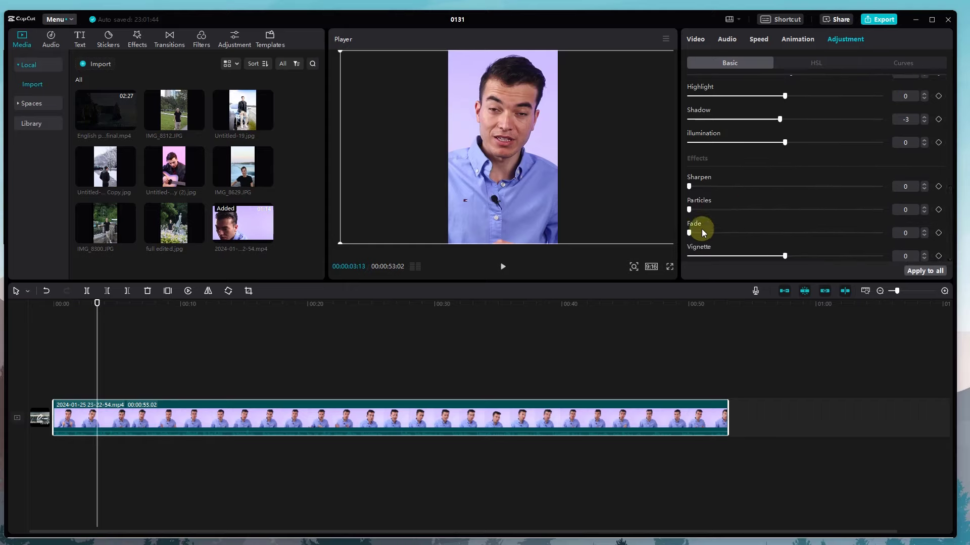
Step: Turn on skin tone protection for the video and play a few seconds to check the look
scroll(703, 232, up, 6)
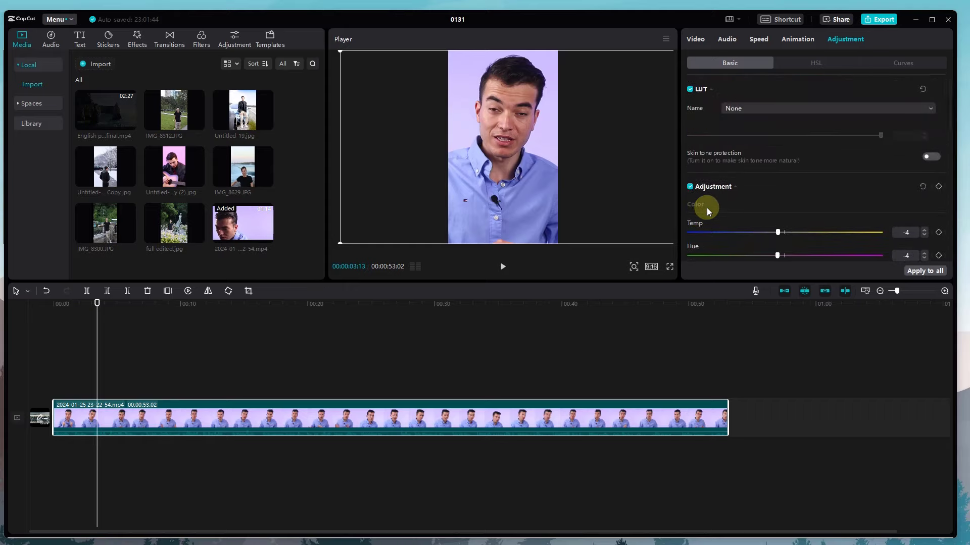
click(931, 155)
scroll(761, 194, down, 1)
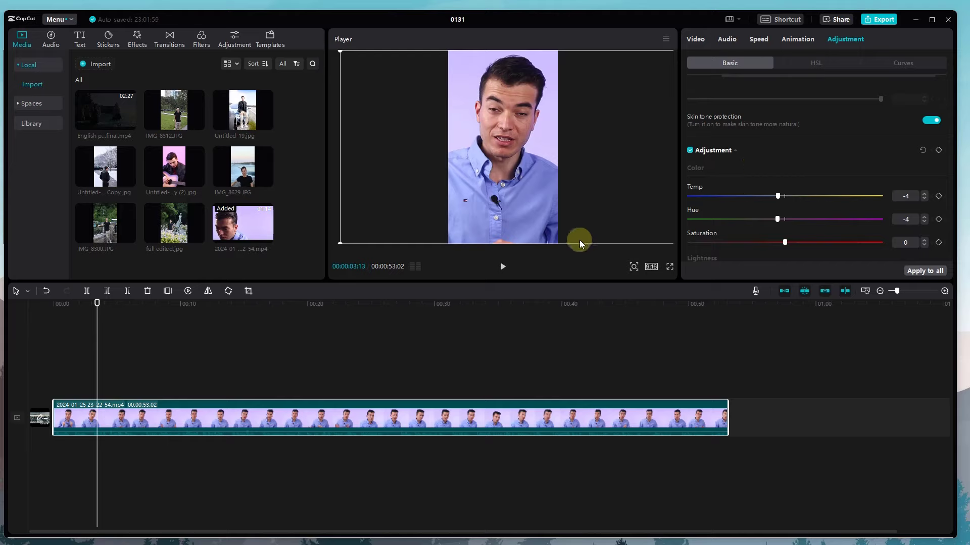
click(502, 268)
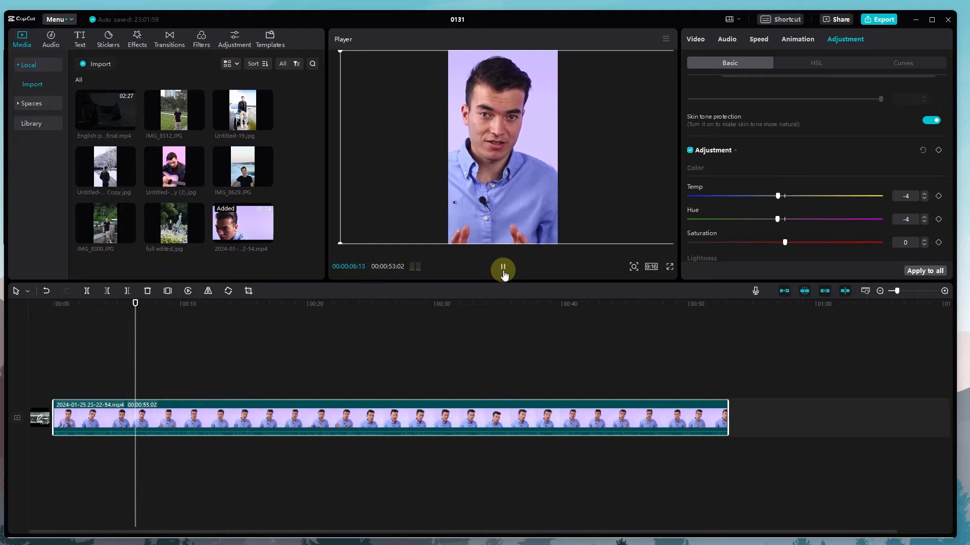
click(503, 268)
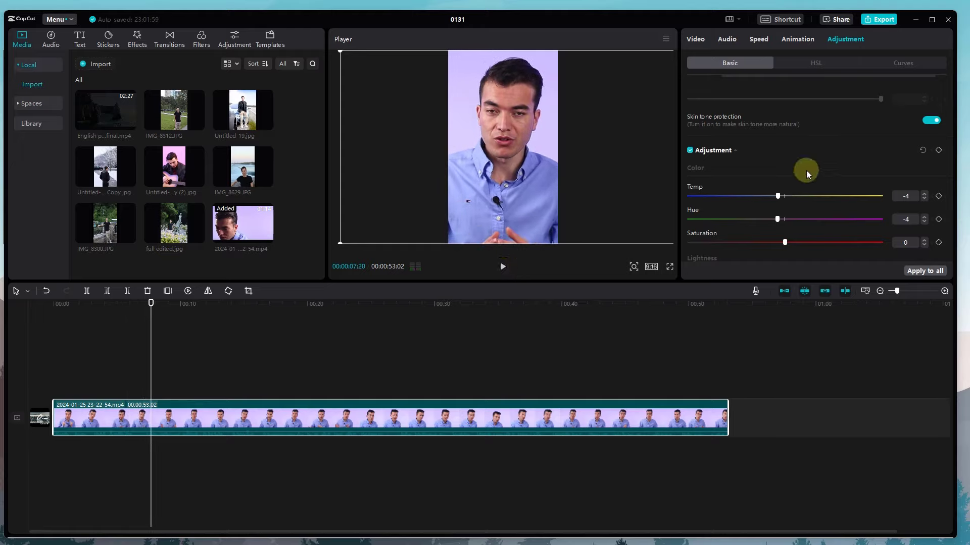
Step: Switch the adjustments off and on while playing short stretches to compare the original and corrected video
click(690, 151)
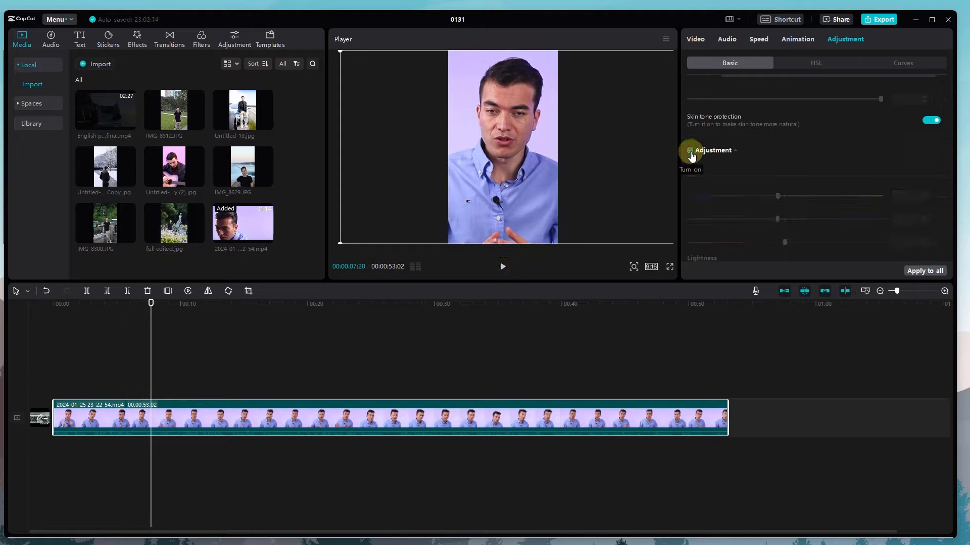
key(space)
click(690, 152)
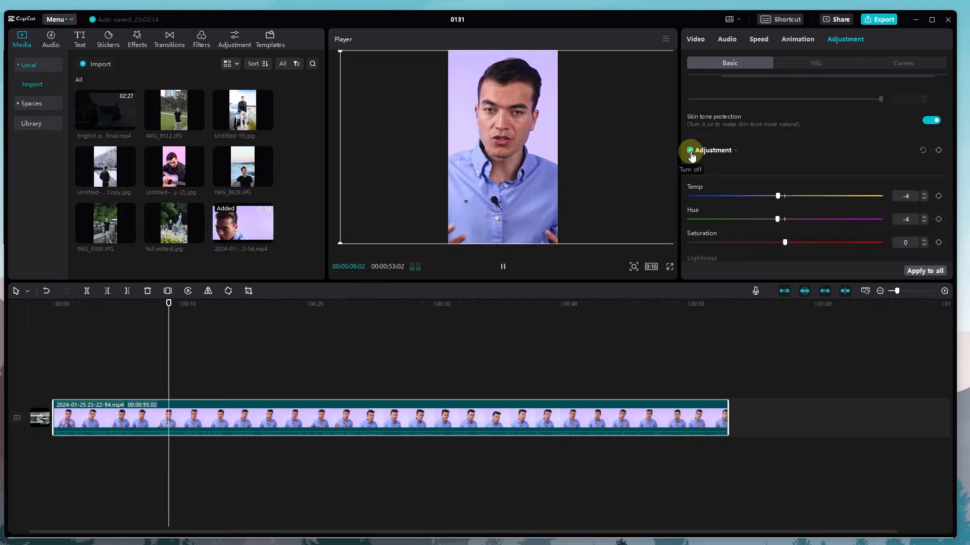
key(space)
click(691, 151)
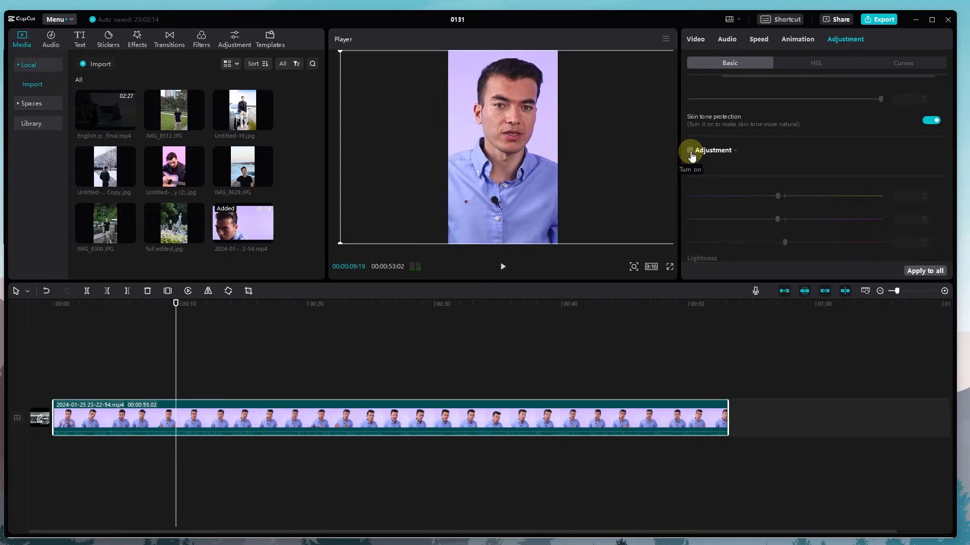
click(690, 151)
click(690, 151)
click(691, 151)
key(space)
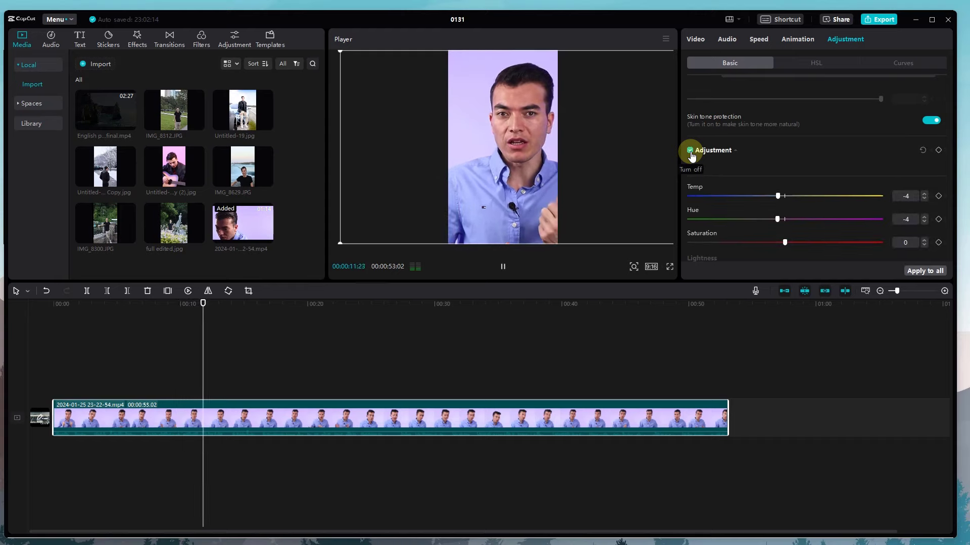
key(space)
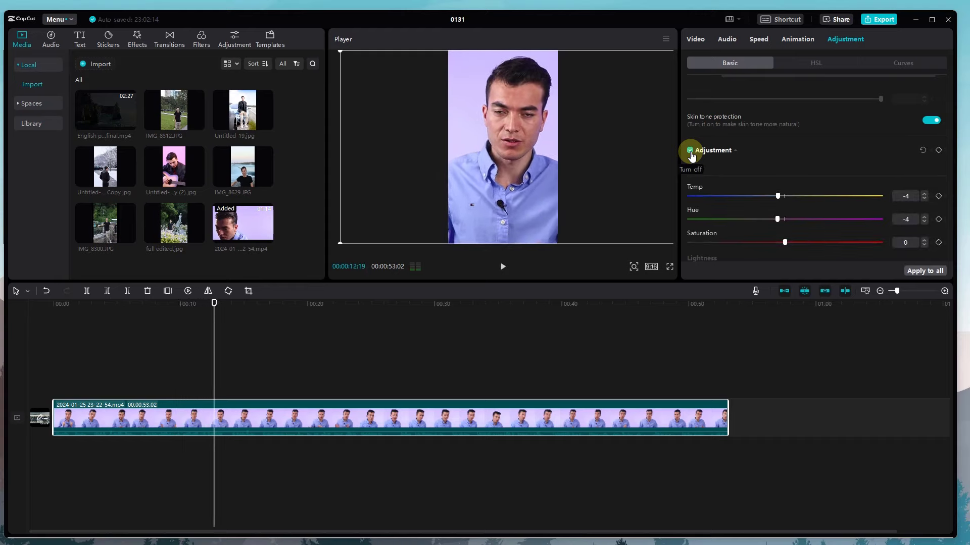
Step: Look through the video's HSL, Curves, Animation and Speed settings and return to its basic audio settings
click(829, 66)
click(905, 62)
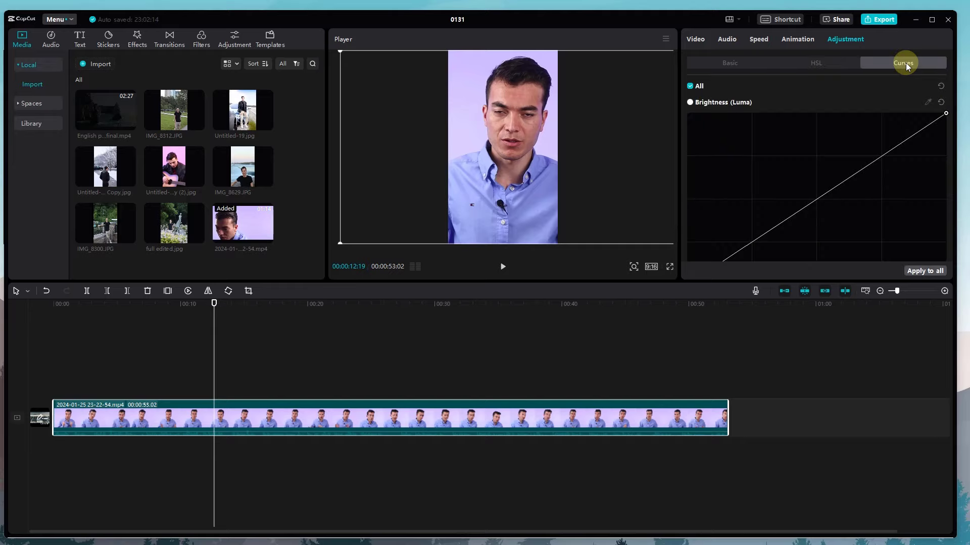
scroll(751, 126, down, 6)
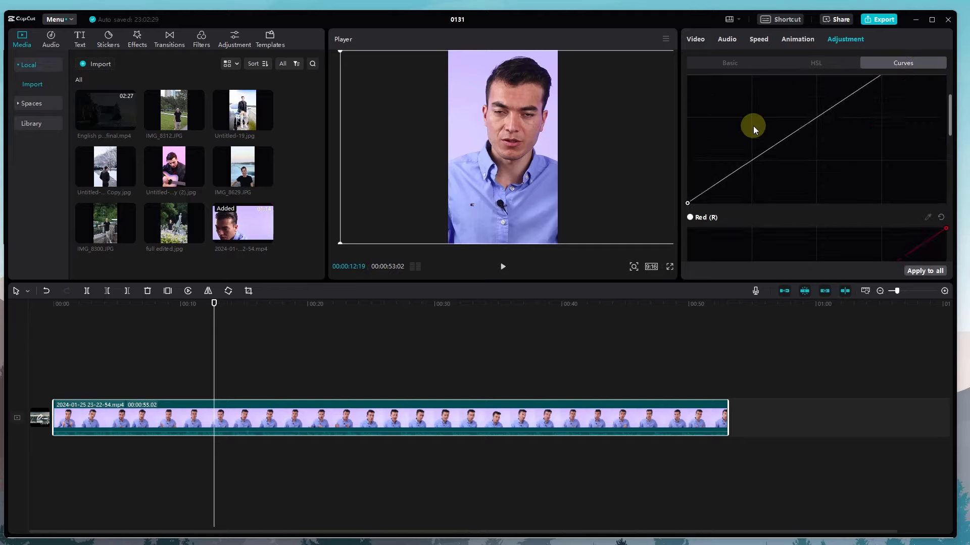
click(724, 70)
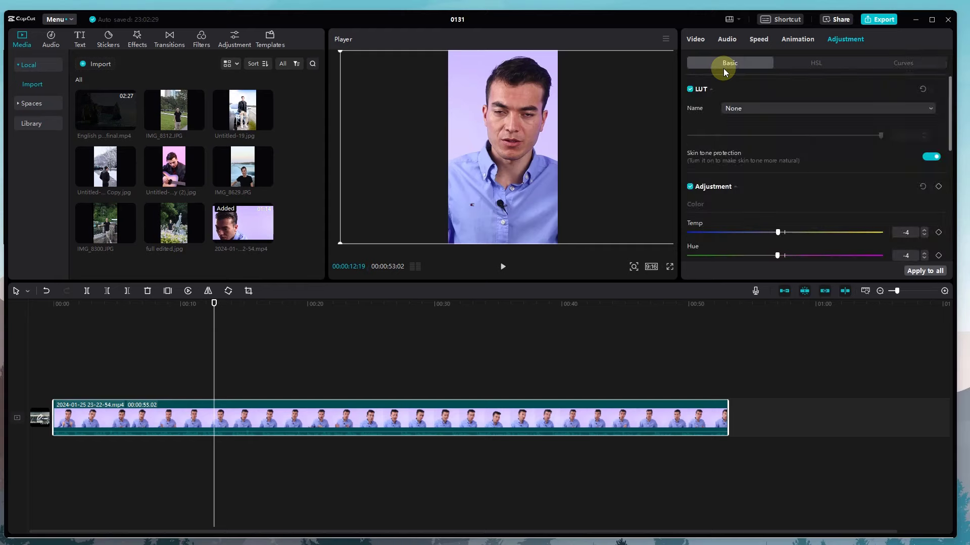
click(792, 38)
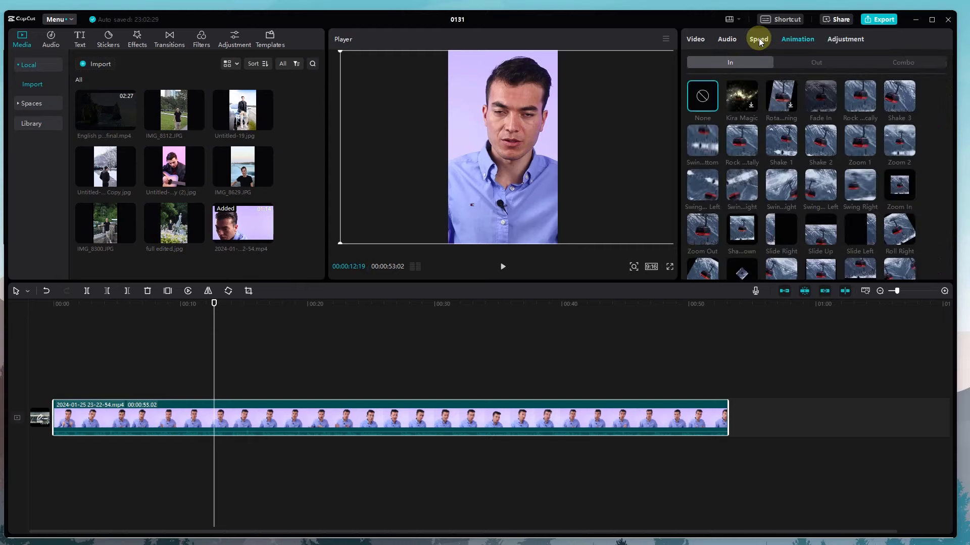
click(758, 39)
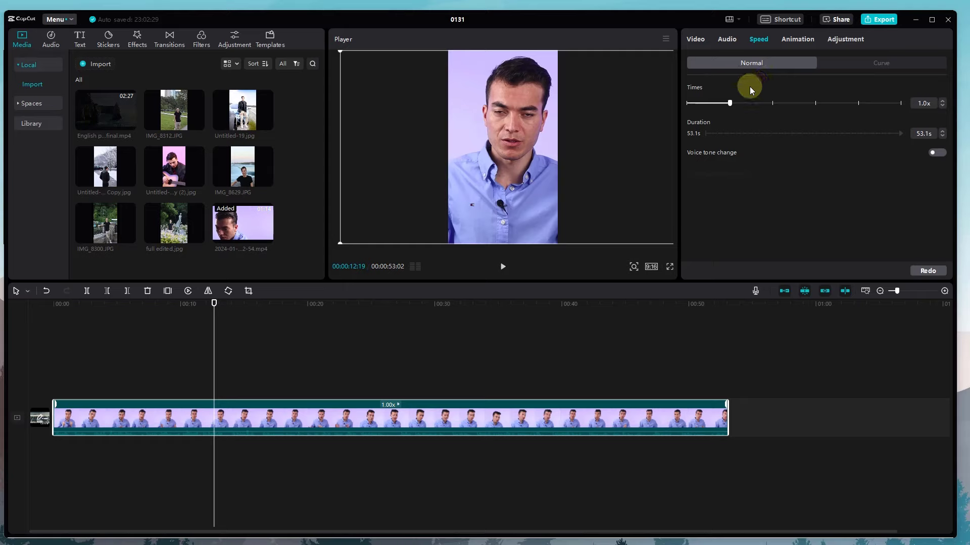
click(728, 36)
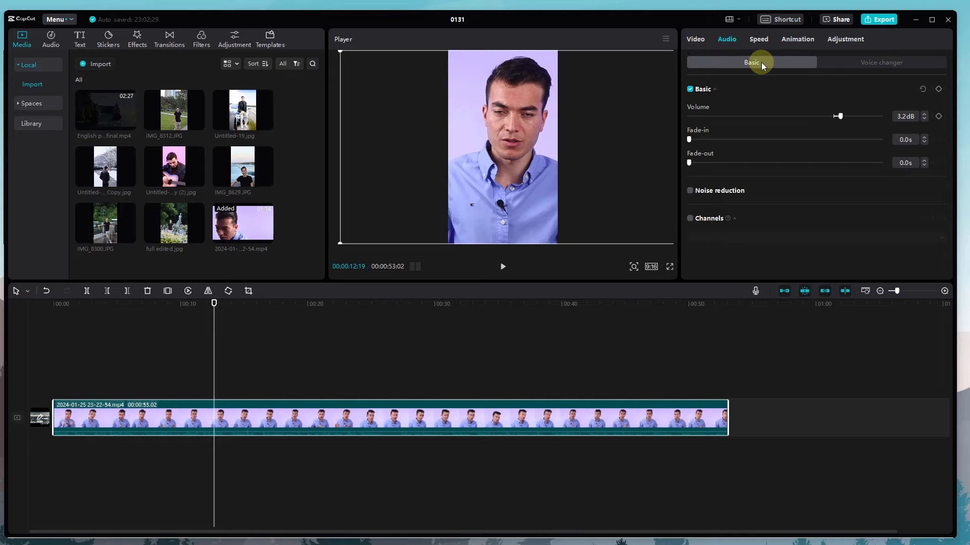
Step: Deselect the video and move the playhead to about 24 seconds
click(324, 491)
click(357, 425)
click(360, 464)
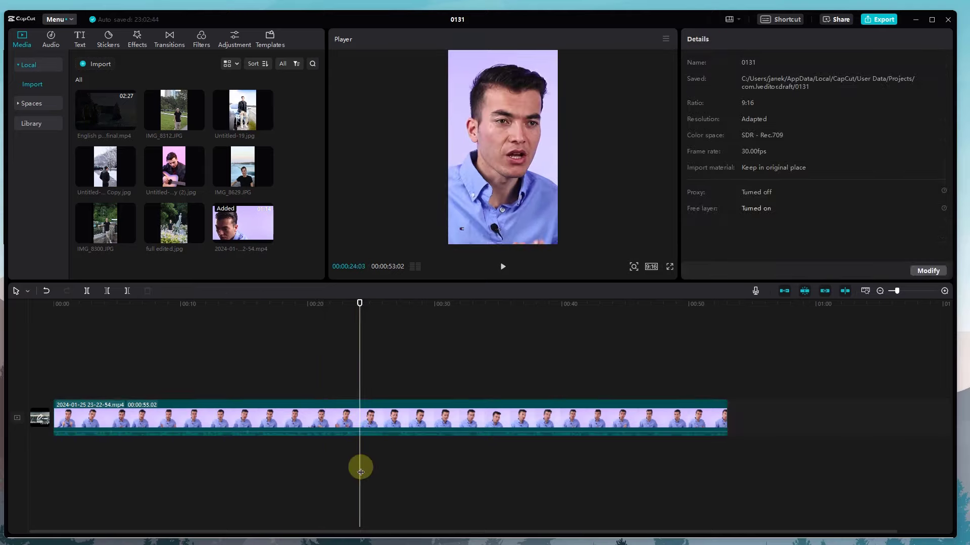
Step: Select the video clip on the timeline and look through its Basic, HSL and Curves adjustment settings
click(366, 432)
click(839, 39)
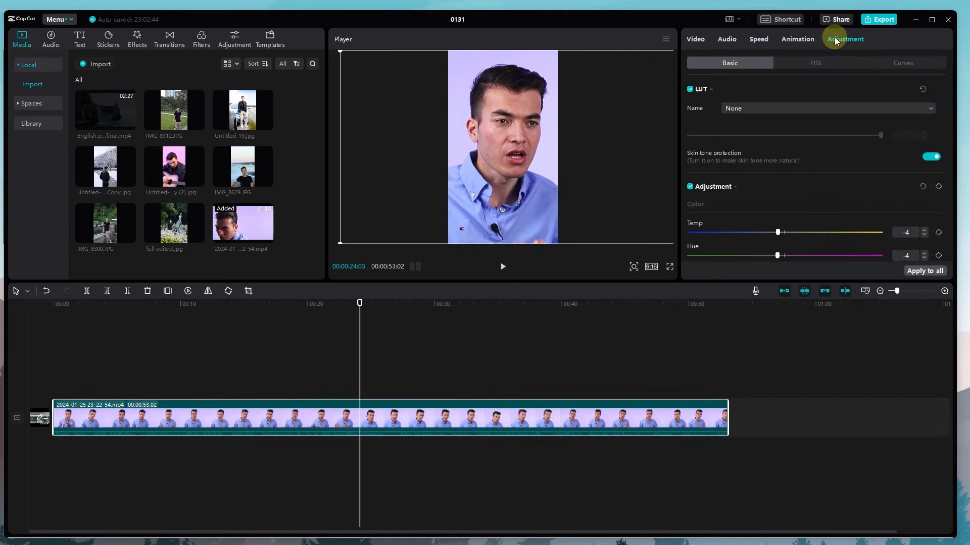
scroll(792, 188, down, 5)
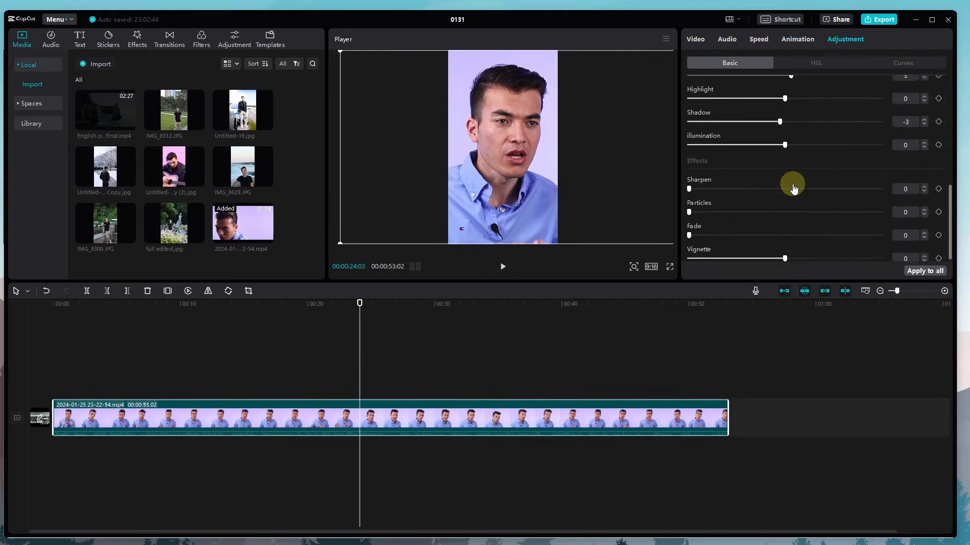
scroll(848, 97, up, 5)
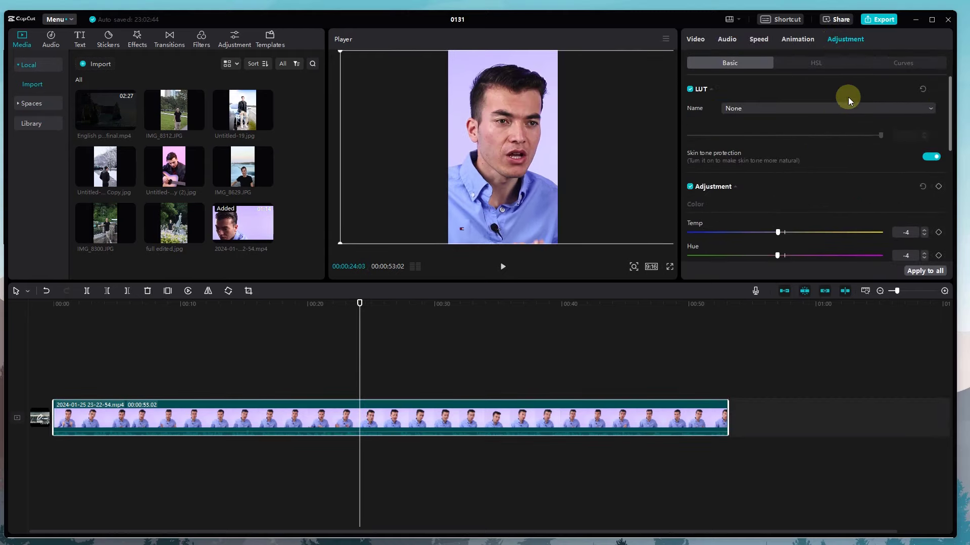
click(804, 60)
click(892, 62)
click(719, 63)
Step: Look through the clip's Cutout, Mask and Enhance video settings, including the face, facial beauty, makeup and body options
click(694, 39)
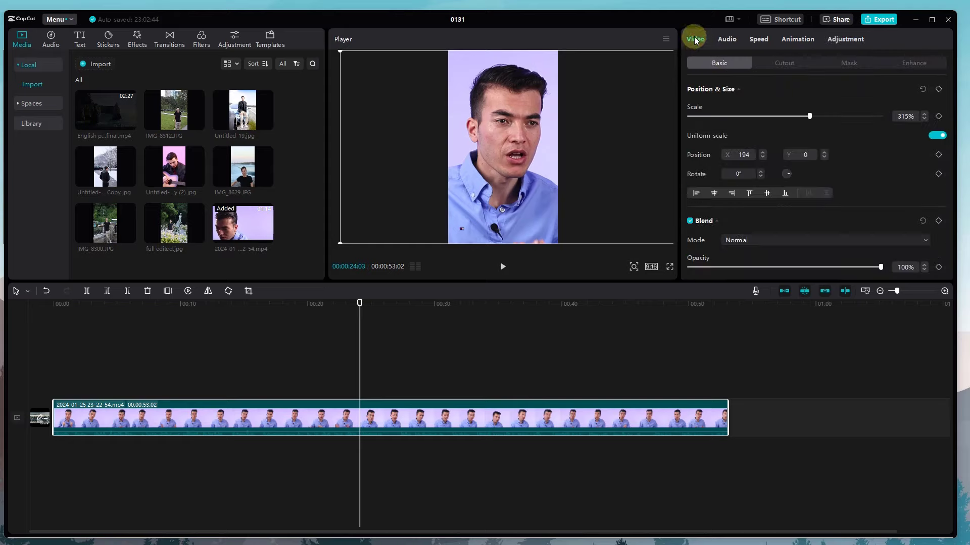
click(787, 65)
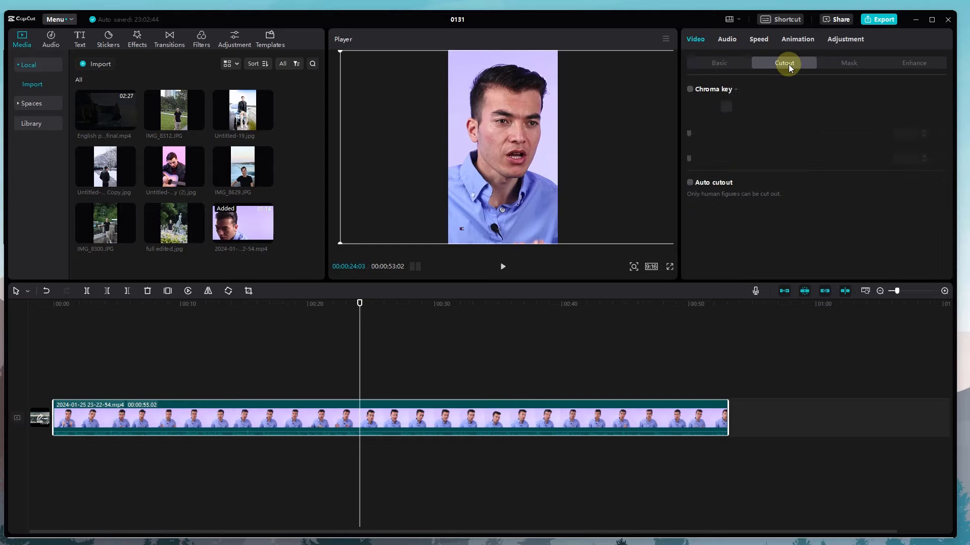
click(836, 63)
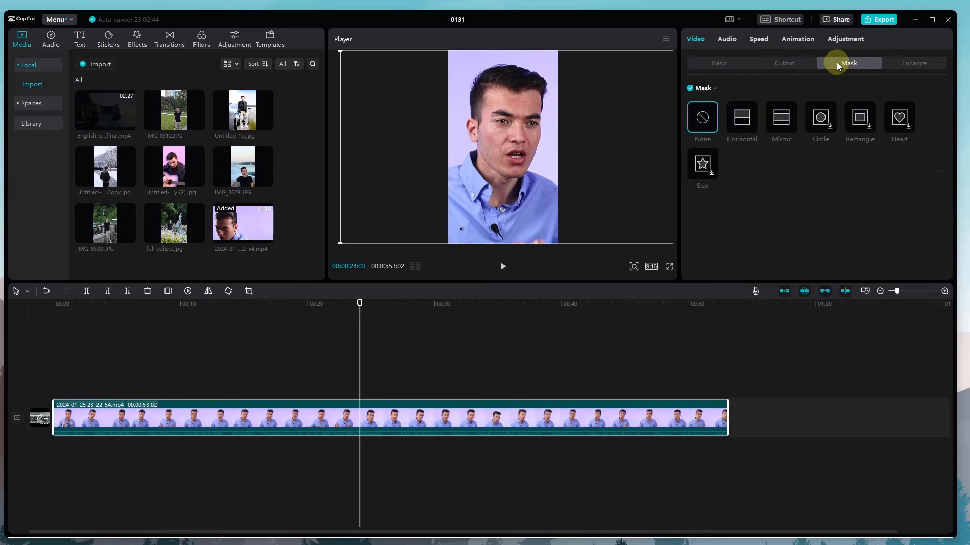
click(911, 64)
scroll(804, 155, down, 5)
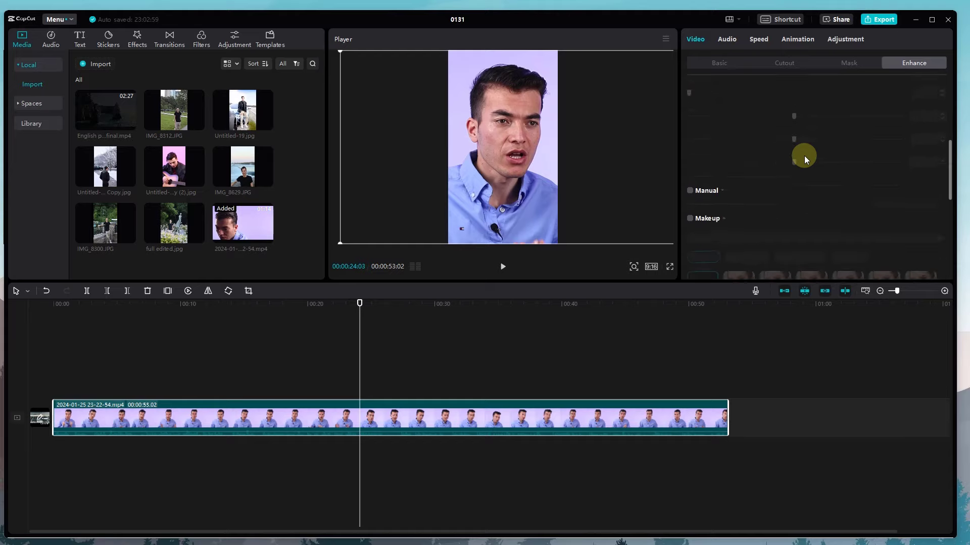
scroll(793, 162, down, 1)
scroll(787, 171, up, 6)
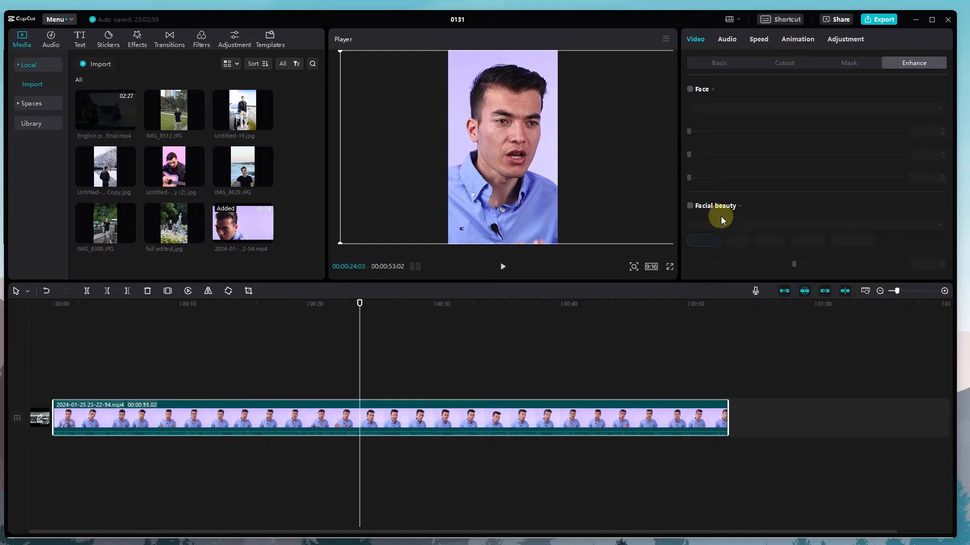
scroll(721, 218, down, 5)
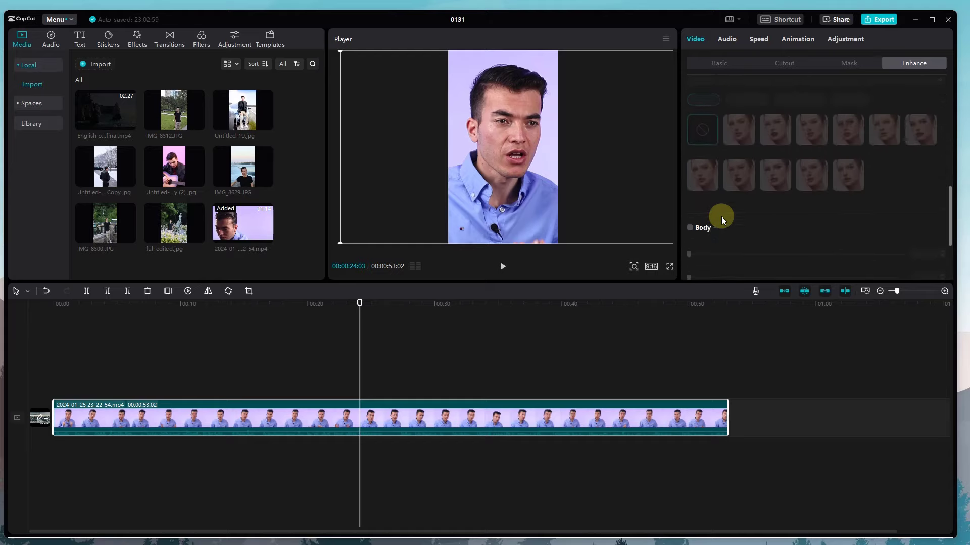
scroll(722, 218, up, 1)
scroll(722, 218, down, 2)
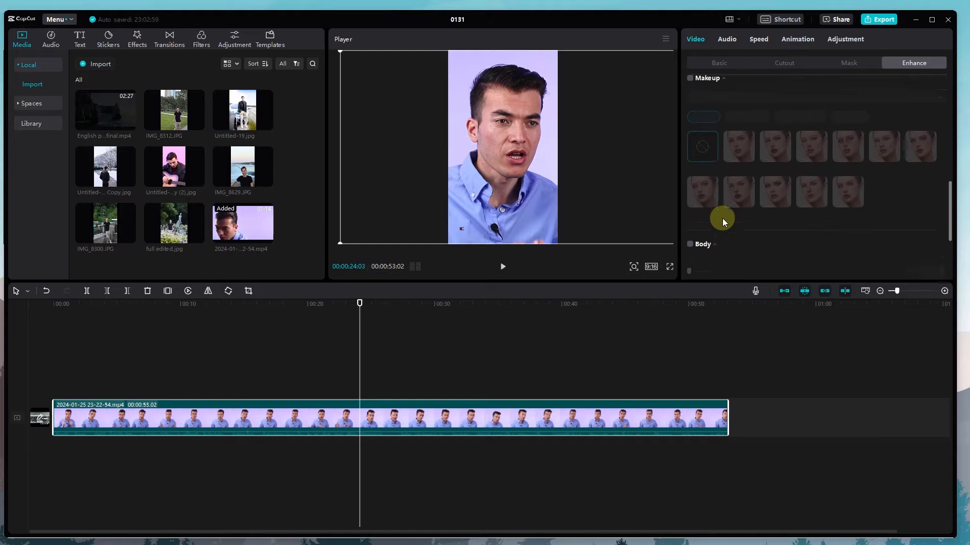
scroll(722, 218, down, 2)
scroll(723, 217, up, 7)
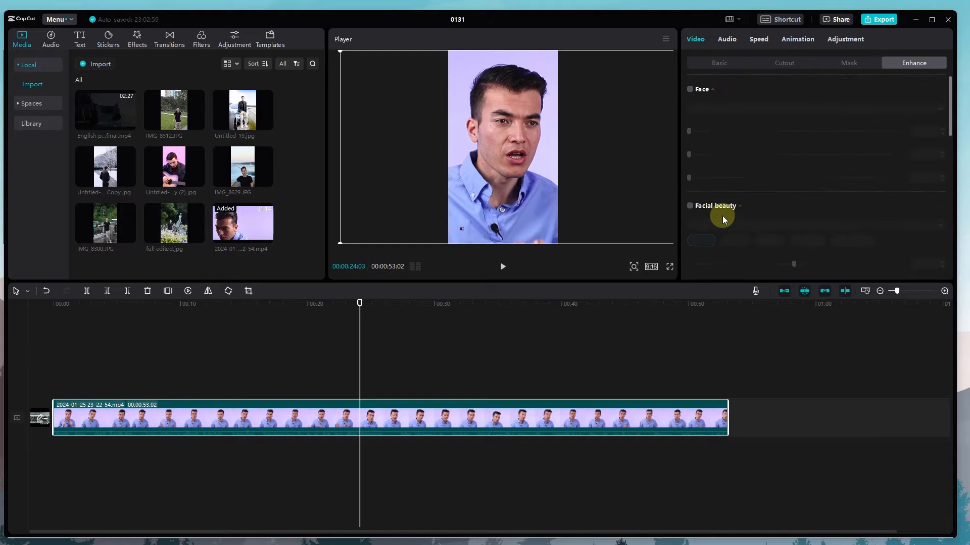
Step: Turn on Face enhancement in Single mode, set Smooth to 25 and play the clip to preview it
click(689, 89)
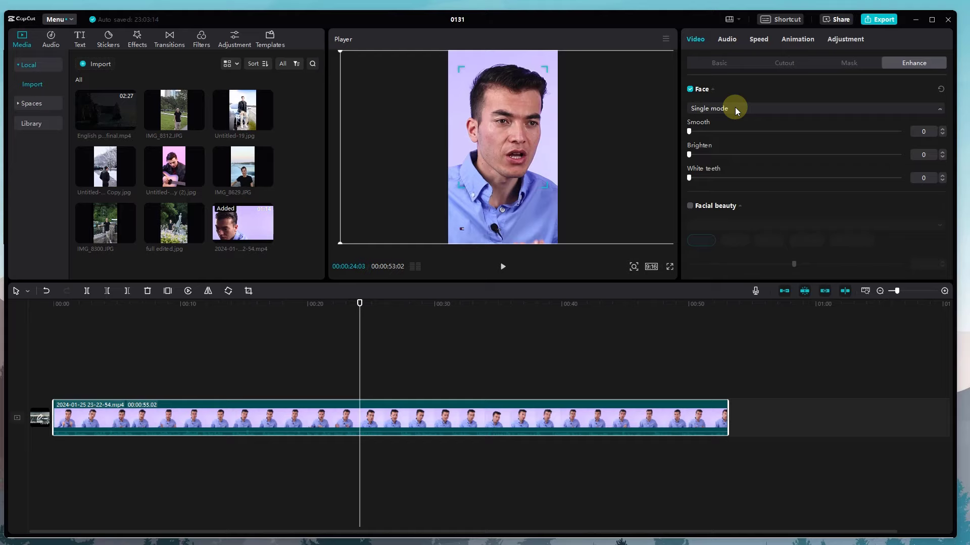
click(735, 107)
click(705, 117)
drag(741, 132, 741, 132)
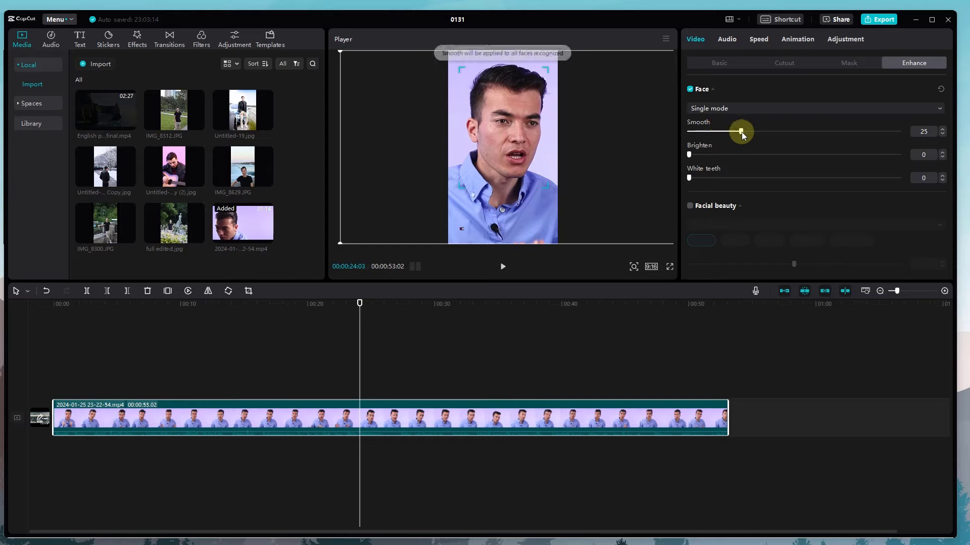
click(498, 270)
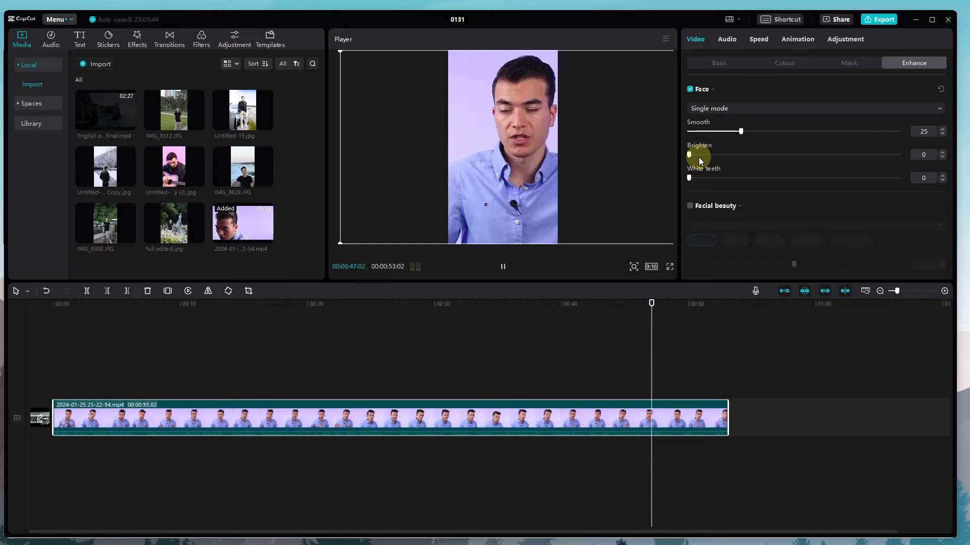
Step: Turn on Facial beauty for the clip, play the video and check the available face-selection modes
scroll(731, 195, down, 1)
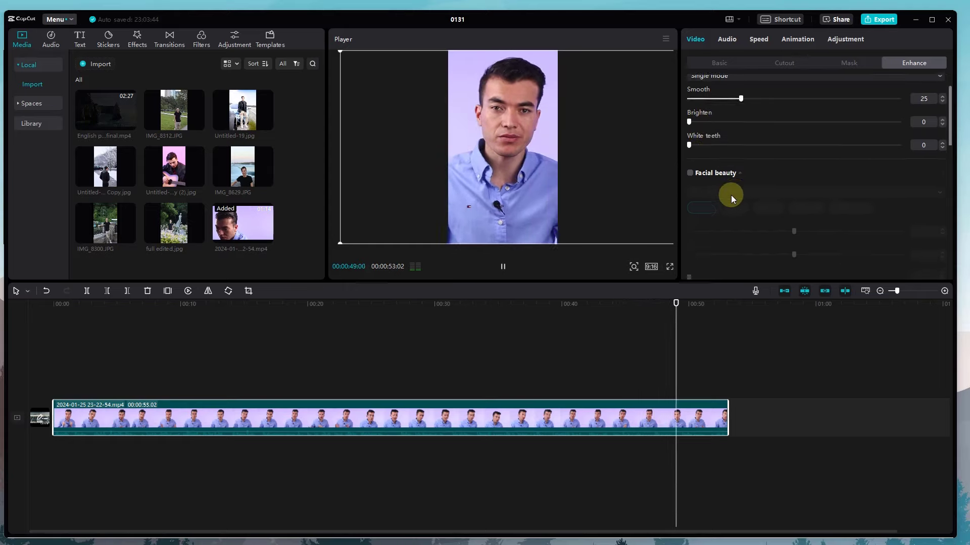
click(690, 171)
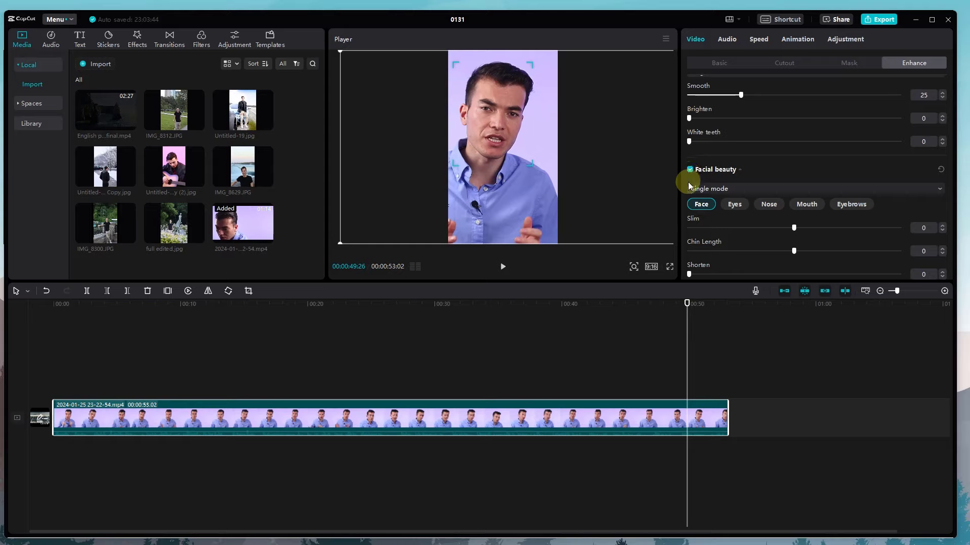
scroll(699, 195, down, 1)
key(space)
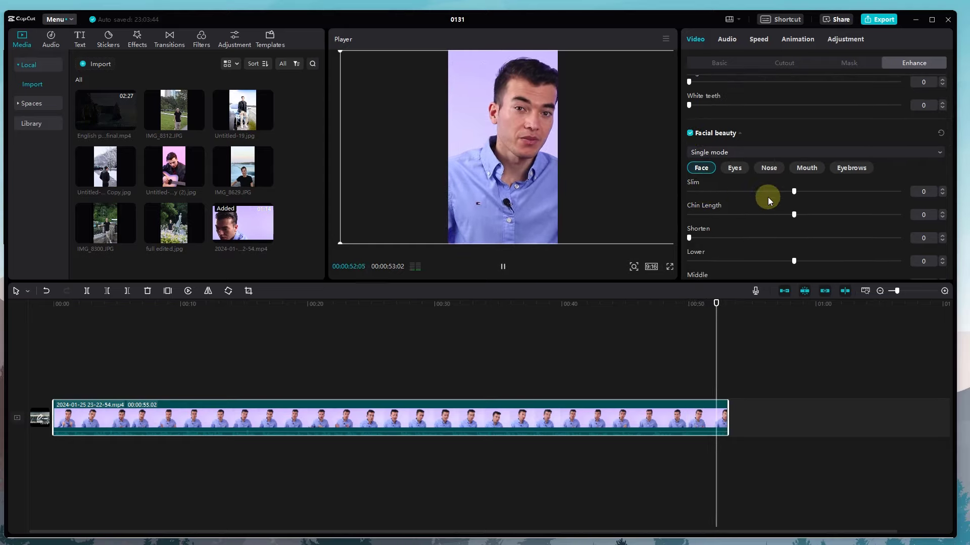
click(706, 154)
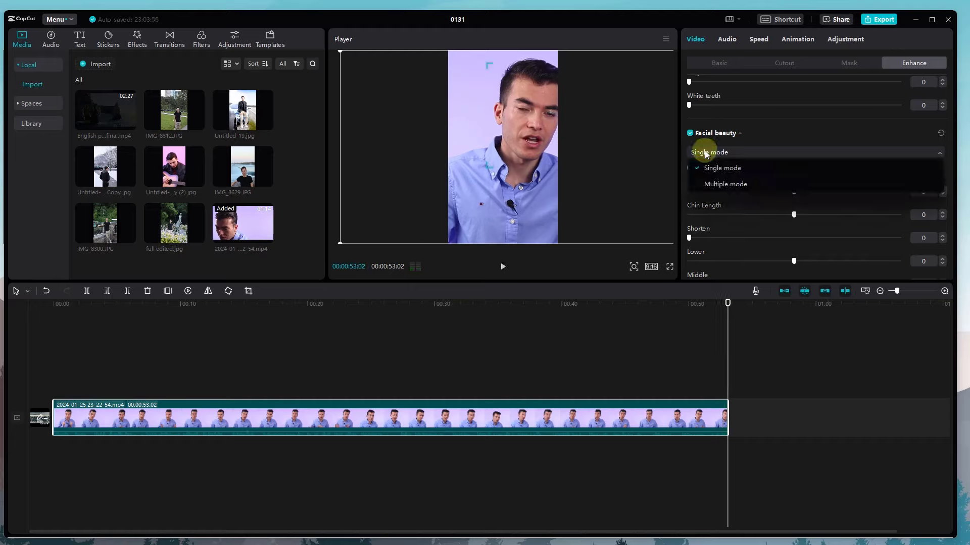
click(706, 153)
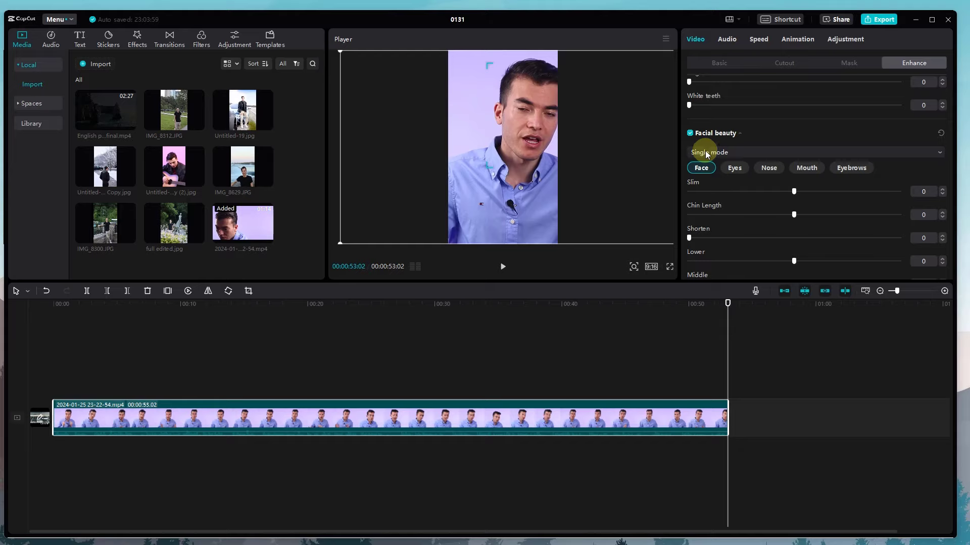
Step: Look through the Facial beauty settings for eyes, nose, mouth, eyebrows and face
click(734, 169)
click(765, 170)
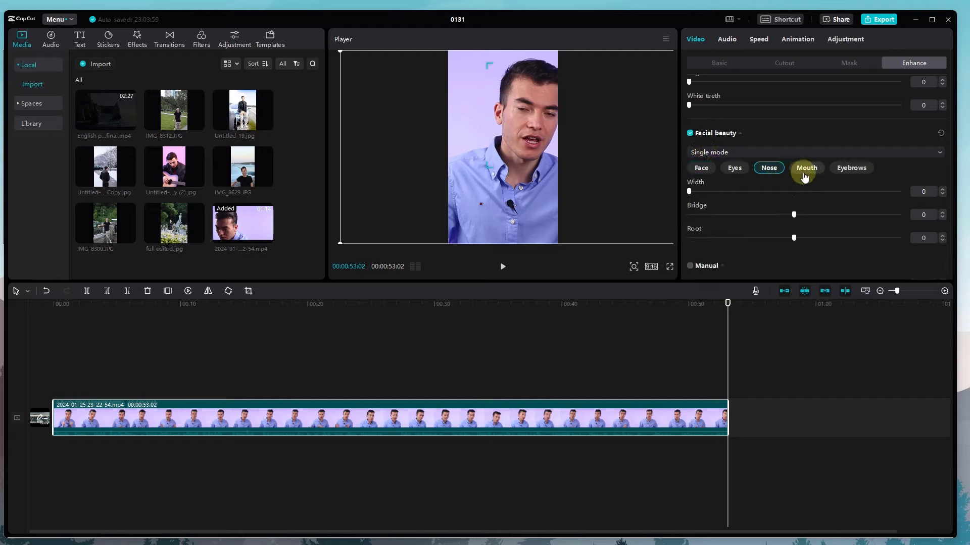
click(806, 169)
click(846, 168)
click(706, 171)
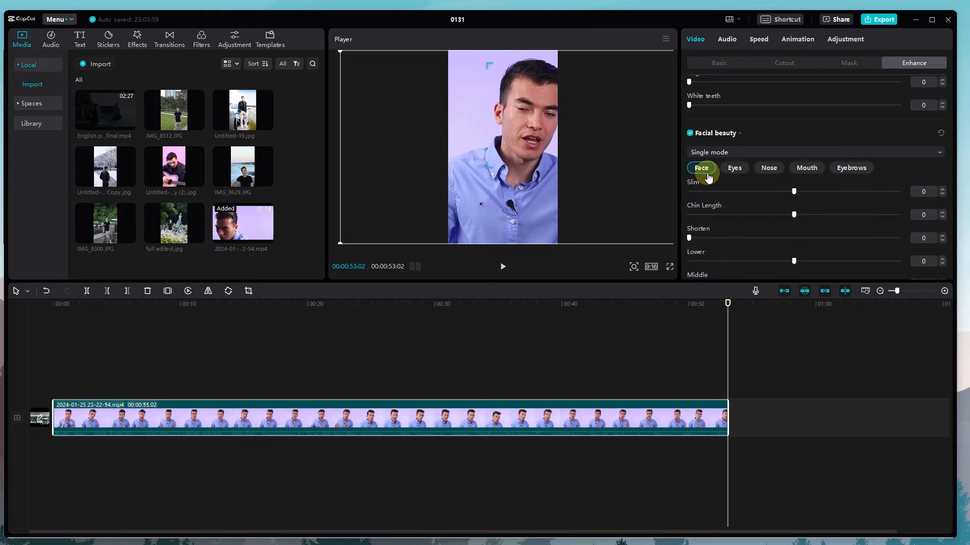
Step: Try the face Slim setting at 30, 50 and -50 while playing the clip
drag(794, 192, 857, 202)
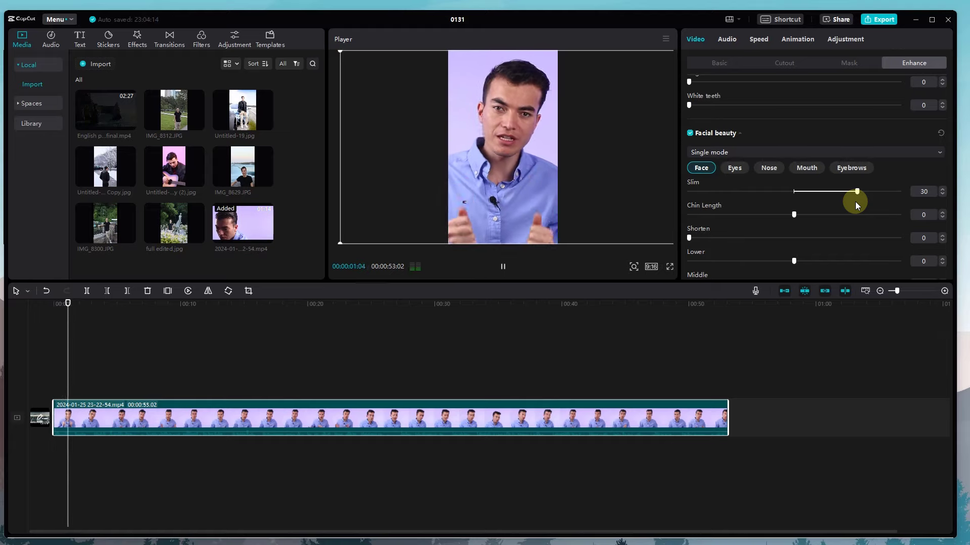
drag(856, 195, 896, 194)
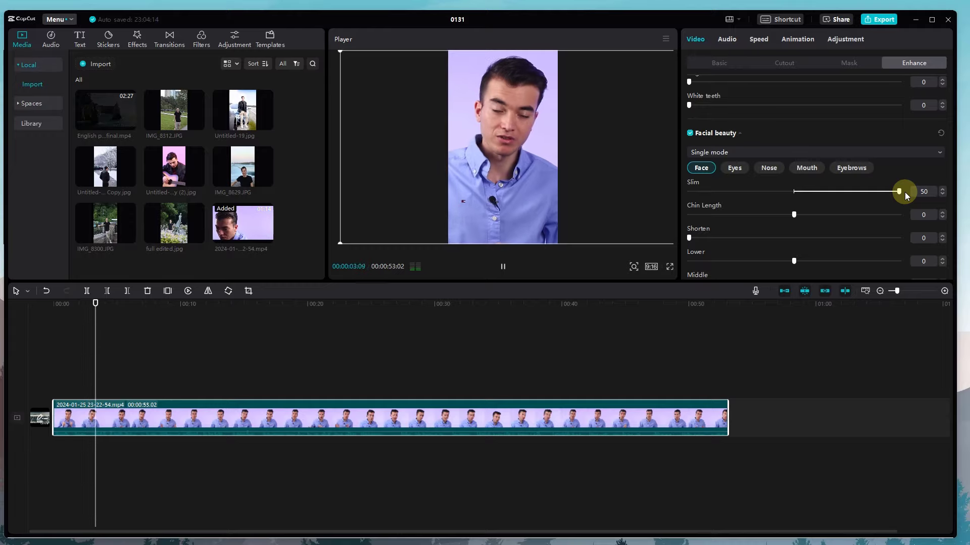
key(space)
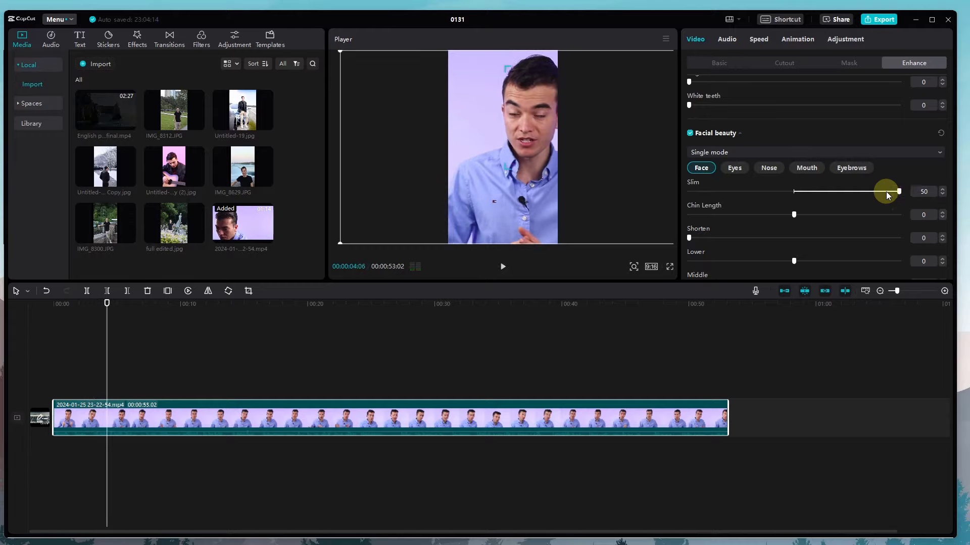
drag(888, 196, 610, 201)
key(space)
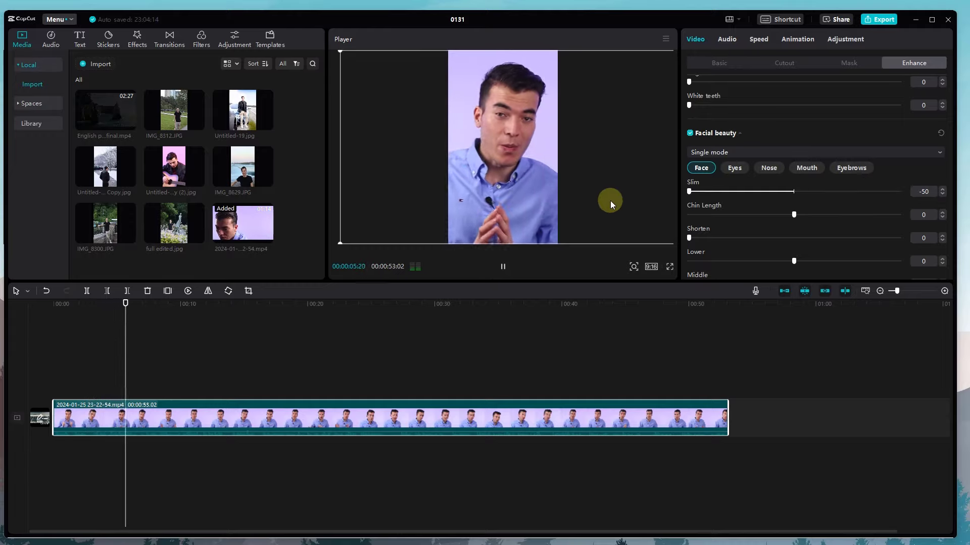
Step: Reset the face Slim value to 0, pause playback and turn off Facial beauty
drag(688, 192, 794, 192)
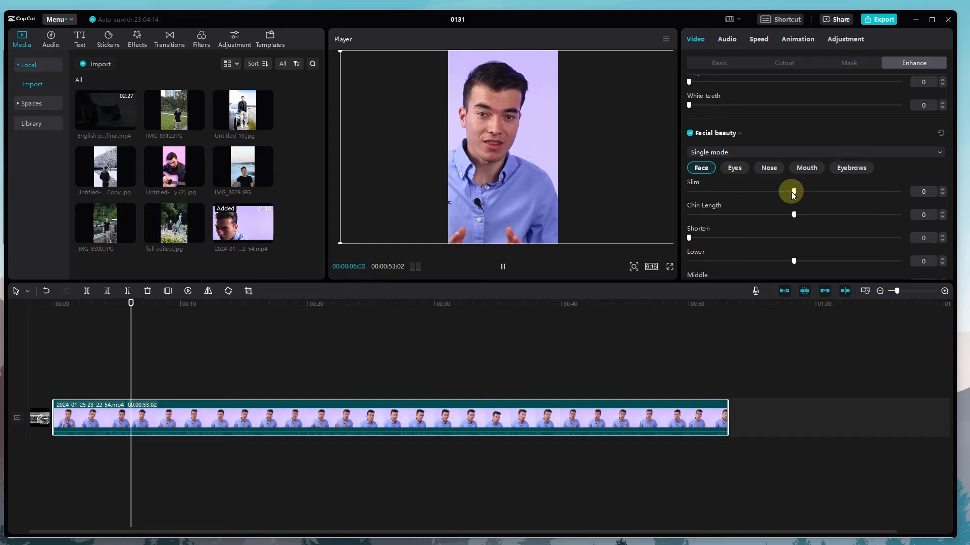
key(space)
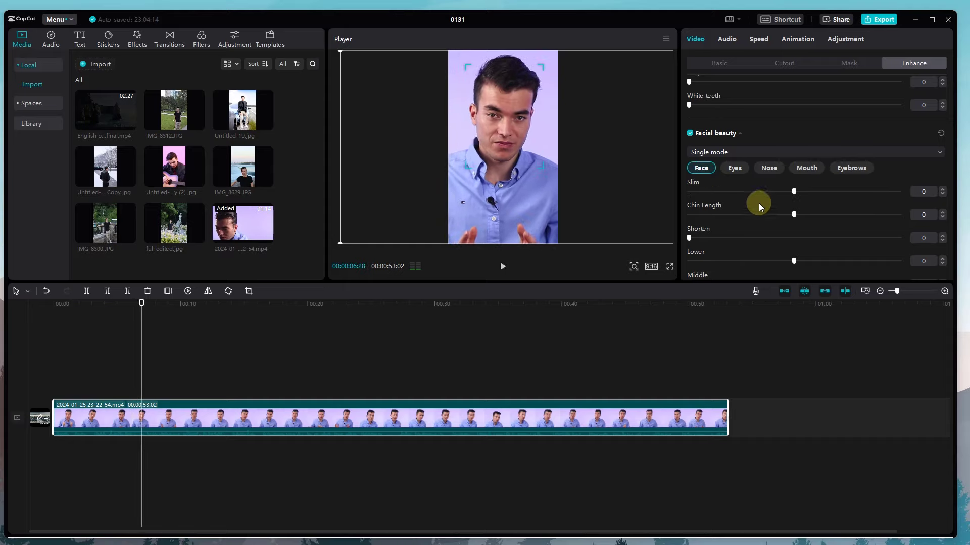
click(691, 134)
Step: Turn on Manual retouching to try its brush on the clip, and switch it off again
scroll(730, 159, down, 5)
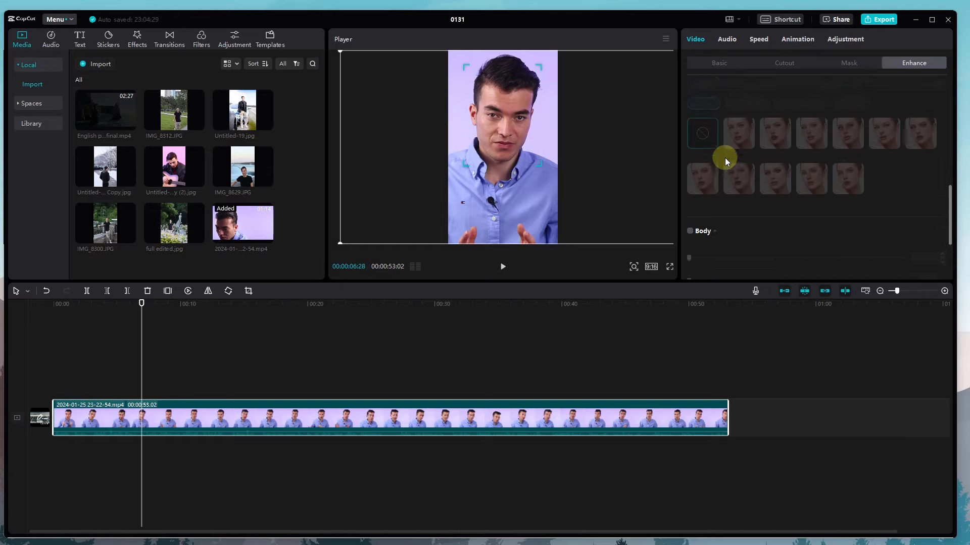
scroll(725, 157, up, 3)
click(690, 102)
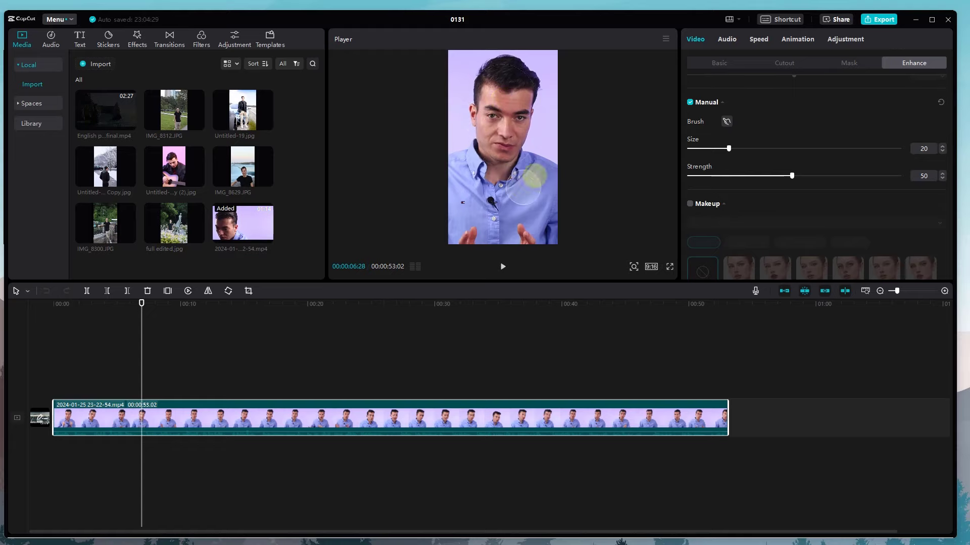
click(690, 101)
Step: Turn on Makeup, try the first two looks including Cherry Cola, set the look to None and turn Makeup off
scroll(694, 126, down, 1)
scroll(692, 134, down, 2)
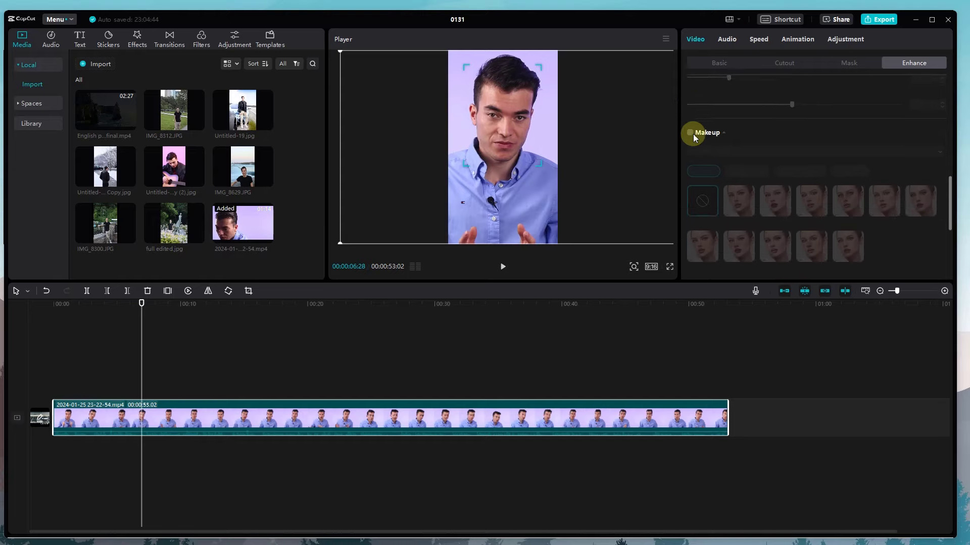
click(690, 96)
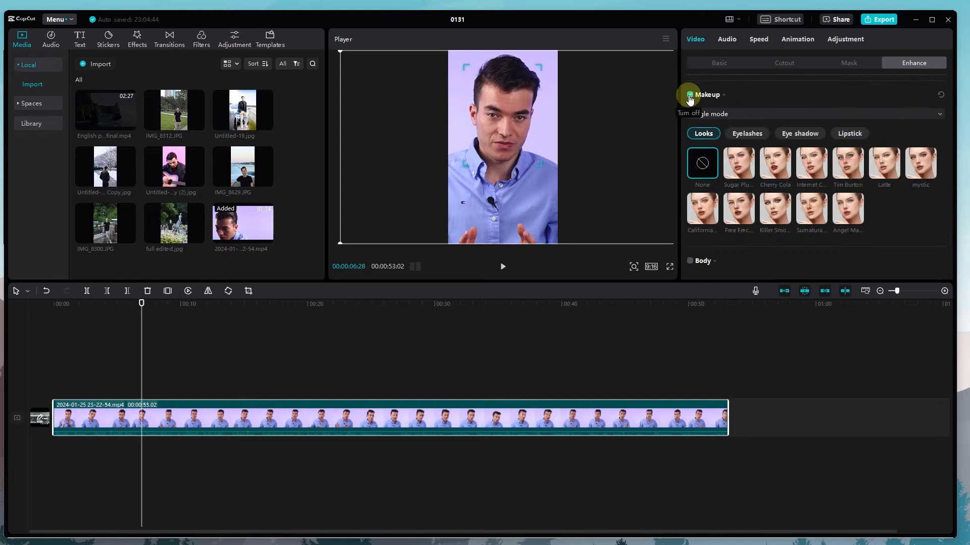
click(740, 174)
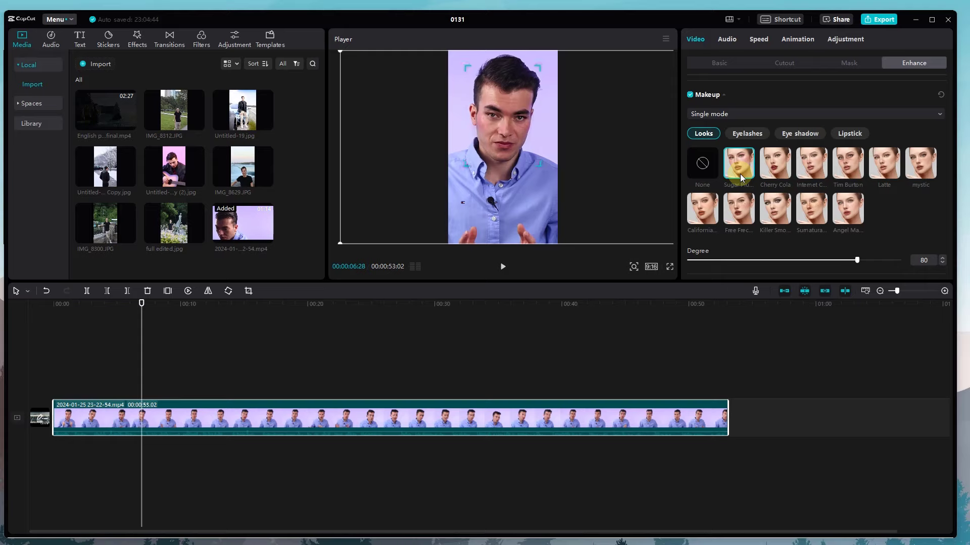
click(779, 172)
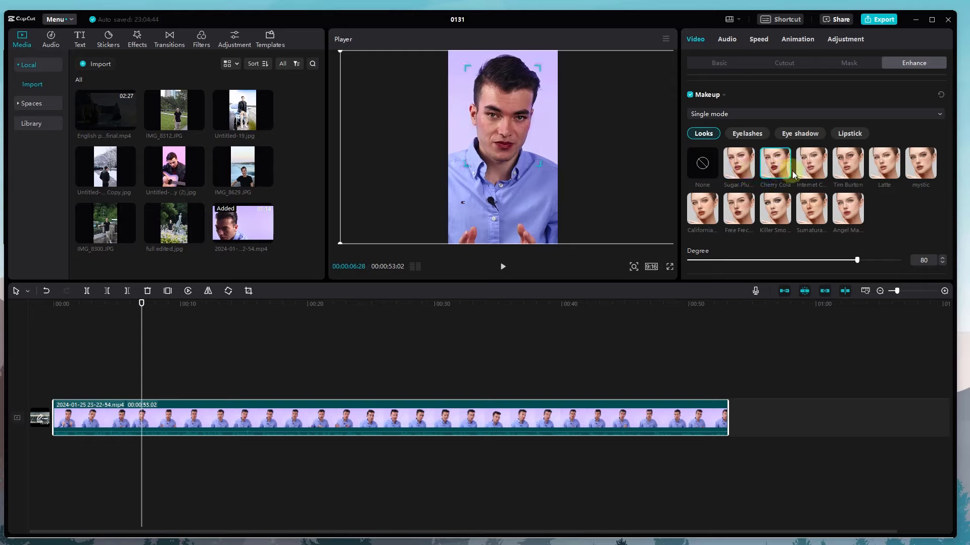
click(701, 163)
click(690, 95)
Step: Turn on Body enhancement for the clip and bring up its legs, slim, waist, head, smooth and brighten settings
scroll(703, 151, down, 3)
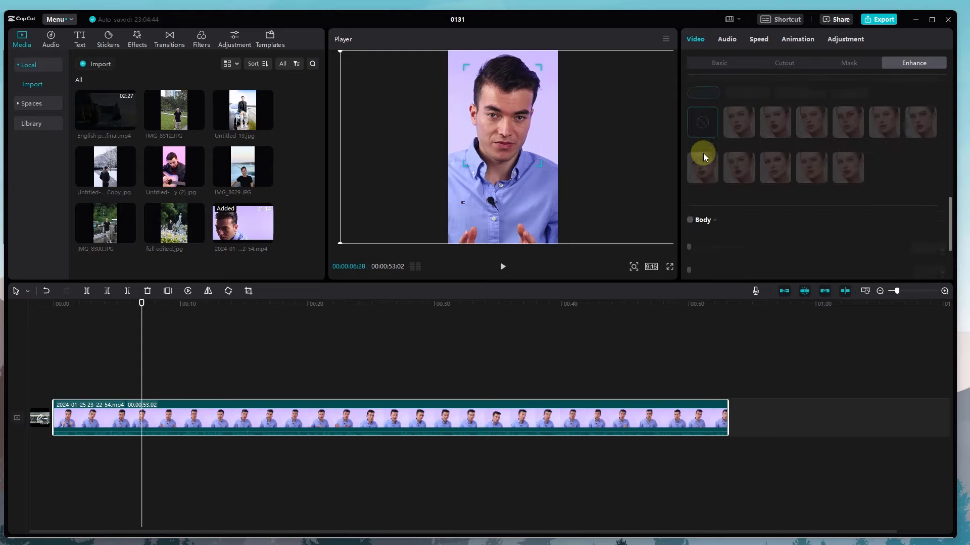
click(688, 151)
scroll(695, 168, down, 2)
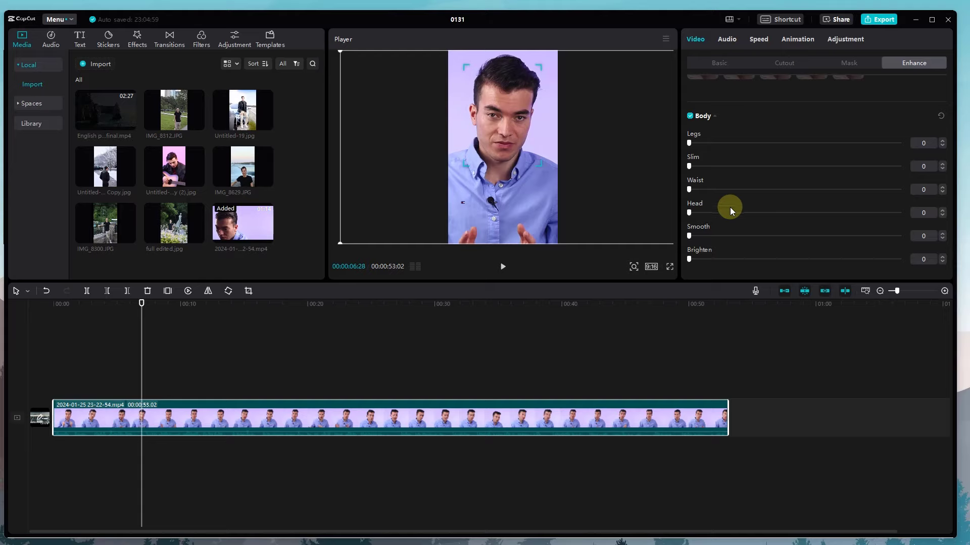
Step: Turn off Body enhancement for the clip and return the playhead to the start of the timeline
click(689, 117)
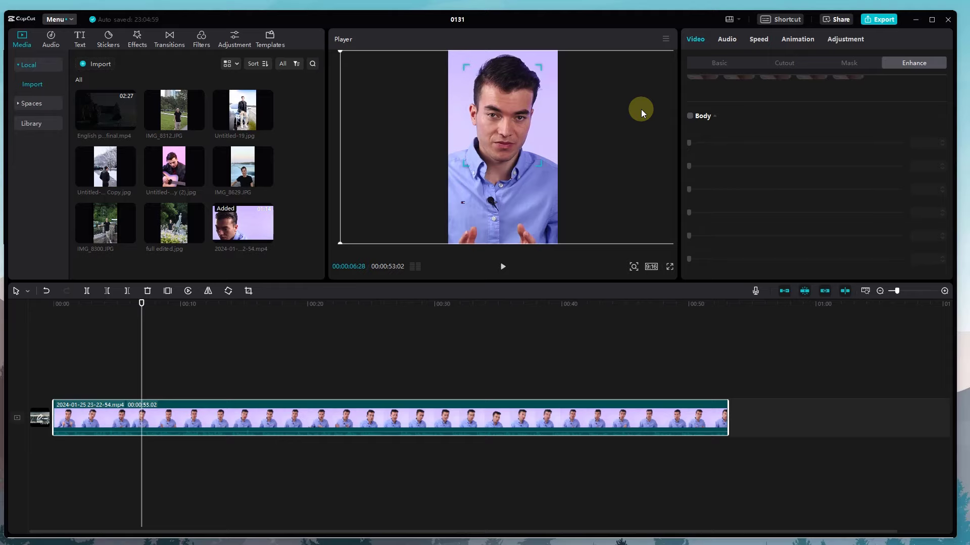
click(721, 44)
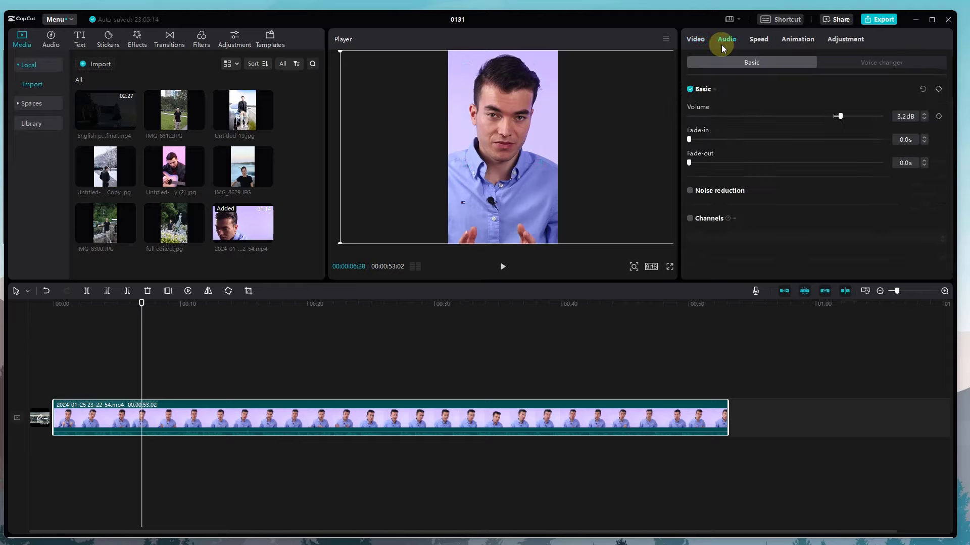
click(203, 316)
drag(212, 305, 8, 280)
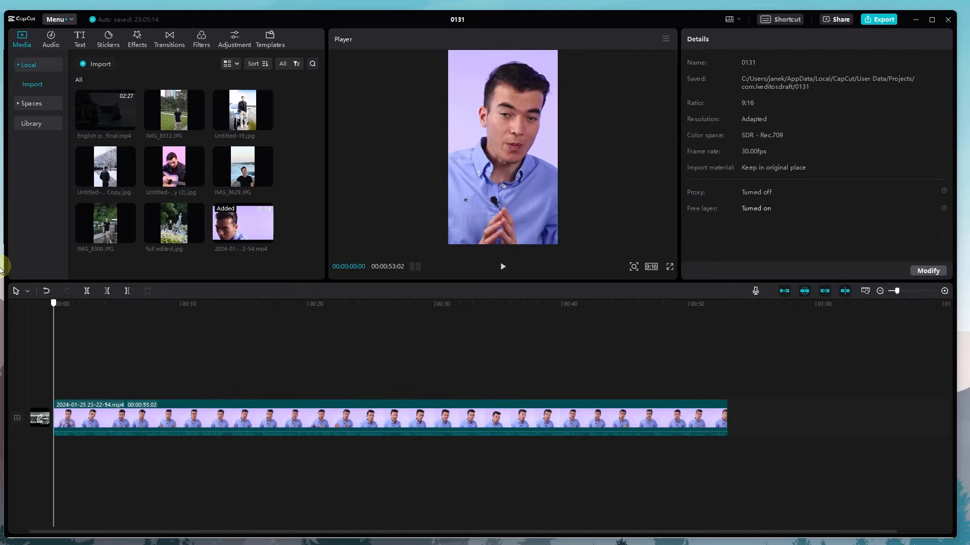
Step: Preview the first five Valentines Day songs in the music library, from Just the Two of Us (Cover) to three sixty five
click(51, 38)
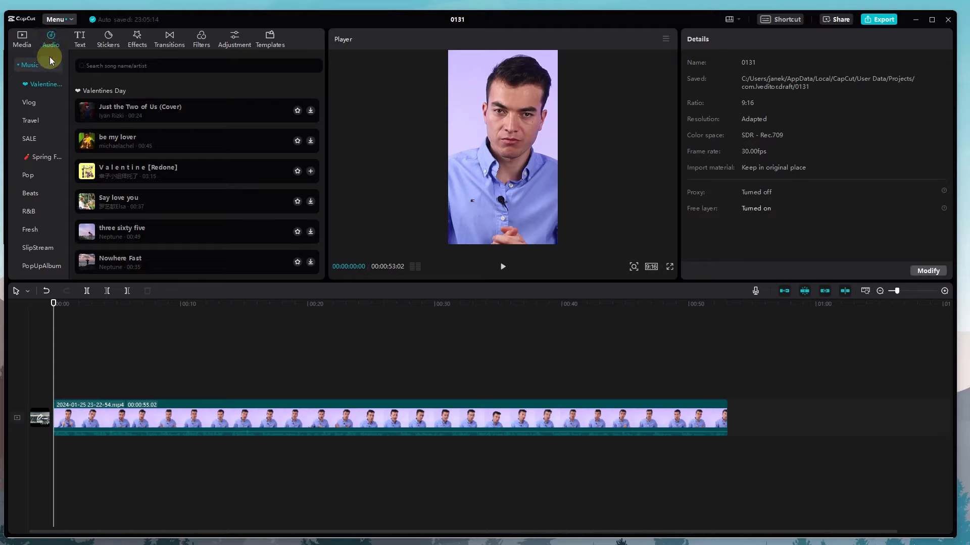
click(282, 118)
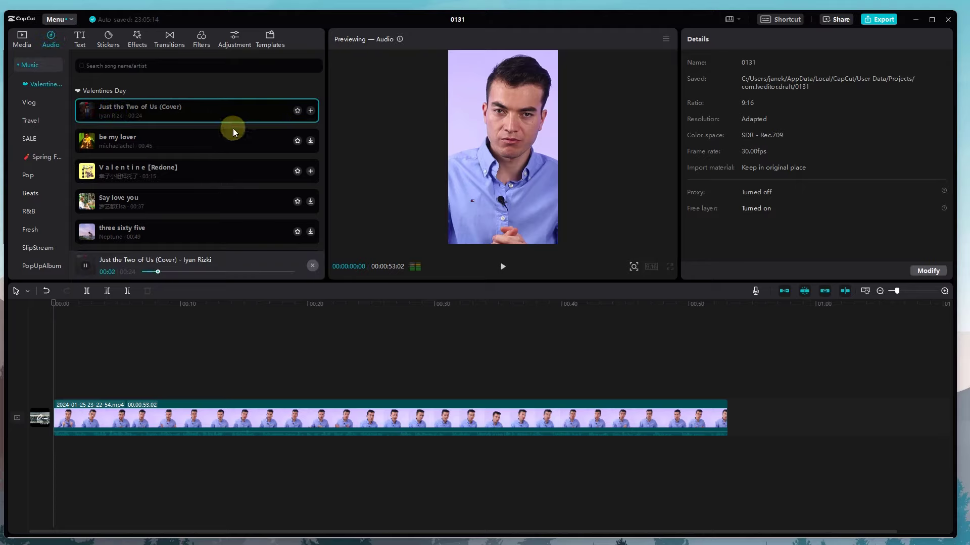
click(171, 147)
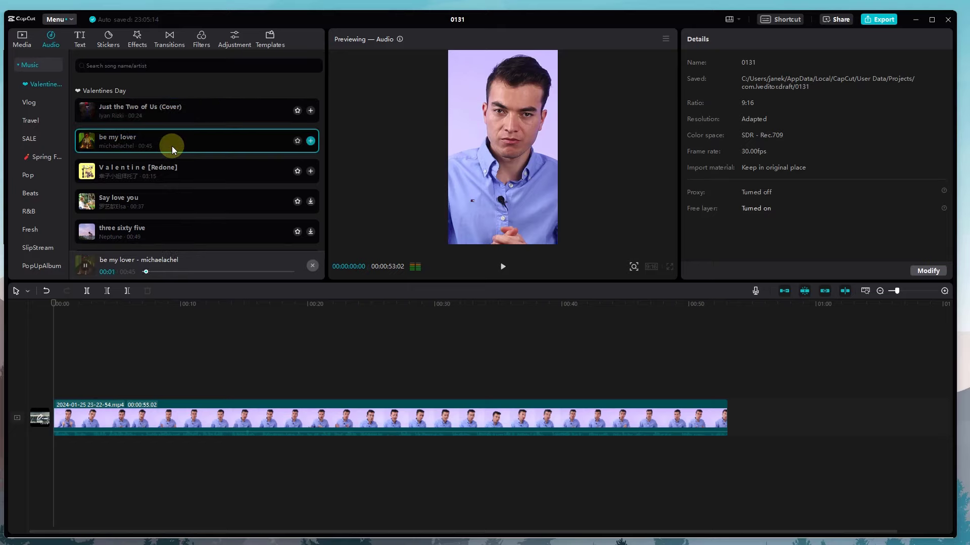
click(163, 166)
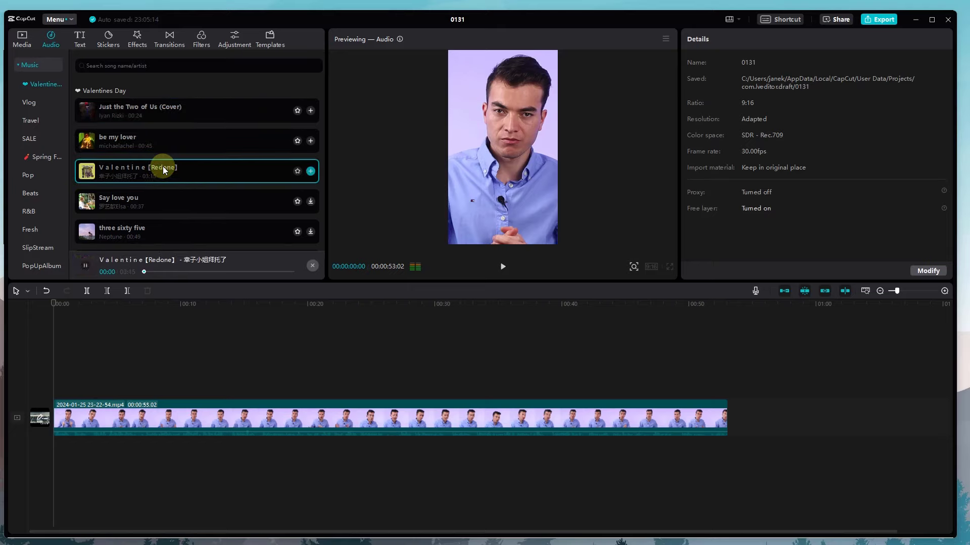
click(149, 197)
scroll(147, 198, down, 1)
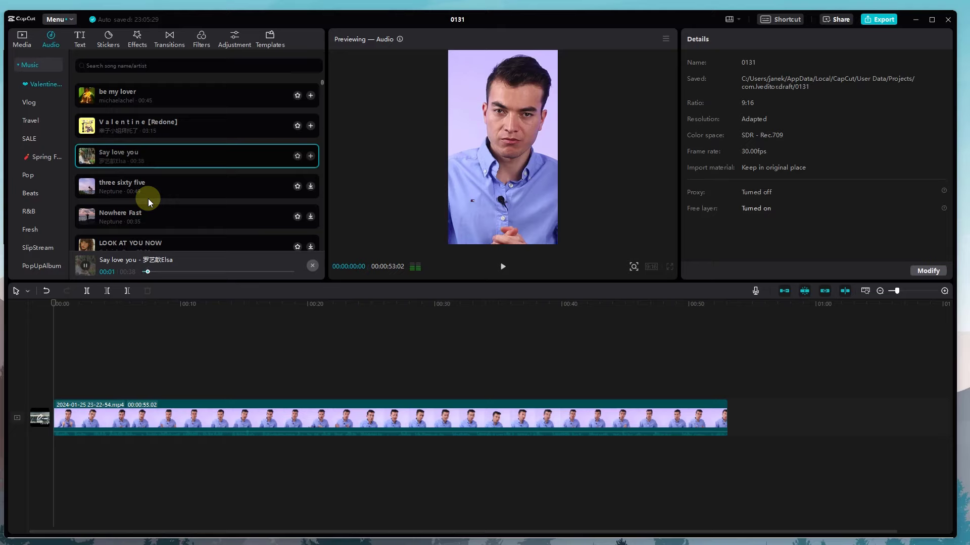
click(147, 191)
scroll(147, 189, down, 1)
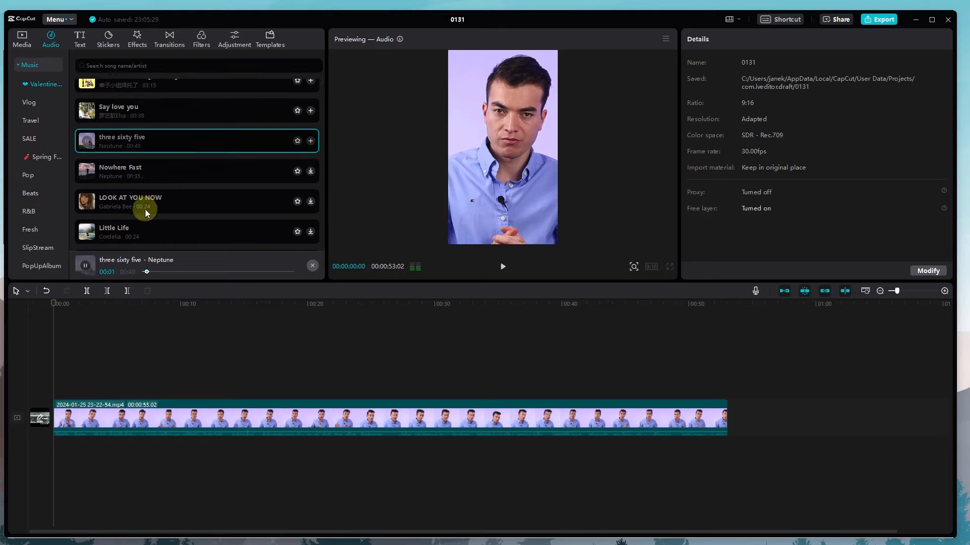
Step: Preview more Valentines Day songs further down the library, including LOOK AT YOU NOW, Wedding Day, love, BECAUSE OF YOU (Guitar Ver.) and Love Me Too
click(140, 225)
click(145, 205)
scroll(145, 205, down, 2)
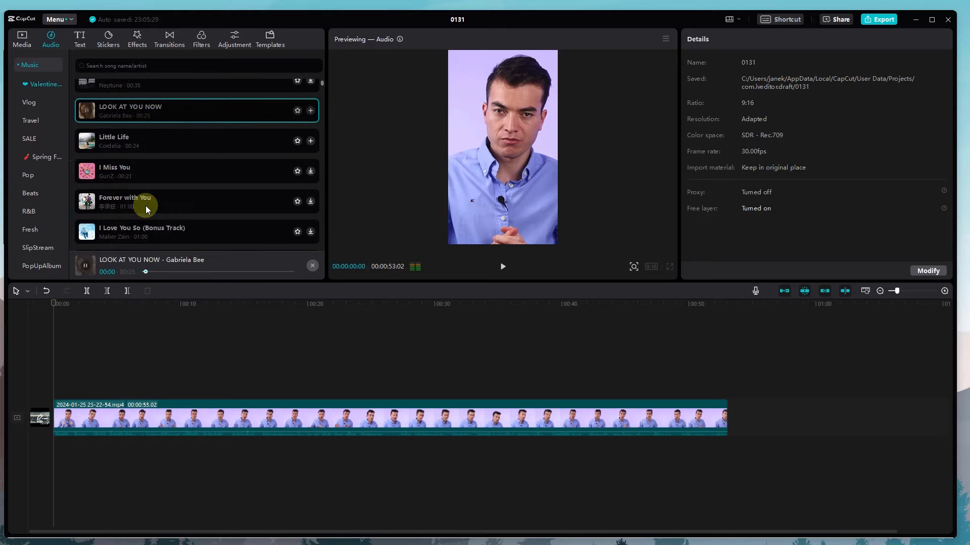
scroll(146, 206, down, 2)
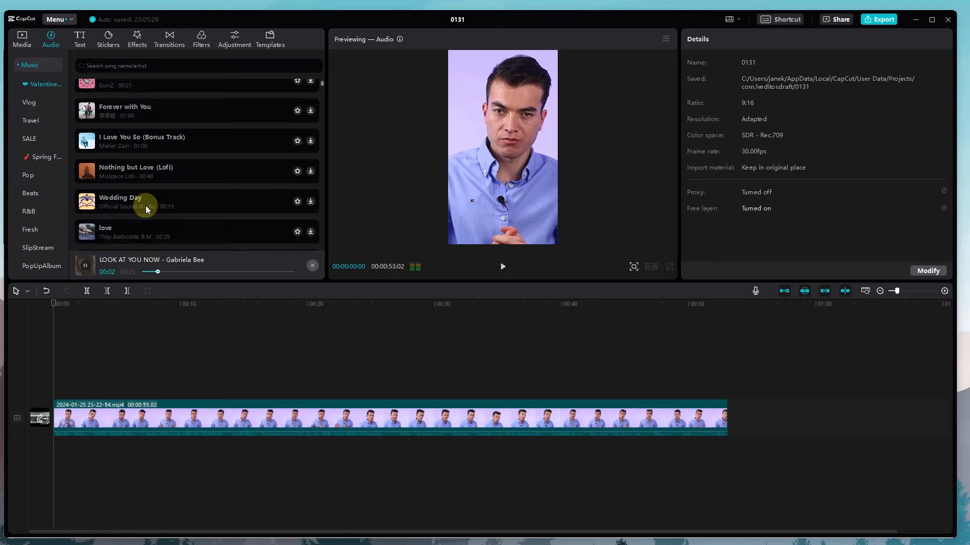
click(146, 205)
scroll(145, 203, down, 1)
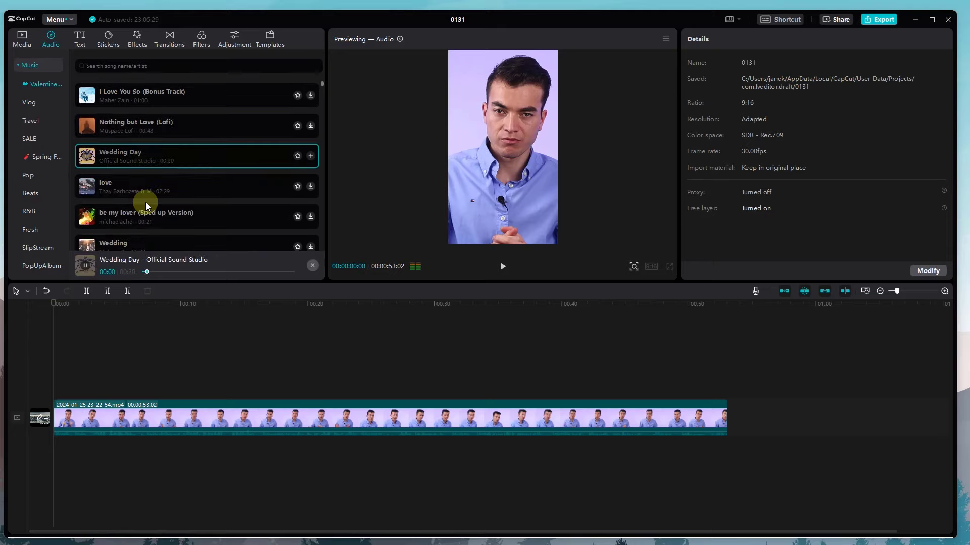
click(146, 198)
scroll(146, 198, down, 1)
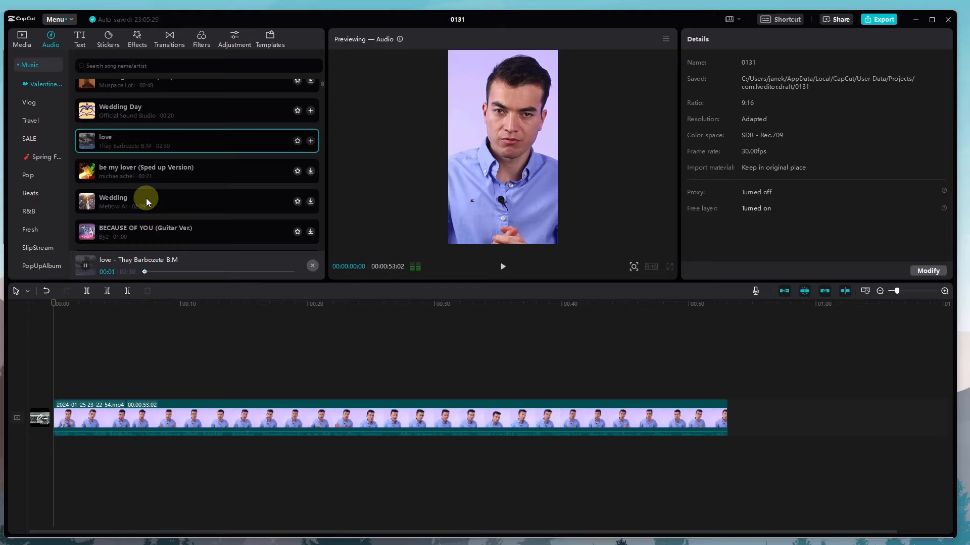
scroll(146, 198, down, 2)
click(144, 138)
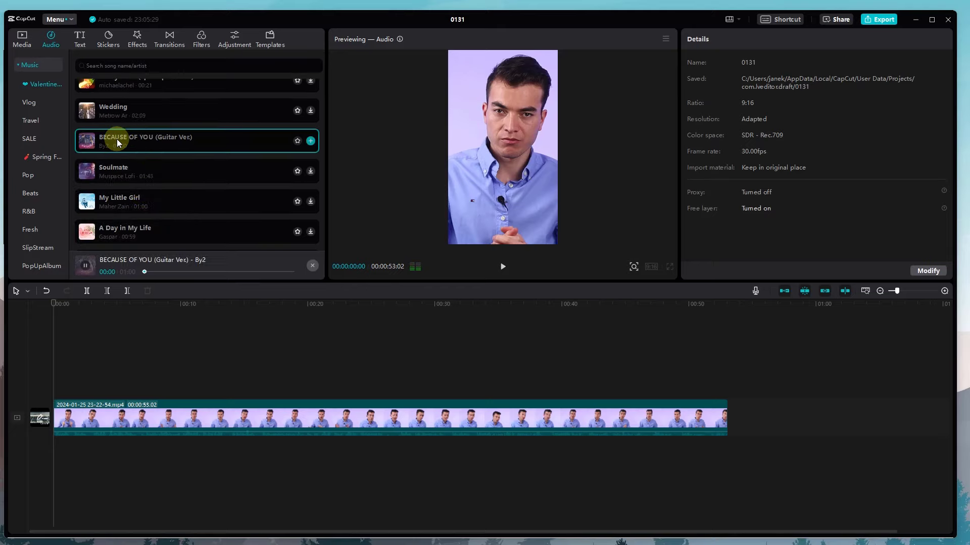
scroll(117, 141, down, 2)
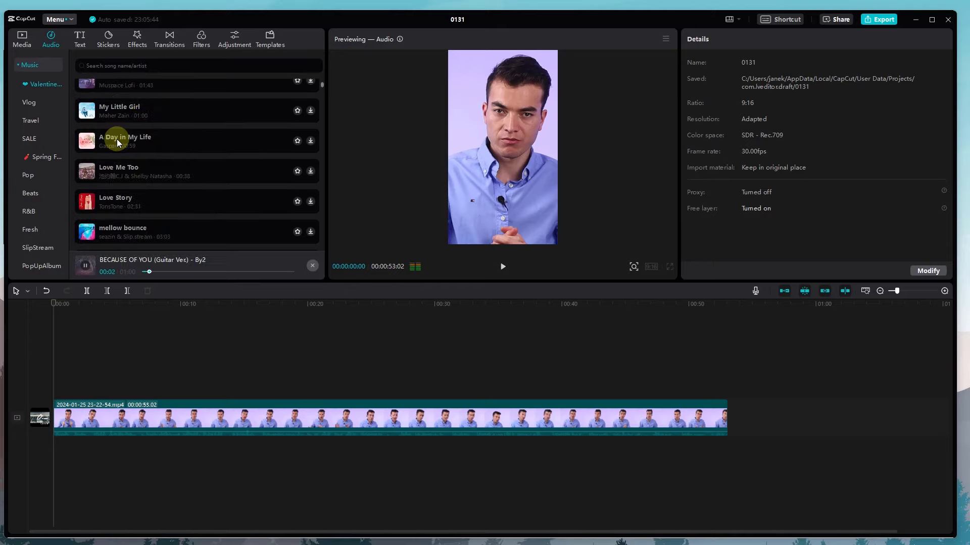
click(113, 176)
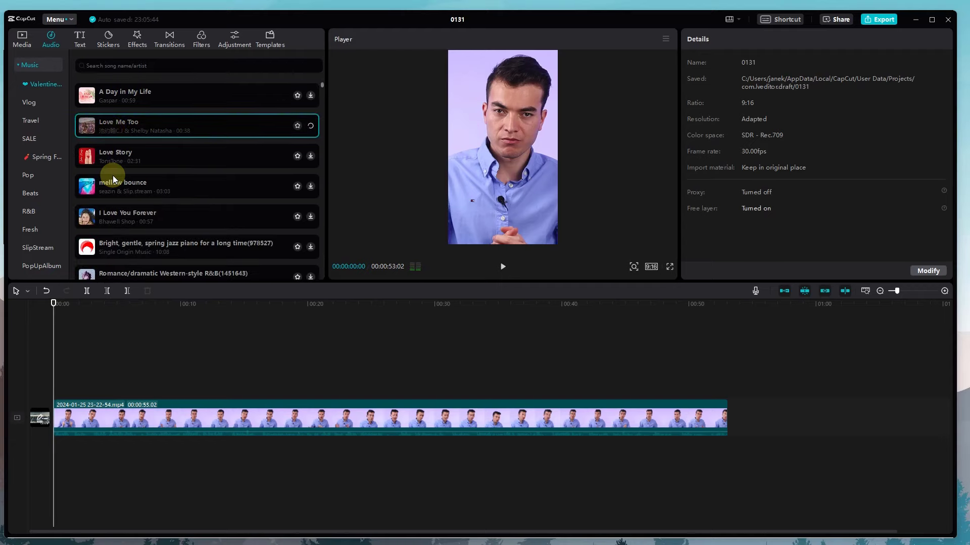
Step: Search the music library for "relaxed" and preview the reggae VIBES track and the cute Kawaii lo-fi track
click(116, 67)
text(relax)
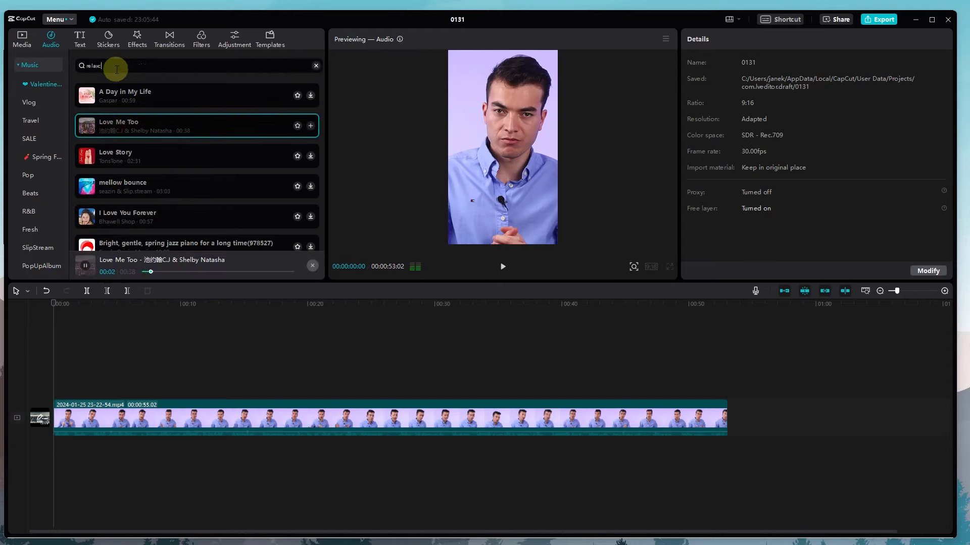
text(ed)
key(Return)
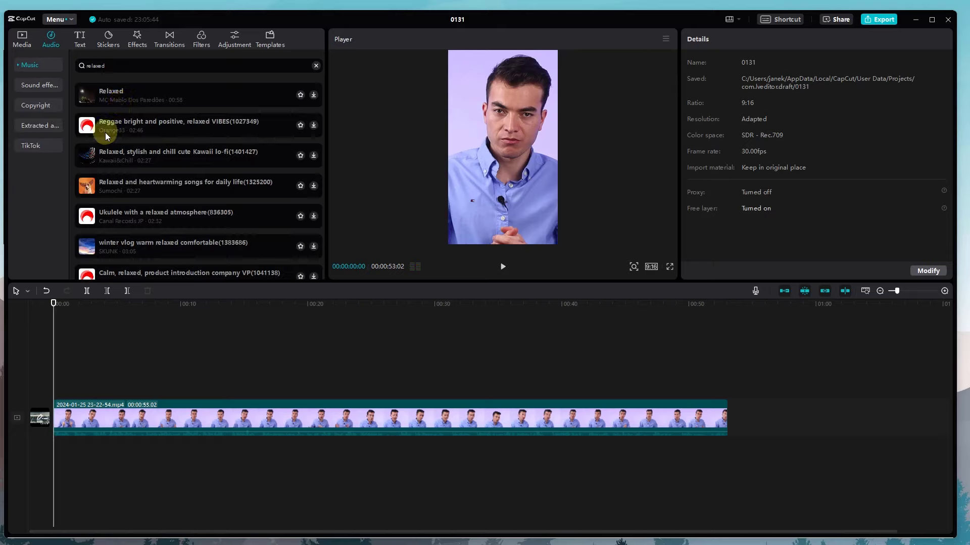
click(101, 125)
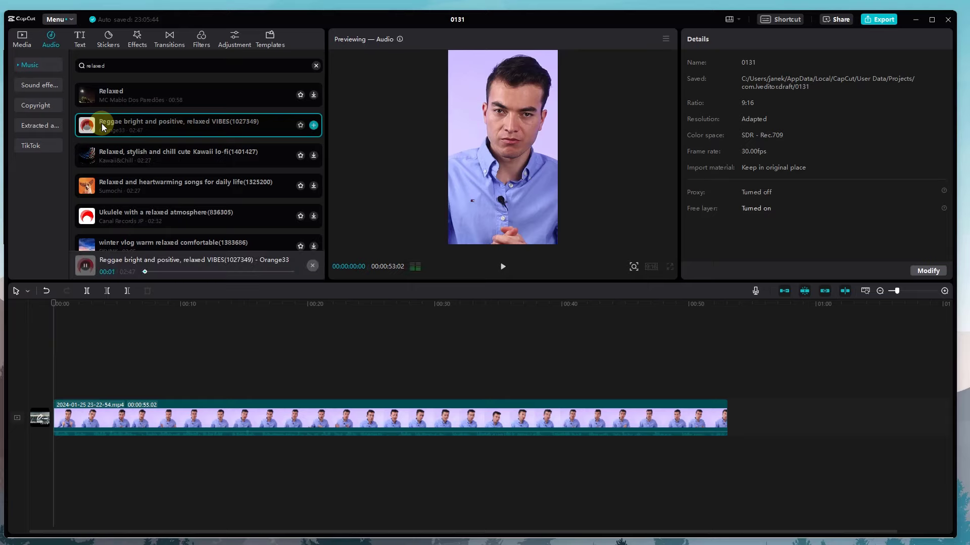
click(105, 150)
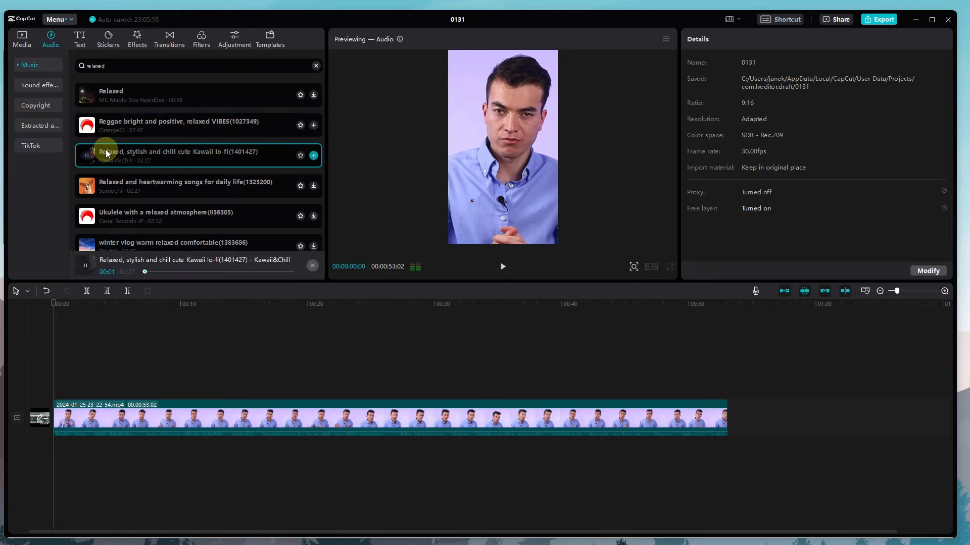
Step: Add the "Relaxed, stylish and chill cute Kawaii lo-fi" track beneath the video from the timeline's start and play it briefly
drag(105, 149, 17, 452)
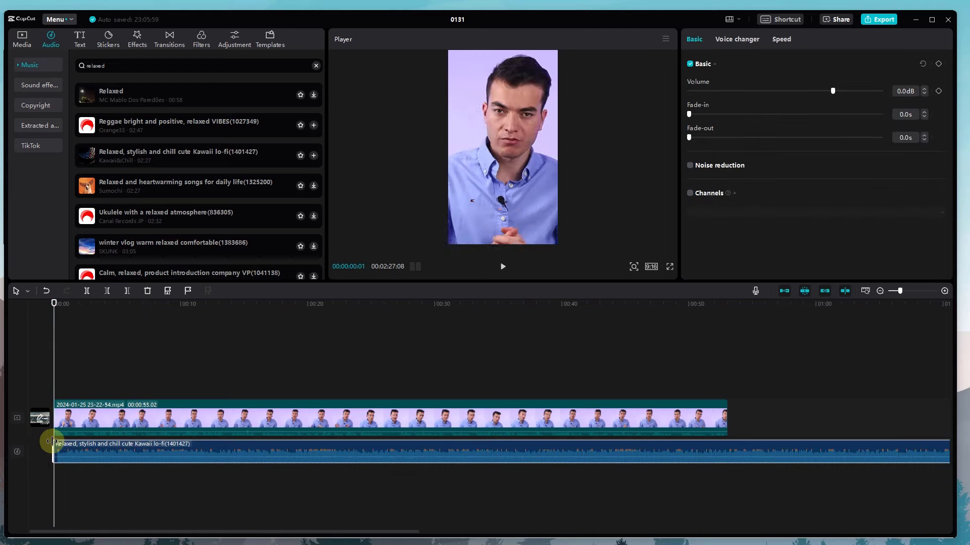
key(space)
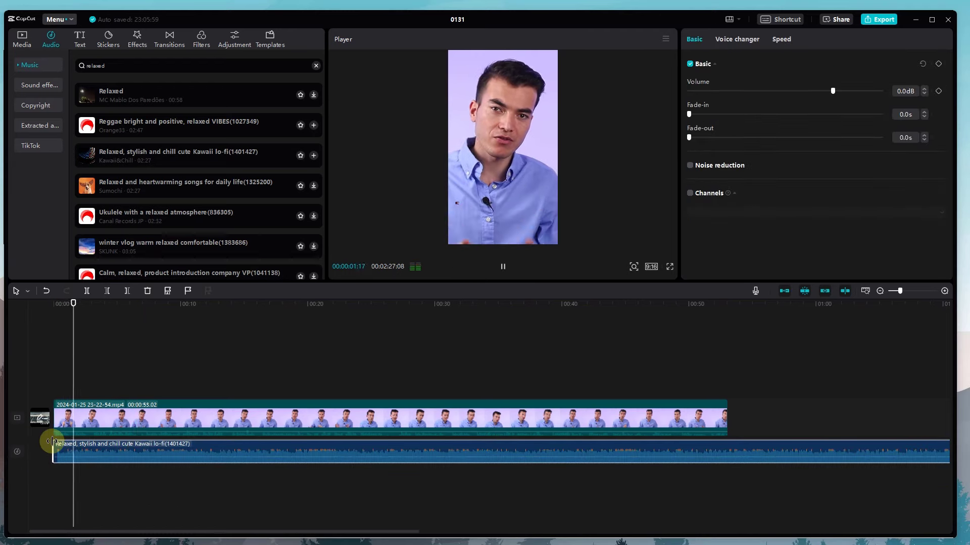
key(space)
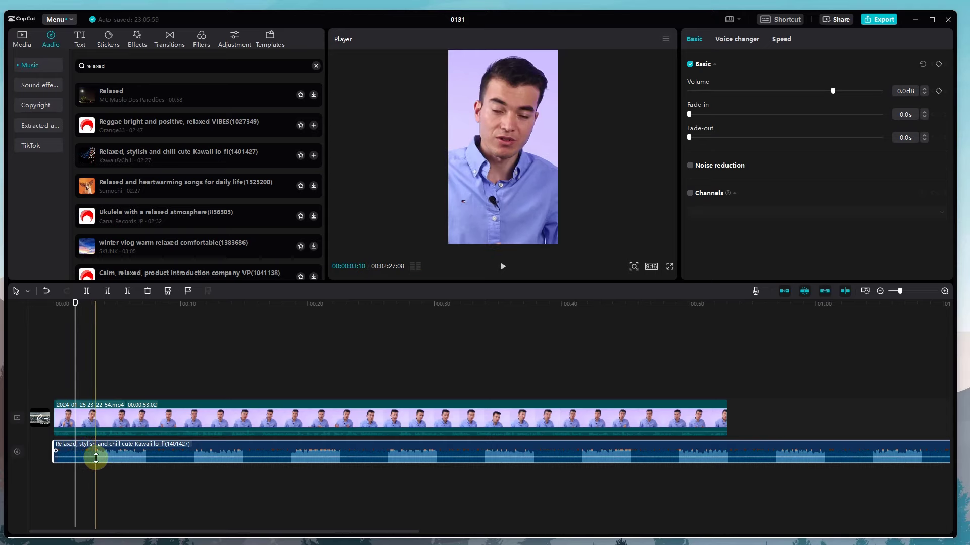
Step: Lower the music track's volume to -21.9 dB while listening, and give it a 2.2 s fade-in and a 2.1 s fade-out
drag(831, 88, 806, 91)
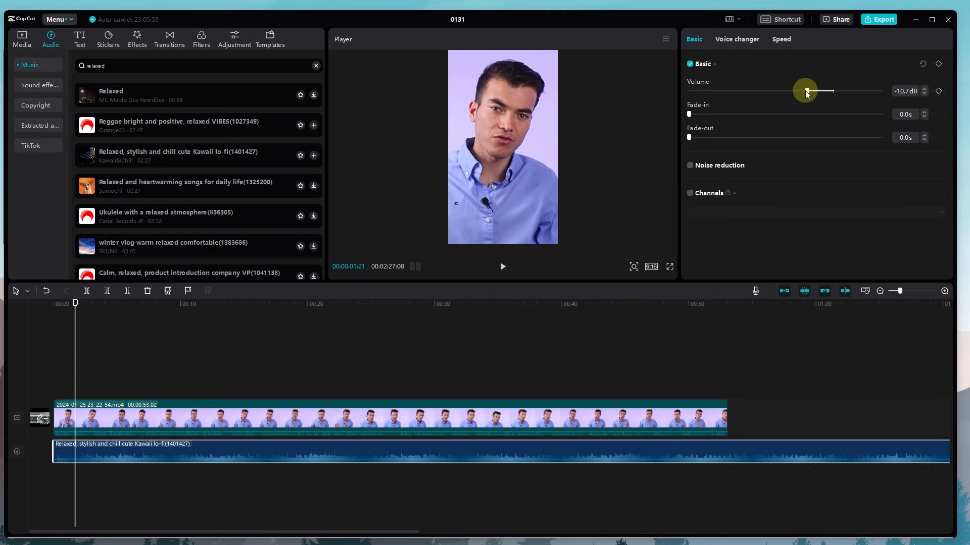
click(272, 458)
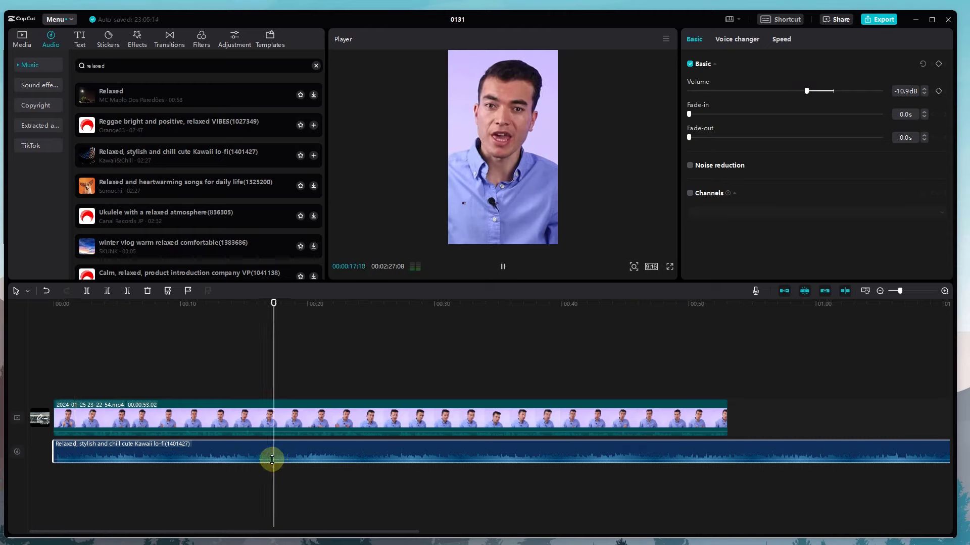
key(space)
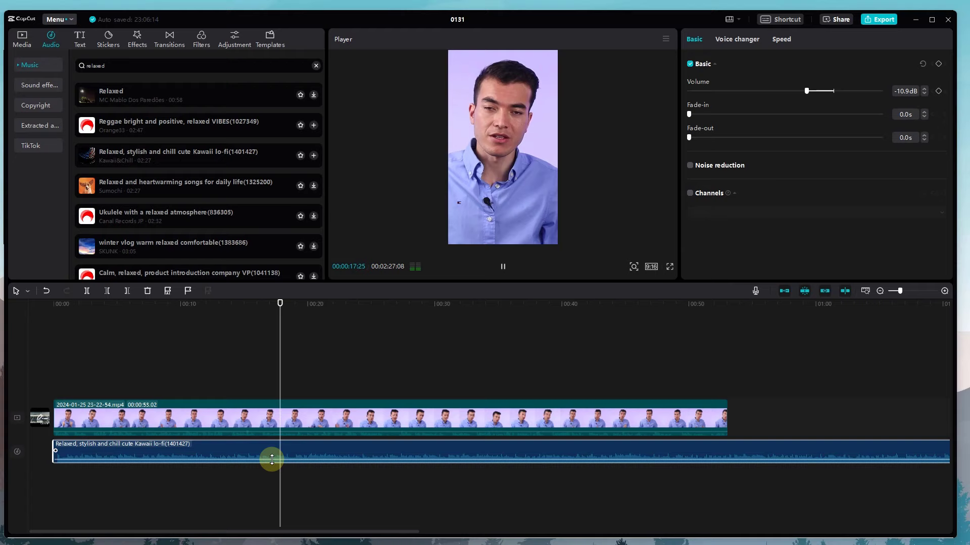
click(730, 114)
click(729, 137)
drag(818, 94, 779, 95)
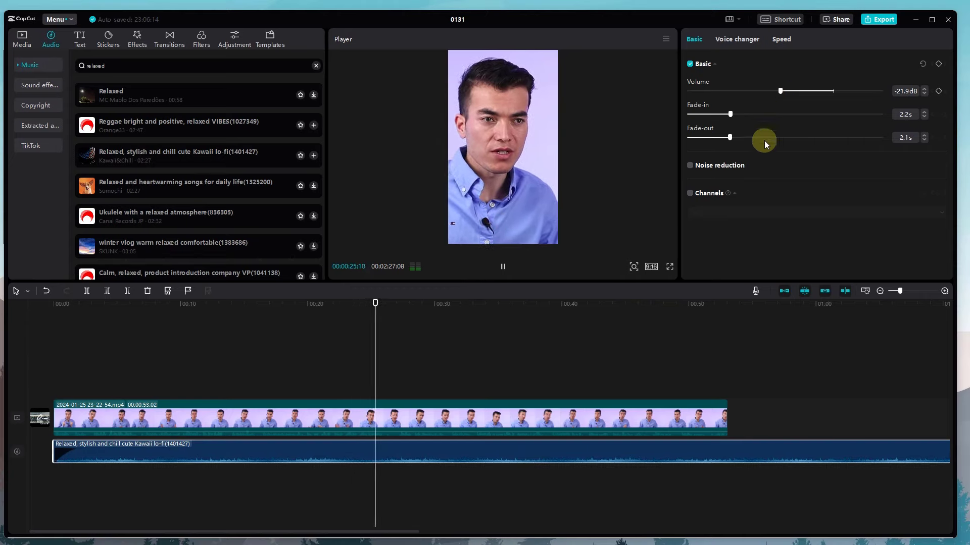
Step: Split the music track at the end of the video clip and delete the excess part after it
click(712, 314)
drag(733, 305, 727, 306)
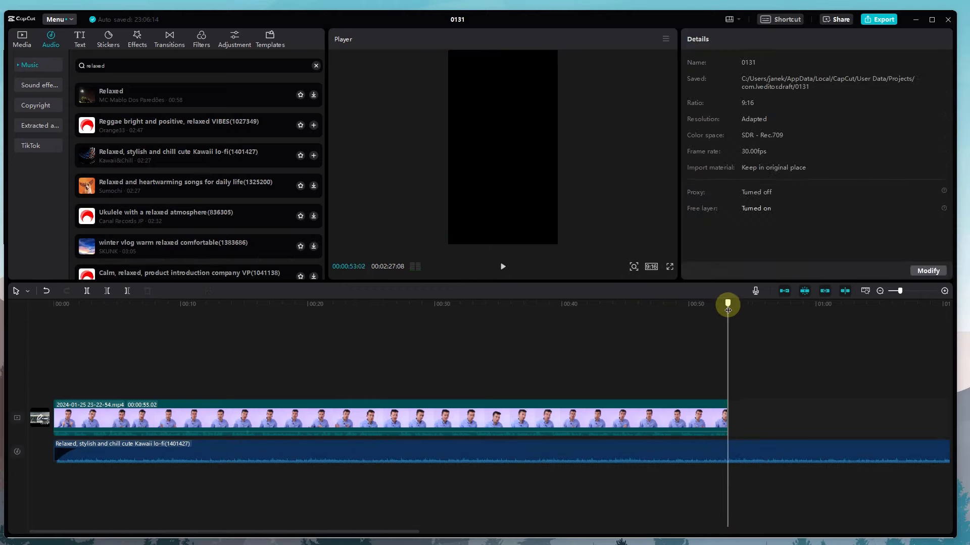
click(731, 444)
key(ctrl+b)
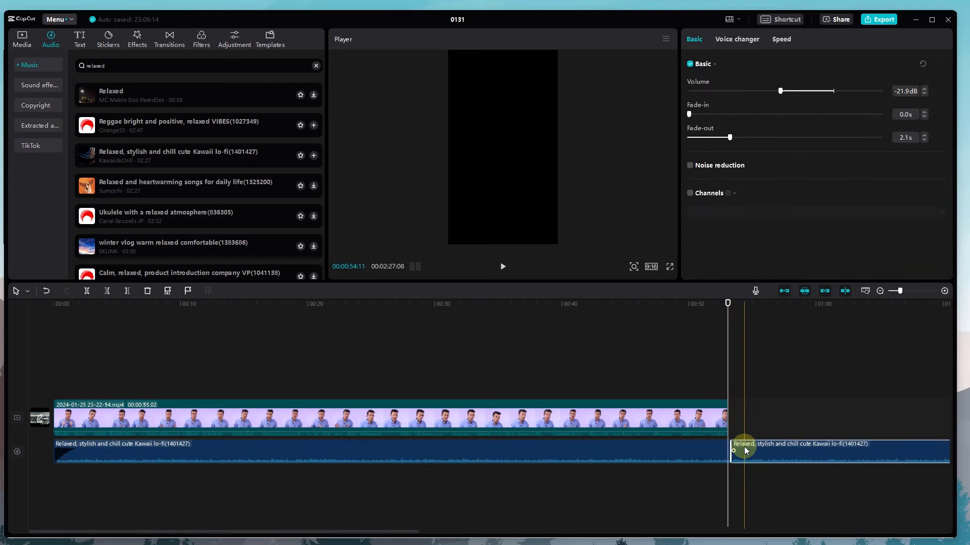
key(Delete)
Step: Set the trimmed music's fade-out to 1.8 s and its volume to -24.4 dB during playback, and return the playhead to the start
key(space)
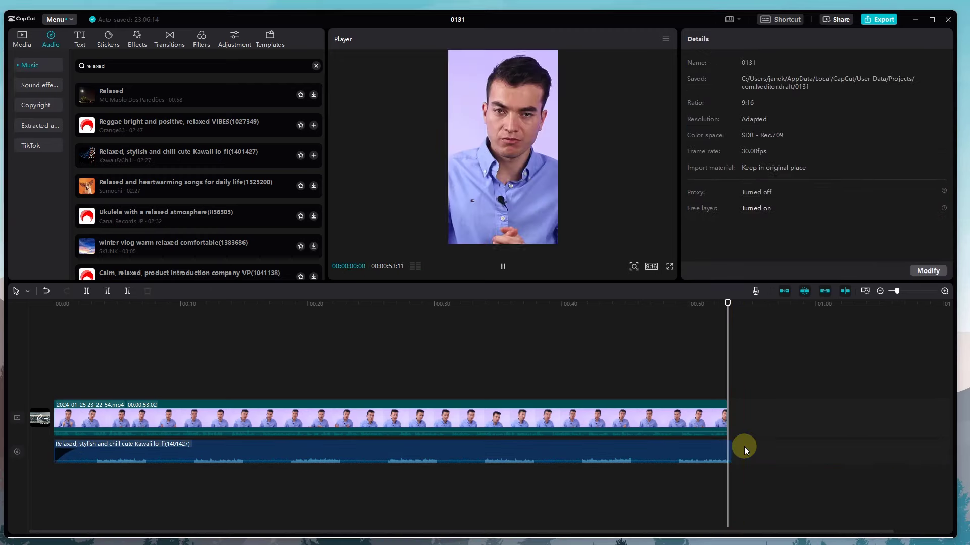
click(717, 444)
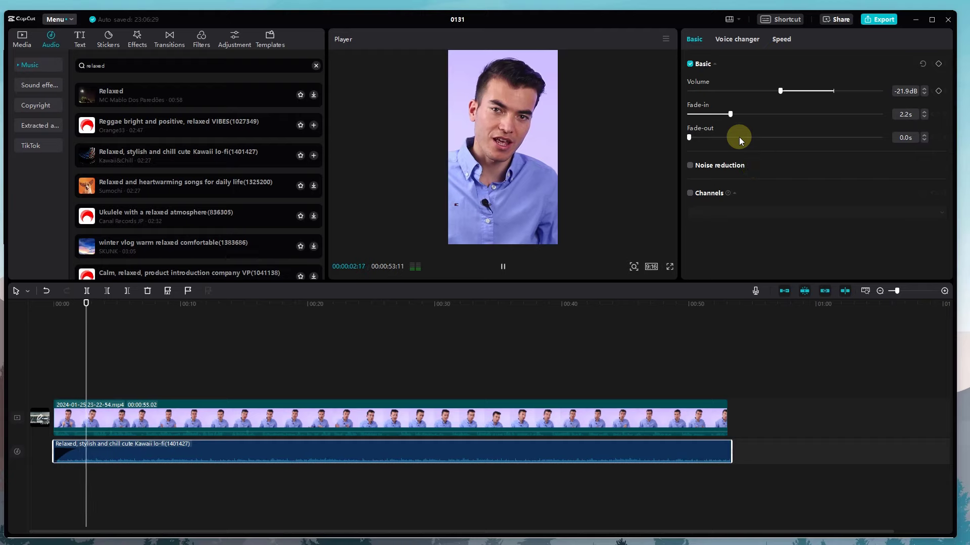
drag(738, 137, 724, 137)
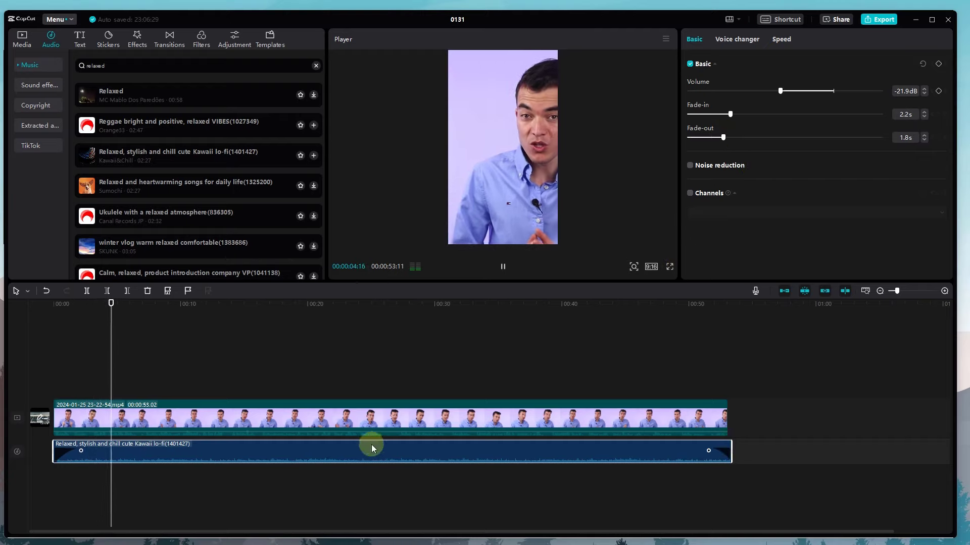
drag(780, 91, 771, 90)
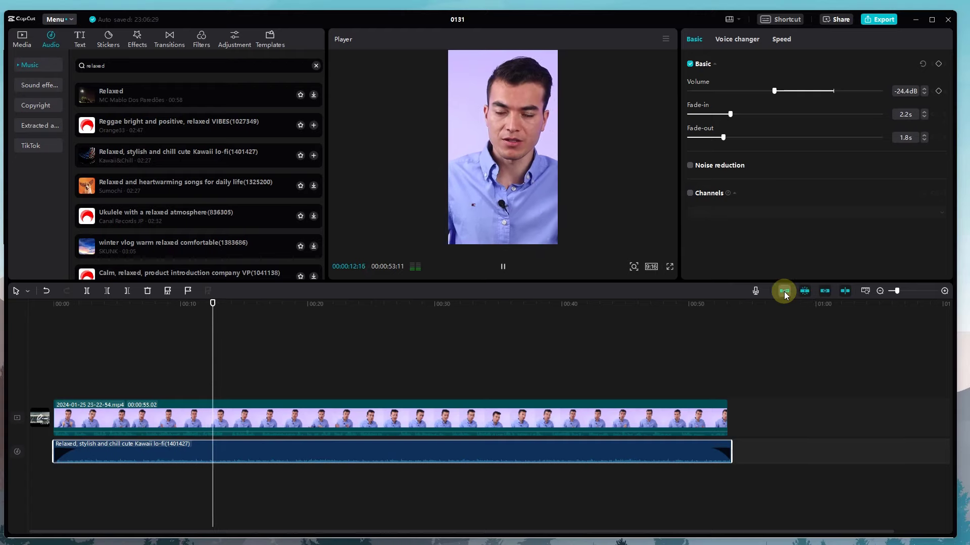
key(space)
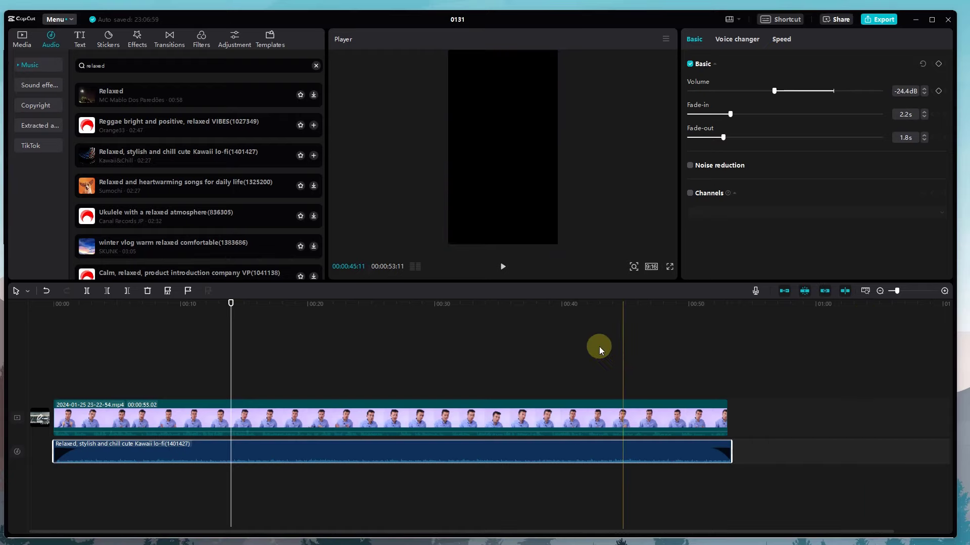
drag(555, 309, 53, 313)
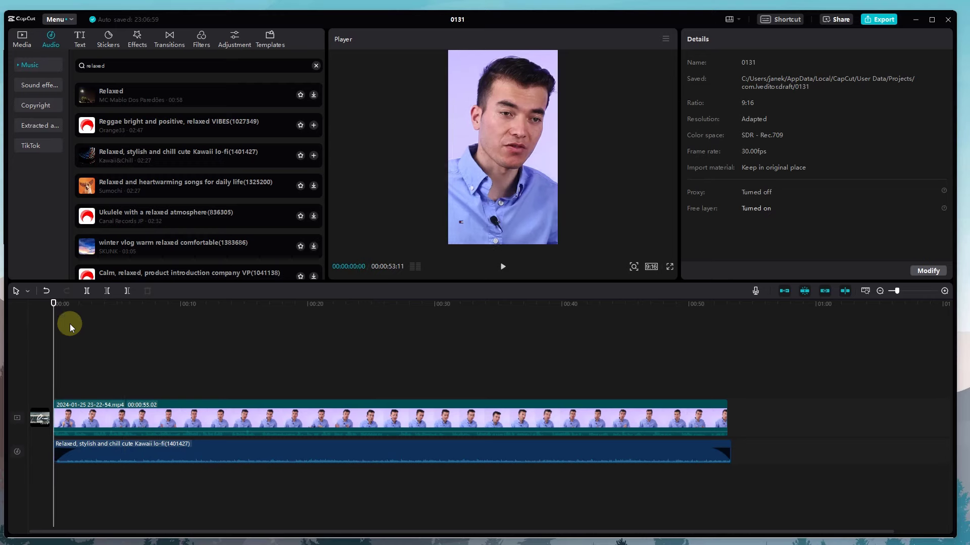
Step: Fit the whole project in the timeline and play the video clip from its start for a few seconds
click(283, 407)
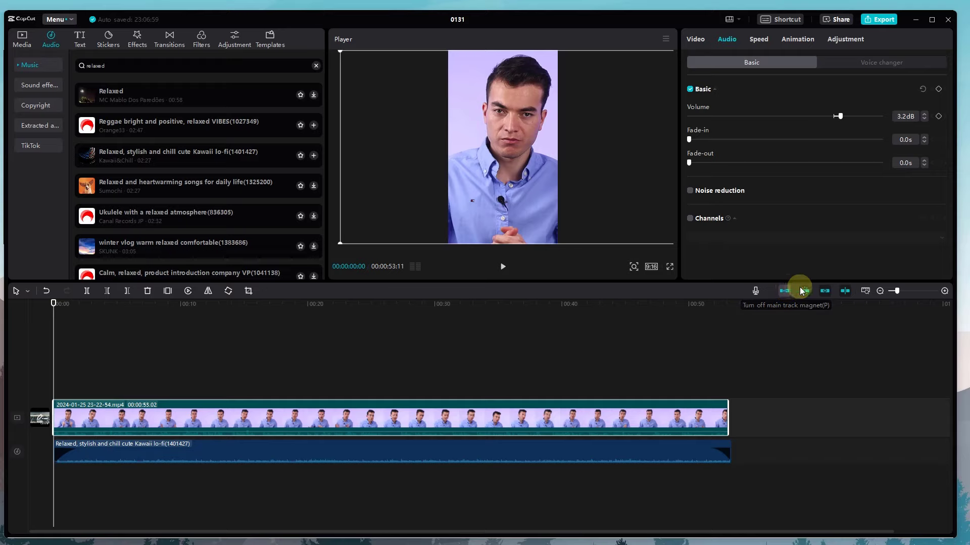
click(865, 291)
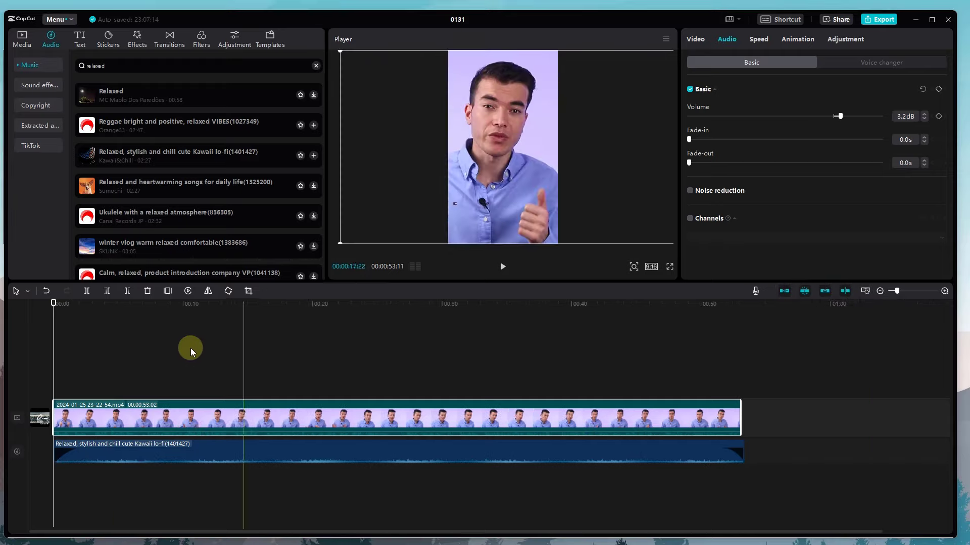
click(56, 404)
key(space)
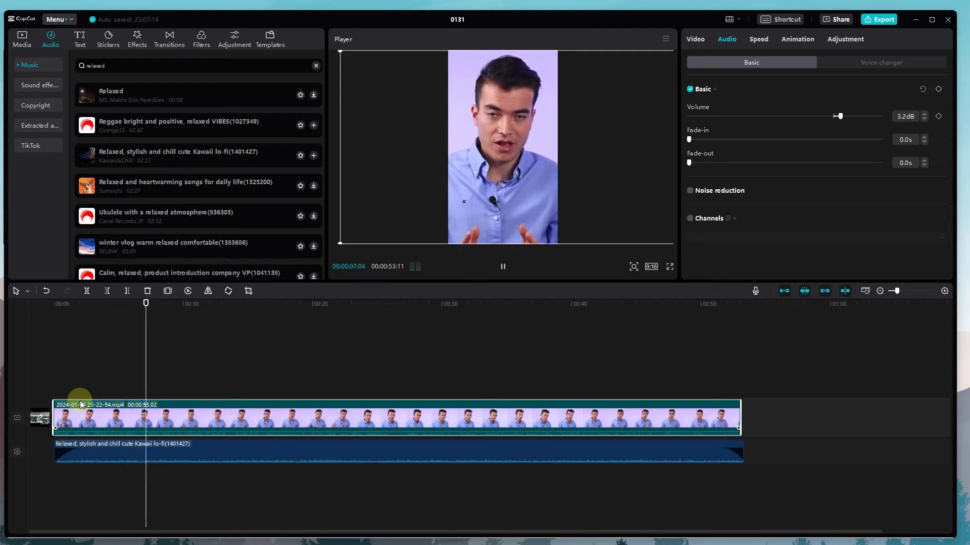
key(space)
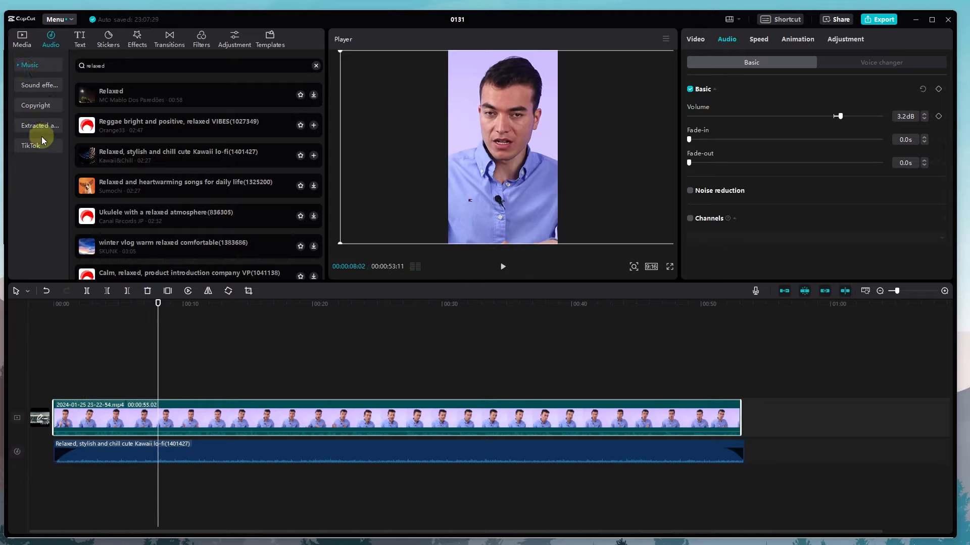
Step: Generate English auto captions for the video and dismiss the AI presenter tip
click(79, 40)
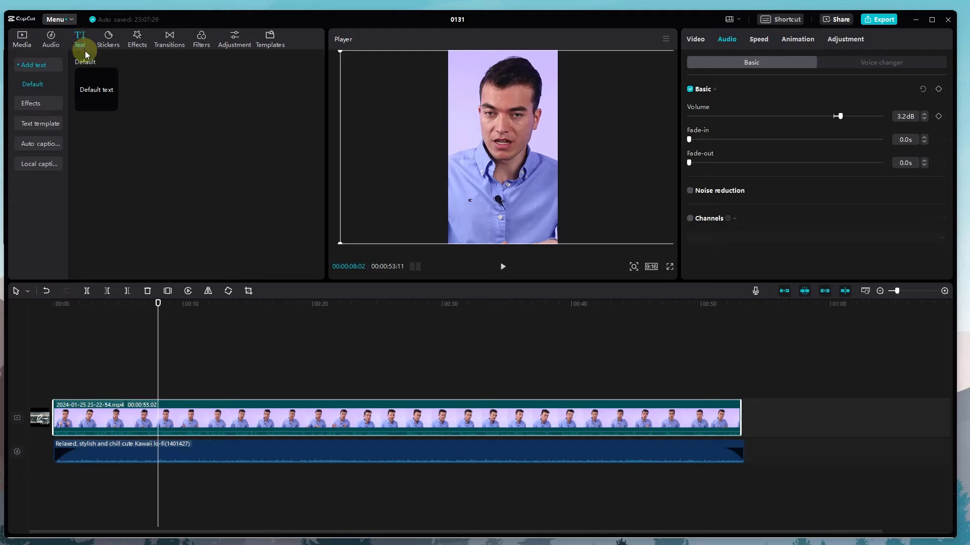
click(37, 145)
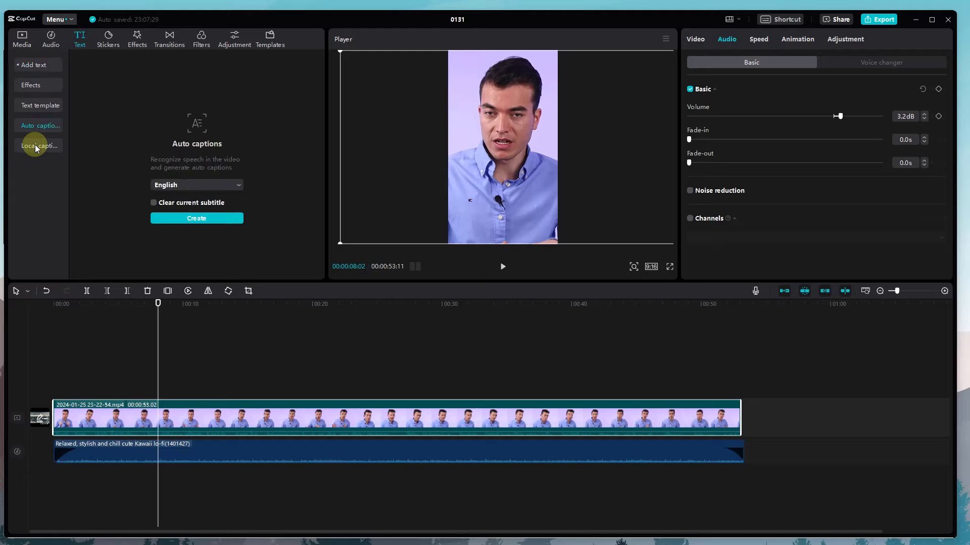
click(197, 219)
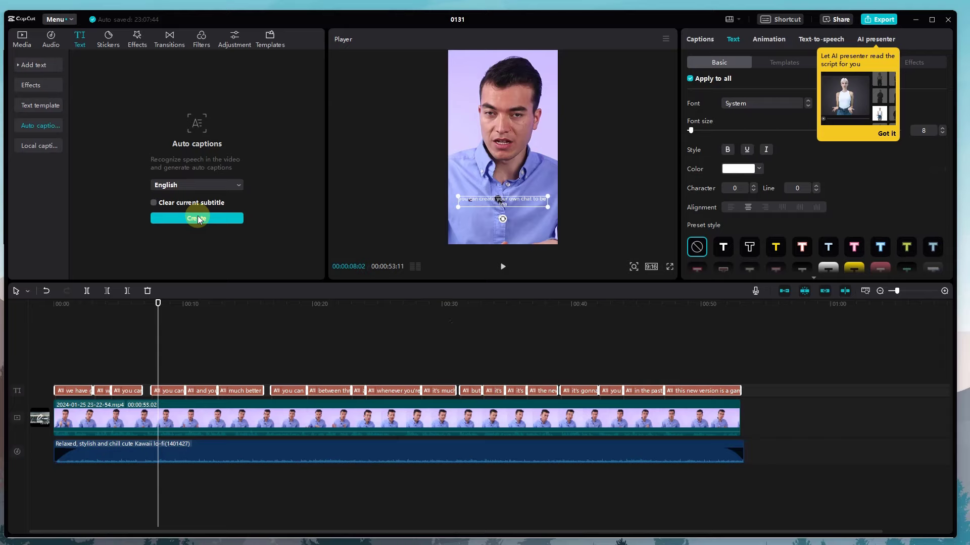
click(888, 133)
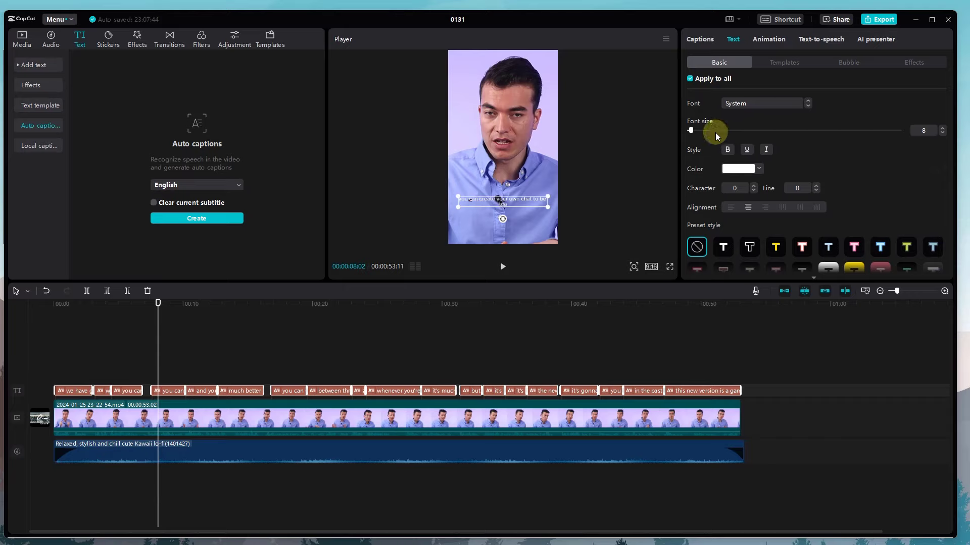
Step: Set all captions to font size 20 in the Proxima Nova A Semibold font
drag(715, 133, 704, 132)
drag(701, 133, 700, 134)
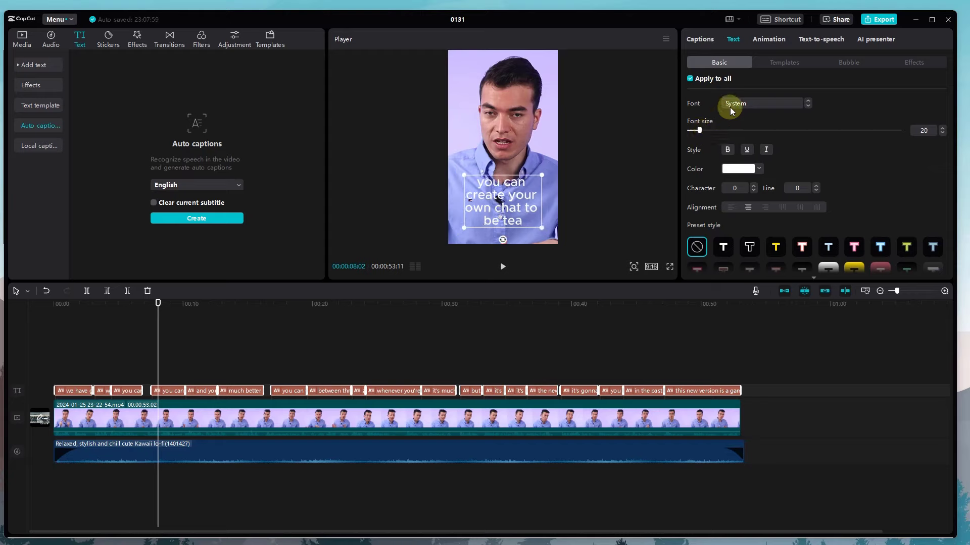
click(753, 105)
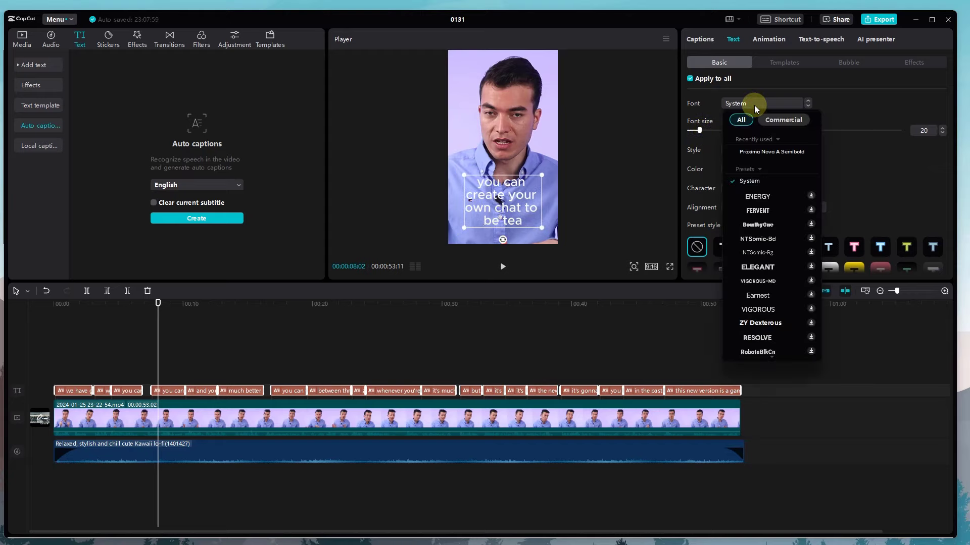
click(769, 151)
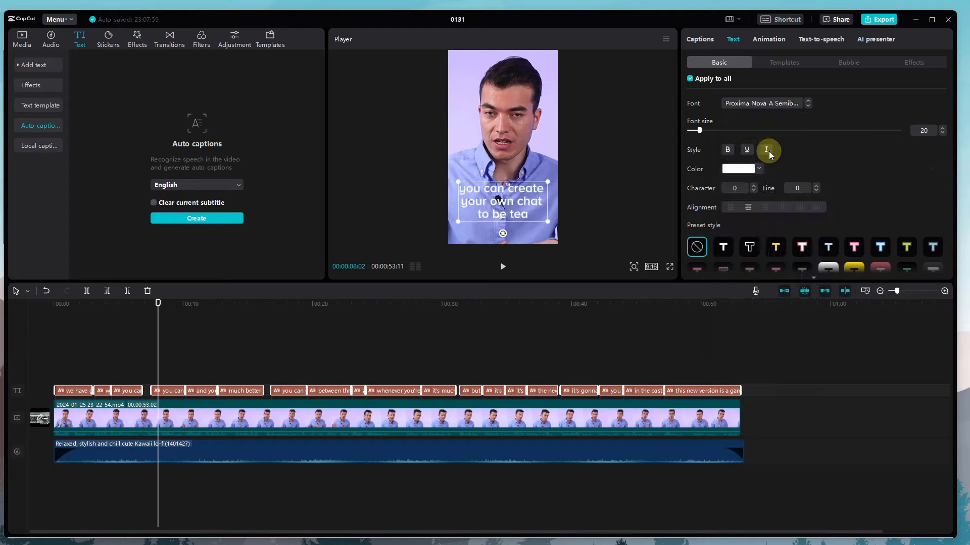
click(762, 103)
click(848, 149)
Step: Change the text color of all captions to black
click(759, 169)
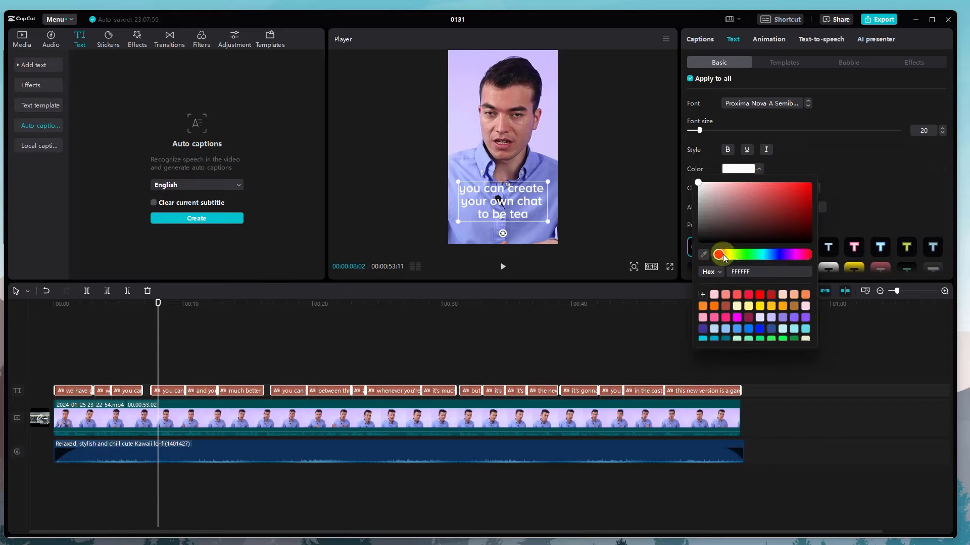
click(717, 240)
click(843, 172)
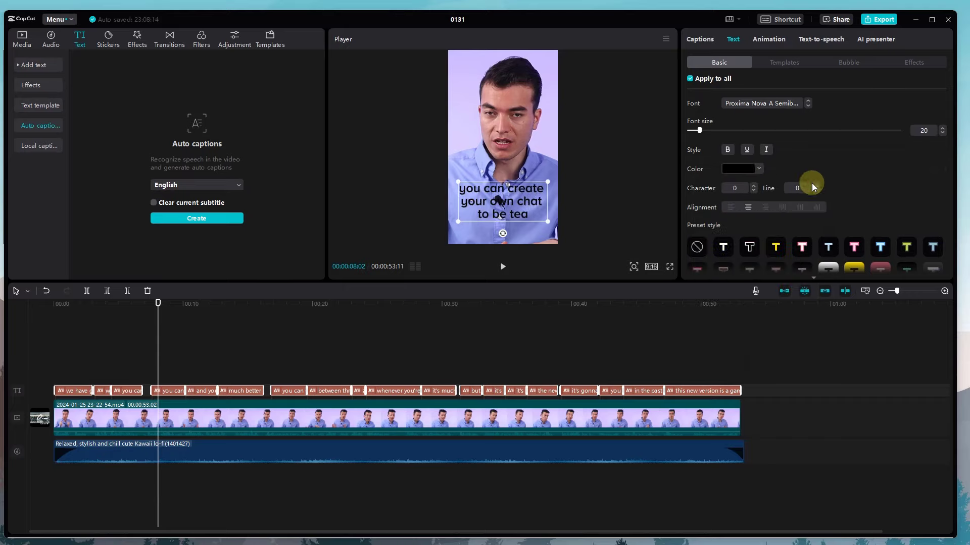
Step: Turn on a background behind all captions and choose the shape that follows each text line's width
scroll(754, 198, down, 3)
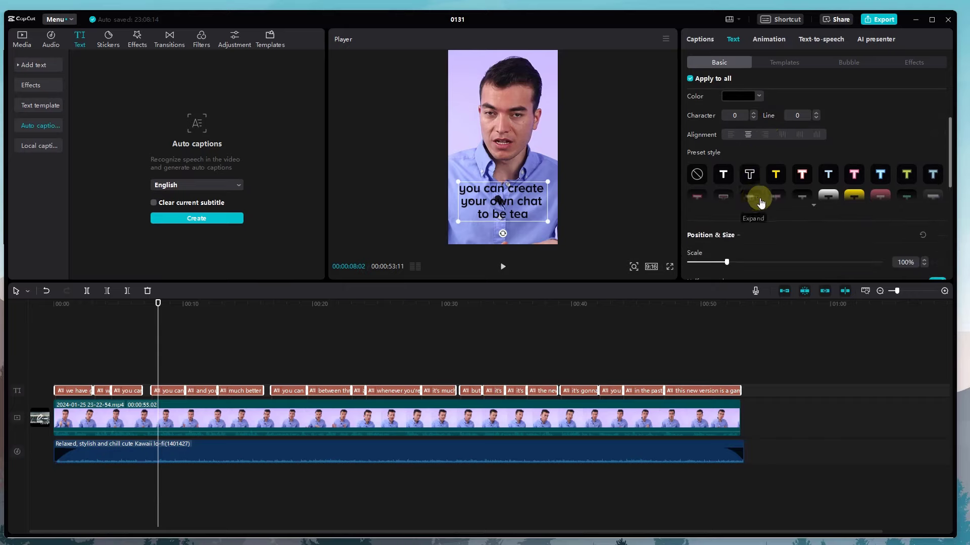
scroll(813, 190, down, 6)
scroll(770, 195, up, 4)
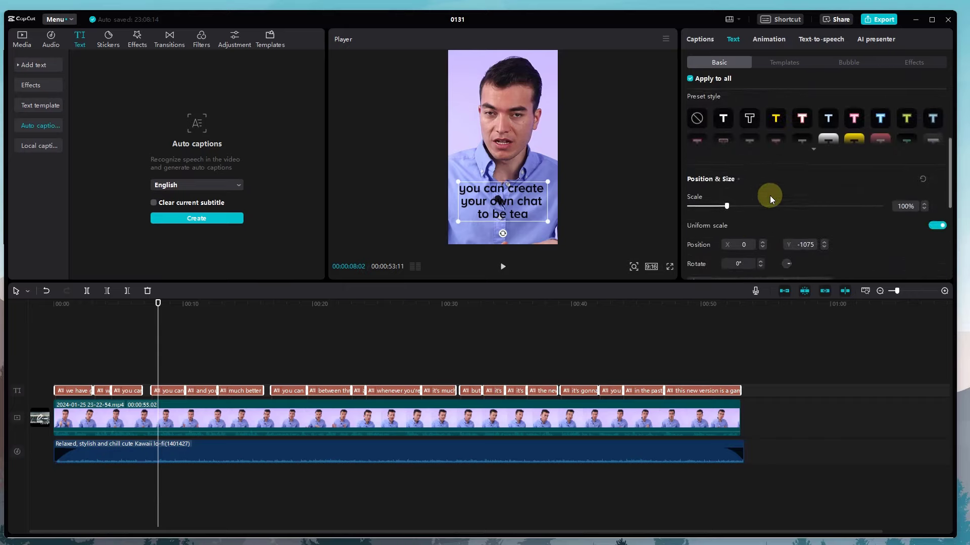
scroll(738, 187, down, 7)
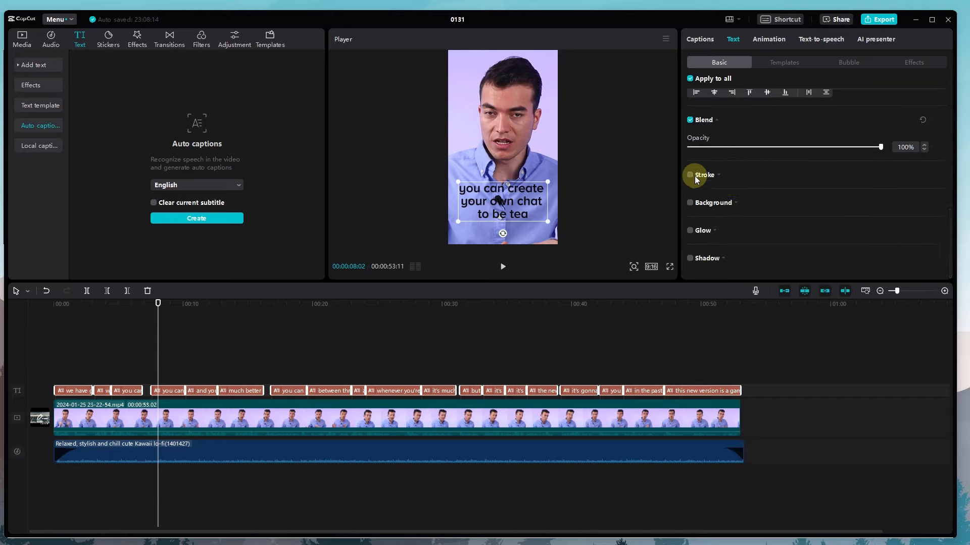
click(690, 202)
scroll(734, 202, down, 6)
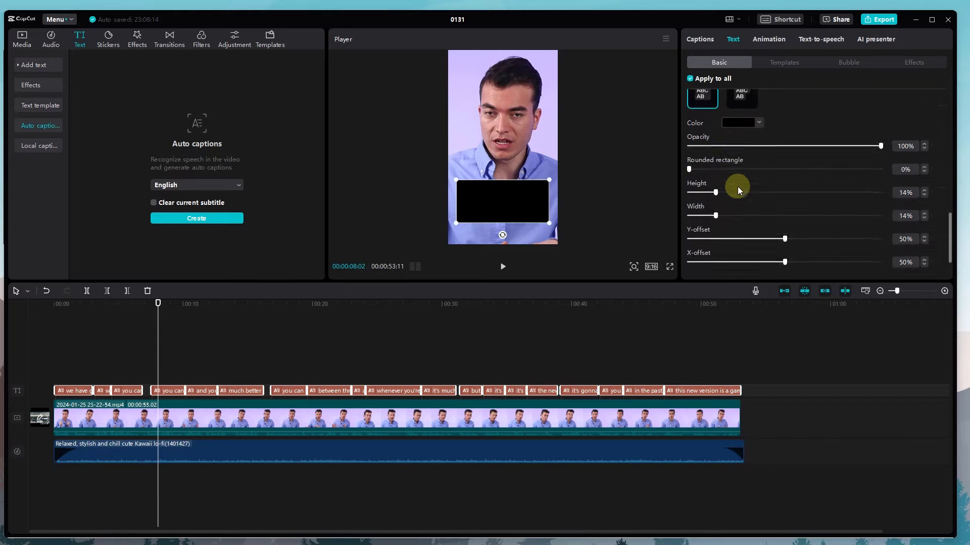
scroll(738, 166, up, 2)
click(734, 116)
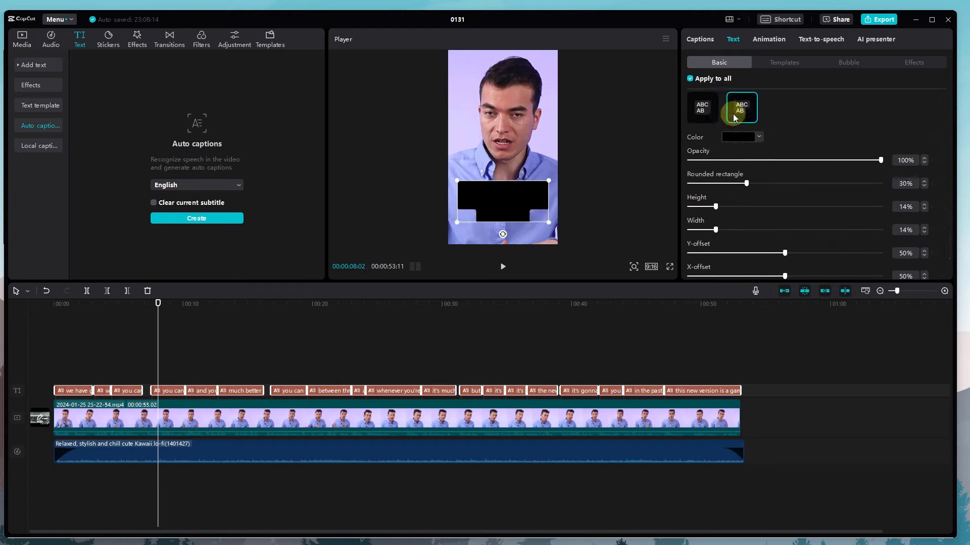
click(703, 109)
click(735, 116)
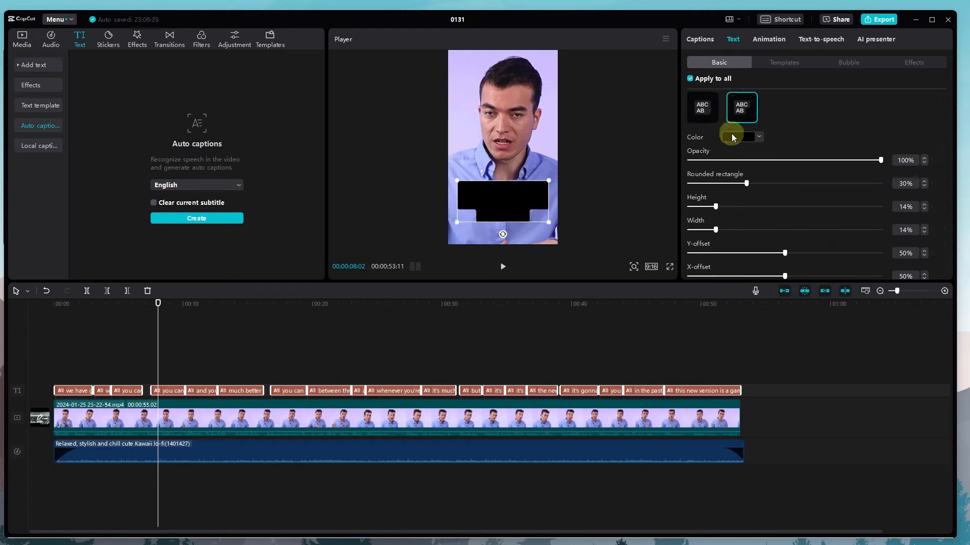
Step: Set the caption background color to white (FFFFFF)
click(744, 135)
click(722, 167)
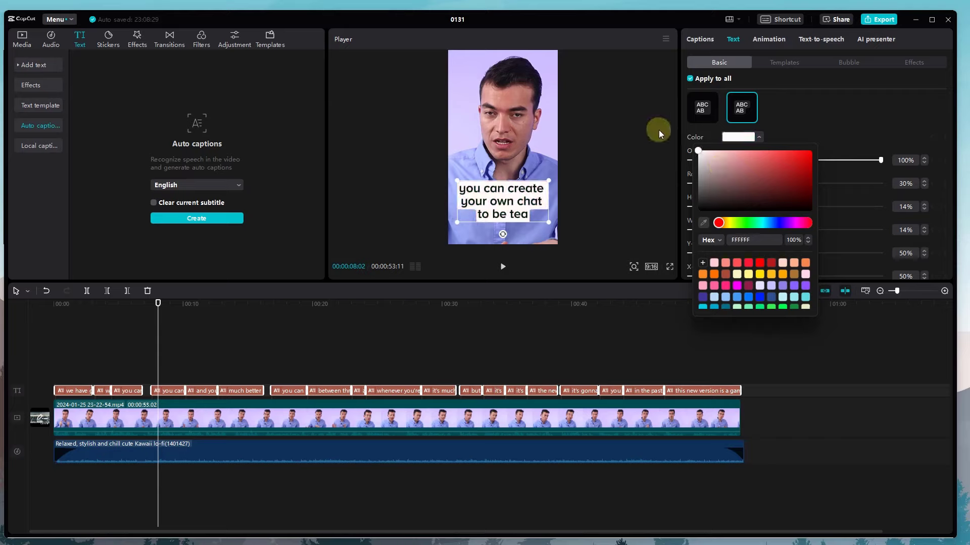
click(796, 129)
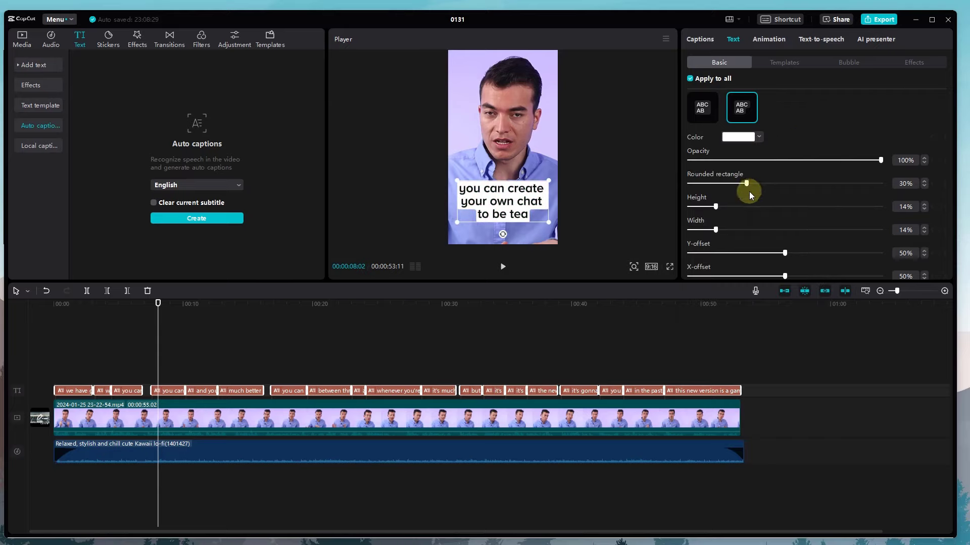
Step: Compare both caption background shapes at 77% rounding, keep the single-block shape, and reduce its rounding to 45%
drag(746, 183, 836, 185)
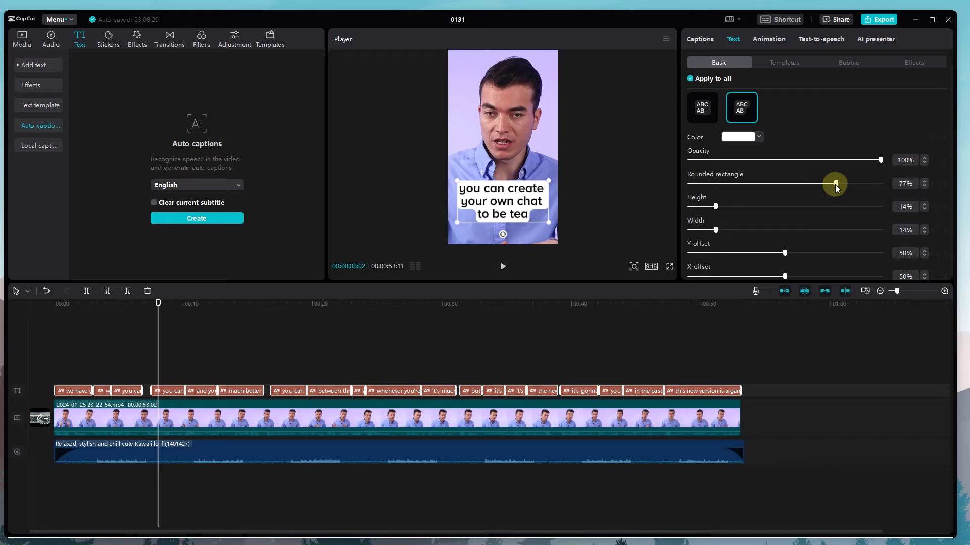
click(702, 108)
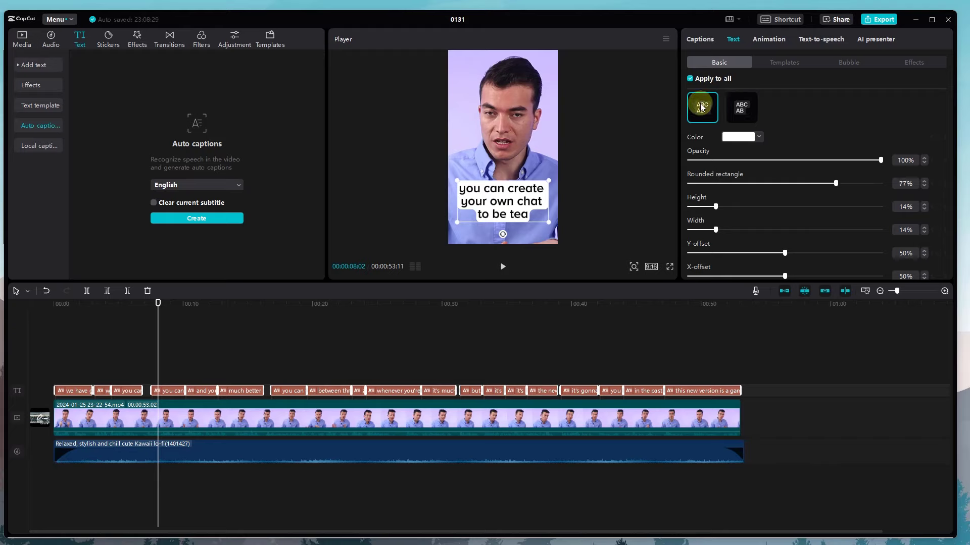
click(738, 101)
click(702, 107)
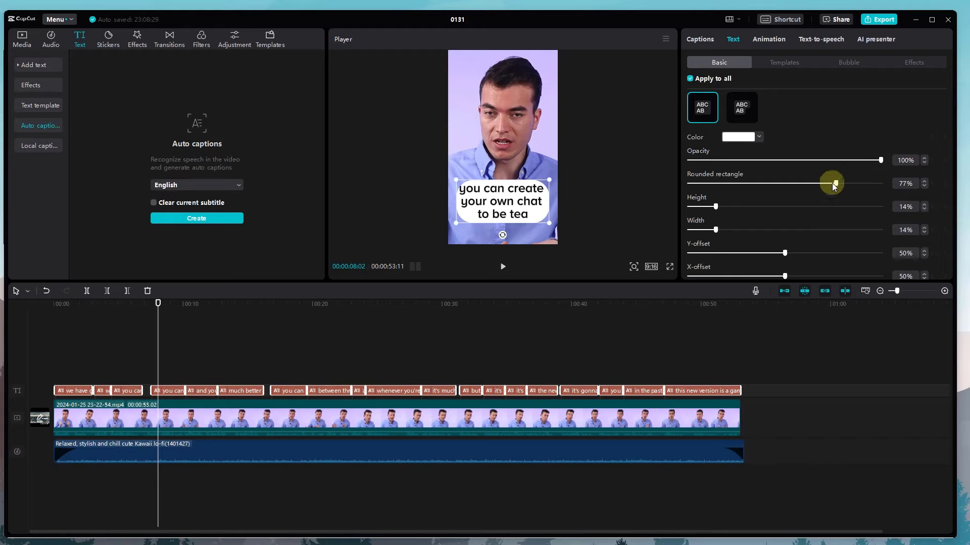
drag(832, 182, 777, 184)
Step: Scale all captions to 72% and set their background rounding to 47%, checking the result in a short playback
scroll(781, 166, up, 5)
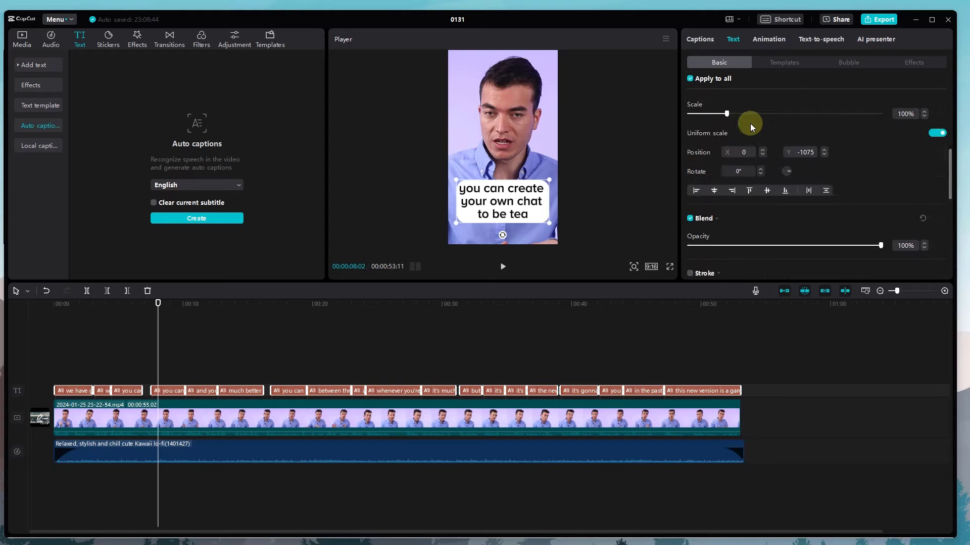
drag(727, 114, 716, 114)
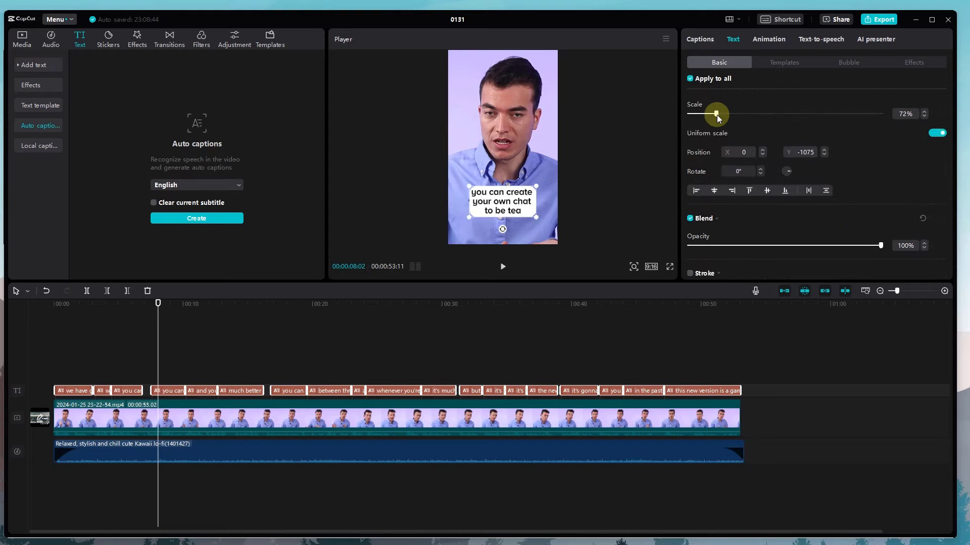
scroll(776, 186, down, 5)
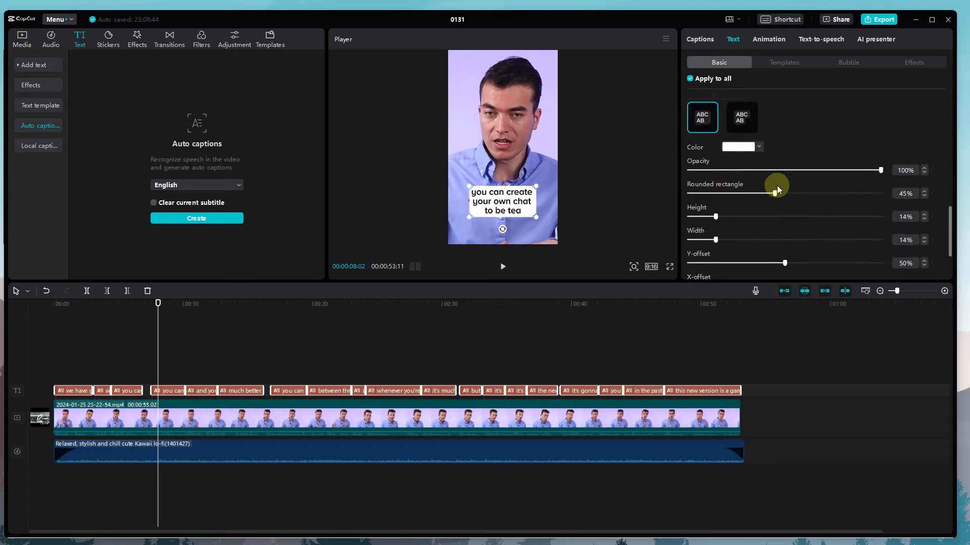
scroll(777, 189, down, 1)
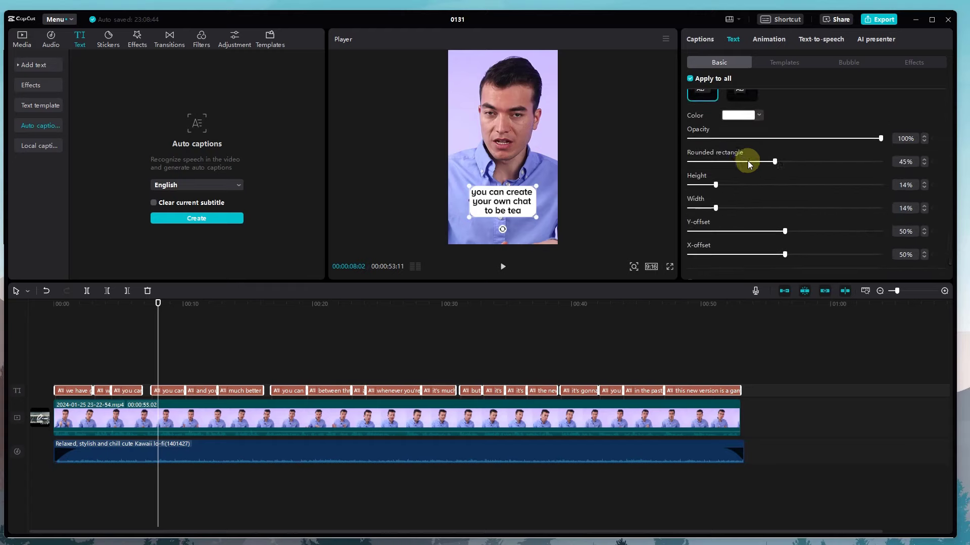
mouse_move(779, 161)
mouse_down()
mouse_move(819, 162)
mouse_move(727, 162)
mouse_move(778, 162)
mouse_up()
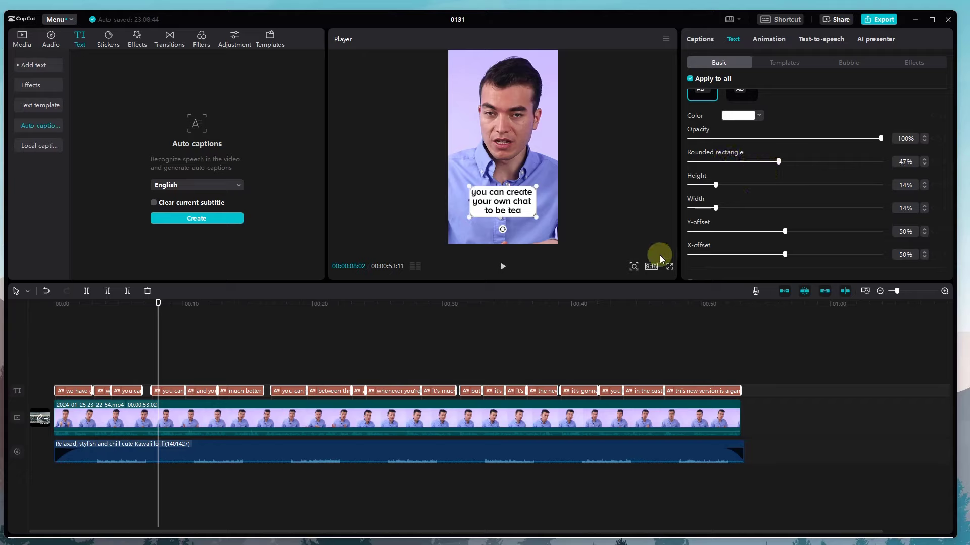
click(504, 266)
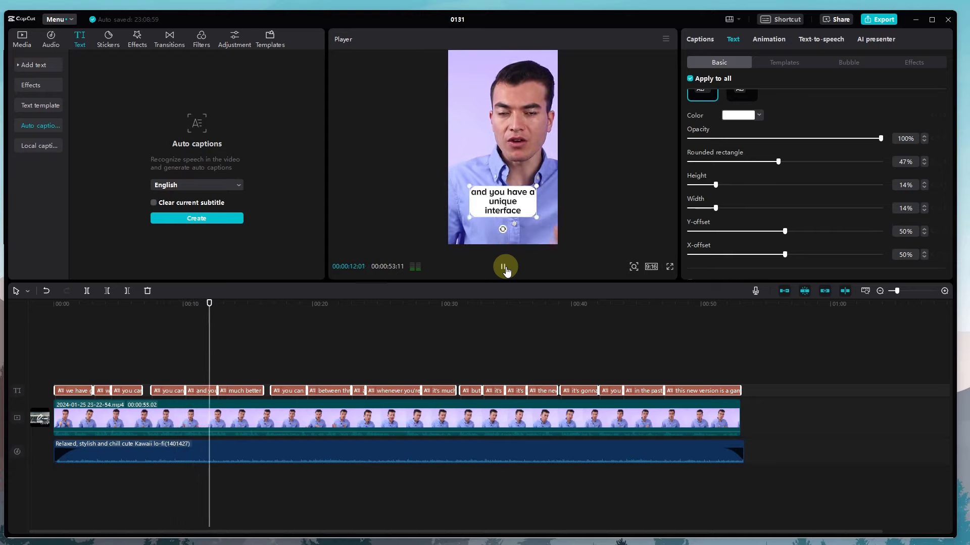
click(504, 266)
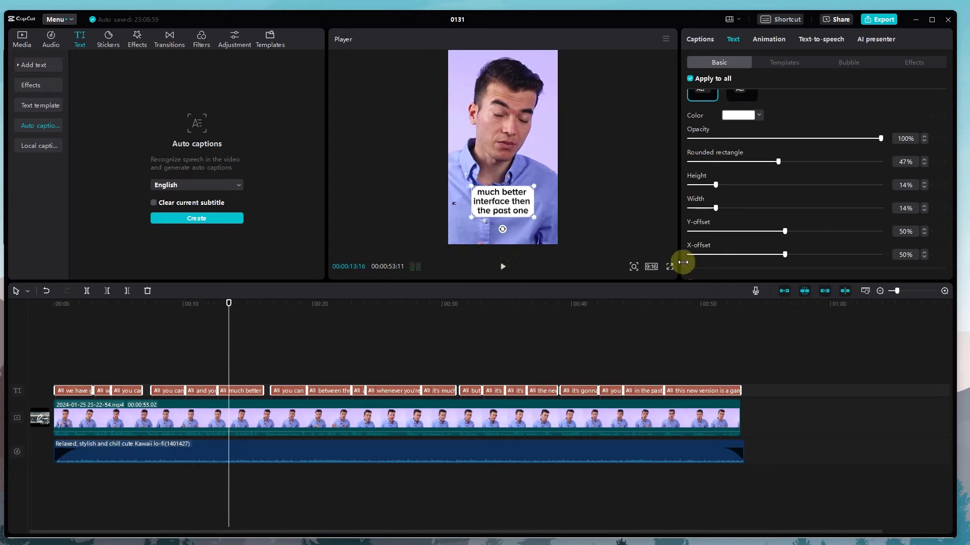
Step: Expand the preset caption styles and look through the full set
scroll(780, 232, down, 2)
scroll(780, 233, up, 10)
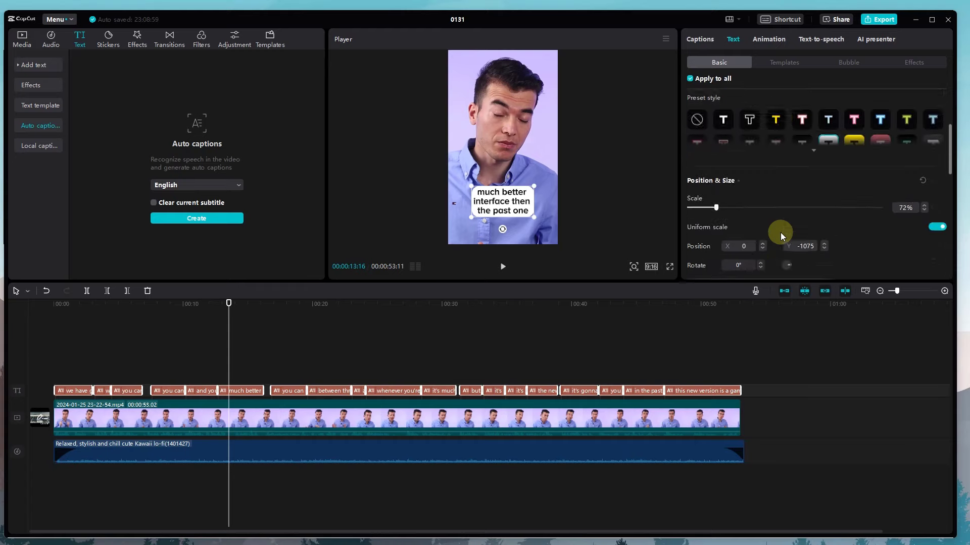
scroll(780, 232, down, 2)
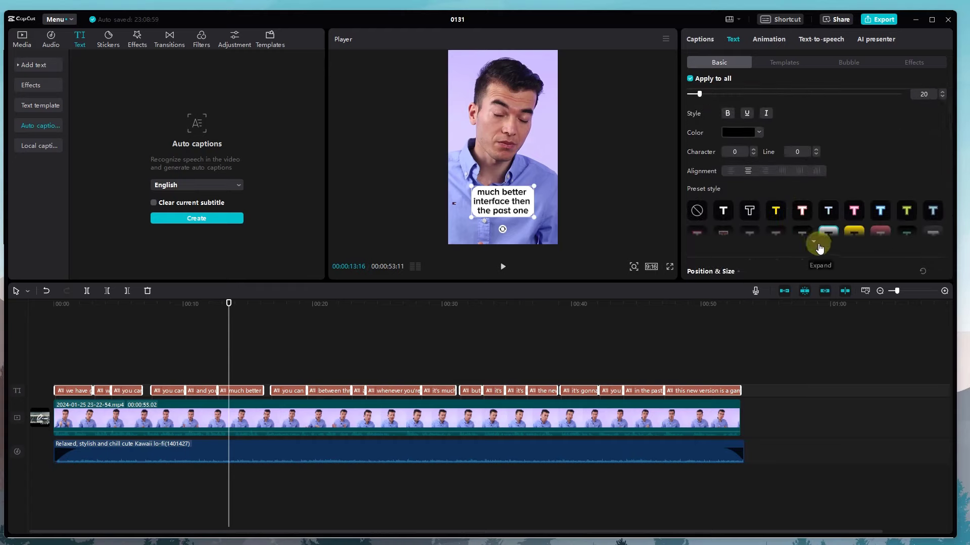
scroll(775, 210, down, 4)
scroll(761, 243, up, 5)
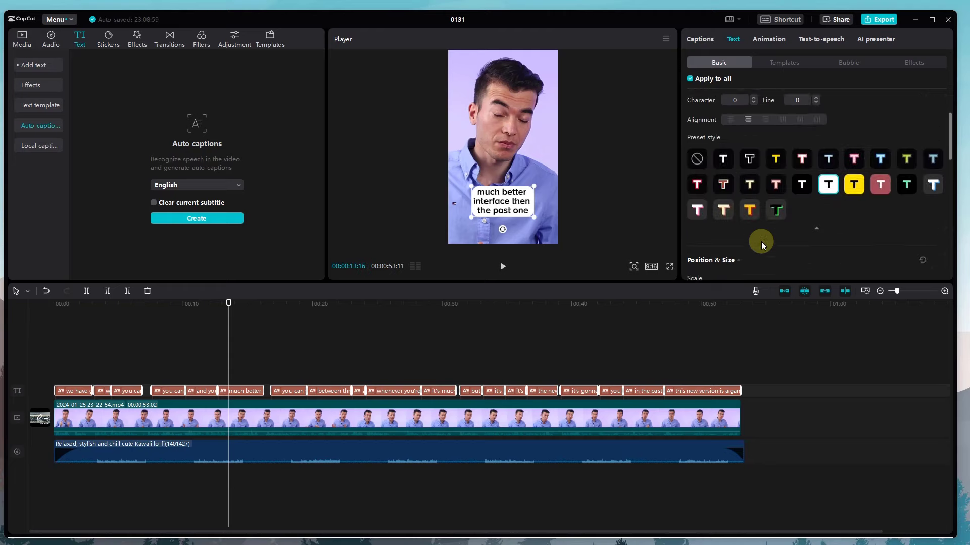
scroll(762, 241, down, 1)
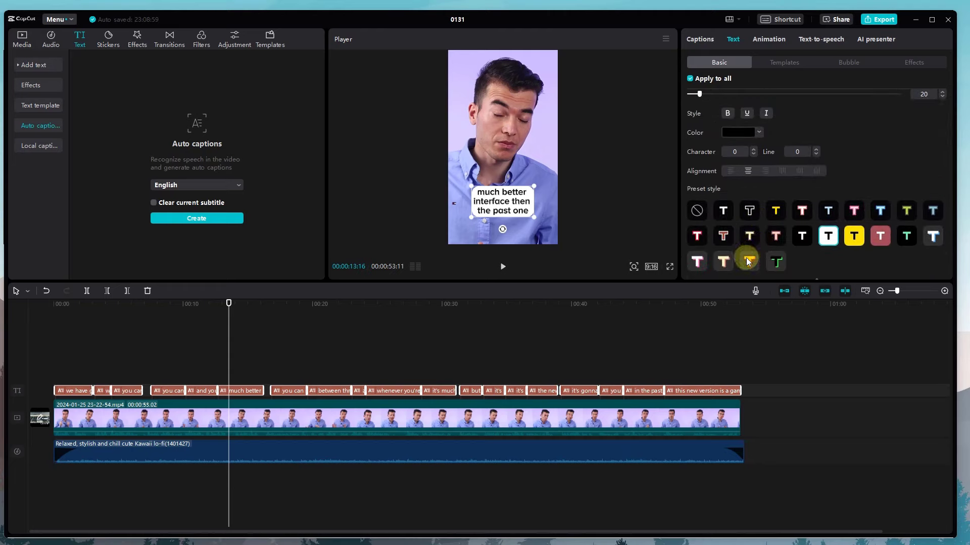
Step: Try several preset styles on all captions, ending on yellow text with a black outline, and look over the stroke, background and glow settings
click(748, 260)
click(728, 260)
click(702, 261)
click(698, 239)
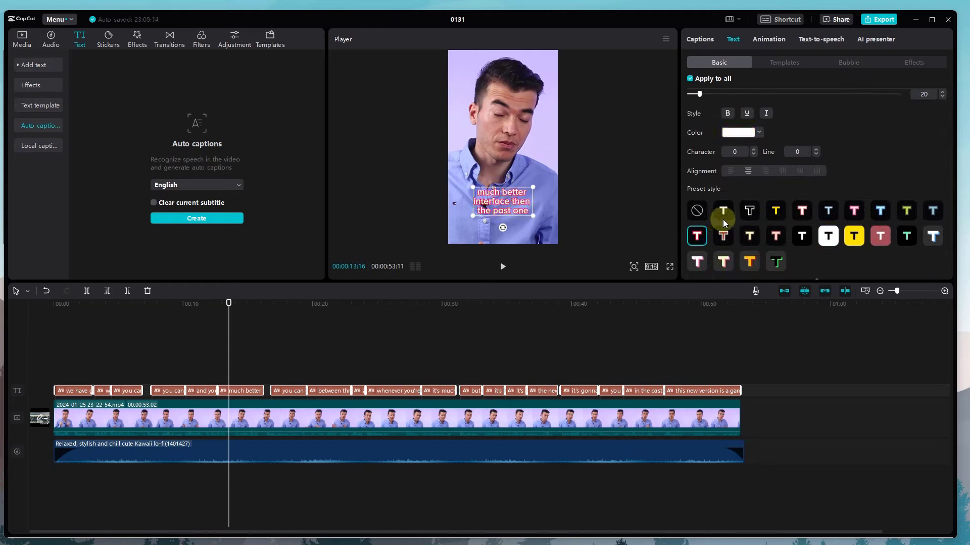
click(723, 220)
click(748, 214)
click(782, 214)
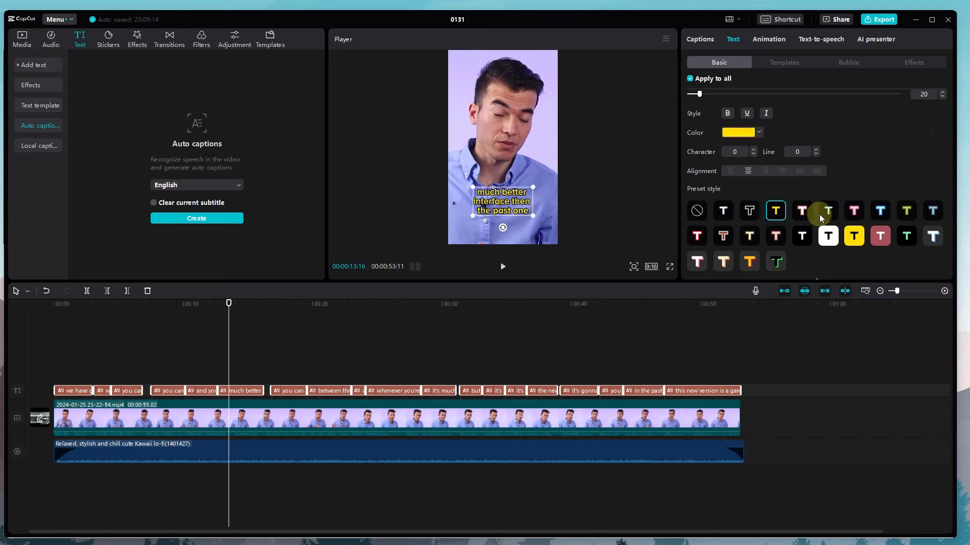
click(819, 214)
click(783, 211)
scroll(732, 207, down, 6)
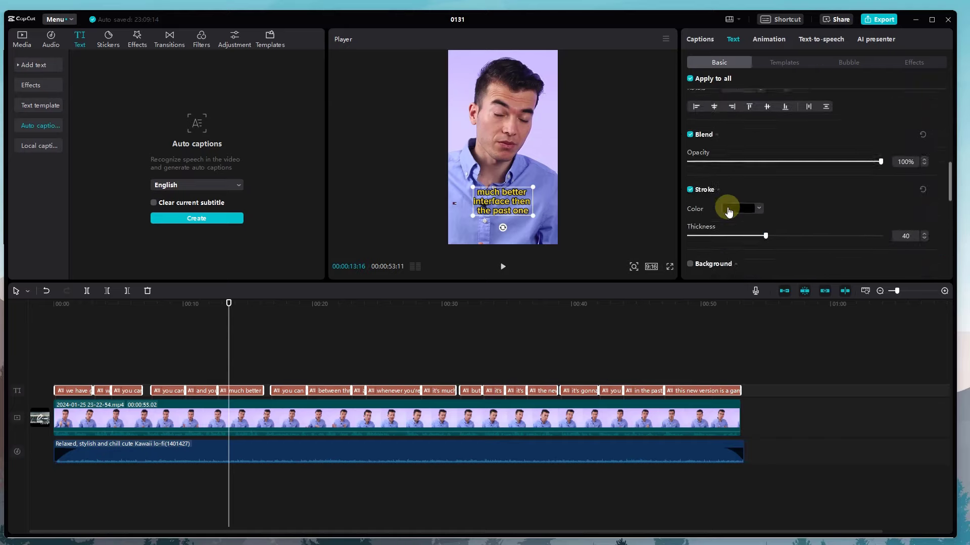
scroll(729, 212, down, 3)
scroll(698, 166, down, 3)
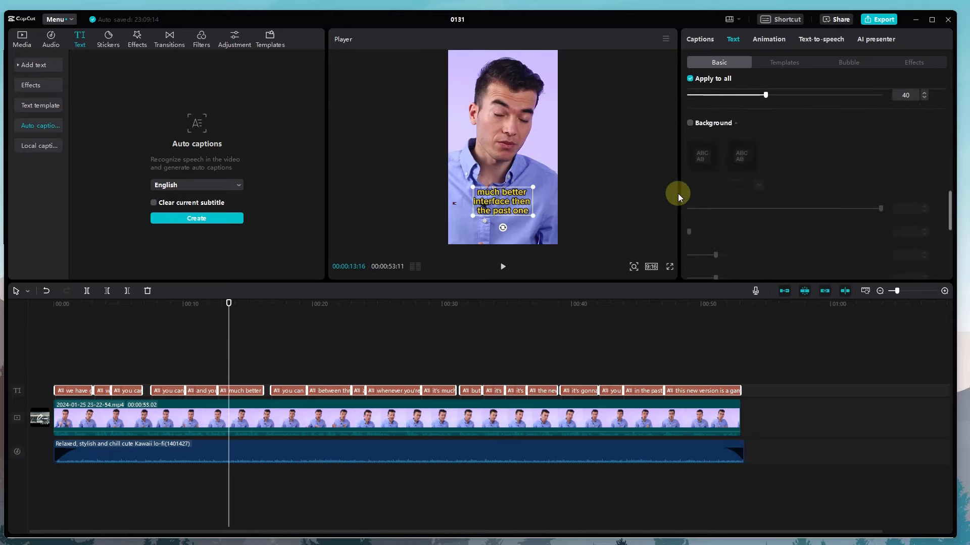
scroll(742, 239, down, 4)
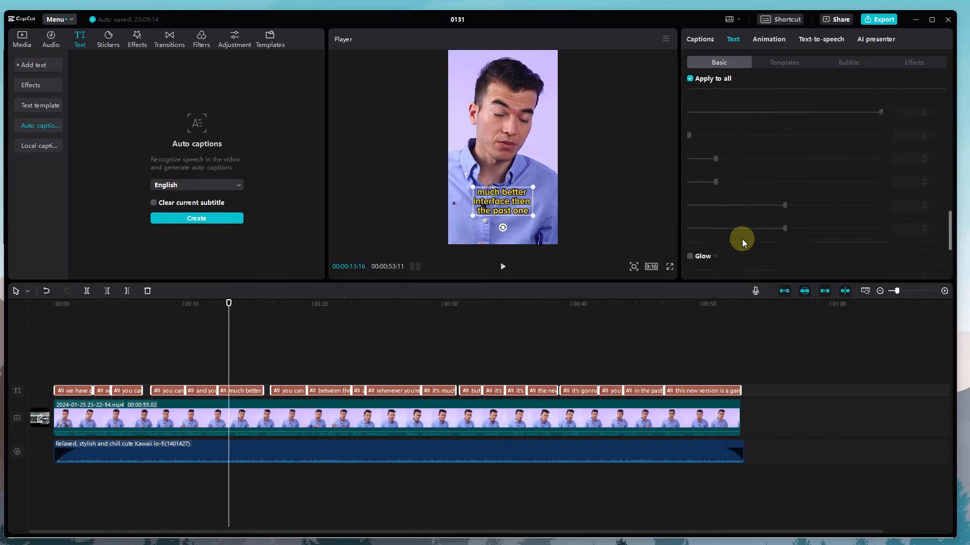
scroll(741, 238, up, 10)
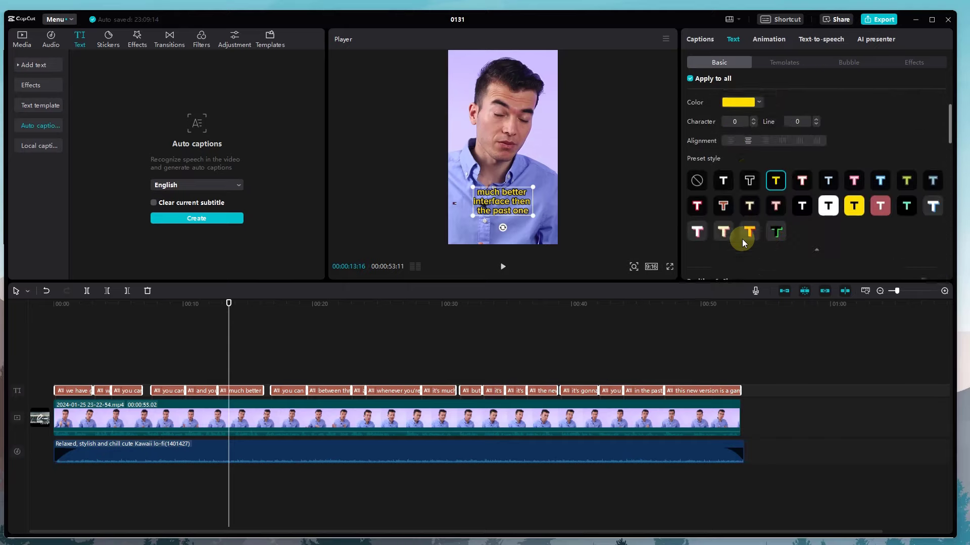
Step: Apply the small white "brown fox" template to all captions and set their font size to 17
click(777, 61)
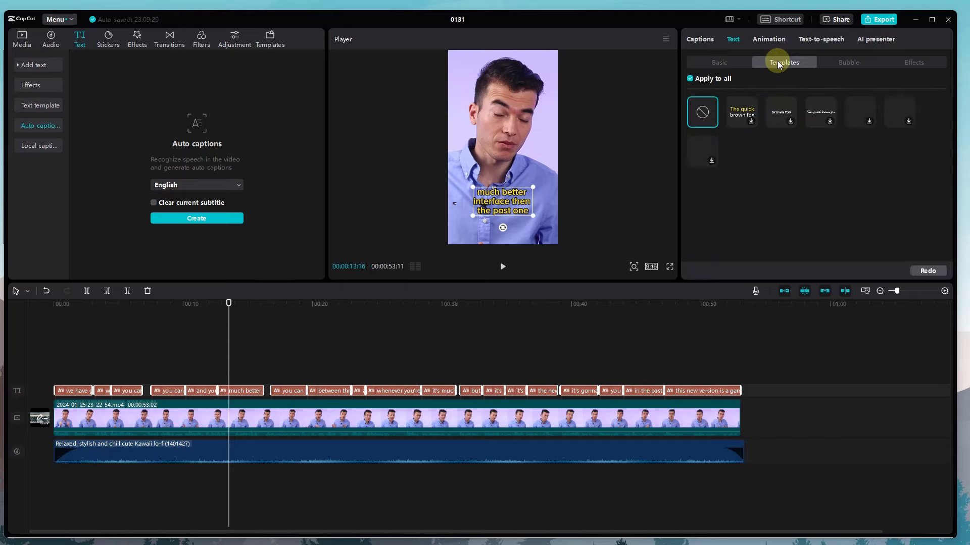
click(735, 115)
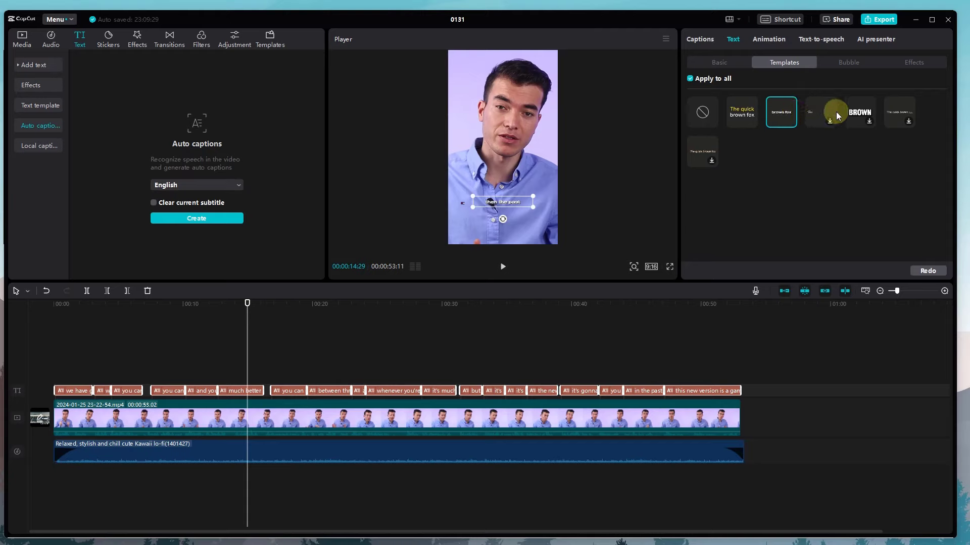
click(722, 62)
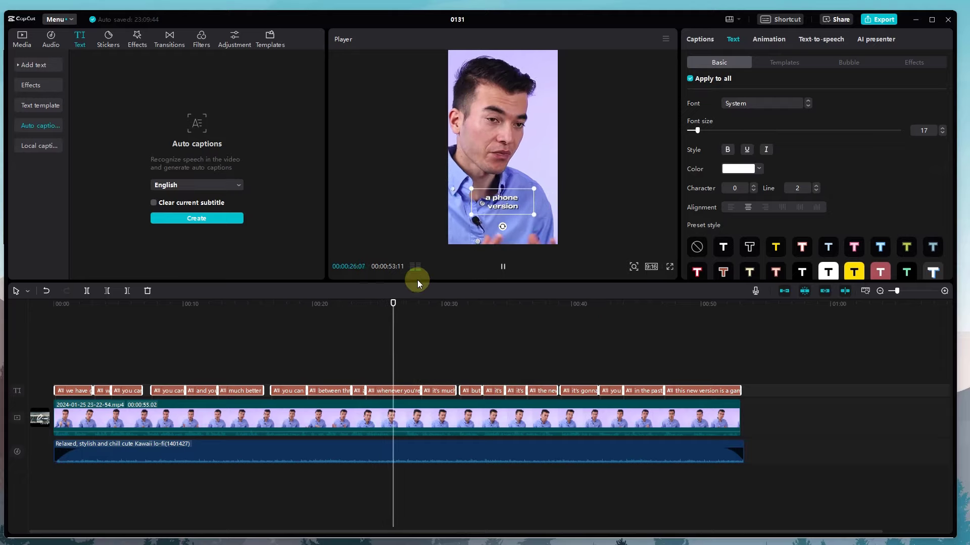
Step: Try the bold "BROWN" template and the two small-text templates on all captions, then reapply the small white "brown fox" template
click(790, 64)
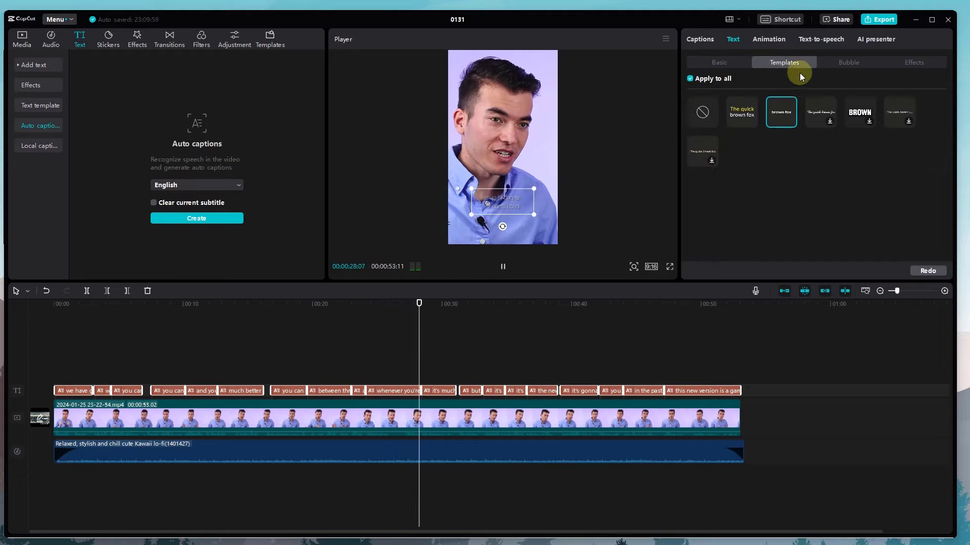
click(865, 112)
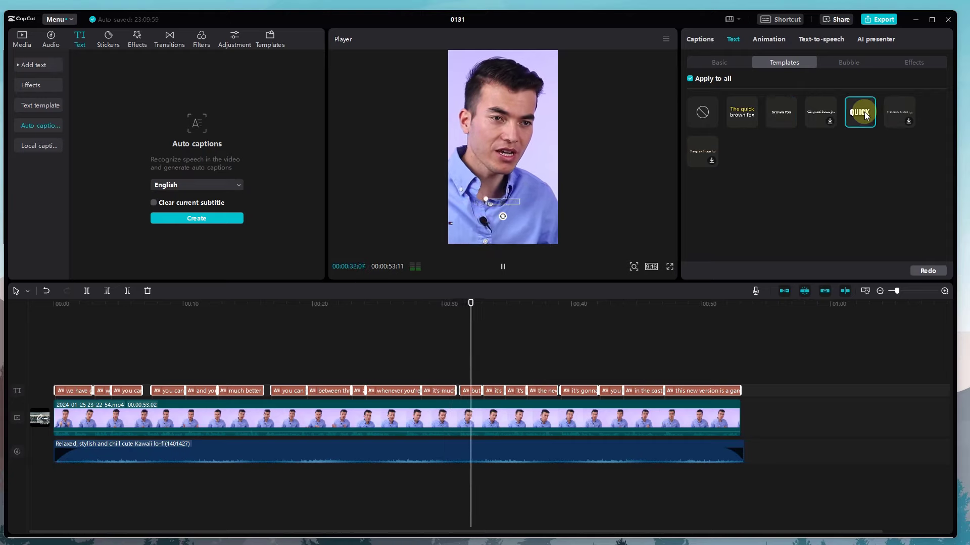
click(899, 111)
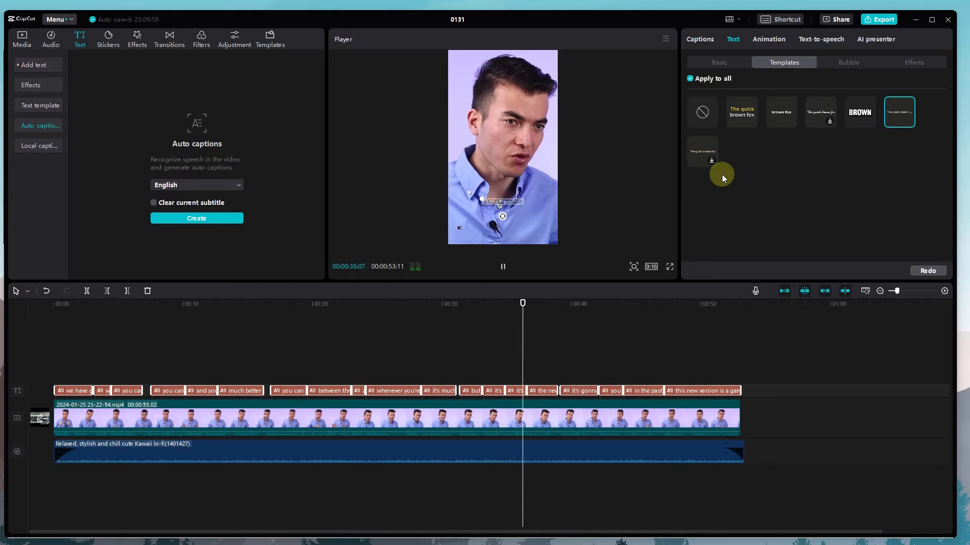
click(696, 146)
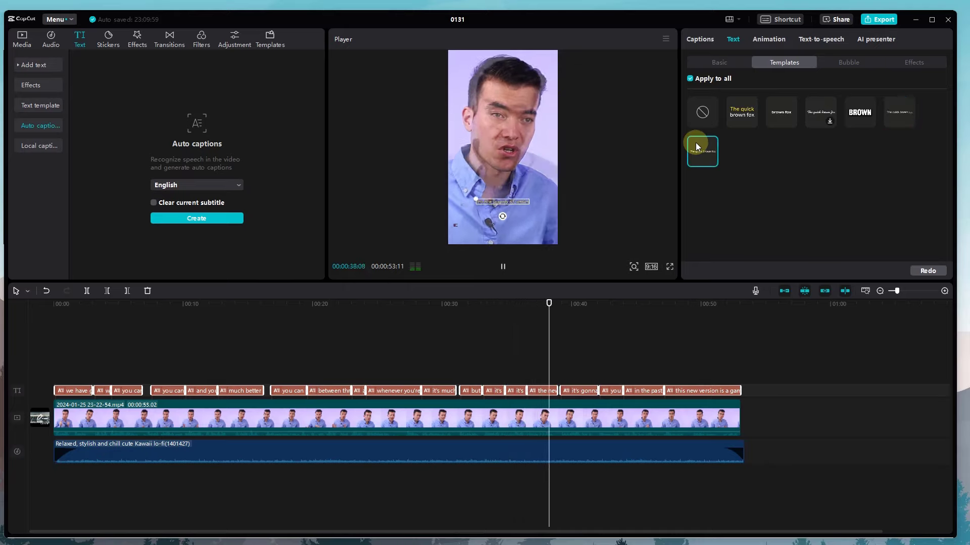
click(778, 116)
Step: Browse the bubble styles and text effects available for the captions
click(844, 62)
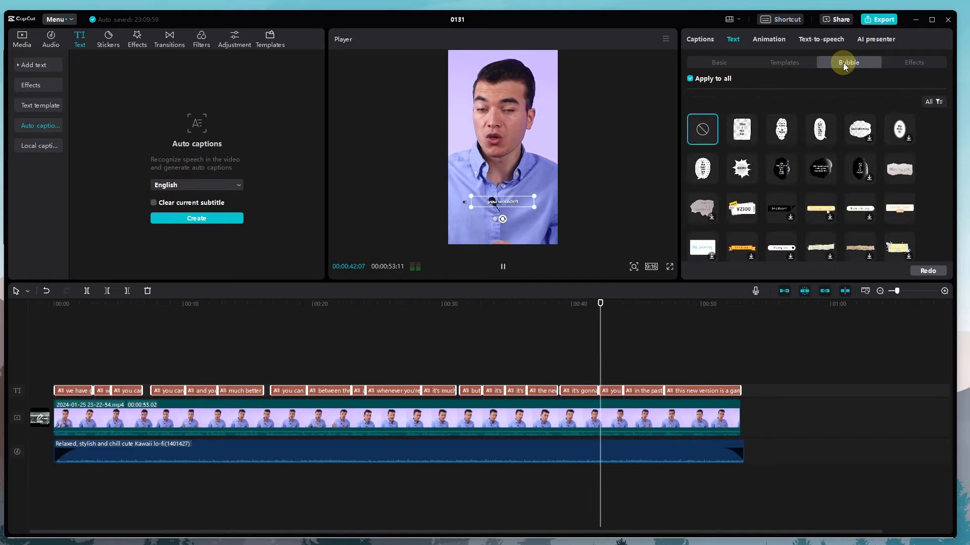
scroll(773, 190, down, 3)
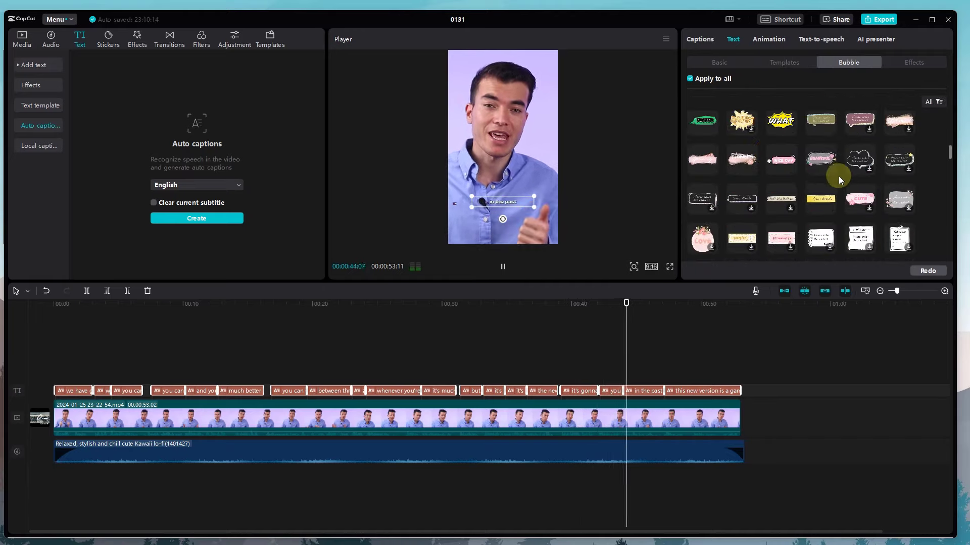
click(913, 63)
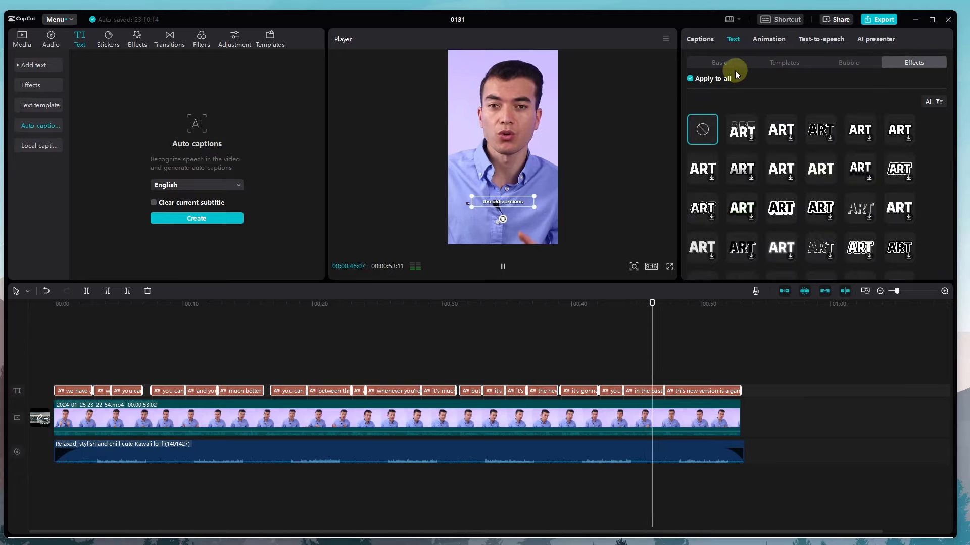
Step: Set the font size of all captions to 21 and play the video from the start to check them
click(721, 62)
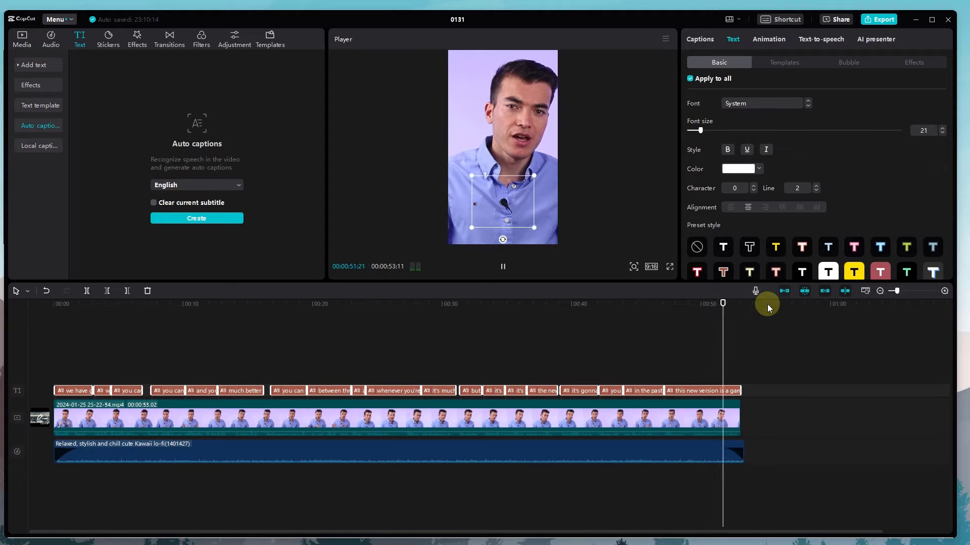
drag(735, 312, 39, 310)
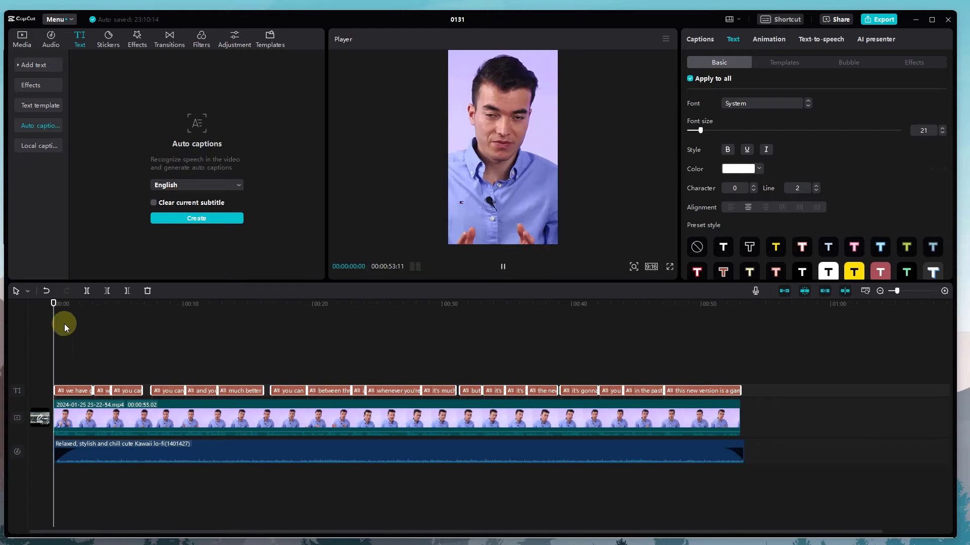
key(space)
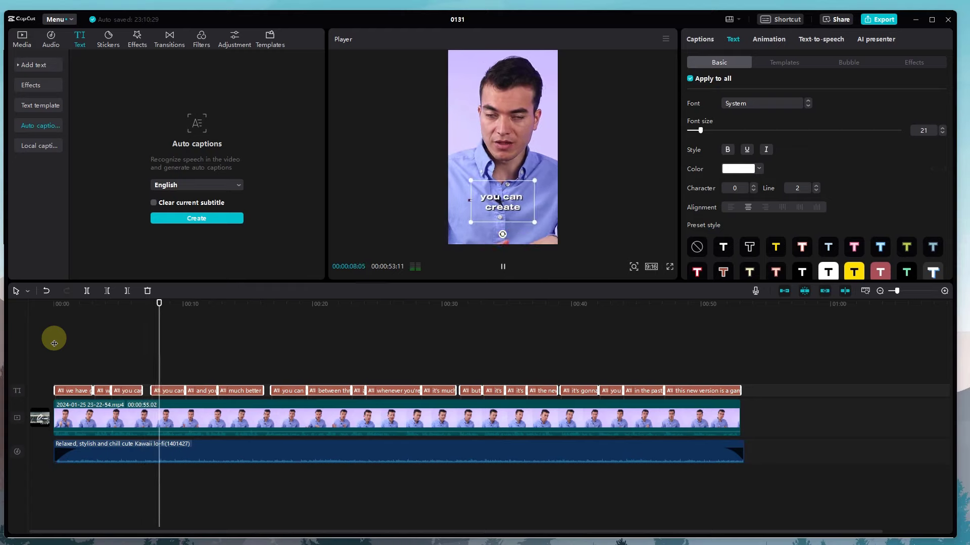
key(space)
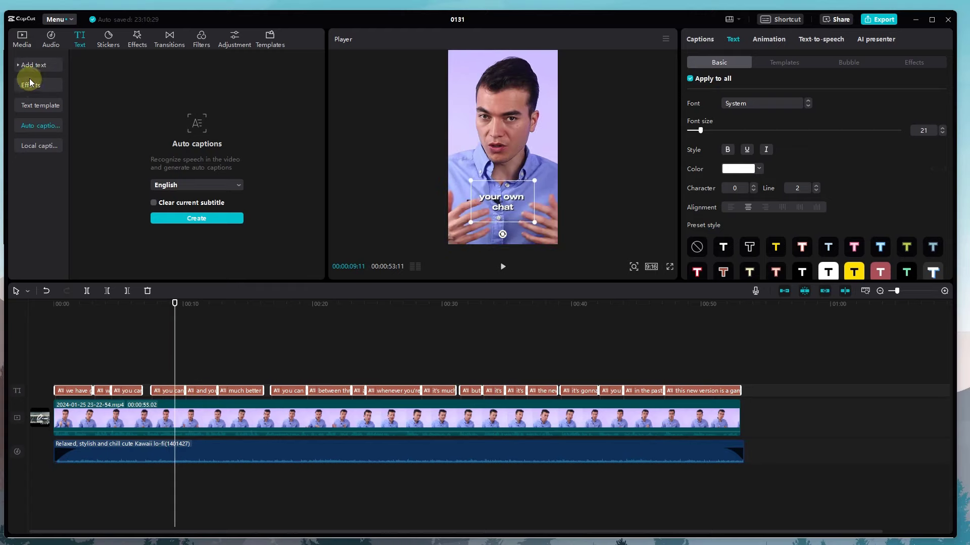
Step: Correct the caption at about 9 seconds by replacing "chat to be tea" with "ChatGTP"
click(37, 146)
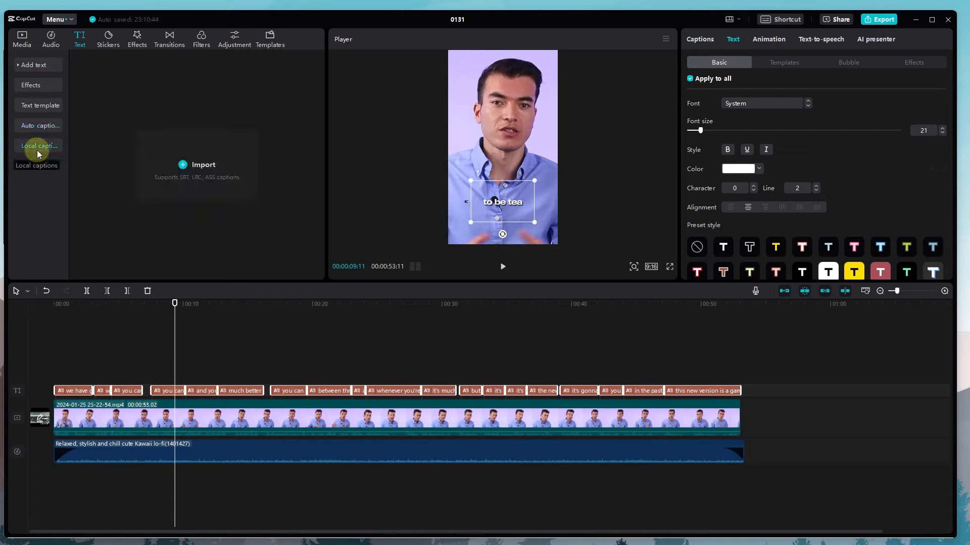
click(158, 391)
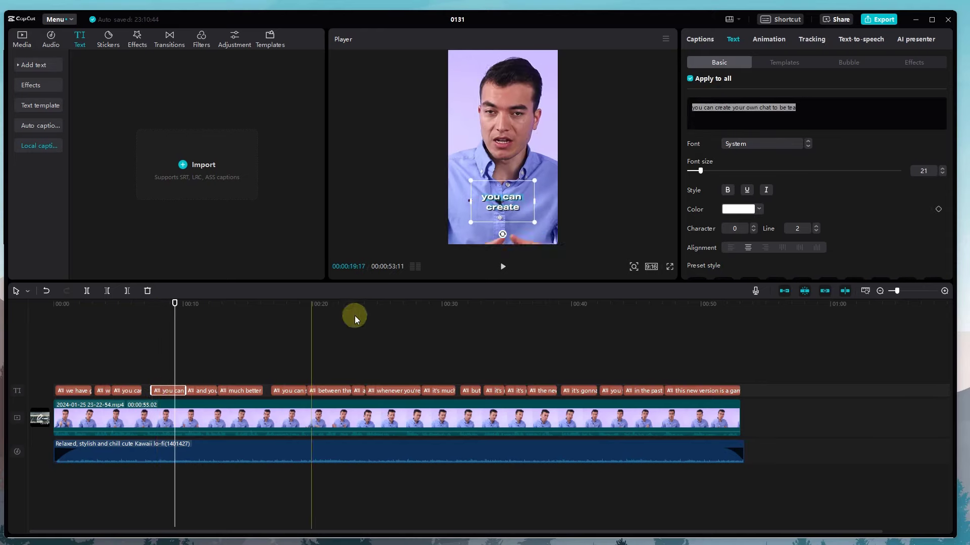
click(721, 119)
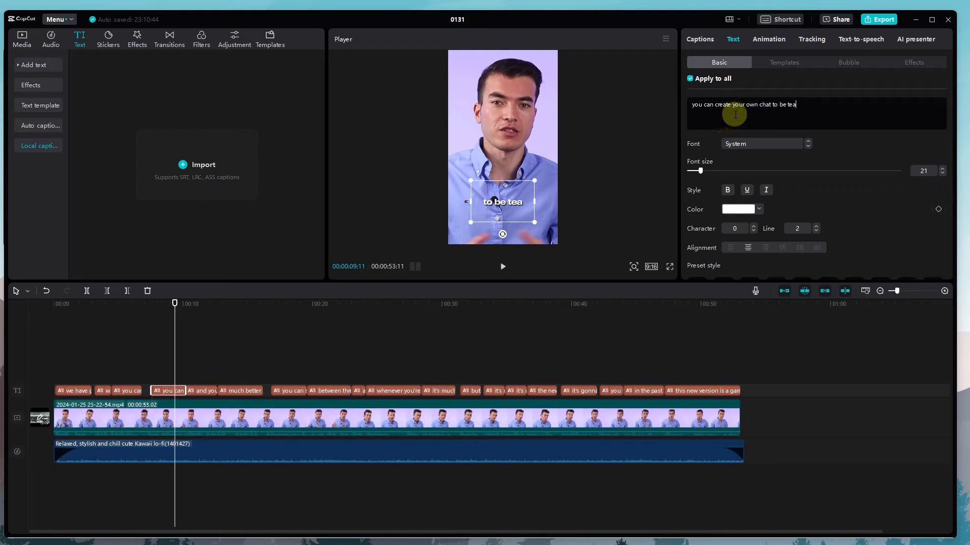
drag(759, 105, 805, 102)
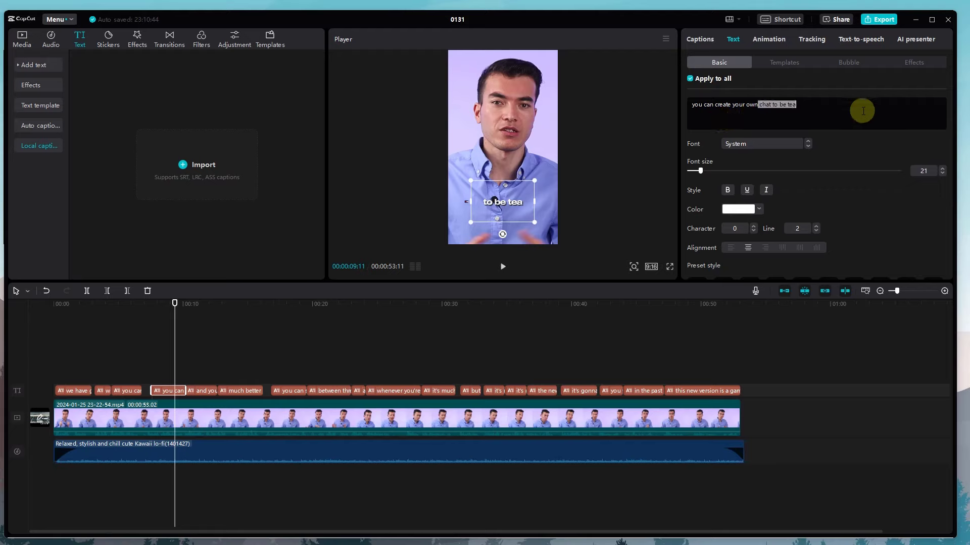
key(BackSpace)
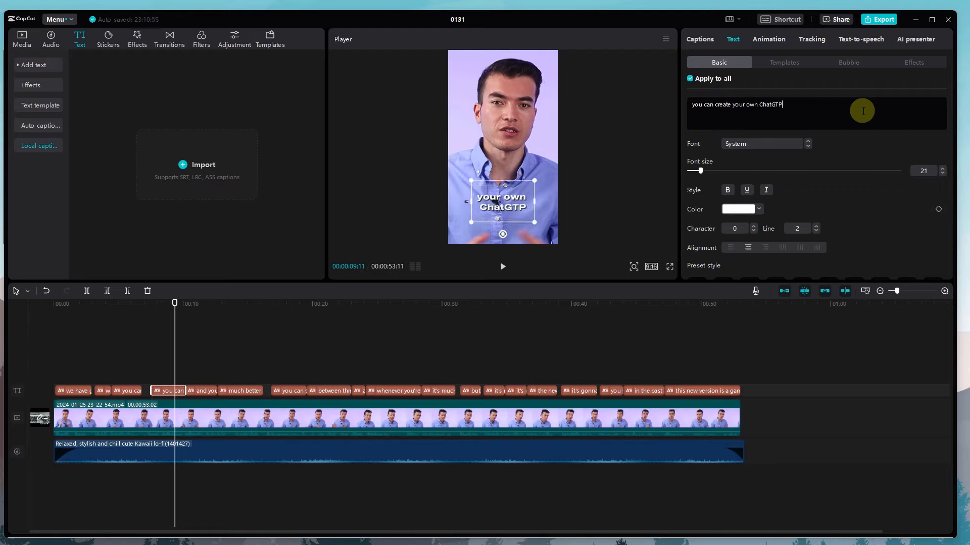
Step: Play and scrub through the whole timeline to review the styled captions, then return to the start
click(572, 313)
key(space)
click(504, 334)
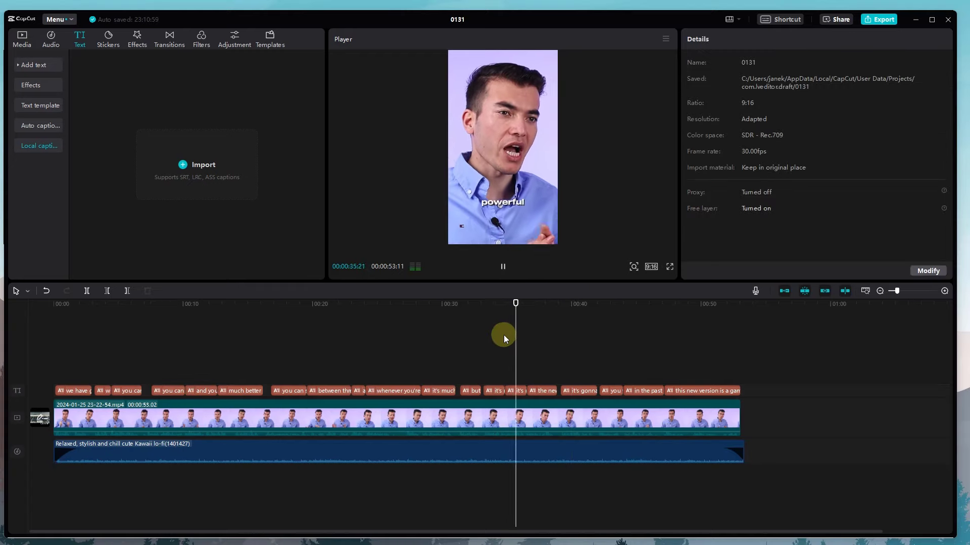
drag(530, 303, 4, 324)
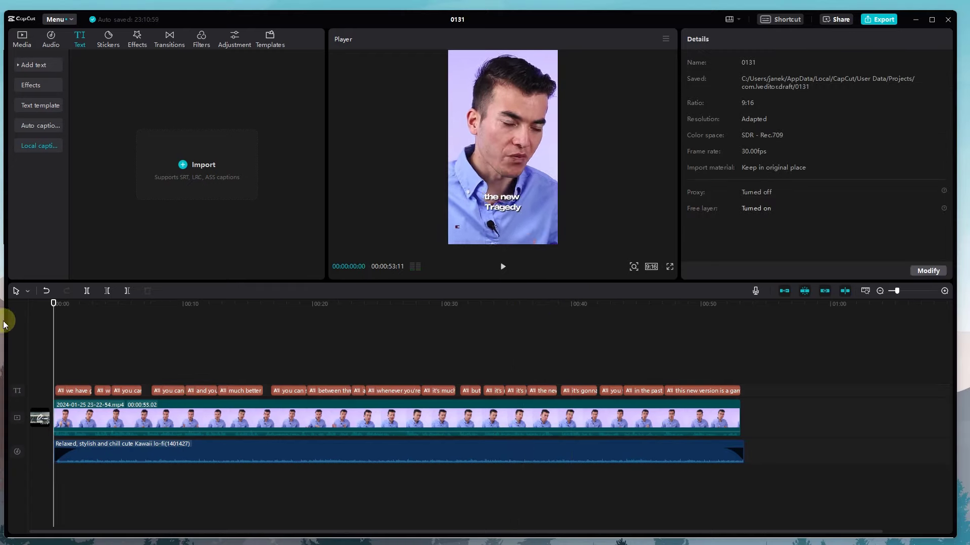
key(space)
key(space)
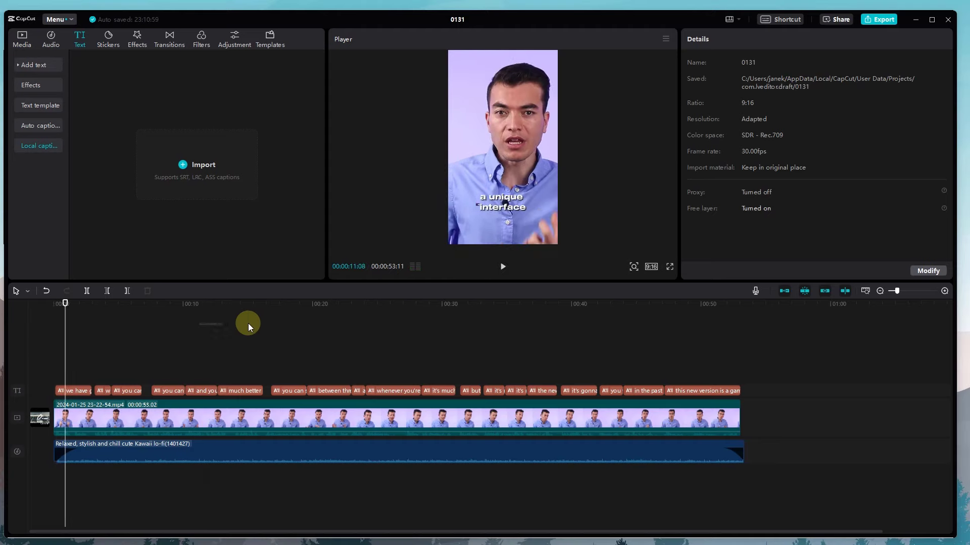
drag(263, 306, 416, 311)
drag(718, 316, 19, 350)
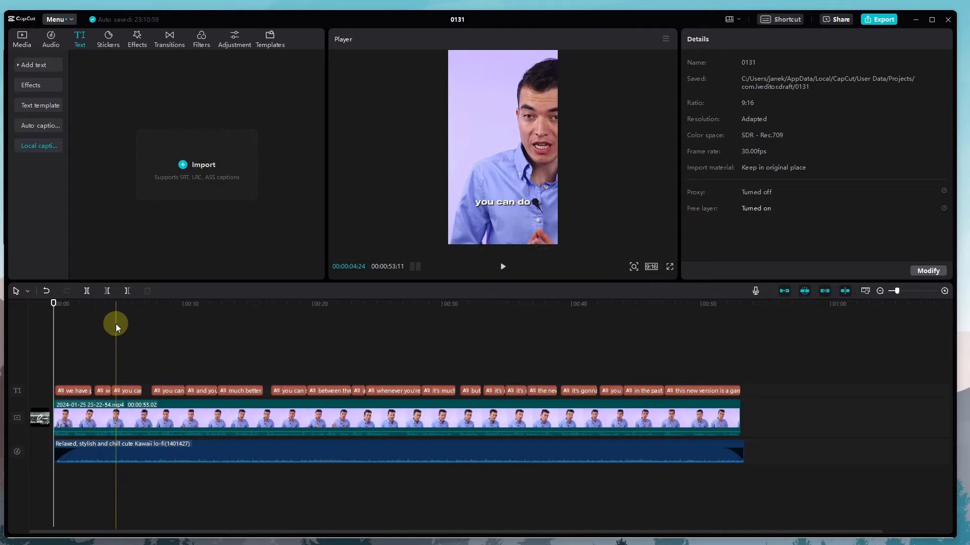
drag(115, 308, 524, 332)
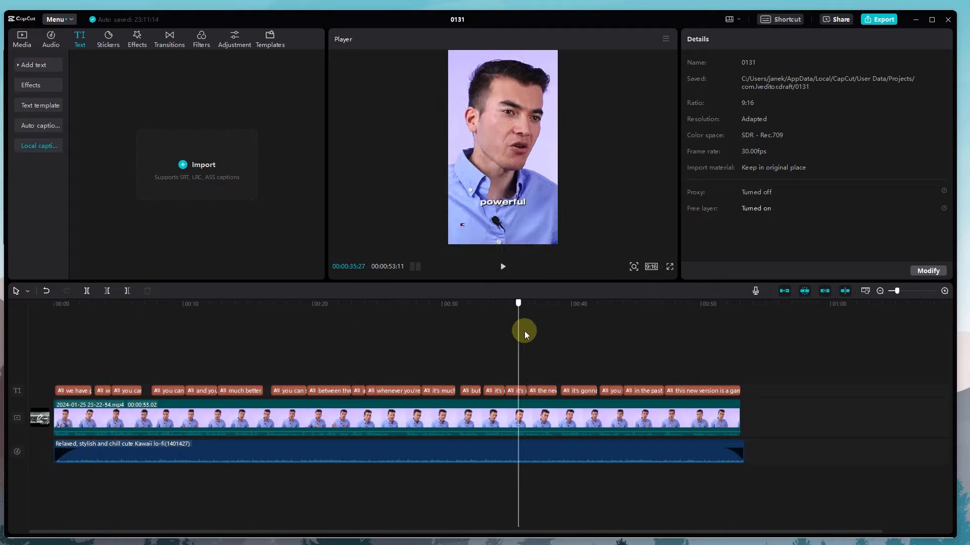
drag(674, 340, 11, 336)
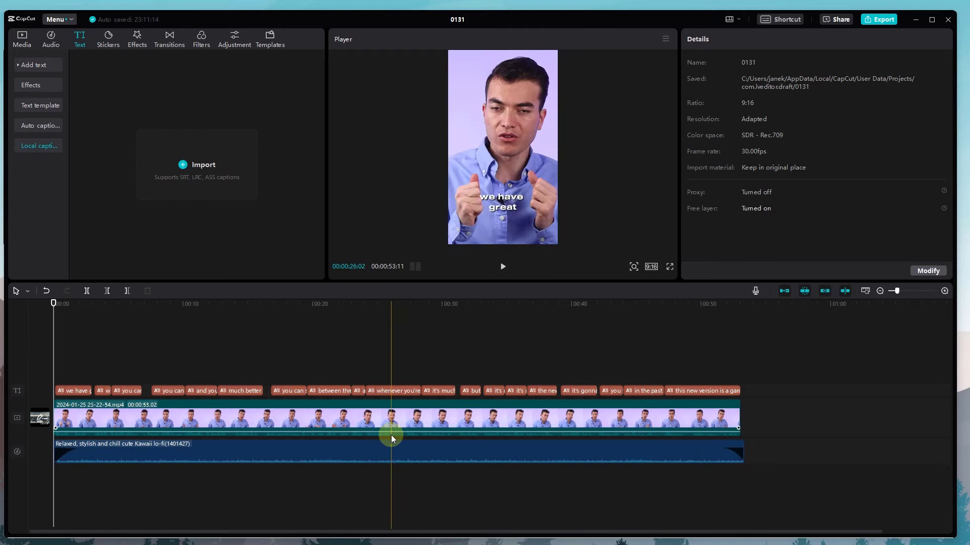
Step: Select the caption "and more importantly" and look through its text styling options and the available AI presenters
click(355, 389)
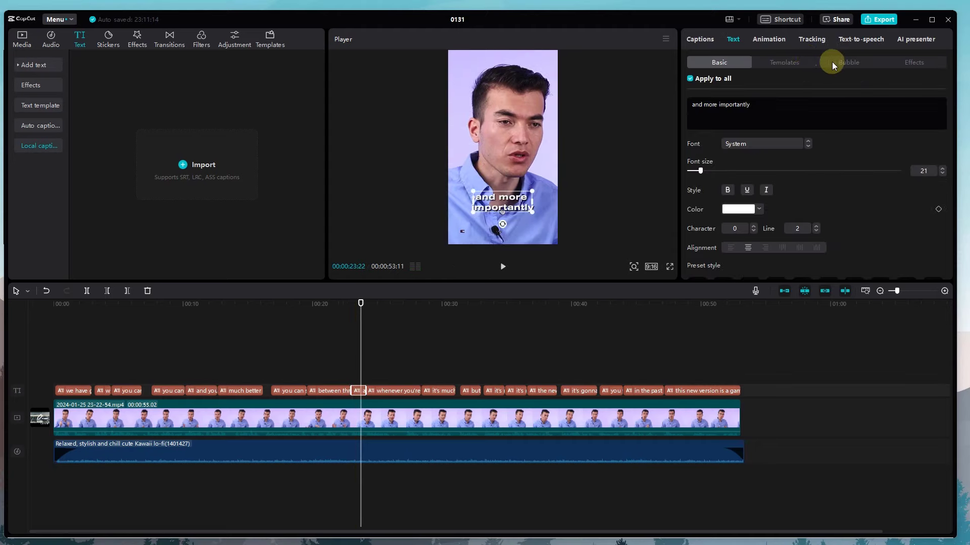
click(905, 61)
click(853, 62)
click(796, 63)
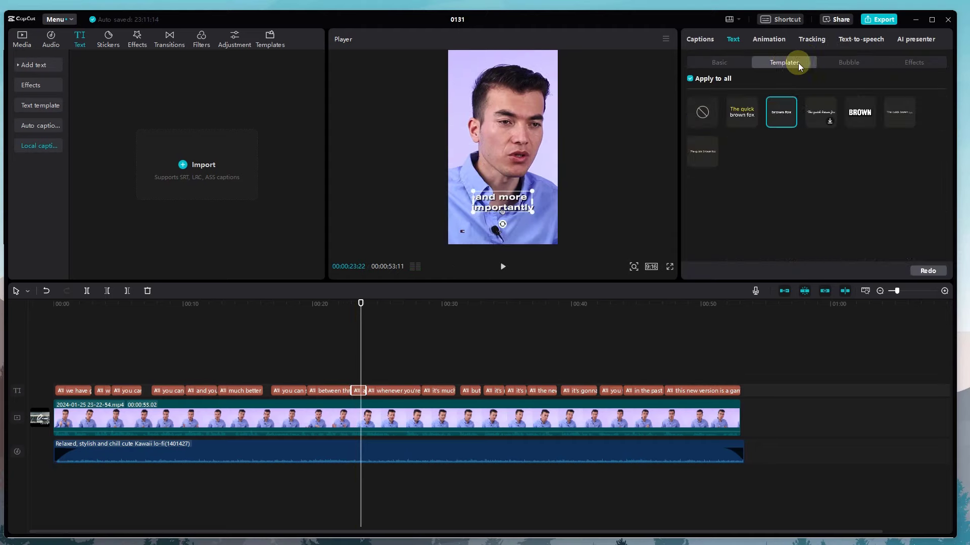
click(714, 60)
click(906, 41)
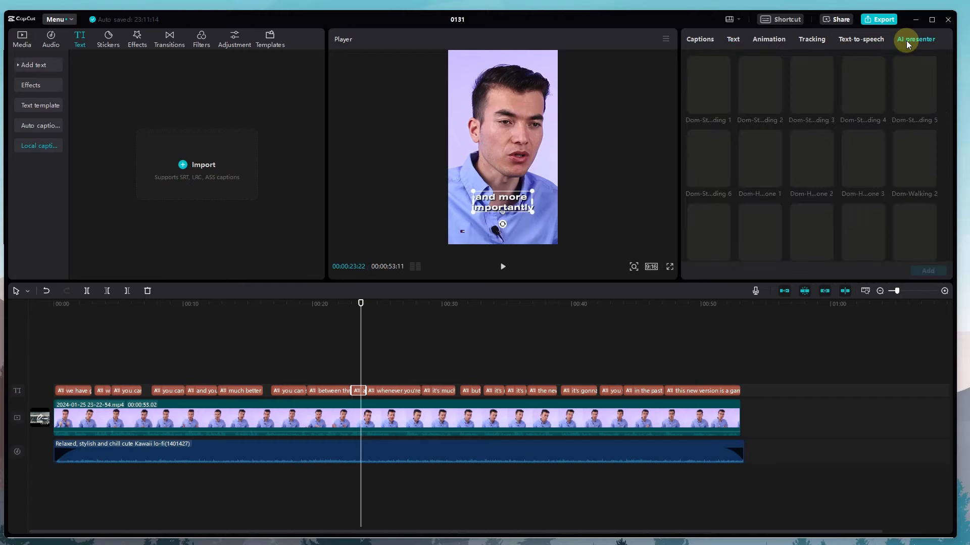
click(701, 83)
scroll(790, 142, down, 5)
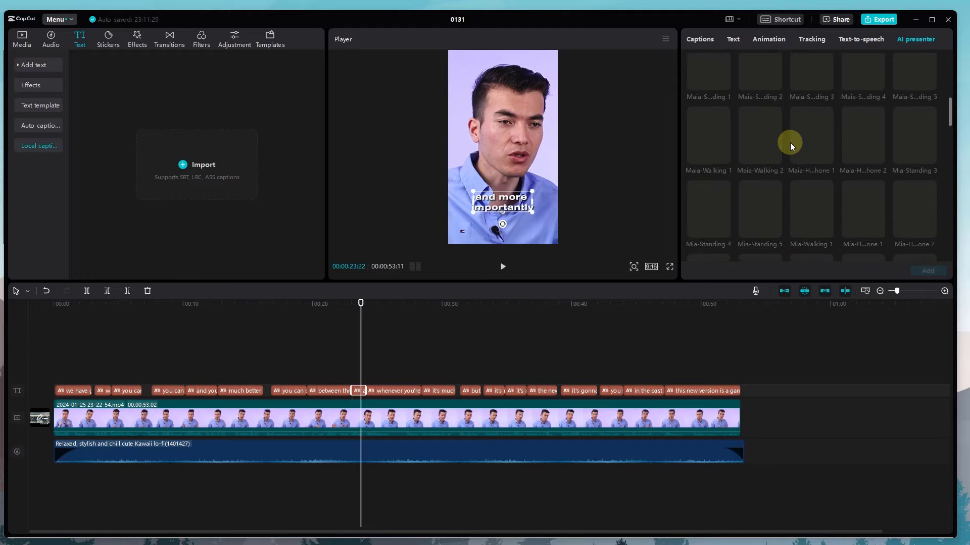
Step: Browse the AI presenters, try the first two Dom presenters on the selected caption, and clear the caption selection
scroll(782, 151, up, 3)
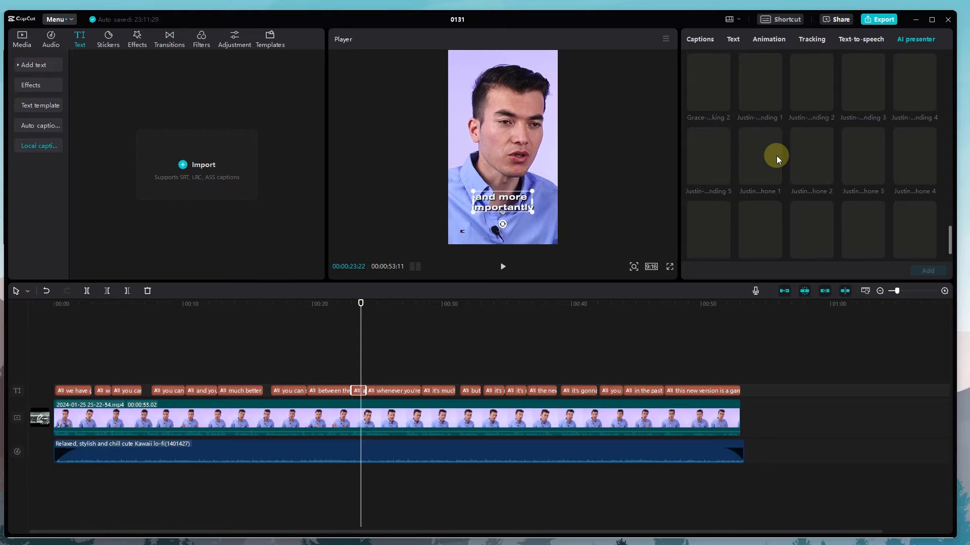
scroll(777, 157, up, 3)
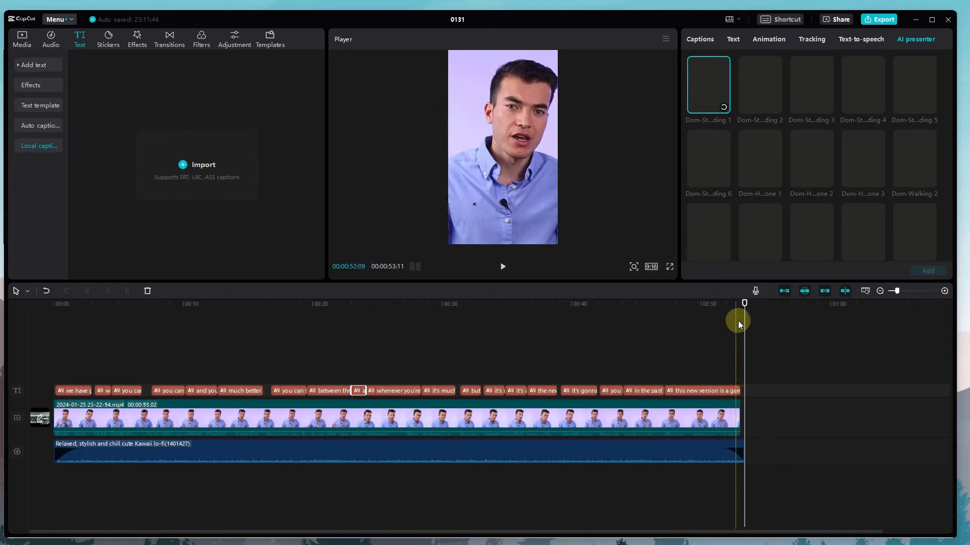
drag(743, 312, 739, 315)
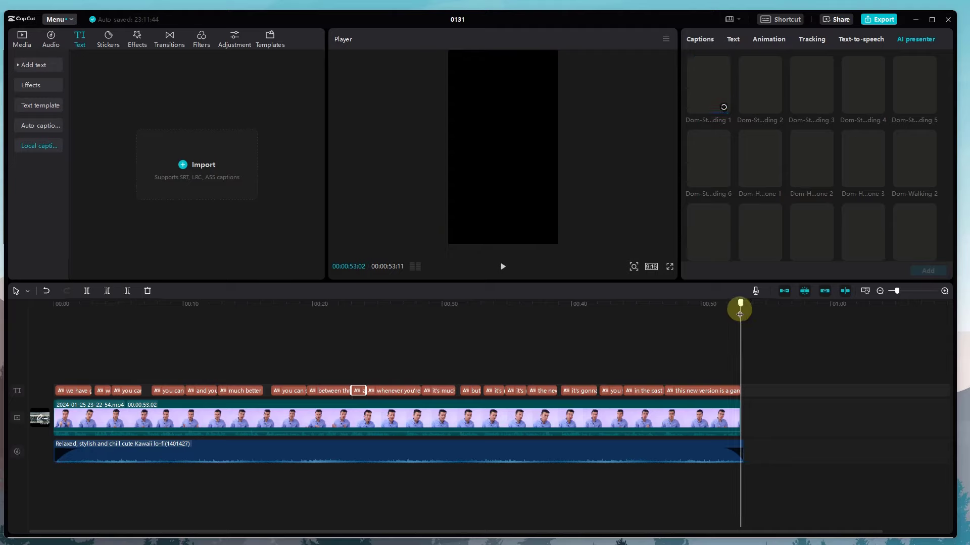
click(742, 96)
click(717, 95)
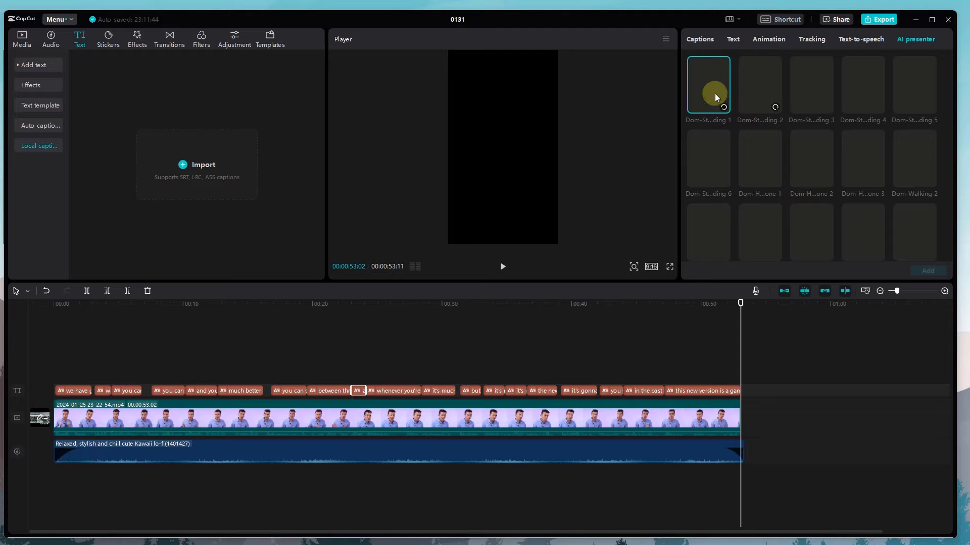
click(855, 37)
click(904, 42)
click(656, 336)
Step: Play the video from the start, overlay 1215(1).mp4 above the captions, and shorten it to about one second ending near 00:00:02:08
click(92, 304)
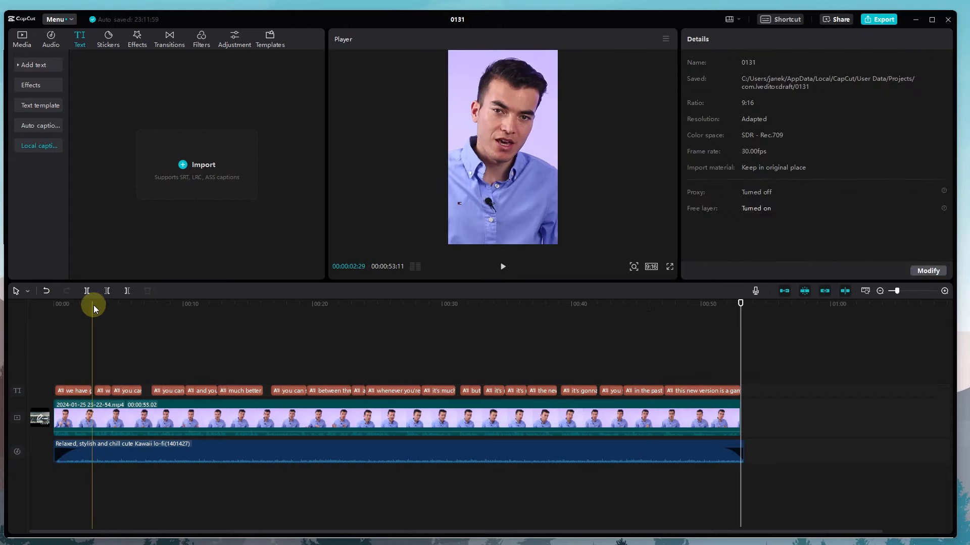
drag(93, 304, 37, 306)
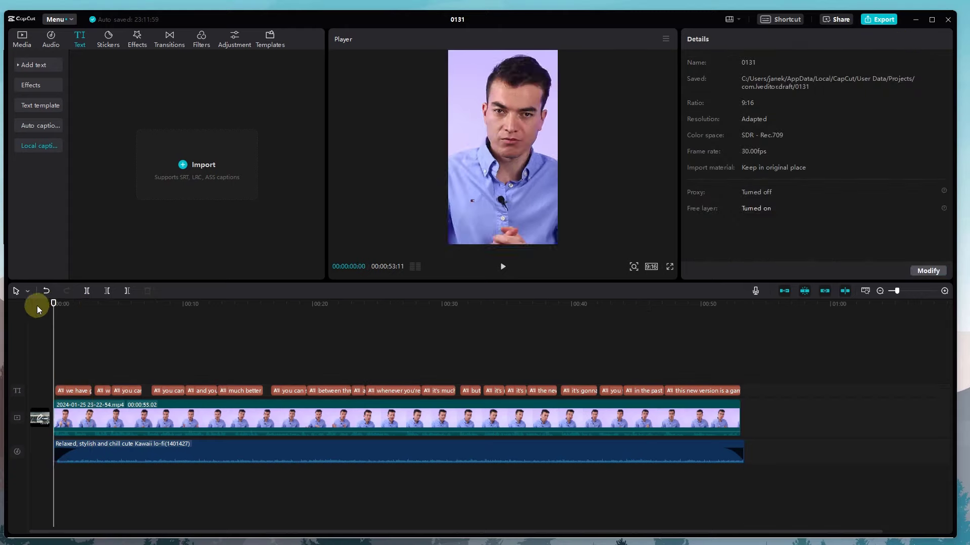
key(space)
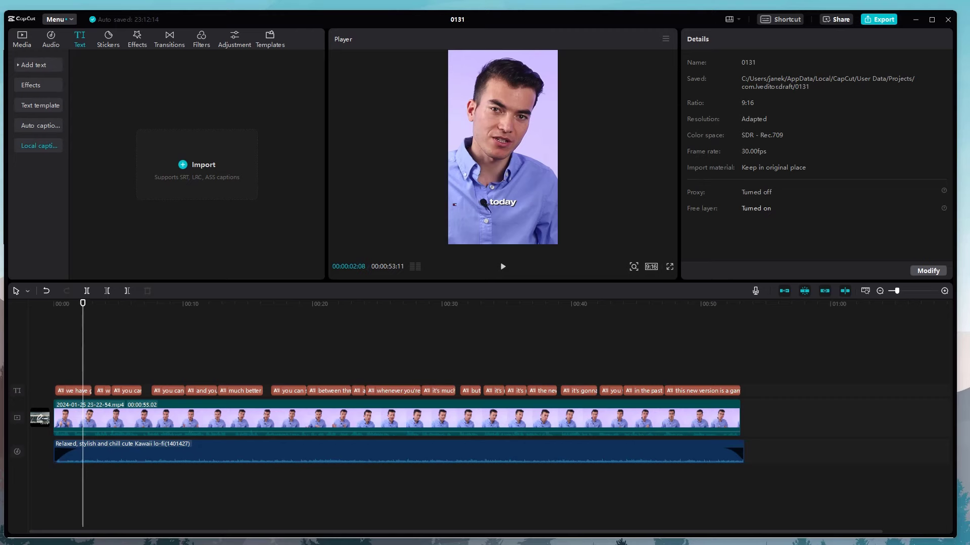
drag(773, 363, 112, 368)
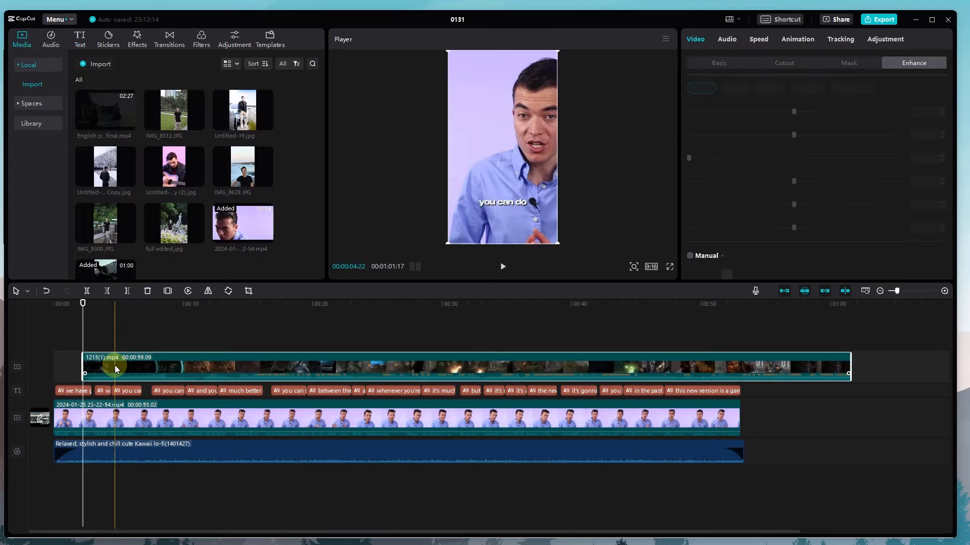
drag(850, 363, 83, 363)
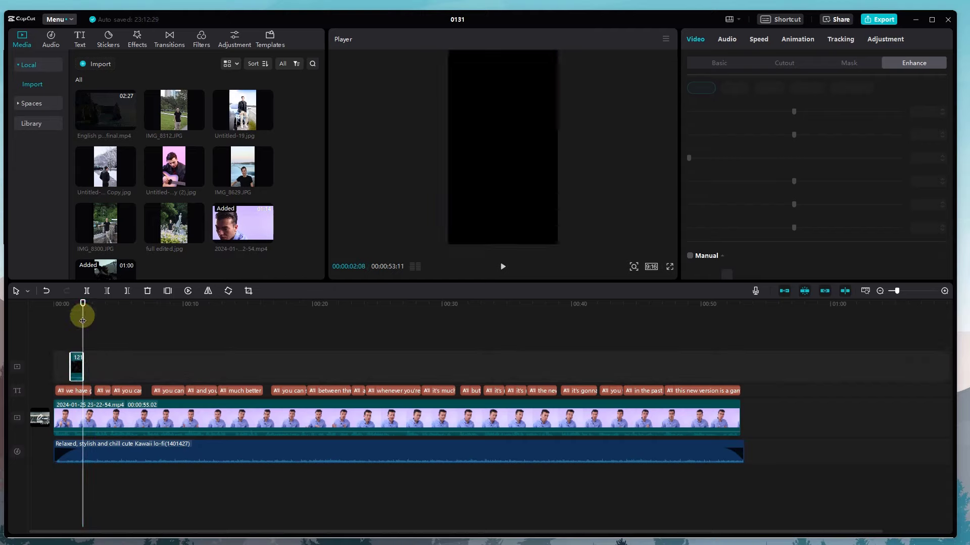
Step: Review the opening and retrim the 1215(1).mp4 overlay so that it starts at about 00:00:01:14
drag(82, 305, 35, 315)
key(space)
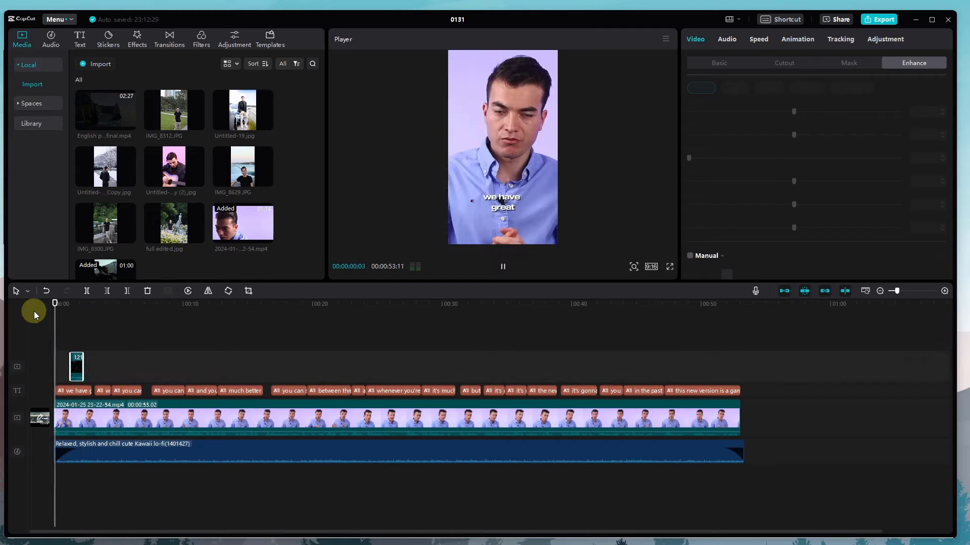
drag(96, 314, 72, 314)
click(81, 360)
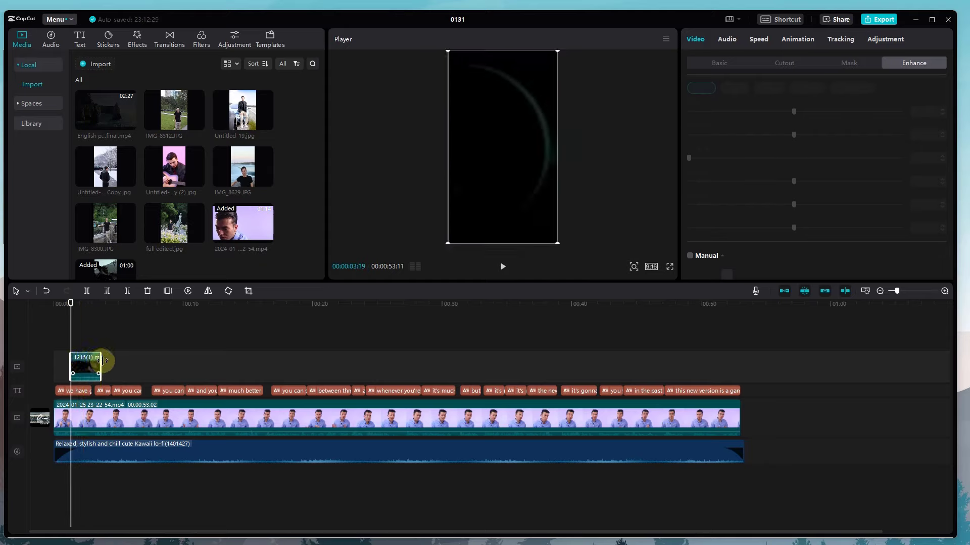
drag(102, 361, 111, 360)
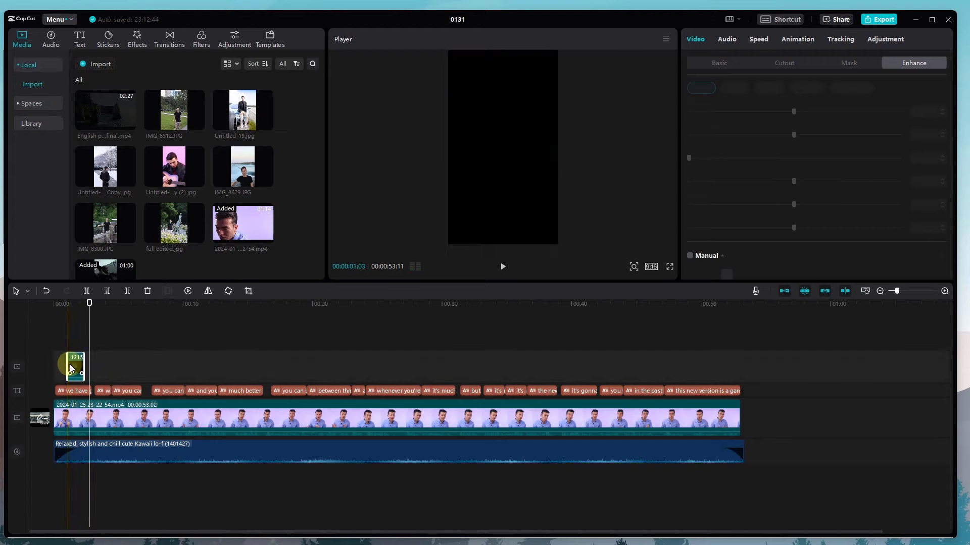
drag(87, 318, 71, 318)
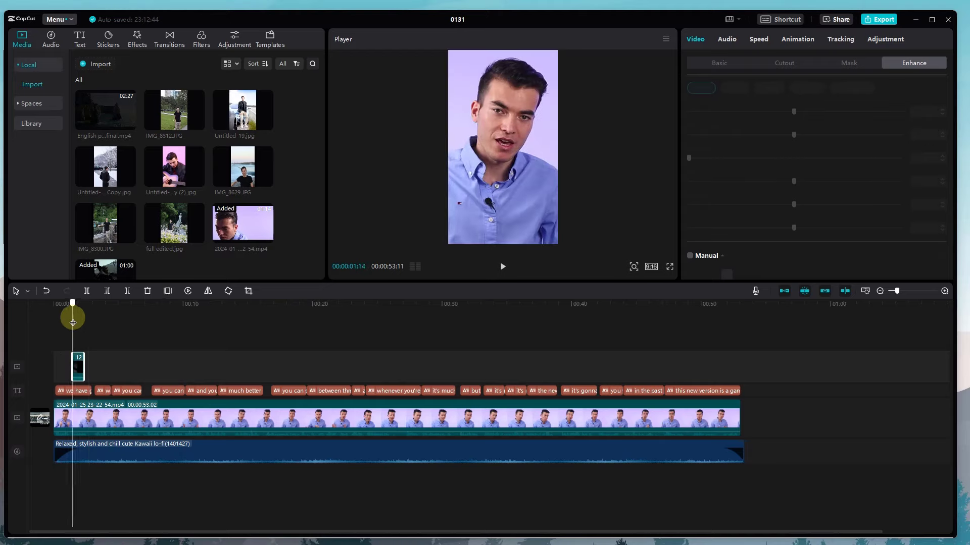
Step: Play the opening seconds to check the timing of the trimmed overlay clip against the speech
key(space)
key(space)
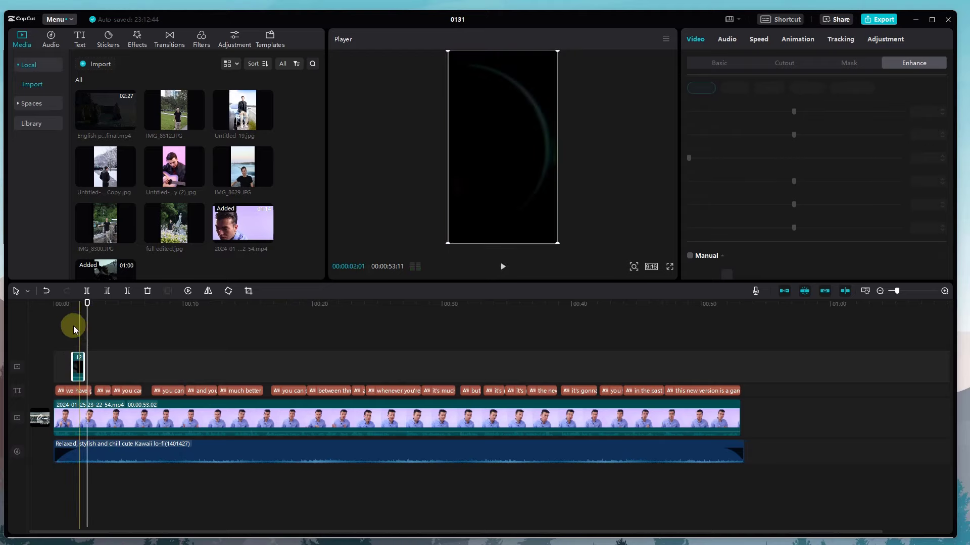
click(60, 322)
key(space)
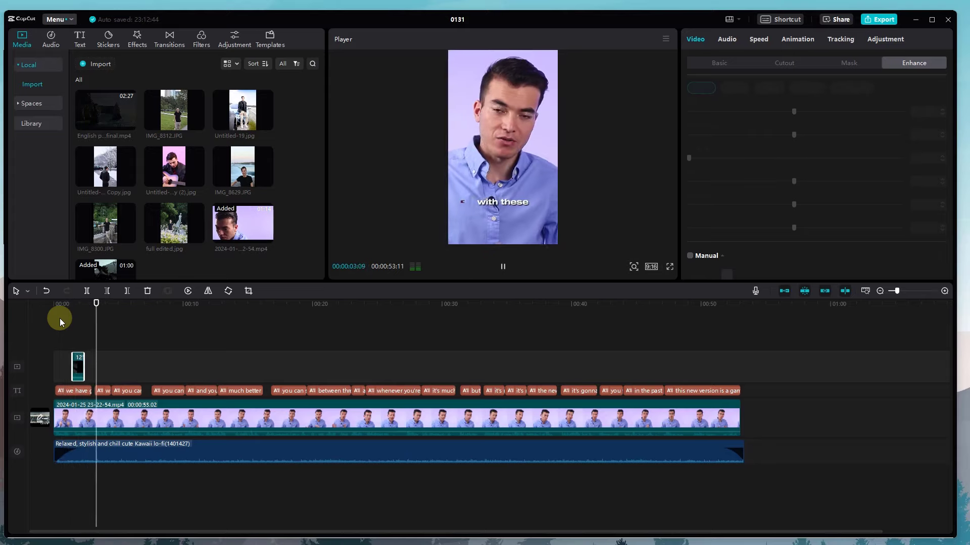
key(space)
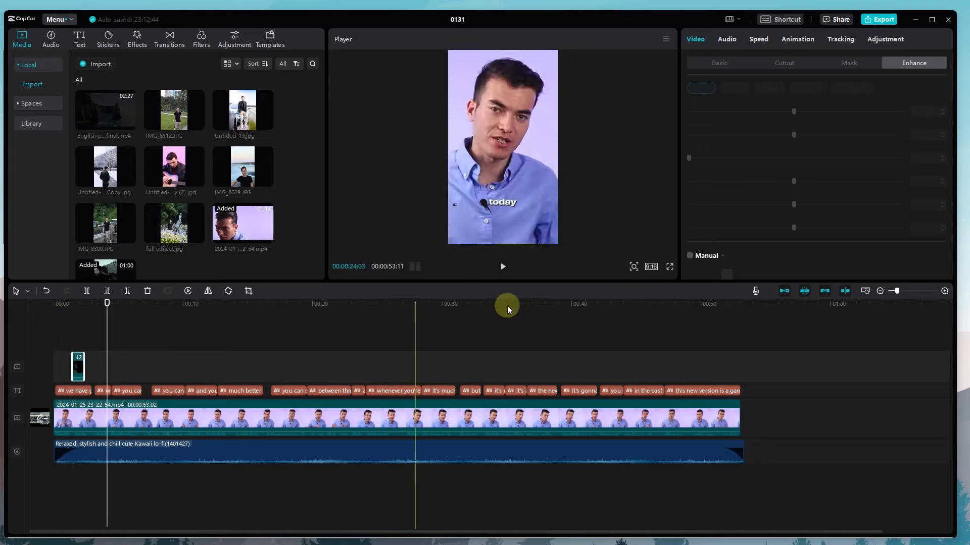
Step: Mute the overlay clip by setting its volume to -∞dB, and play that section to check the sound
click(727, 40)
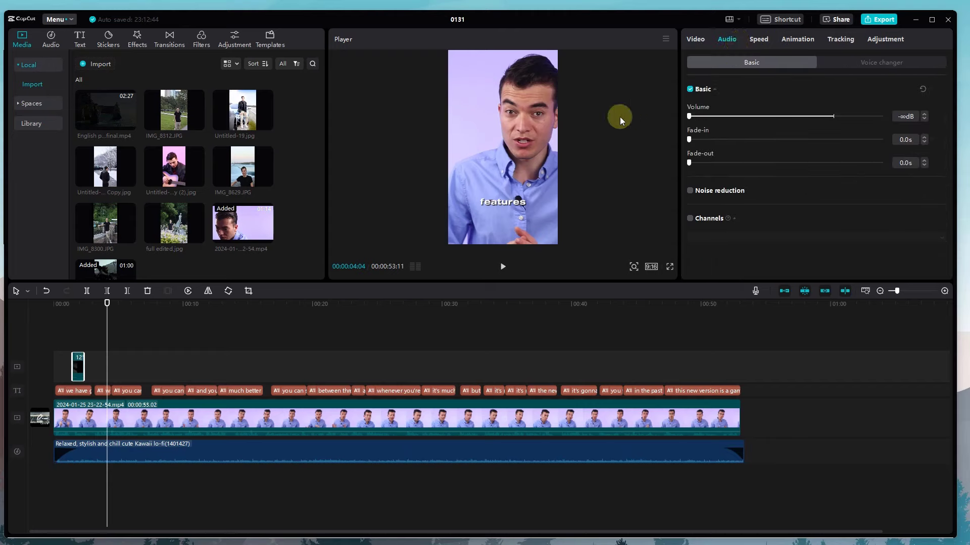
click(66, 306)
key(space)
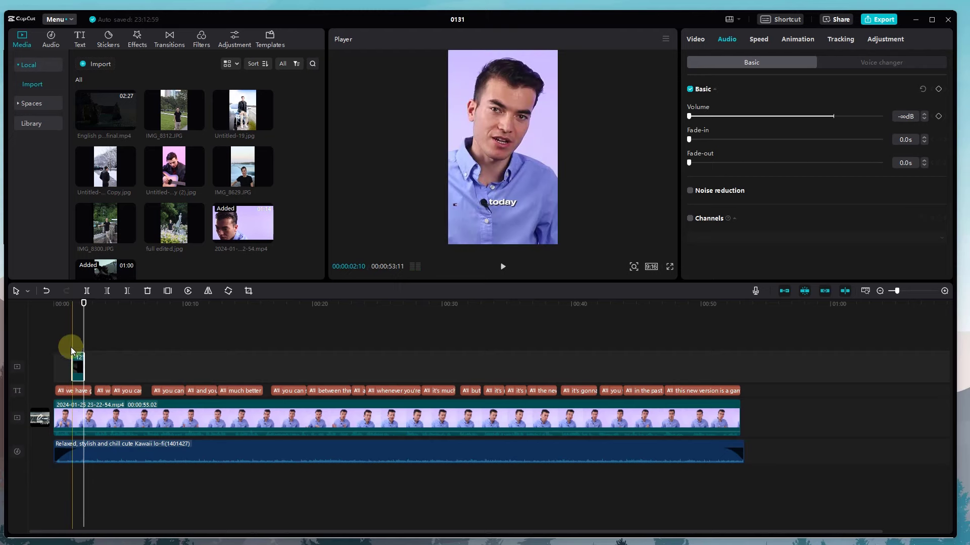
key(space)
Step: Try to add the trending Shutter II transition to the start of the overlay clip
click(147, 43)
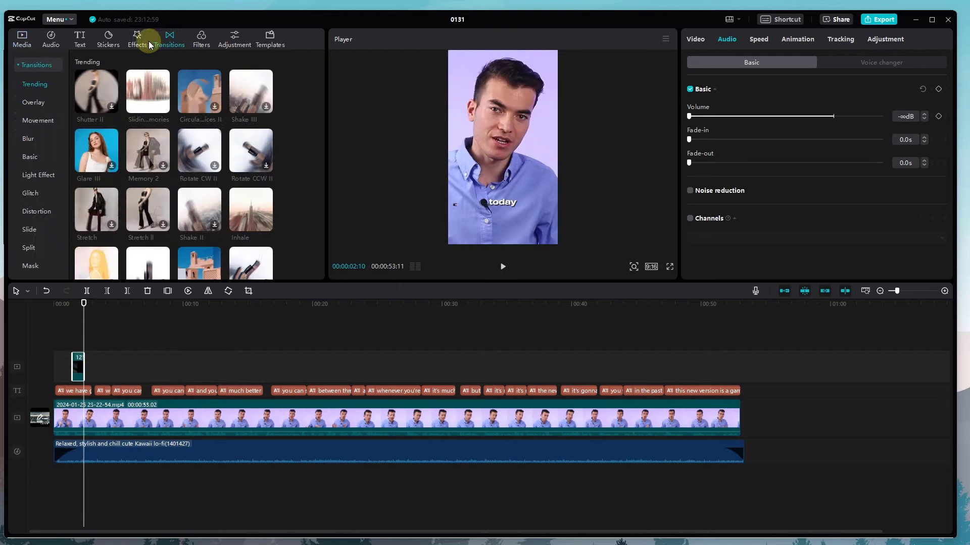
click(170, 46)
click(103, 94)
click(89, 106)
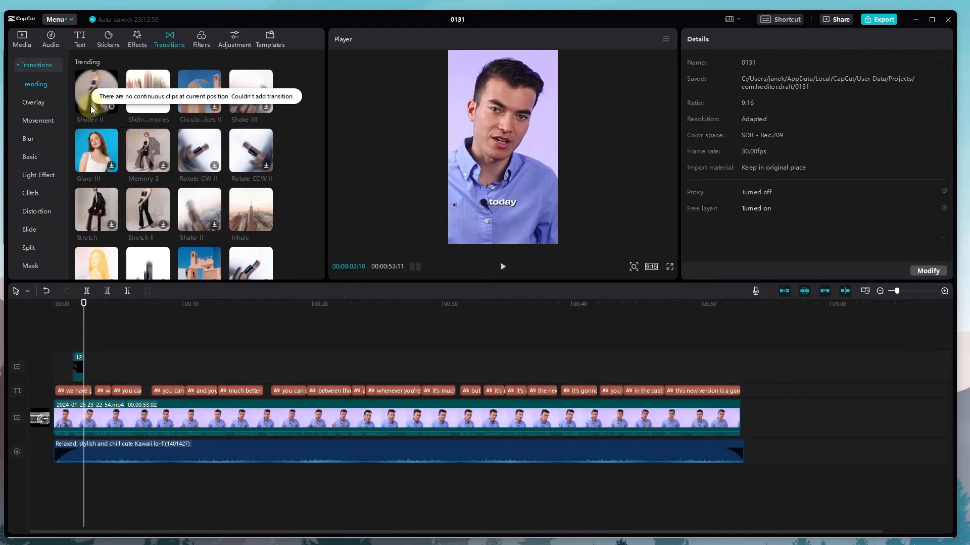
drag(92, 99, 65, 364)
drag(86, 99, 73, 357)
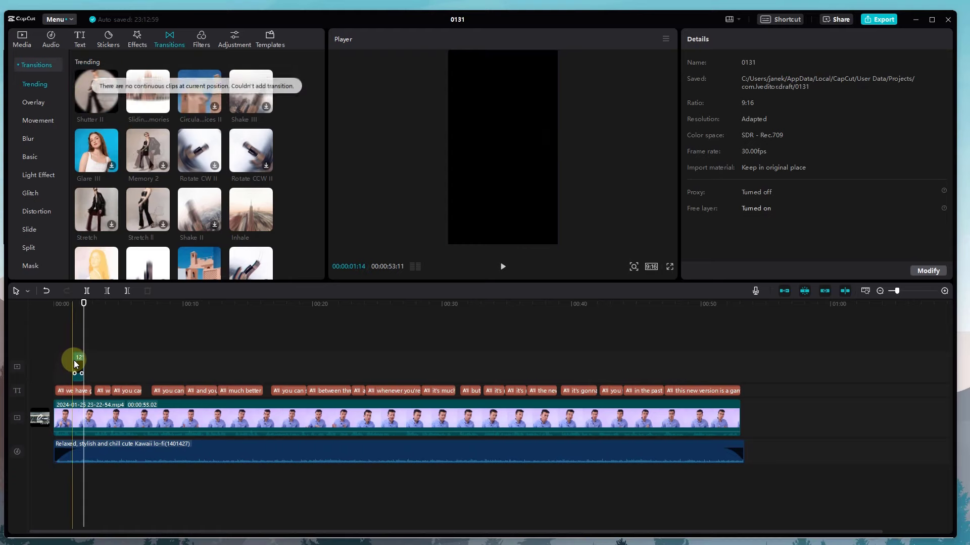
Step: Apply the trending Fairy Wand video effect to the overlay clip and play the opening
click(136, 39)
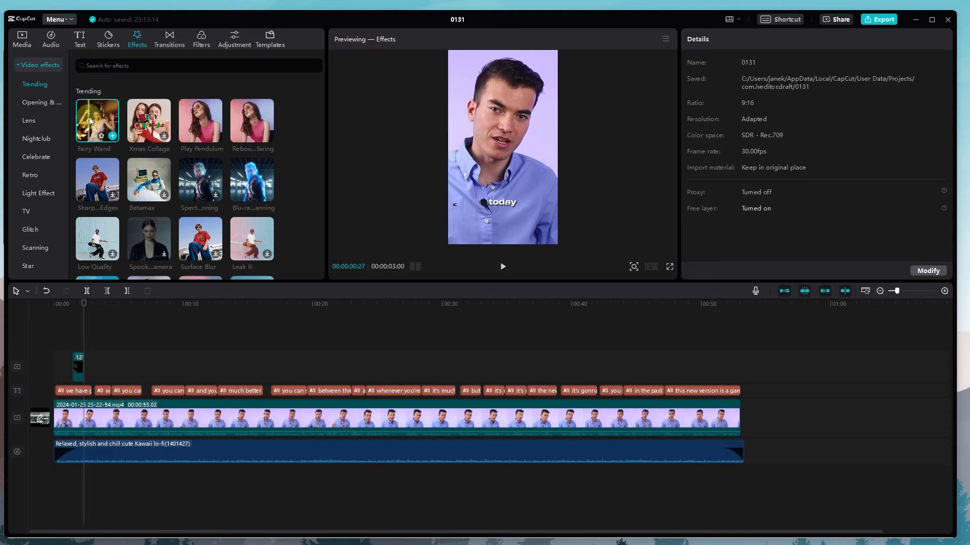
drag(89, 125, 77, 361)
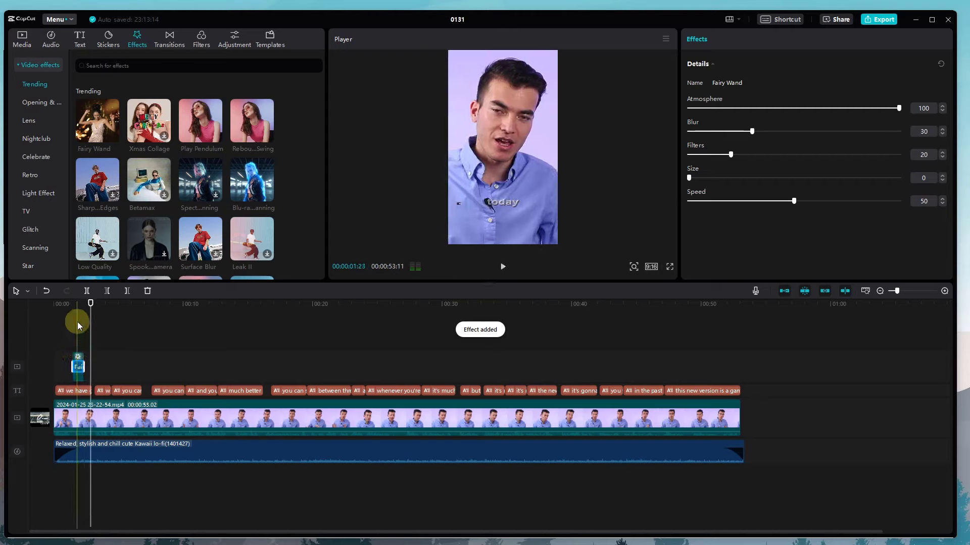
drag(89, 302, 67, 311)
key(space)
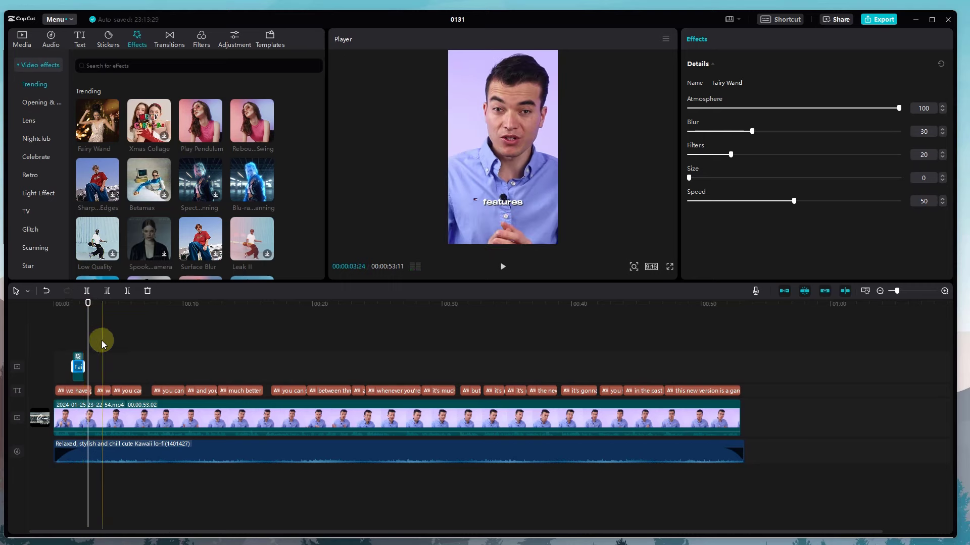
Step: Inspect the overlay clip on an enlarged timeline and replay it from about 00:00:01:07 to check the Fairy Wand effect
ctrl+scroll(94, 349, up, 2)
click(79, 378)
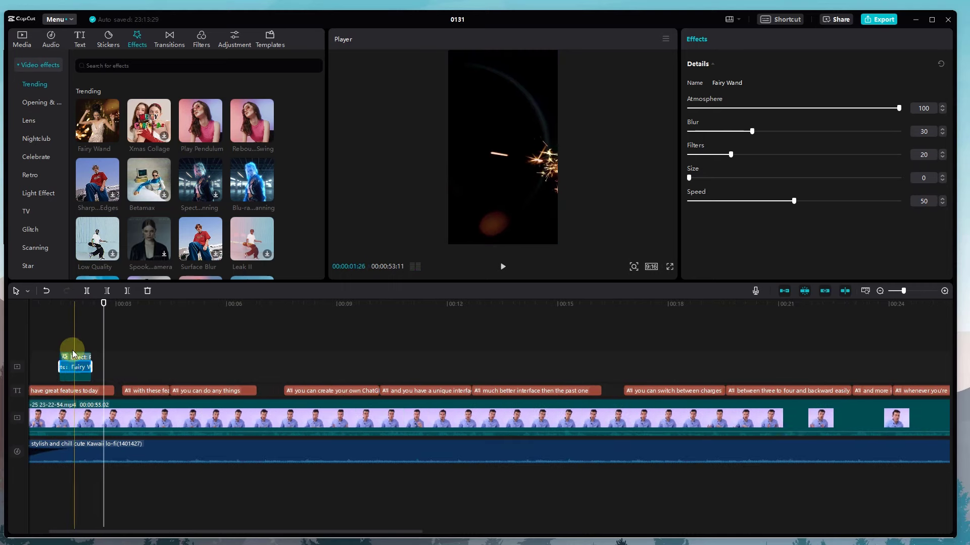
drag(65, 304, 99, 321)
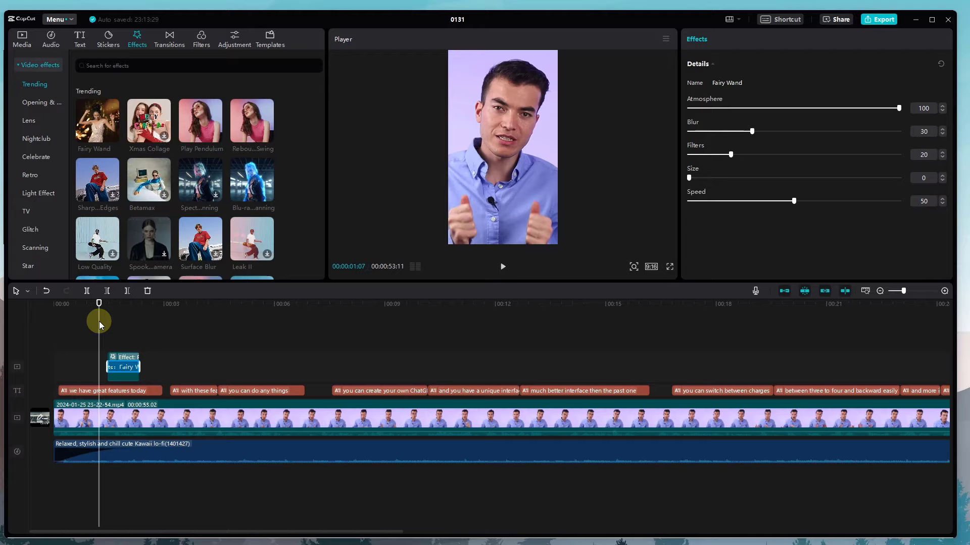
key(space)
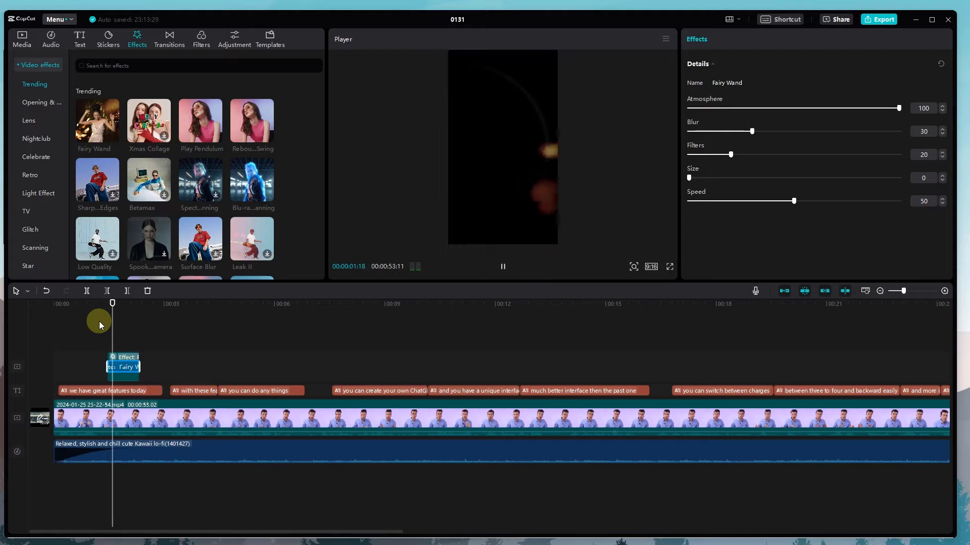
key(space)
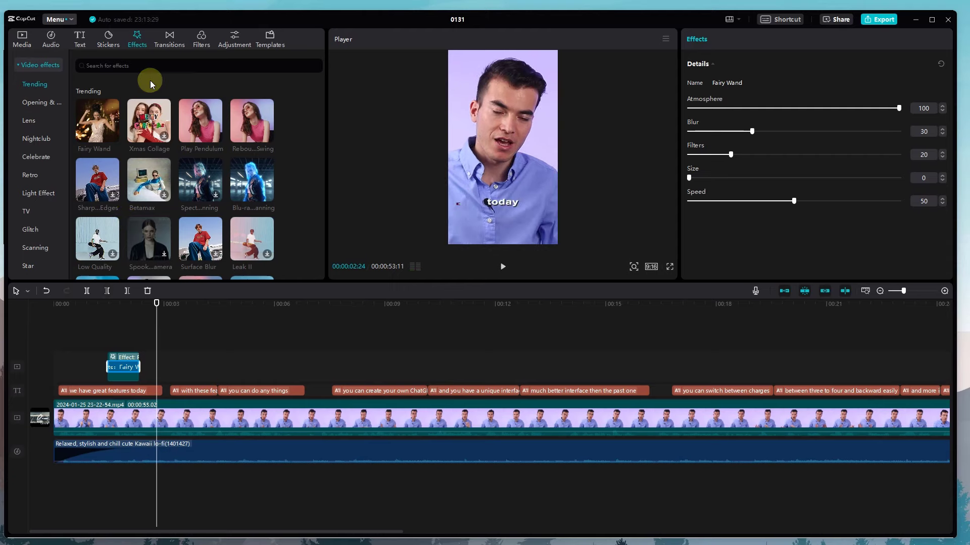
Step: Split the overlay clip near its middle and add the Sliding Memories transition between the two halves
click(166, 40)
drag(150, 85, 53, 422)
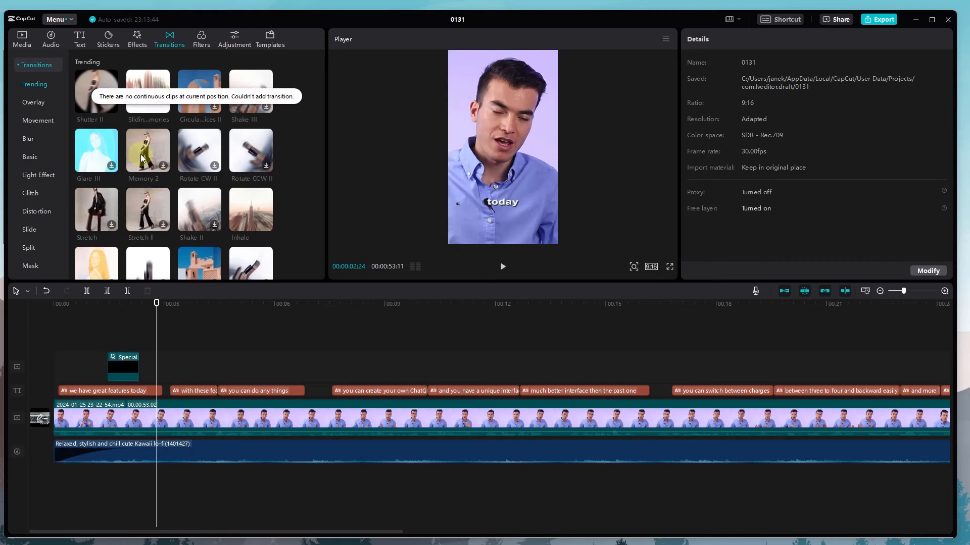
click(126, 364)
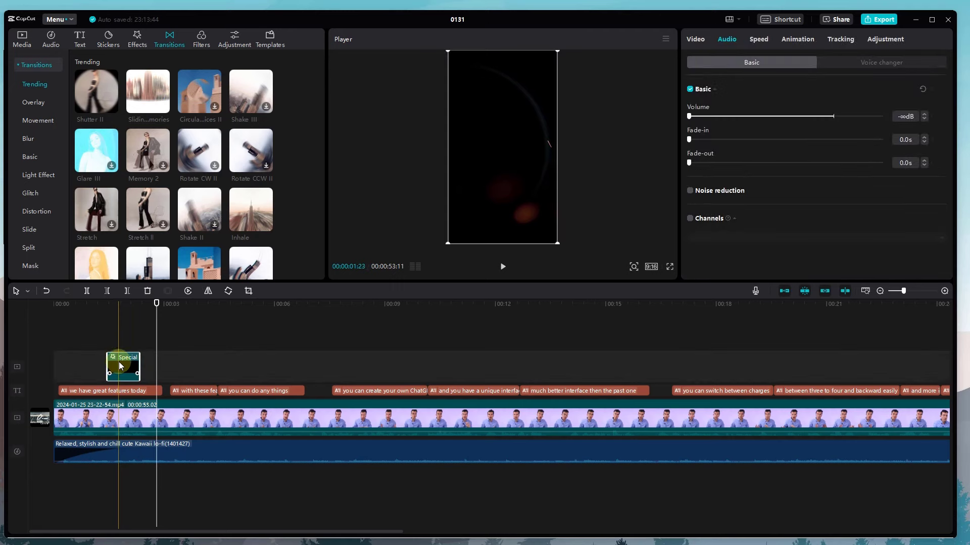
key(ctrl+b)
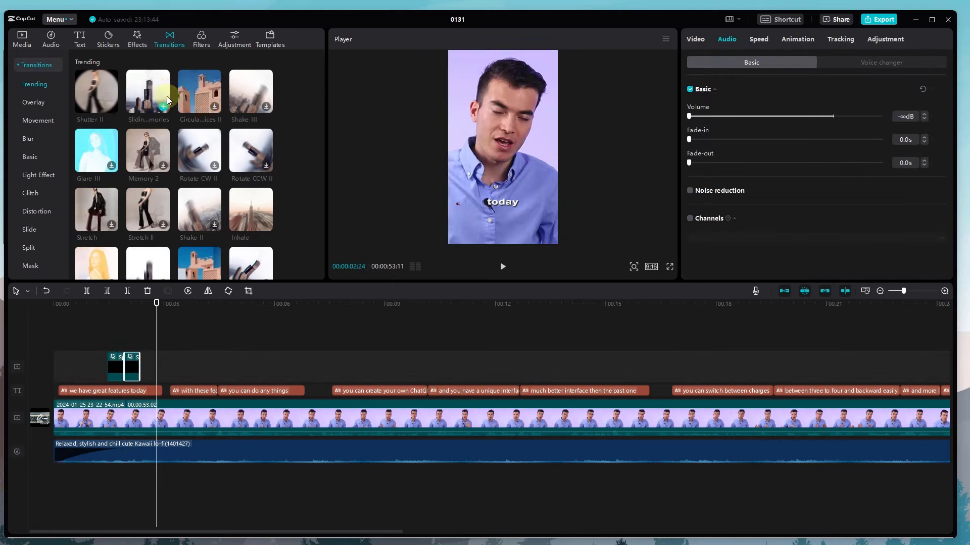
drag(148, 93, 124, 366)
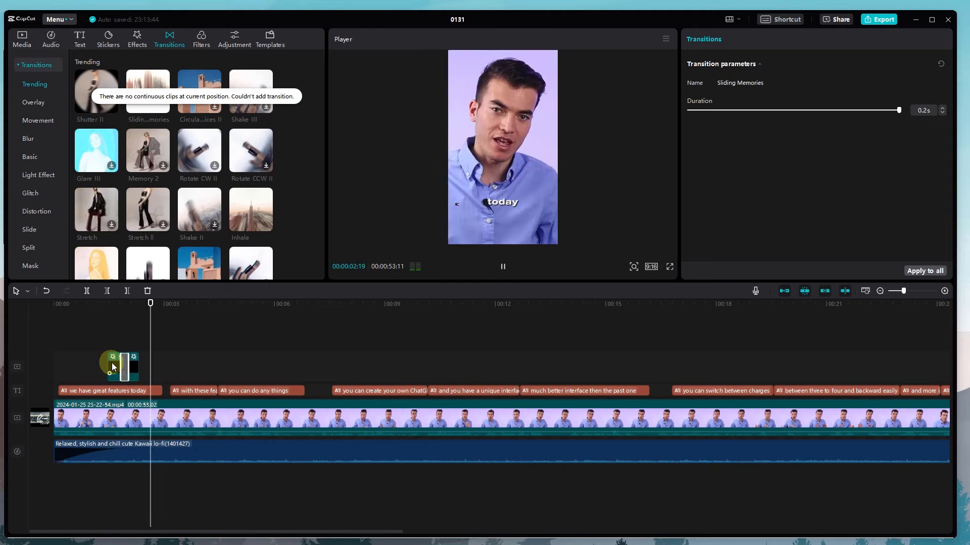
Step: Play the section around the split overlay to check the Sliding Memories transition, and clear the clip selection
click(136, 368)
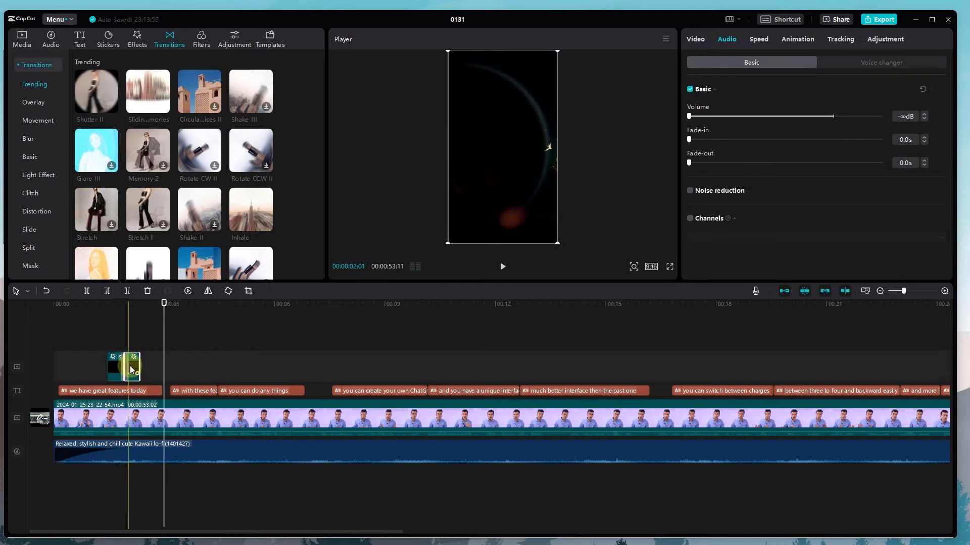
key(space)
key(space)
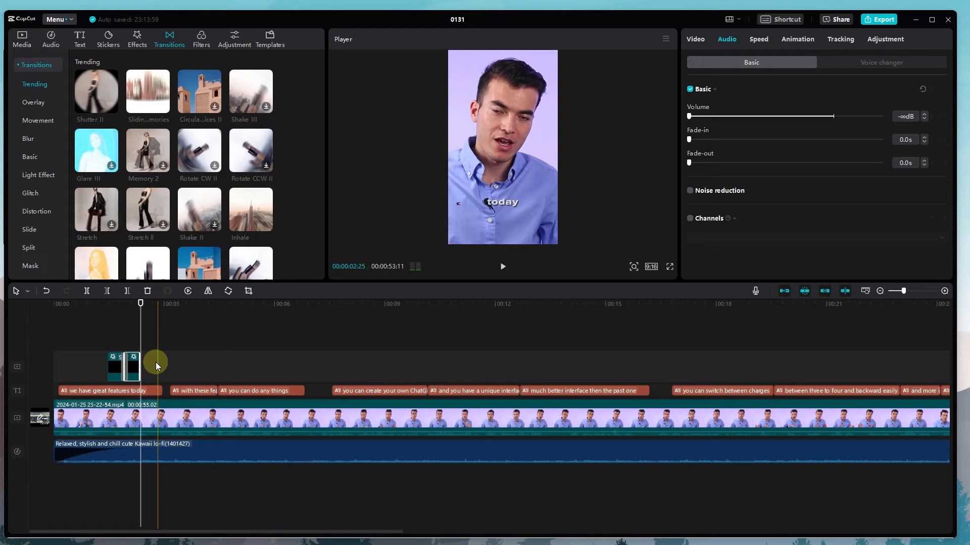
click(95, 364)
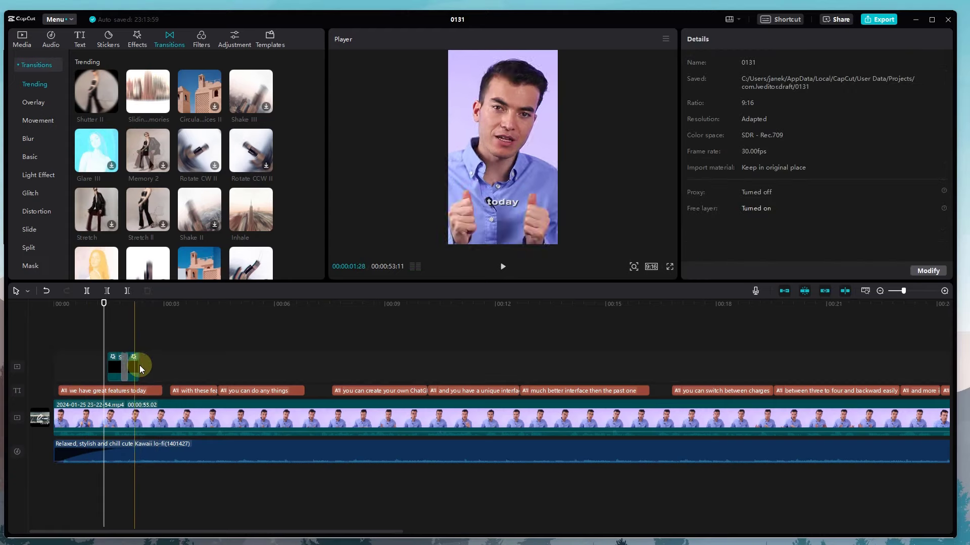
Step: Try adding the Glare III transition to the start of the overlay clip, and delete the Fairy Wand effect from its first half
drag(106, 153, 103, 366)
drag(96, 152, 108, 356)
click(119, 358)
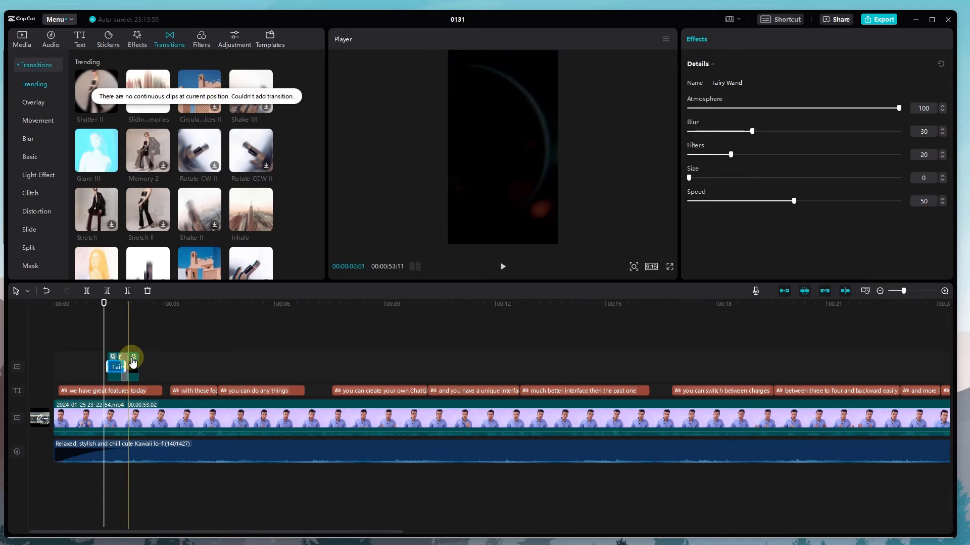
key(Delete)
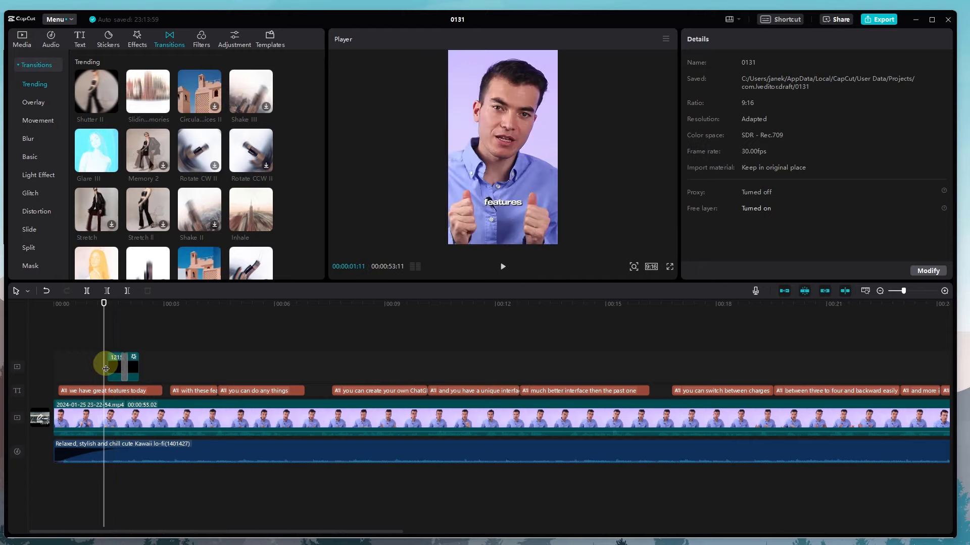
Step: Play the overlay section from just before its first clip to check it without the effect on the first half
key(space)
key(space)
click(106, 366)
key(space)
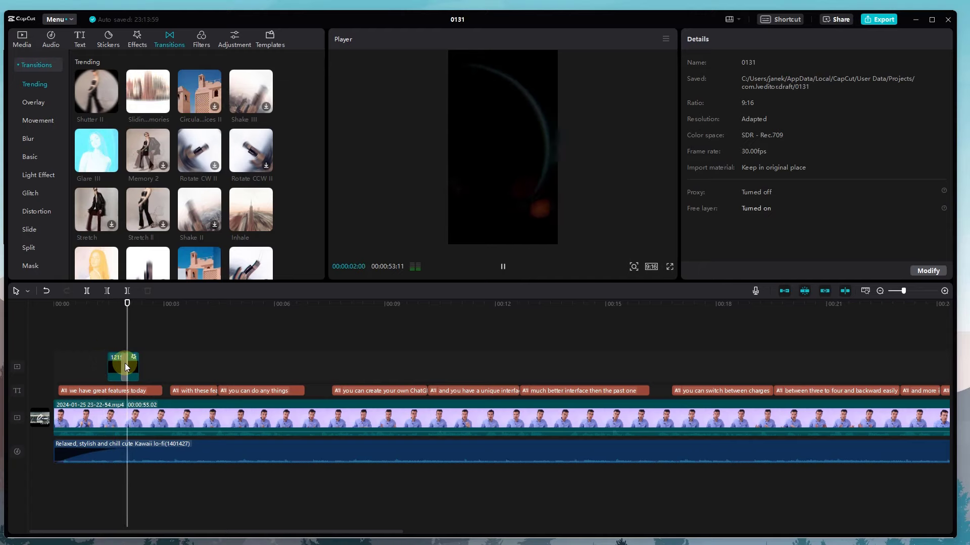
key(space)
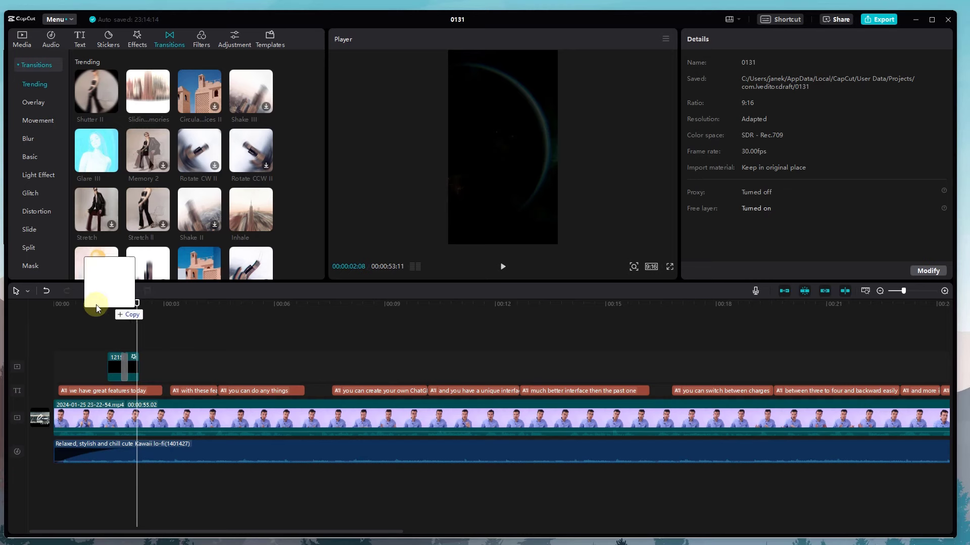
Step: Add a short piece of the 0915 clip directly after the overlay and join them with the Sliding Memories transition, accepting duplicate frames
drag(96, 305, 147, 363)
key(Delete)
click(198, 40)
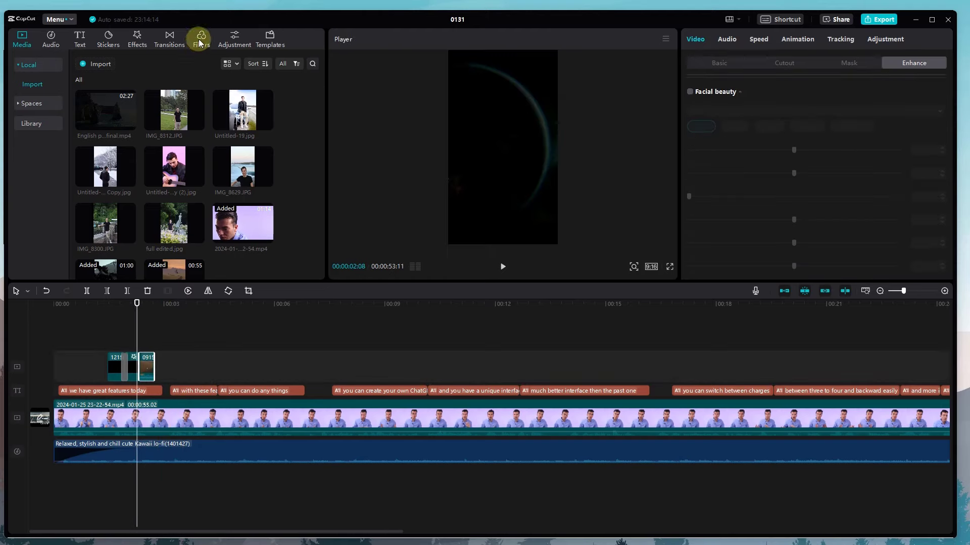
click(141, 39)
click(172, 46)
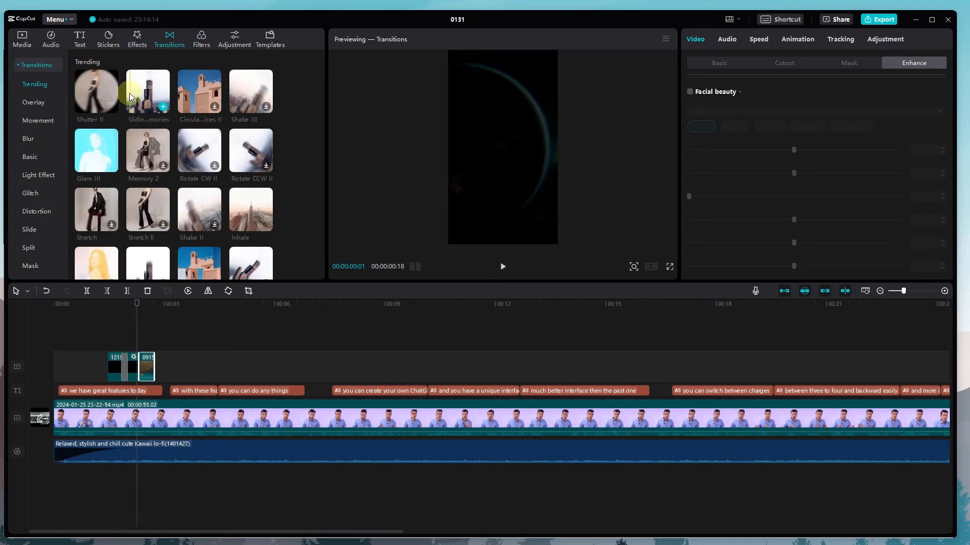
drag(147, 94, 135, 361)
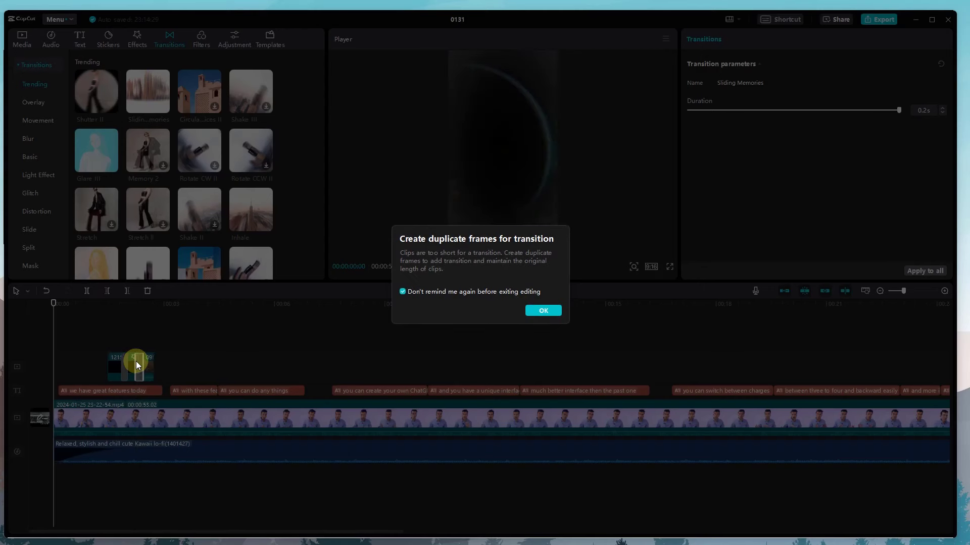
click(536, 308)
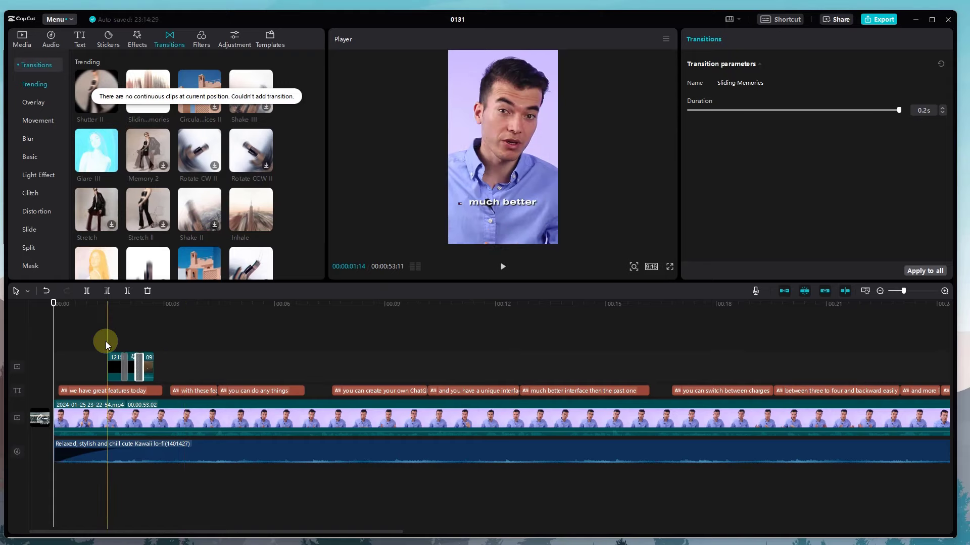
Step: Mute the 0915 overlay clip at a volume of -∞ dB, playing the opening before and after to check it
key(space)
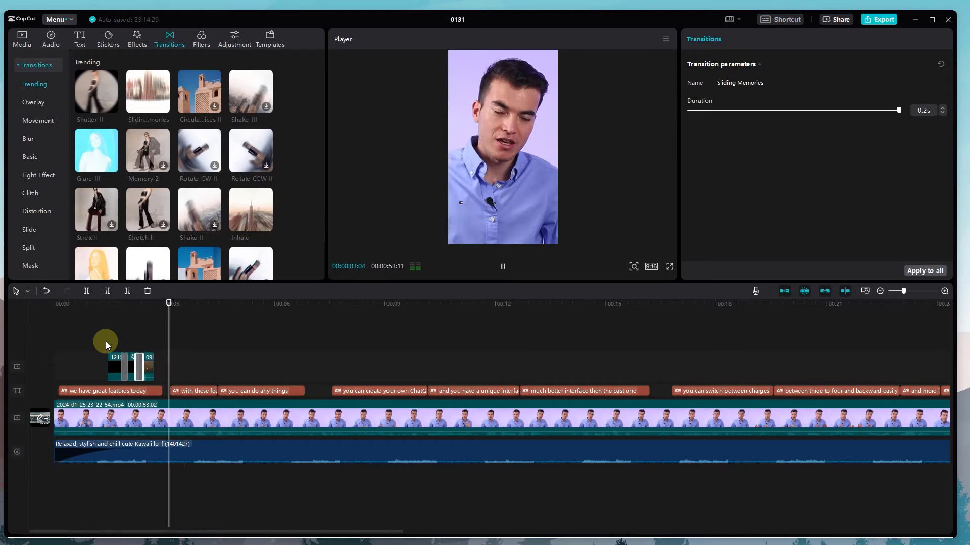
key(space)
click(147, 366)
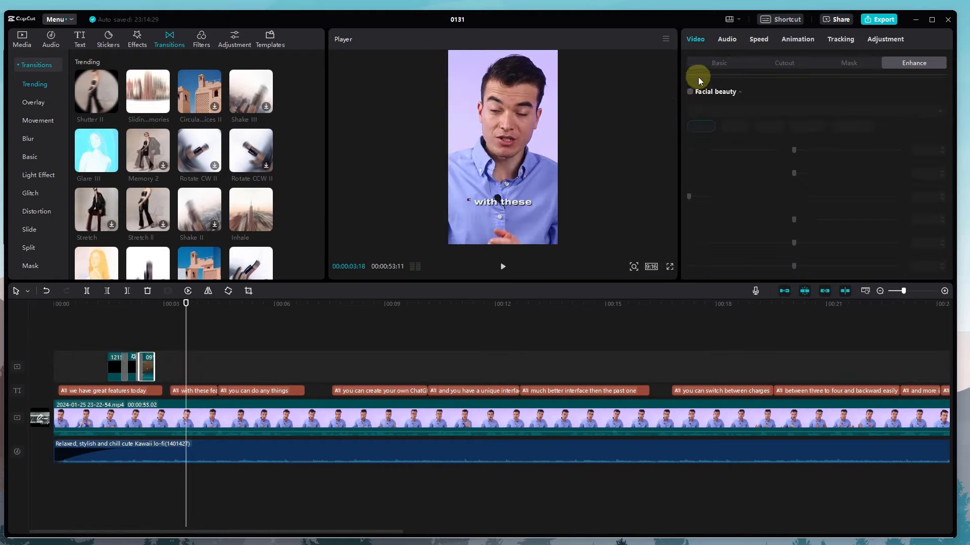
click(727, 39)
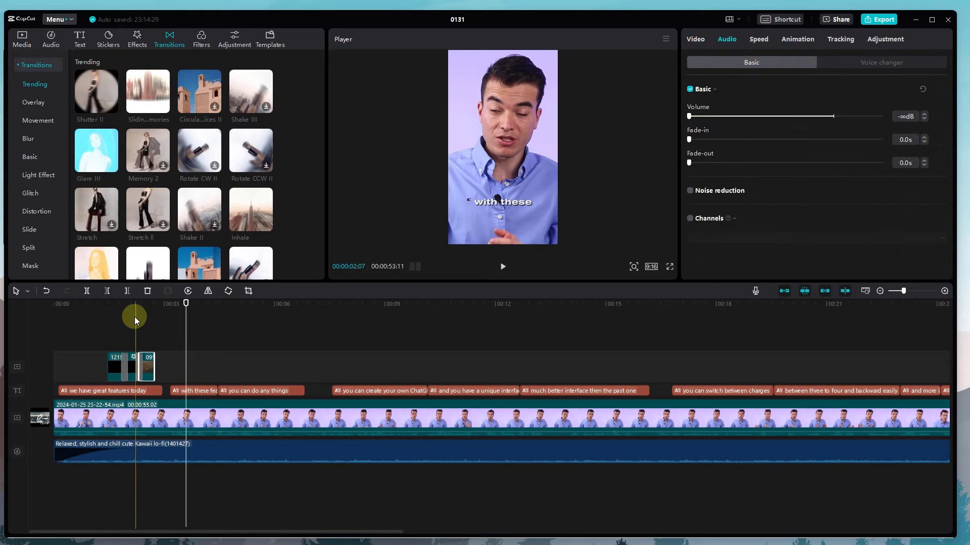
key(space)
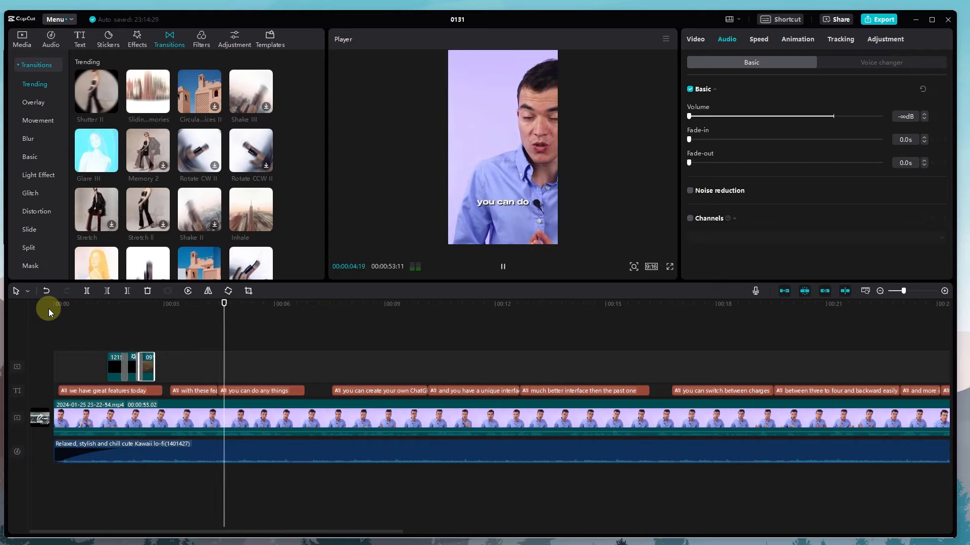
key(space)
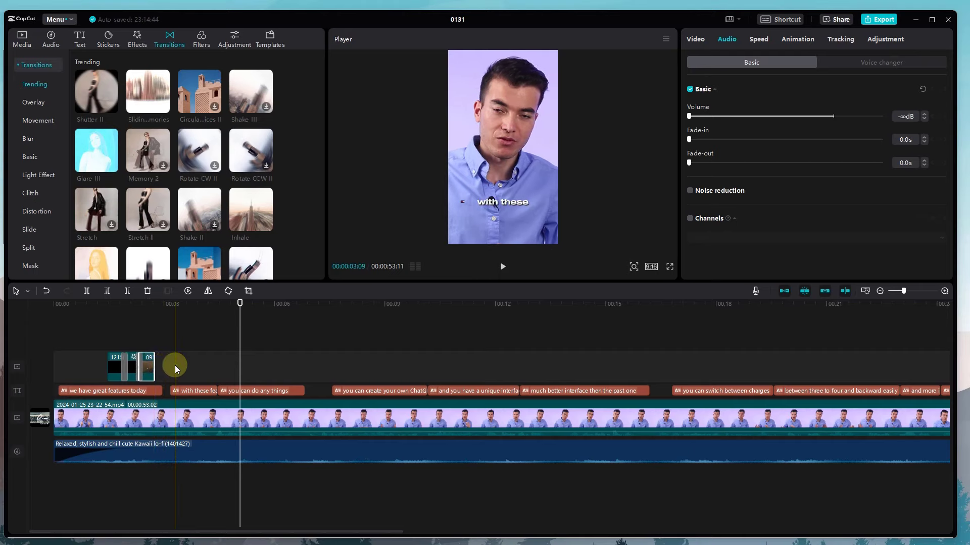
Step: Split the main talking-head clip at about 00:00:03:05 and add the Circular Slices II transition at the cut
click(170, 417)
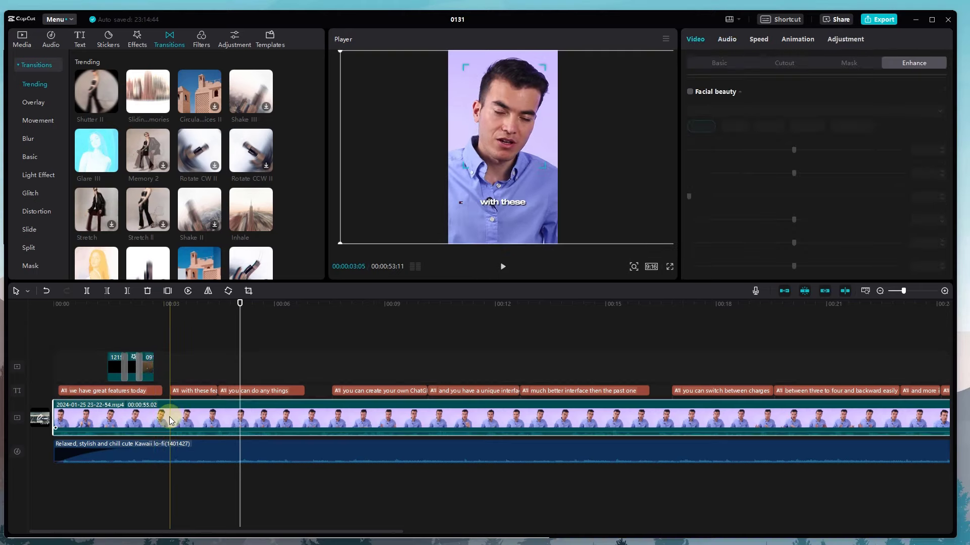
key(ctrl+b)
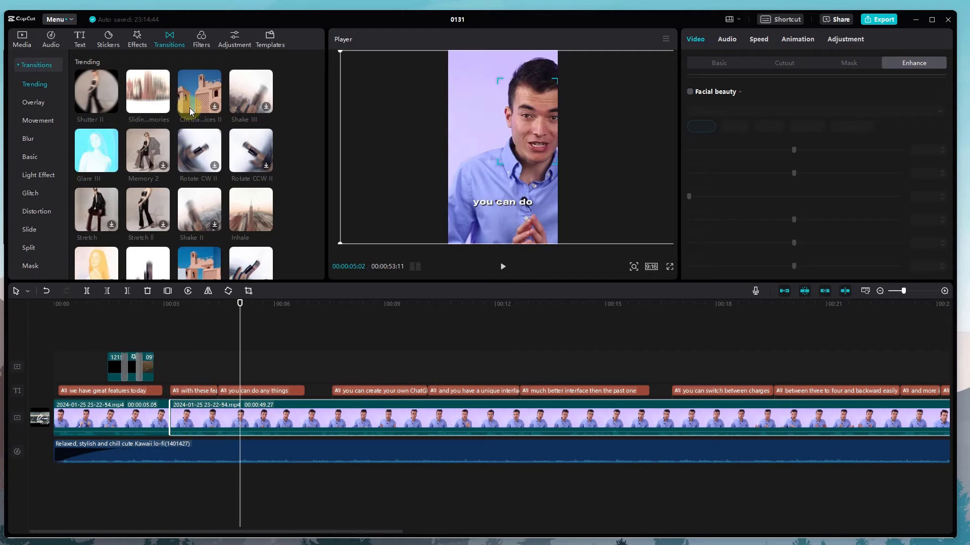
drag(191, 99, 169, 416)
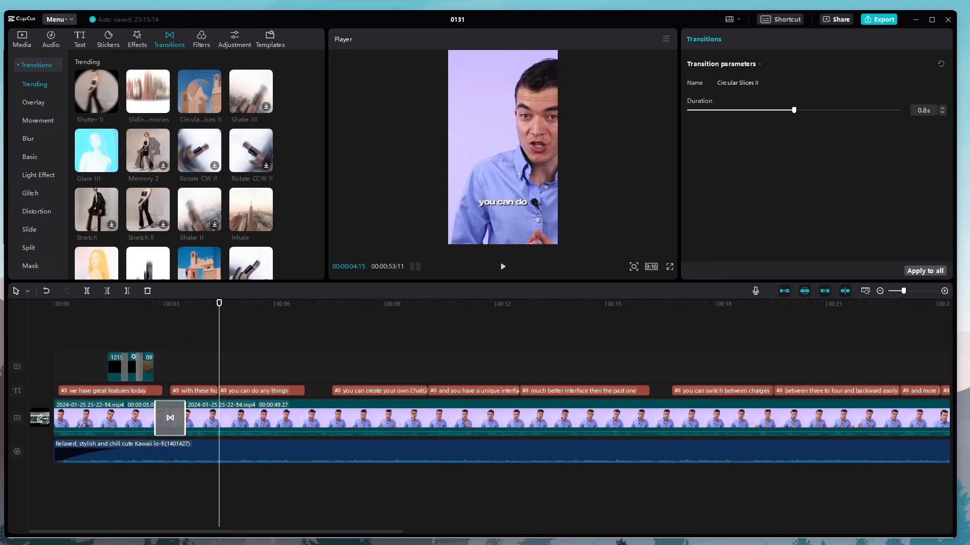
drag(969, 182, 884, 182)
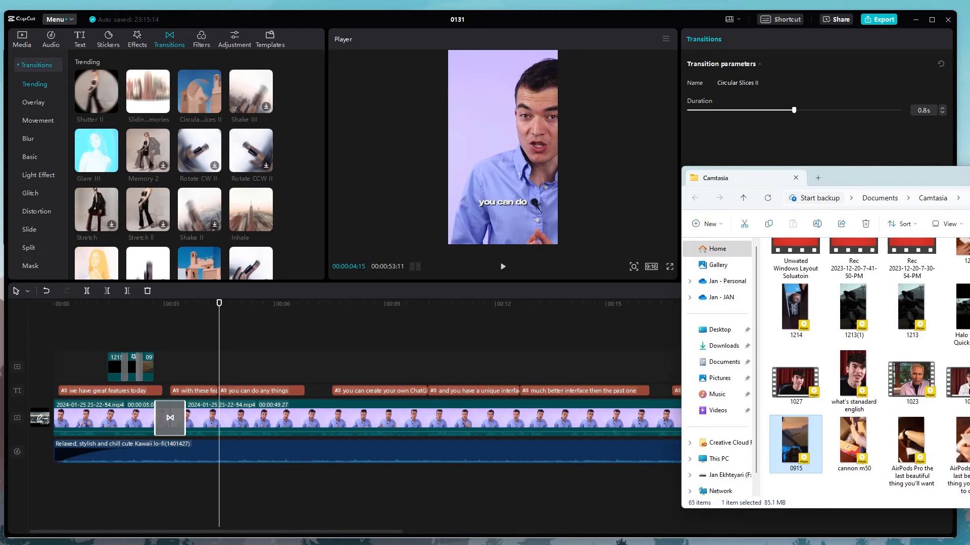
drag(757, 177, 969, 178)
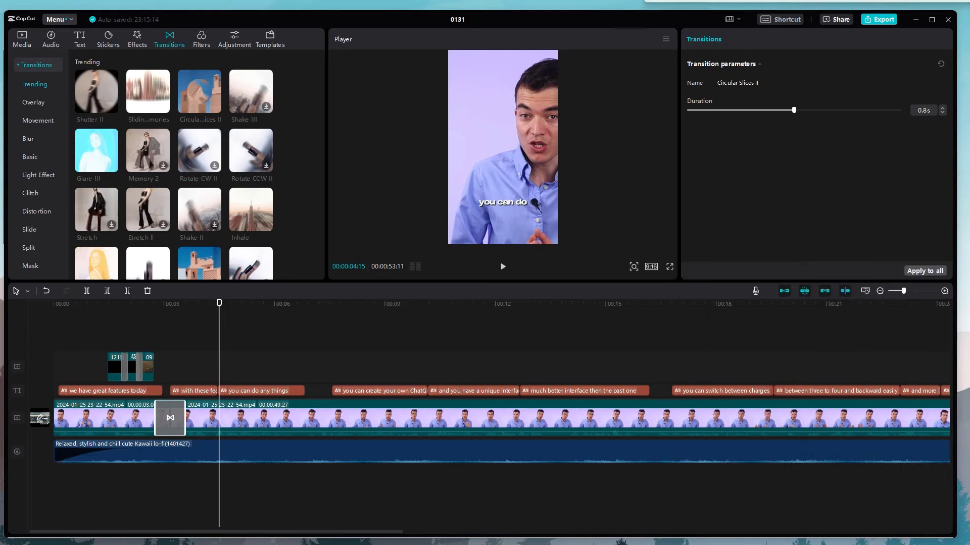
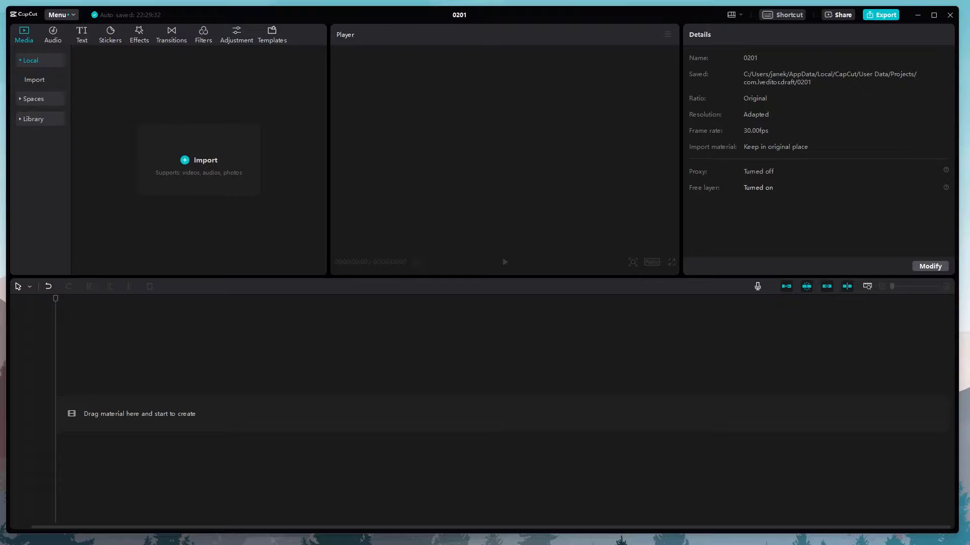
drag(833, 544, 114, 416)
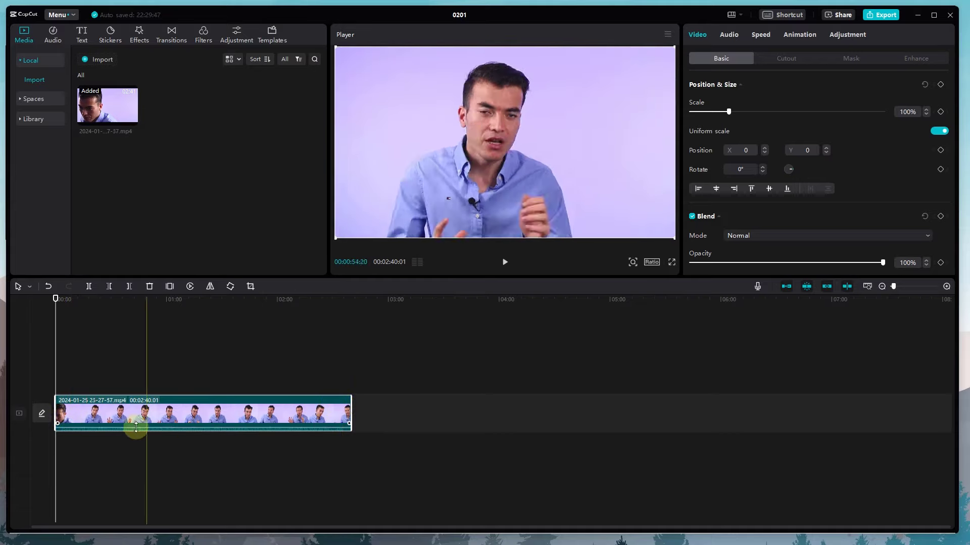
scroll(78, 414, up, 2)
scroll(116, 426, up, 1)
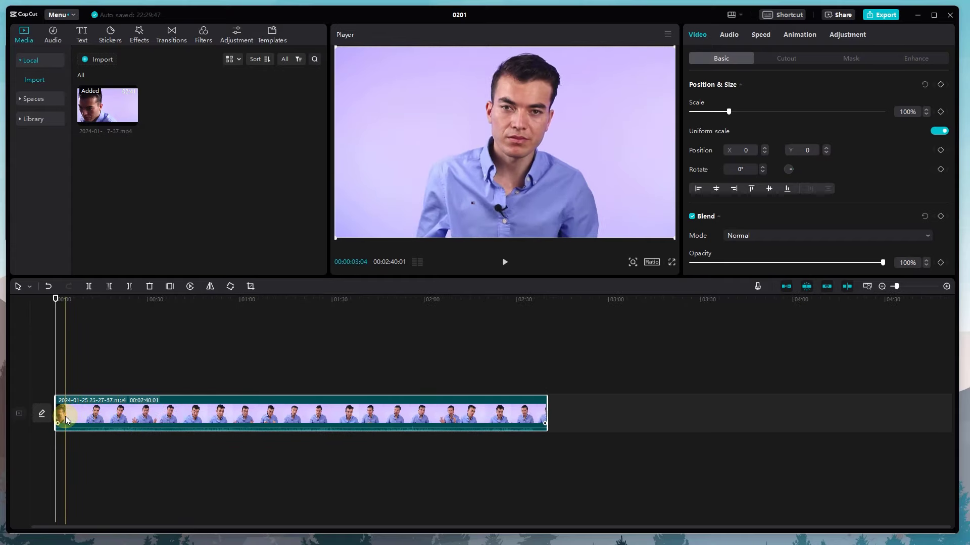
key(ctrl+b)
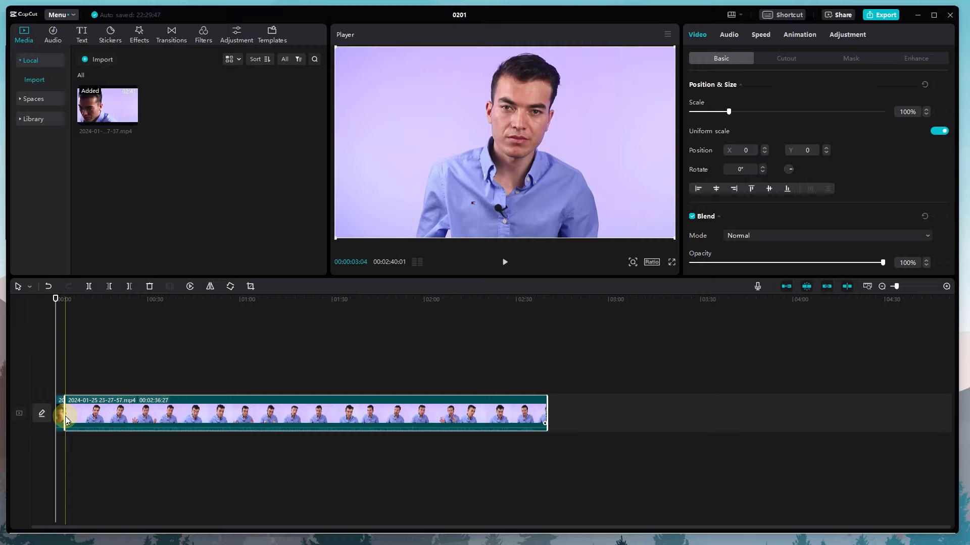
key(Delete)
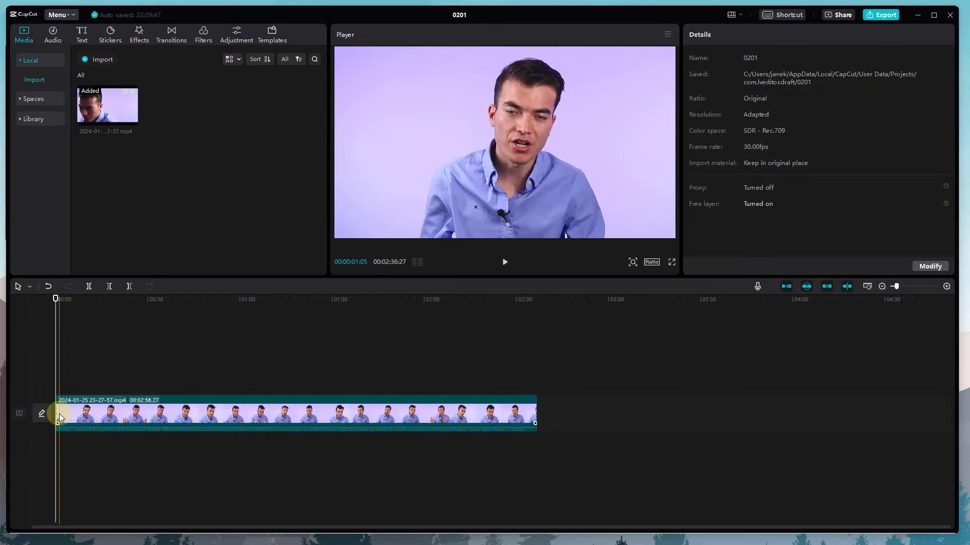
Step: Split the clip near its end at 00:02:33:04 and delete the closing piece
scroll(523, 396, up, 3)
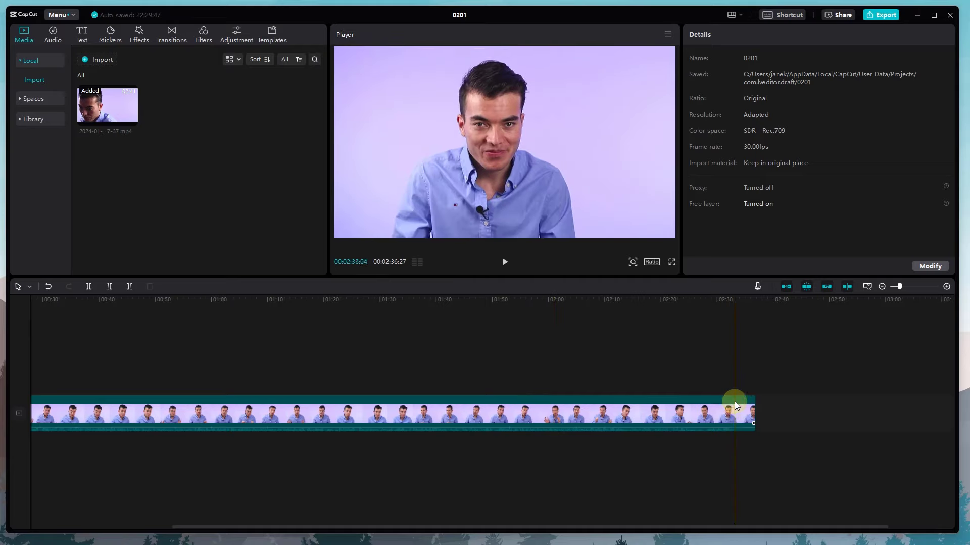
key(ctrl+b)
click(743, 408)
key(Delete)
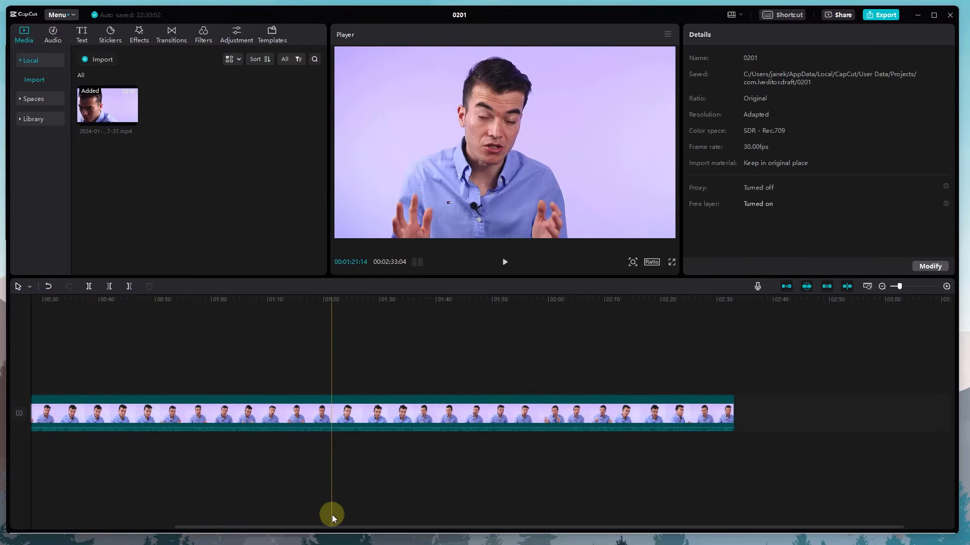
Step: Look over the trimmed clip along the timeline in both directions and at different magnifications
scroll(327, 502, down, 2)
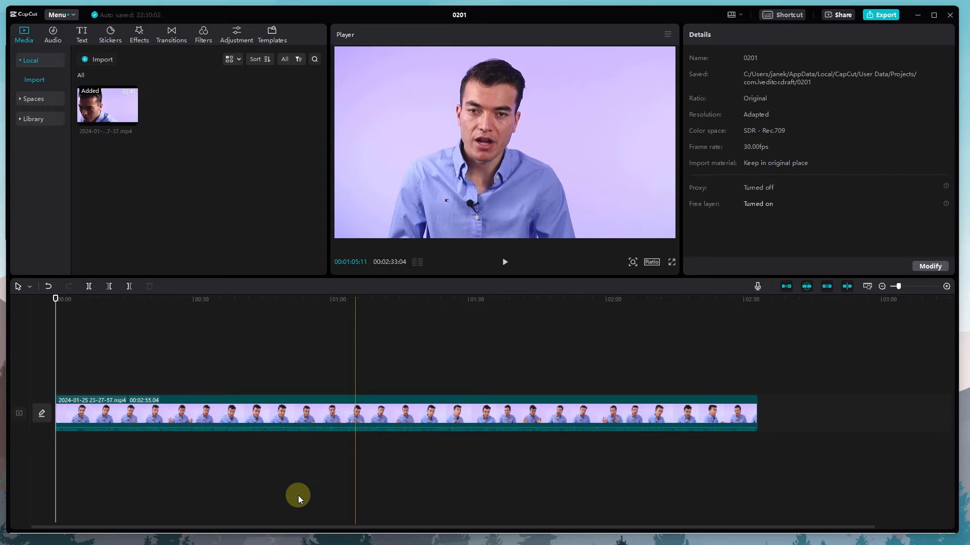
scroll(297, 497, right, 2)
scroll(297, 497, left, 2)
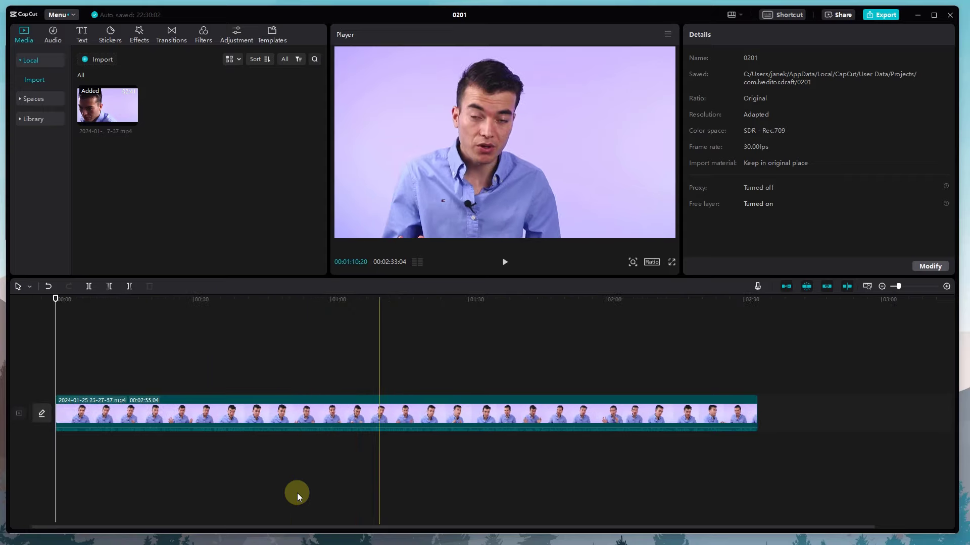
scroll(297, 493, right, 2)
scroll(296, 493, left, 2)
scroll(296, 493, right, 2)
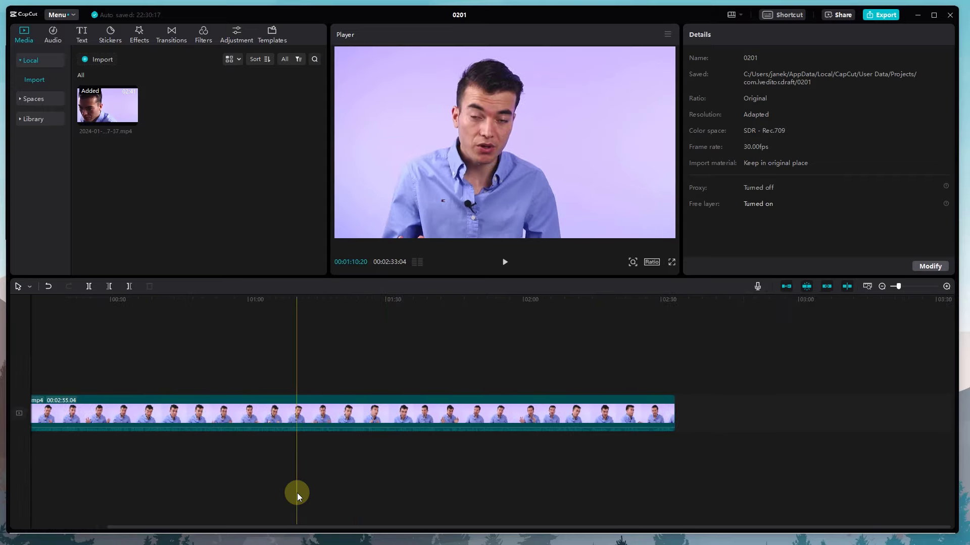
scroll(297, 493, left, 2)
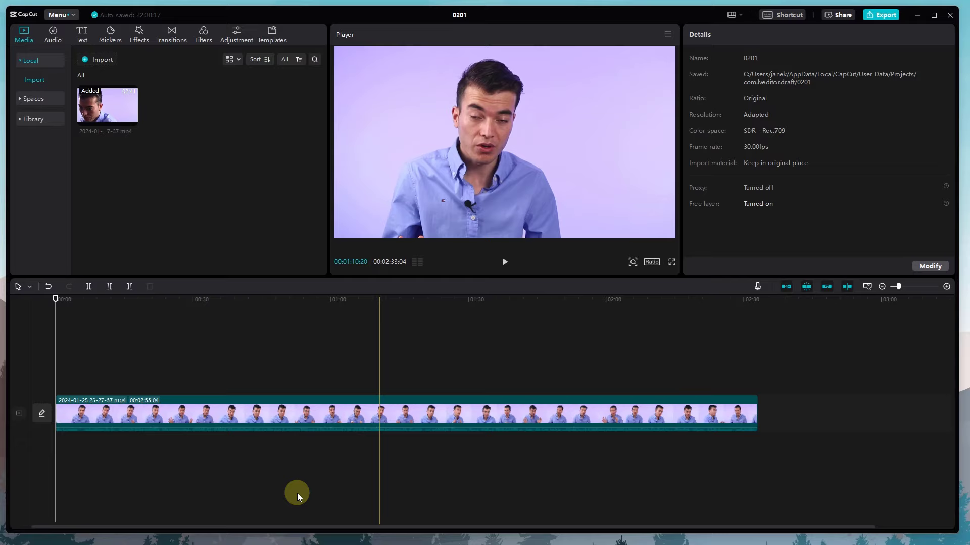
scroll(298, 492, right, 2)
scroll(299, 496, left, 2)
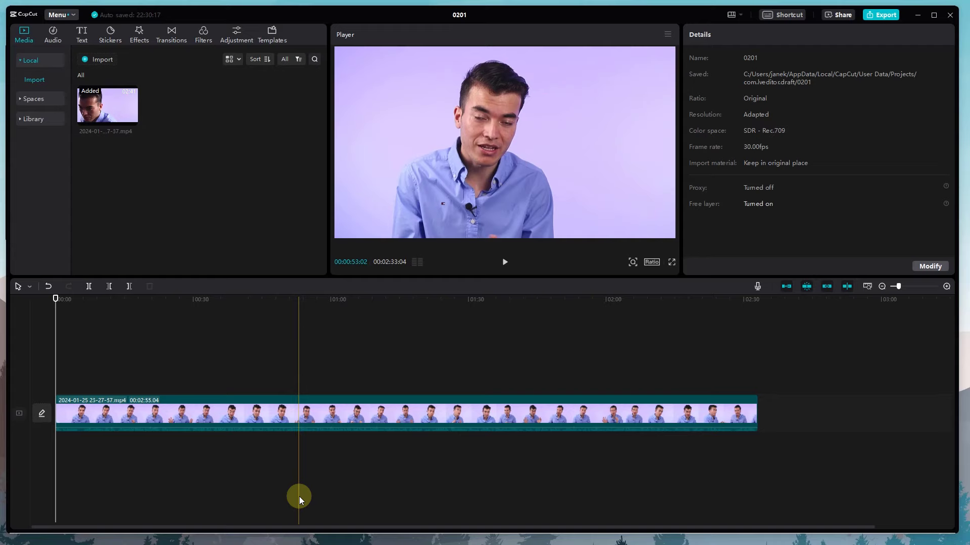
scroll(299, 495, up, 4)
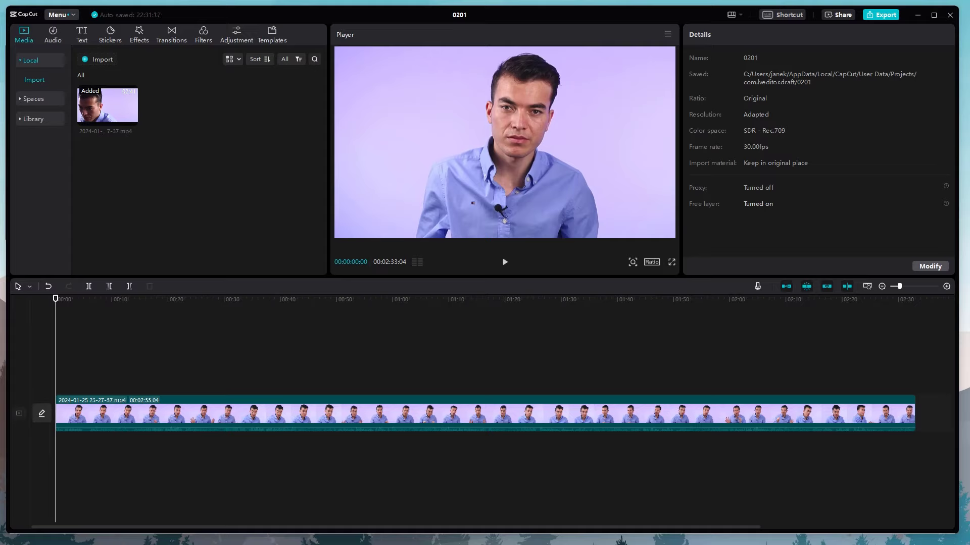
Step: Insert the blue sci-fi still image at the start of the timeline, shorten it to about 1.5 seconds, and preview it
drag(475, 488, 62, 416)
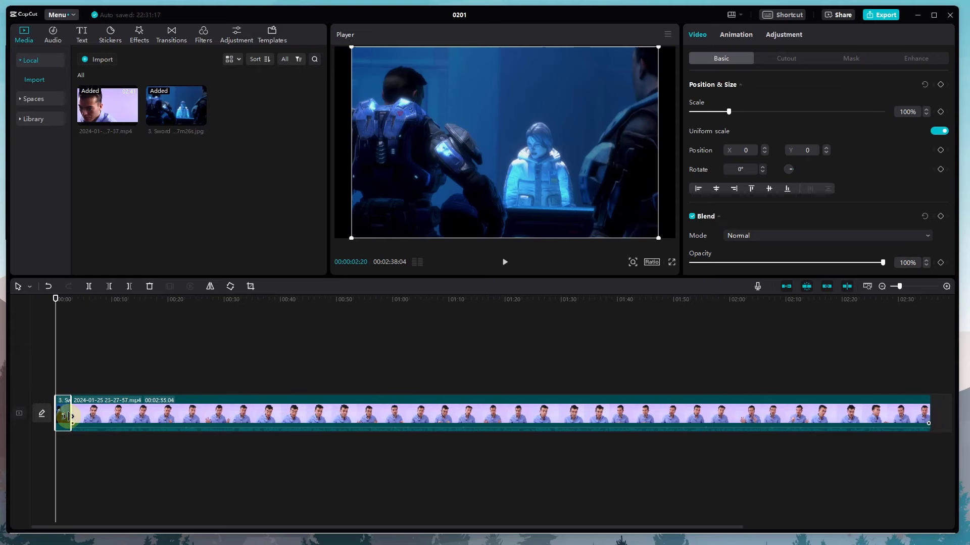
key(space)
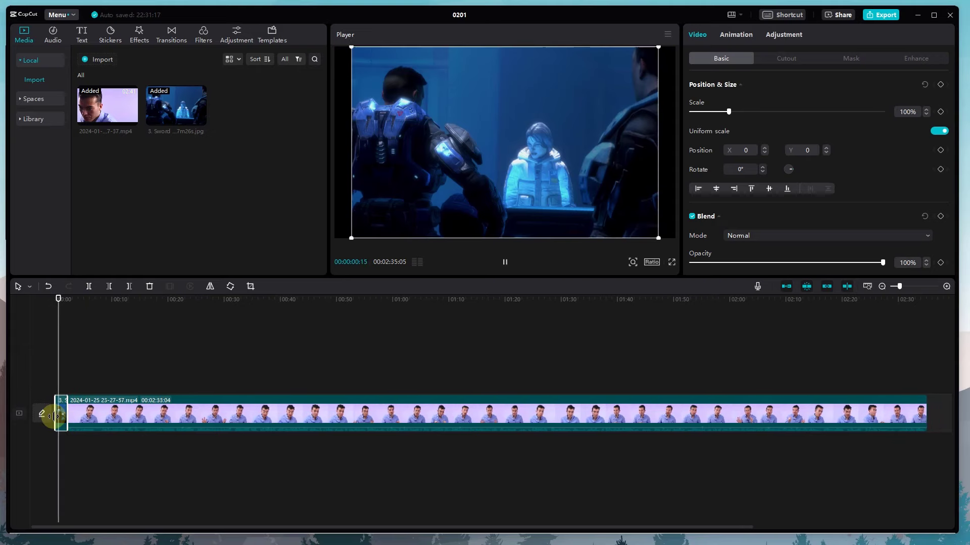
drag(55, 416, 63, 415)
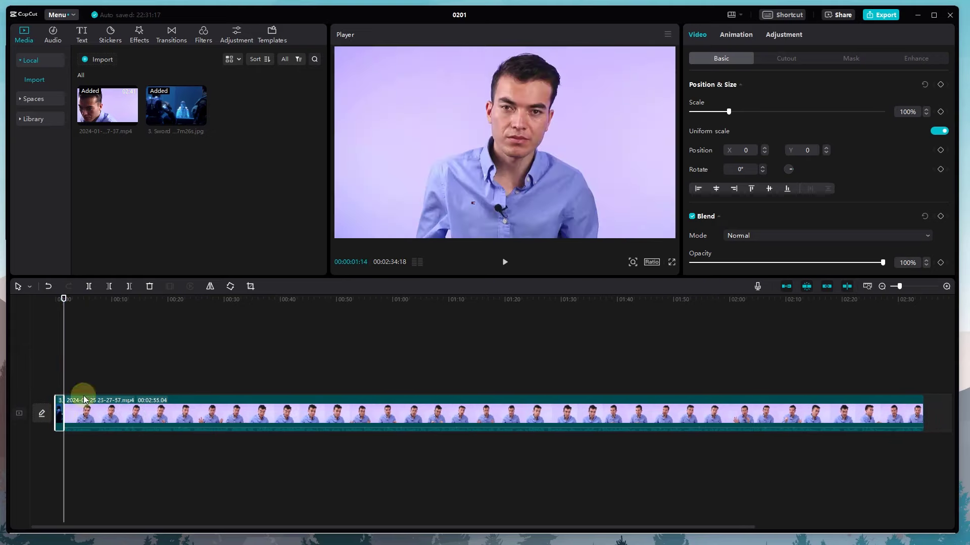
click(26, 305)
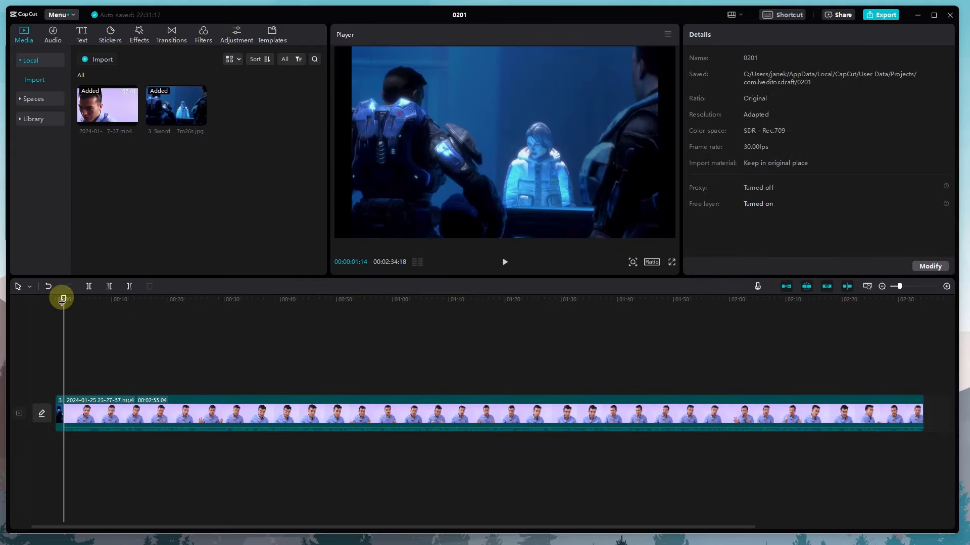
Step: Scale the opening sci-fi still to 115% so it fills the frame, shift it to Y position 48, and preview it
drag(63, 297, 55, 298)
click(418, 105)
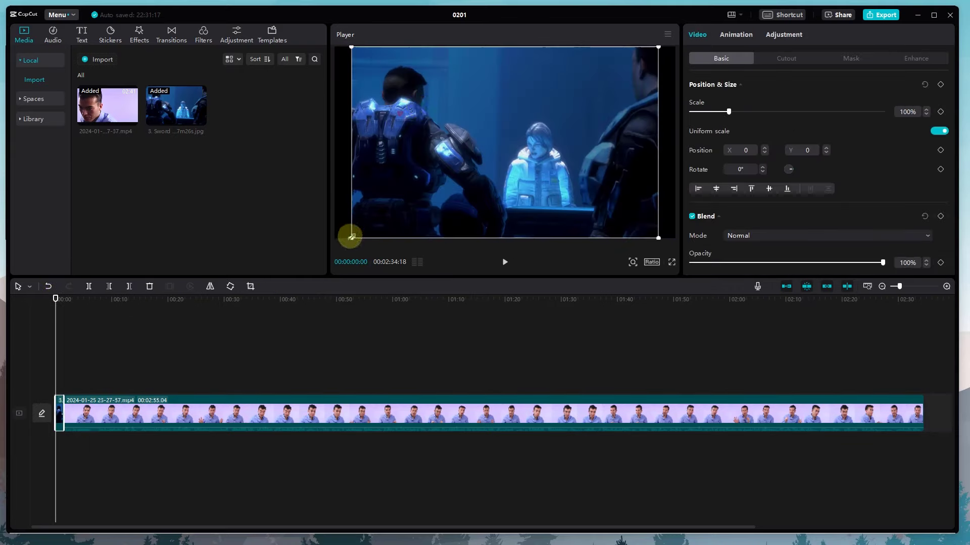
drag(351, 237, 310, 256)
click(420, 195)
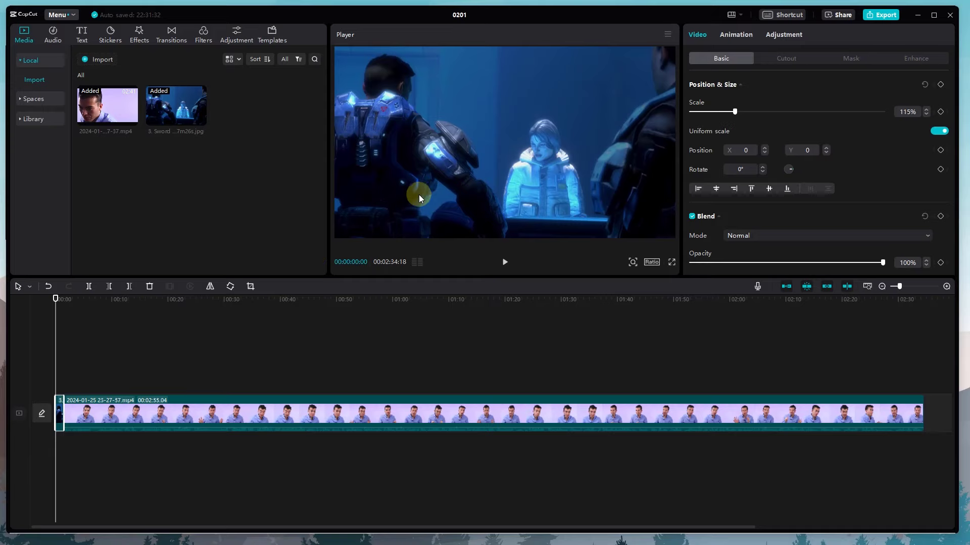
drag(424, 189, 423, 185)
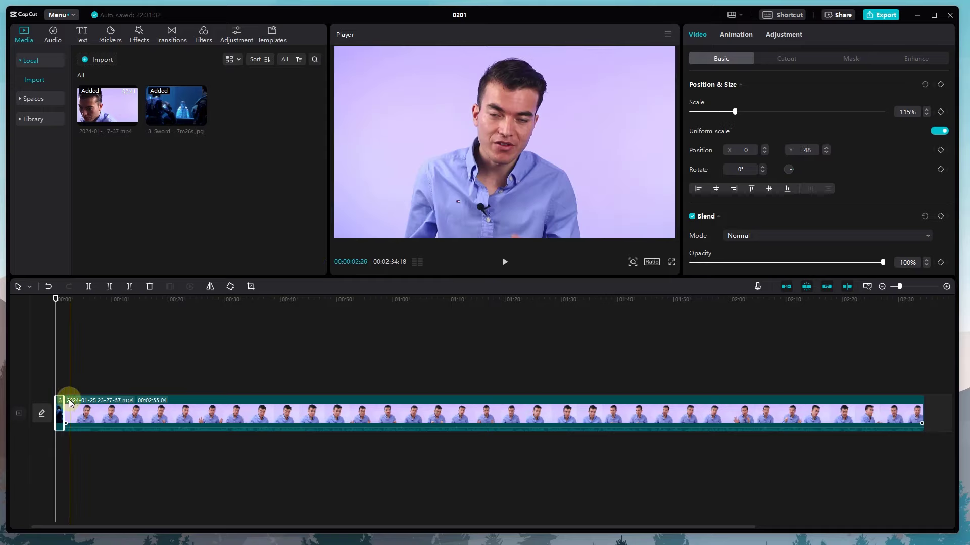
key(space)
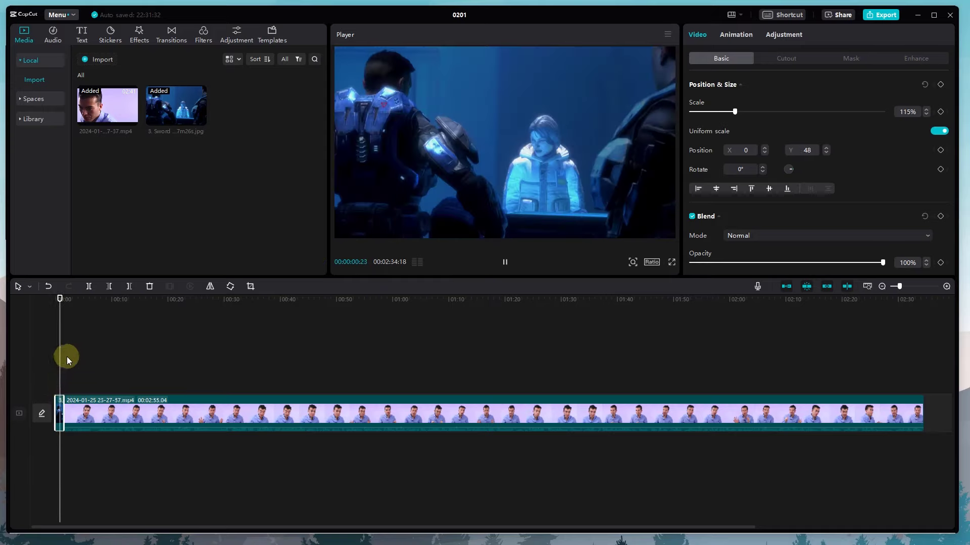
click(48, 299)
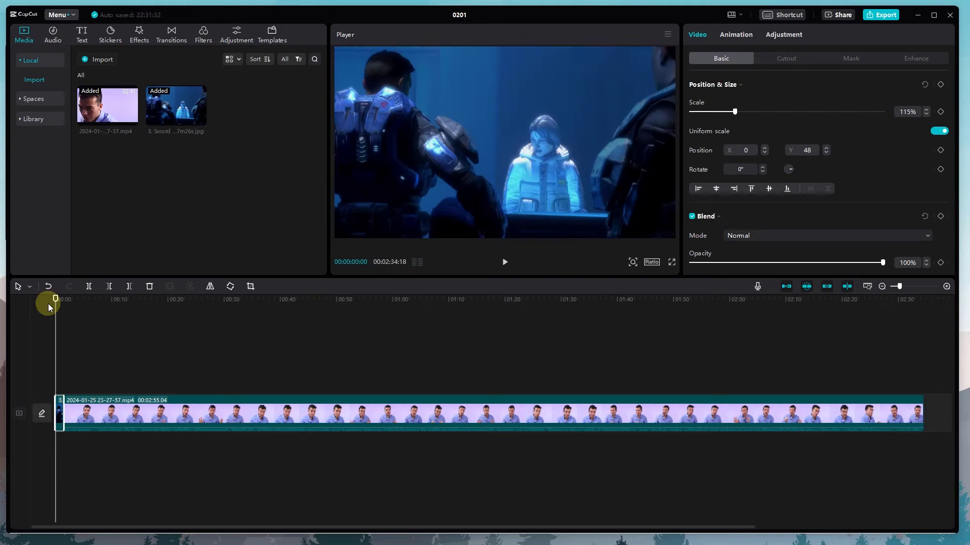
Step: Add a default text layer at the start of the timeline and shorten it to match the opening still's length
click(81, 32)
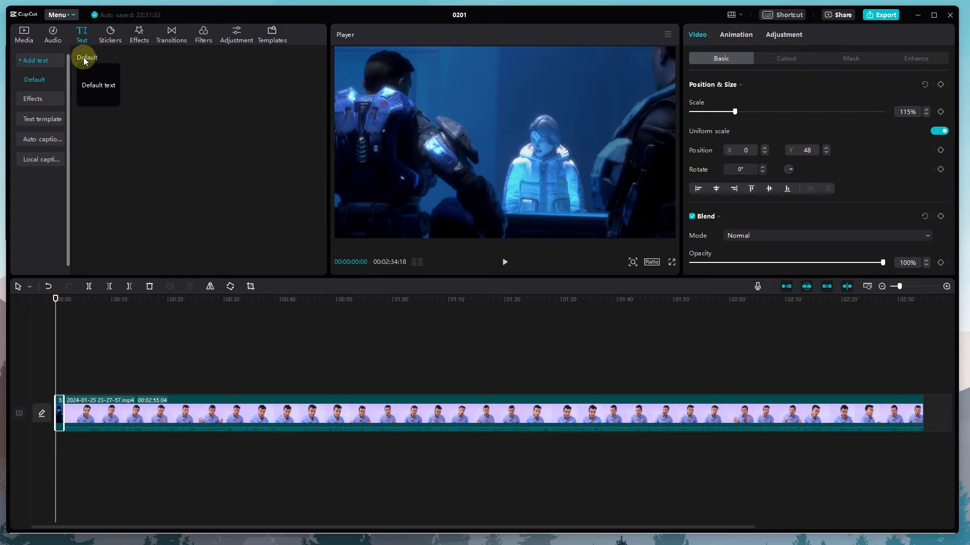
drag(89, 74, 477, 150)
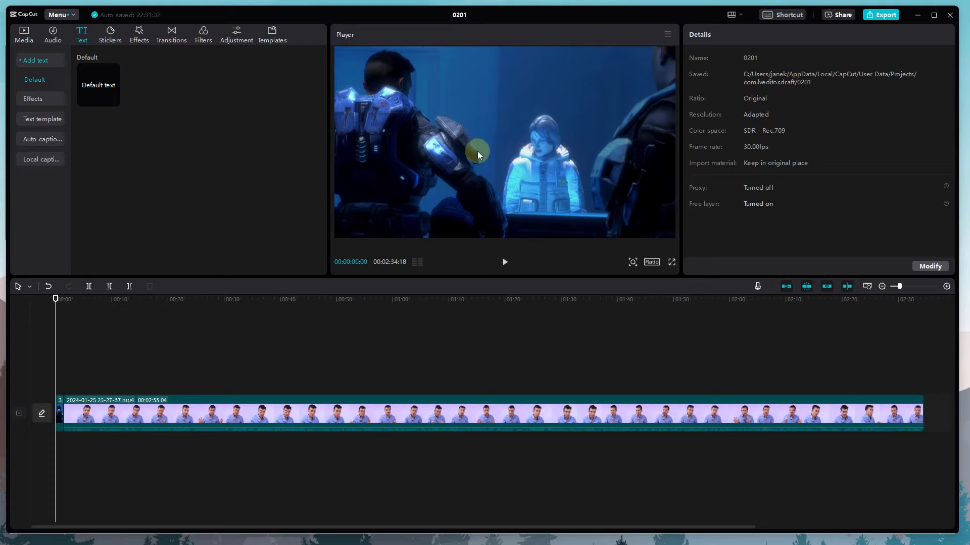
mouse_move(110, 104)
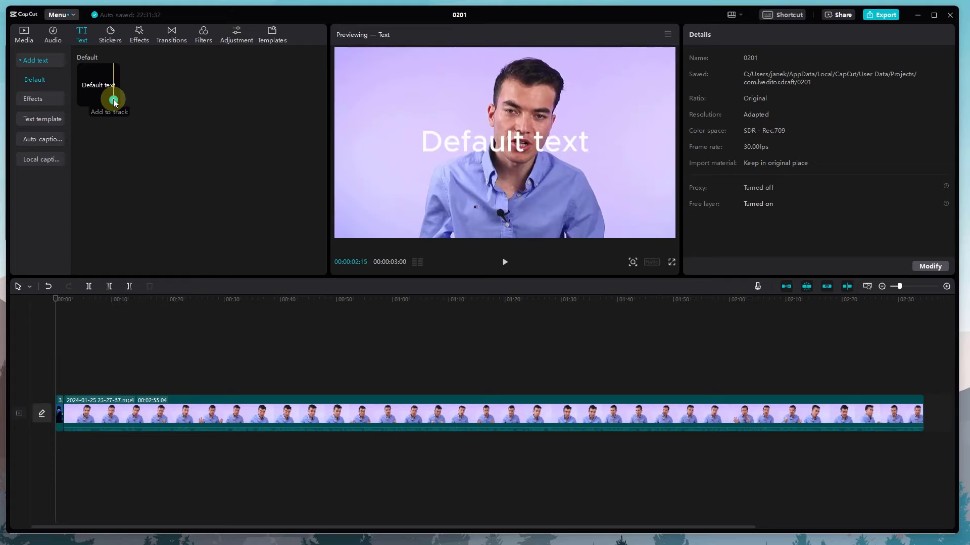
click(113, 100)
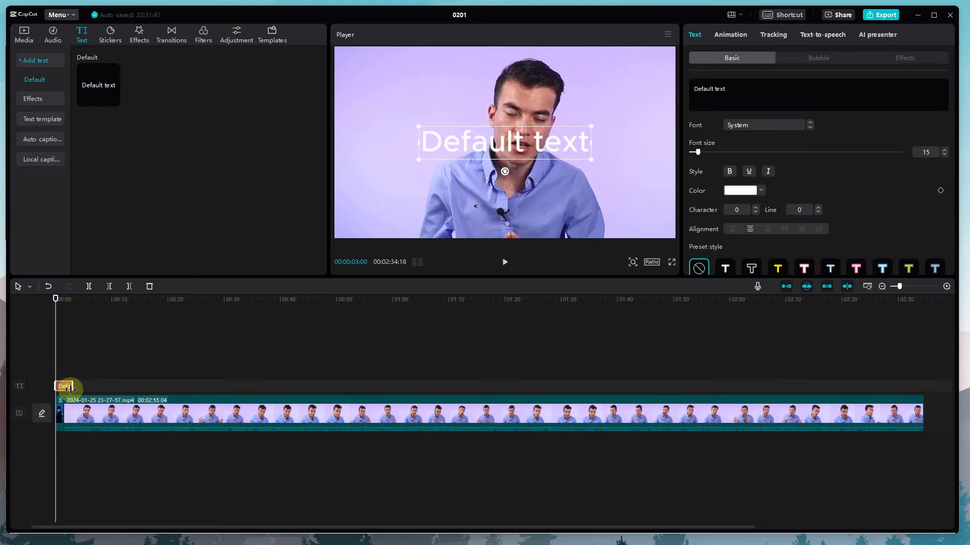
drag(73, 388, 60, 389)
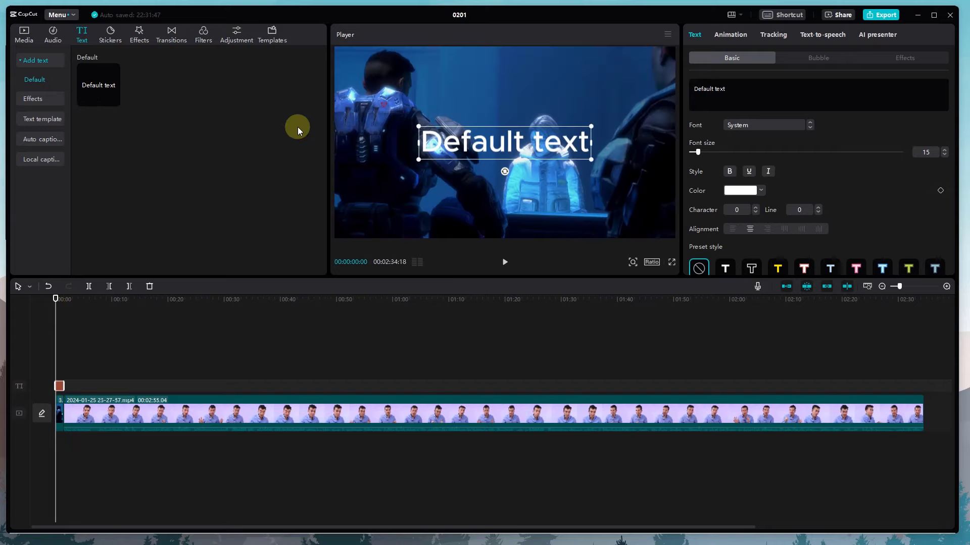
Step: Replace the placeholder wording of the title with "Halo Reach Exp"
click(452, 145)
double_click(452, 143)
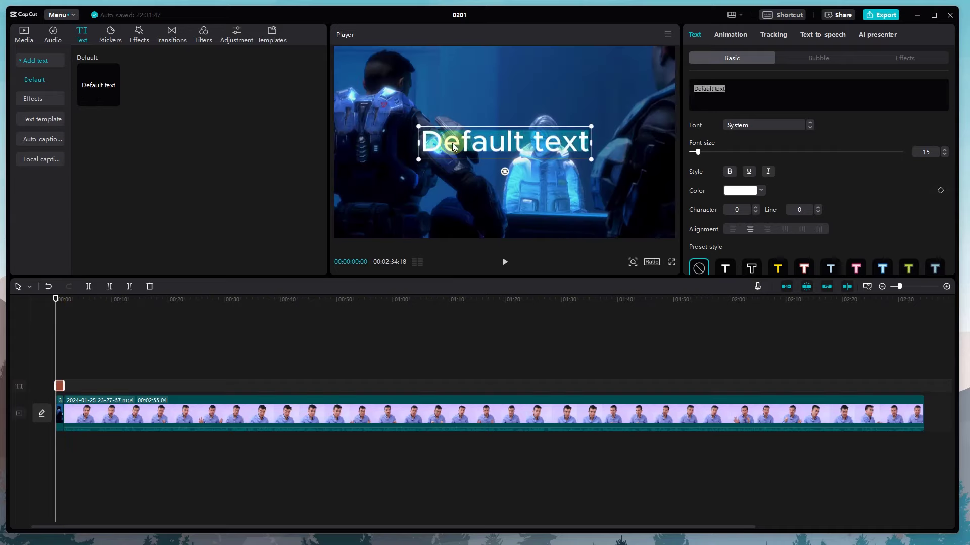
text(Hal)
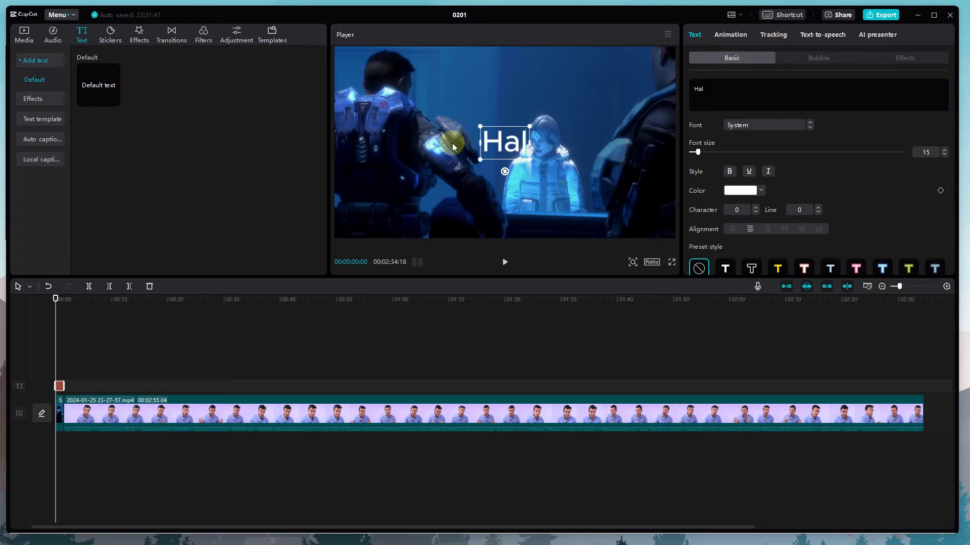
text(o Reach)
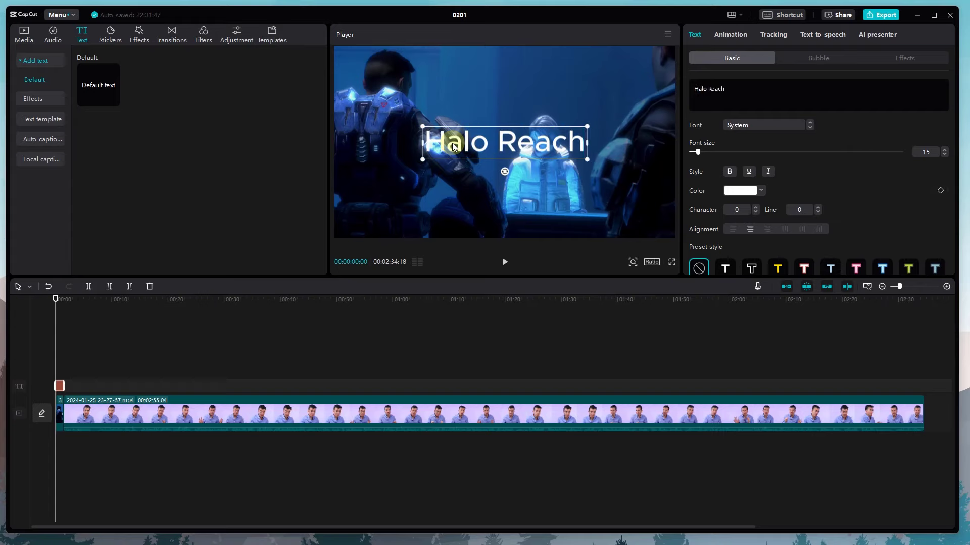
text( Expo)
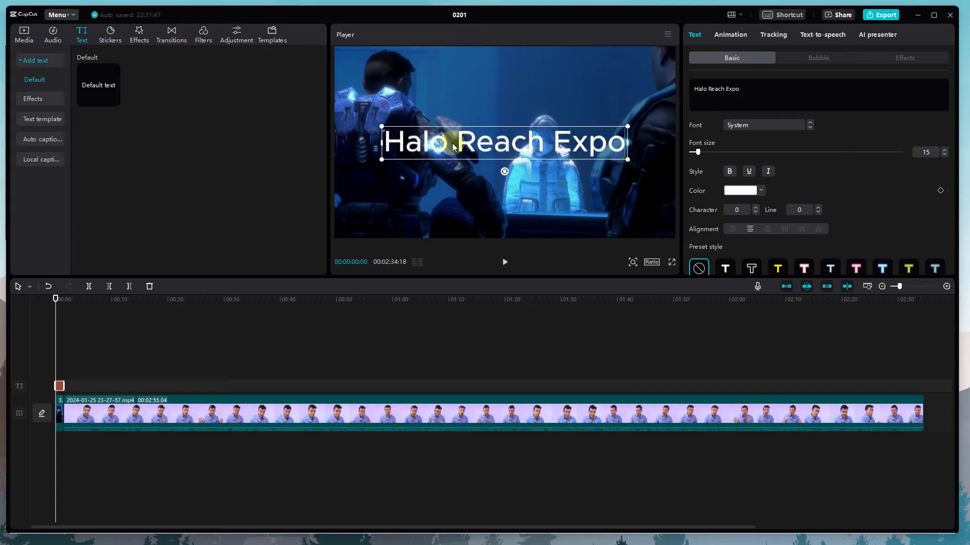
key(BackSpace)
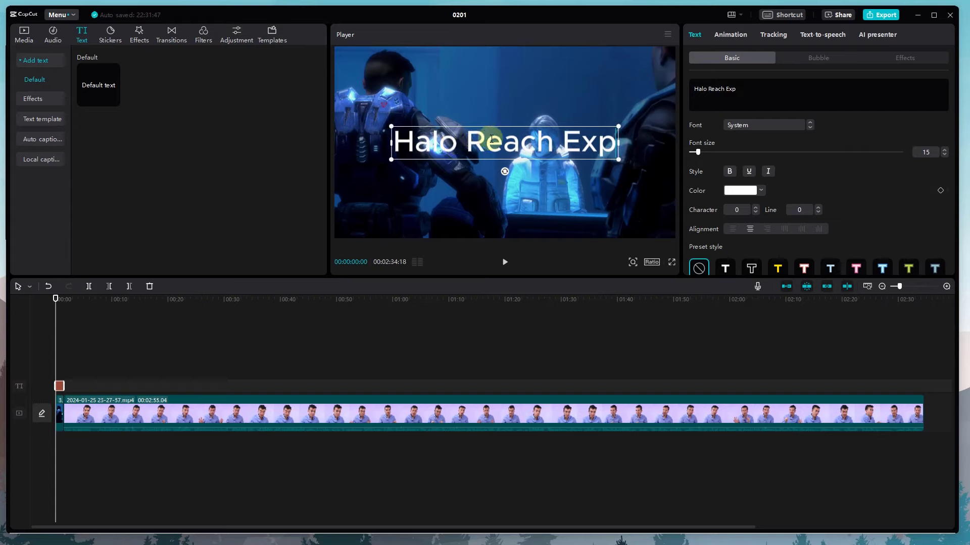
Step: Set the whole title's font to Proxima Nova A Semibold and deselect it
key(ctrl+a)
click(738, 127)
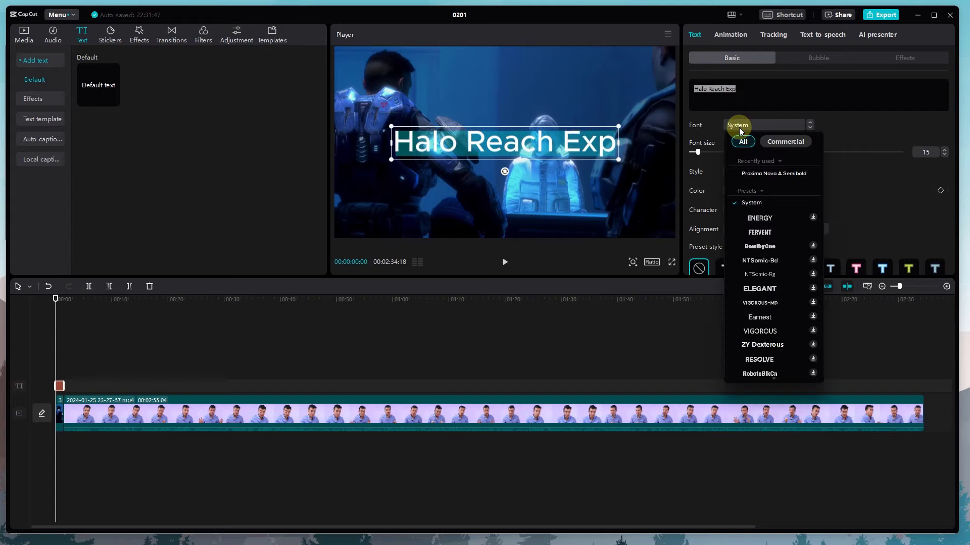
click(771, 174)
click(487, 344)
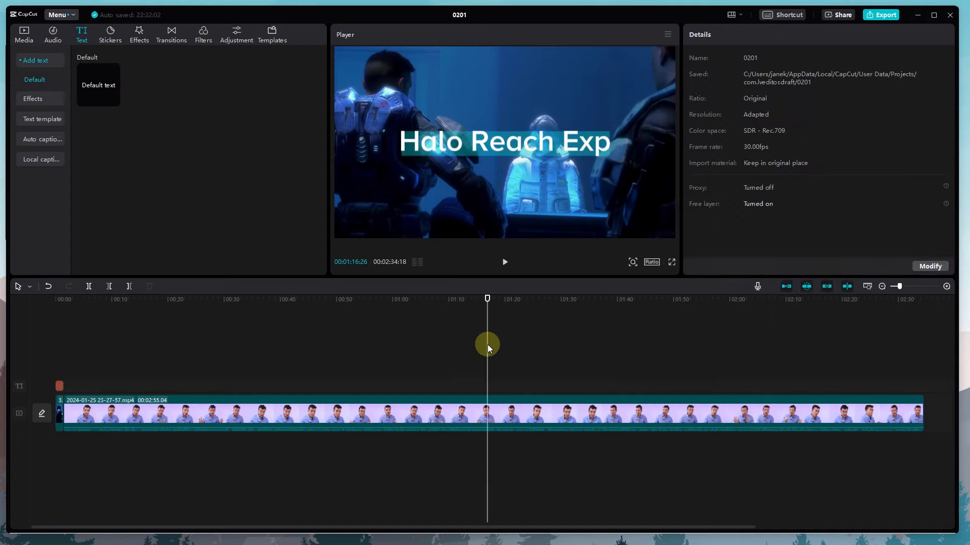
Step: Preview the titled opening from the start of the timeline and return to the beginning
click(65, 371)
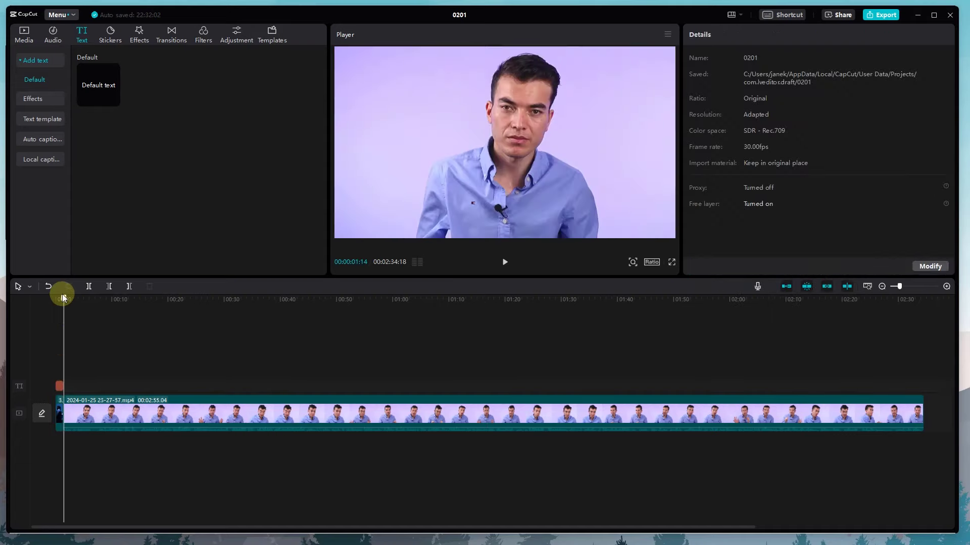
drag(61, 309, 53, 305)
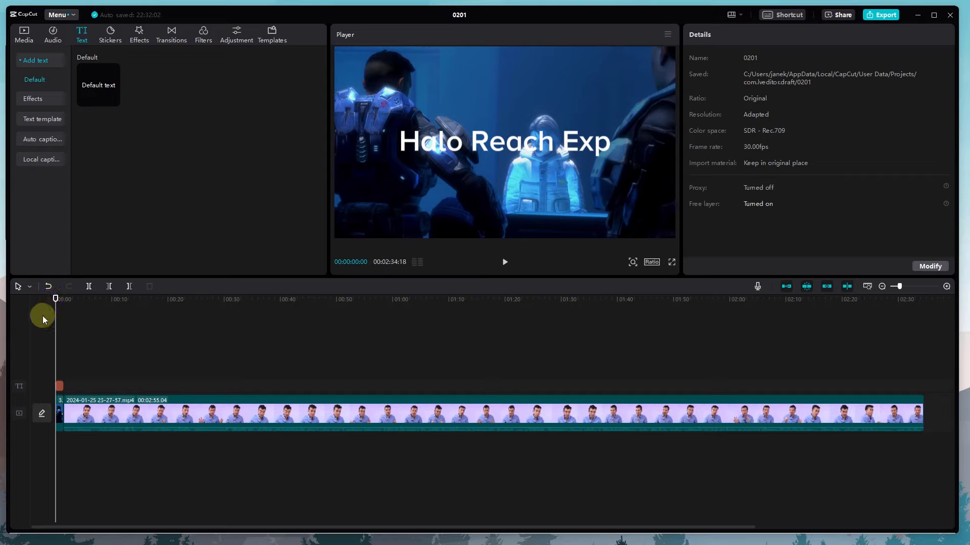
click(59, 386)
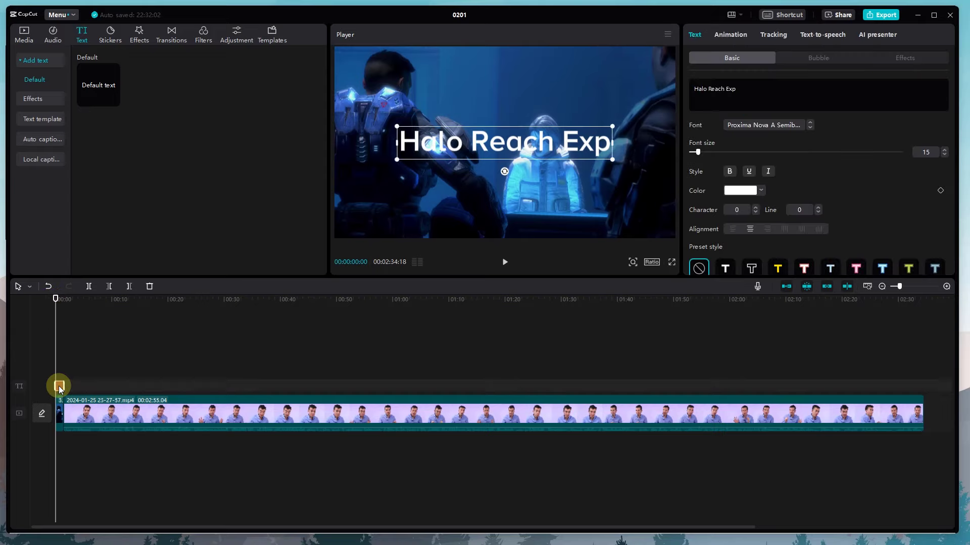
click(77, 353)
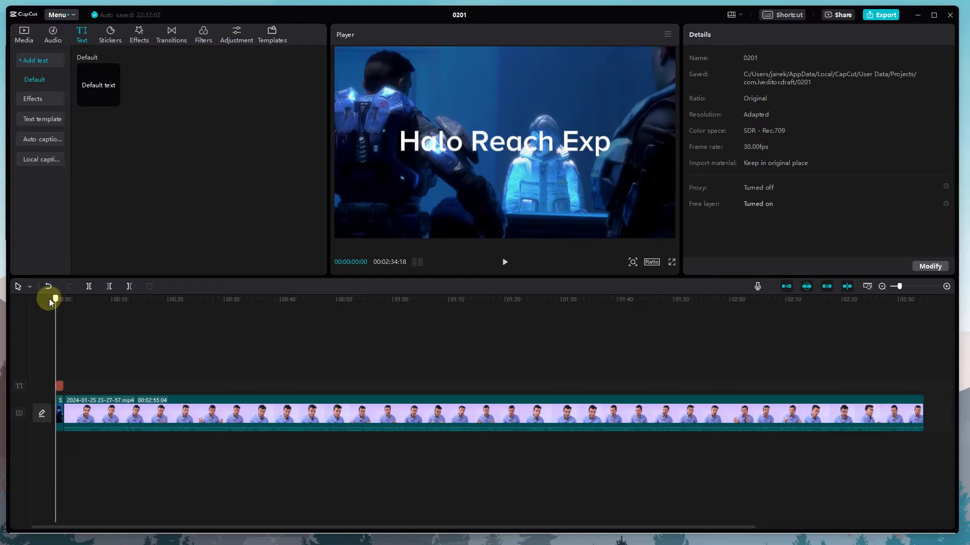
key(space)
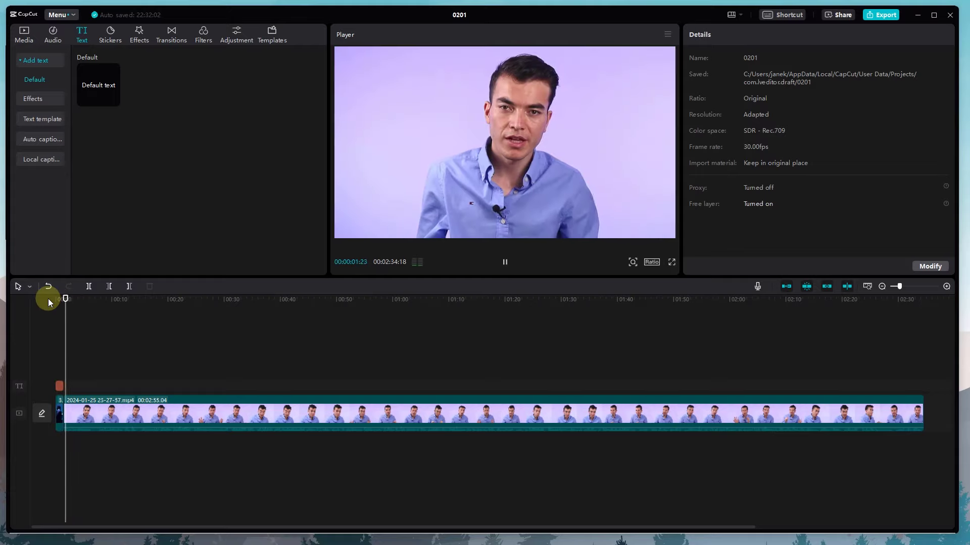
key(space)
click(50, 299)
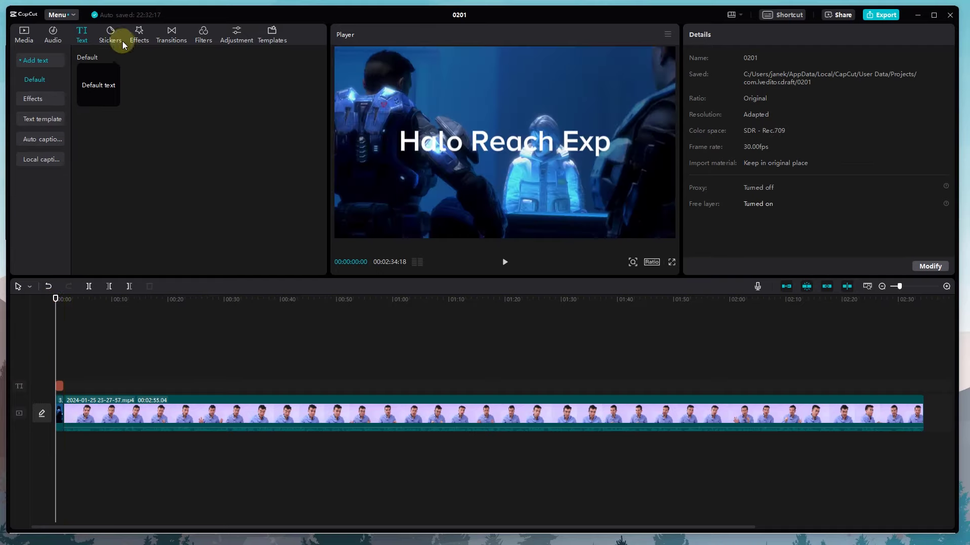
Step: Browse the built-in music library for a background track
click(56, 37)
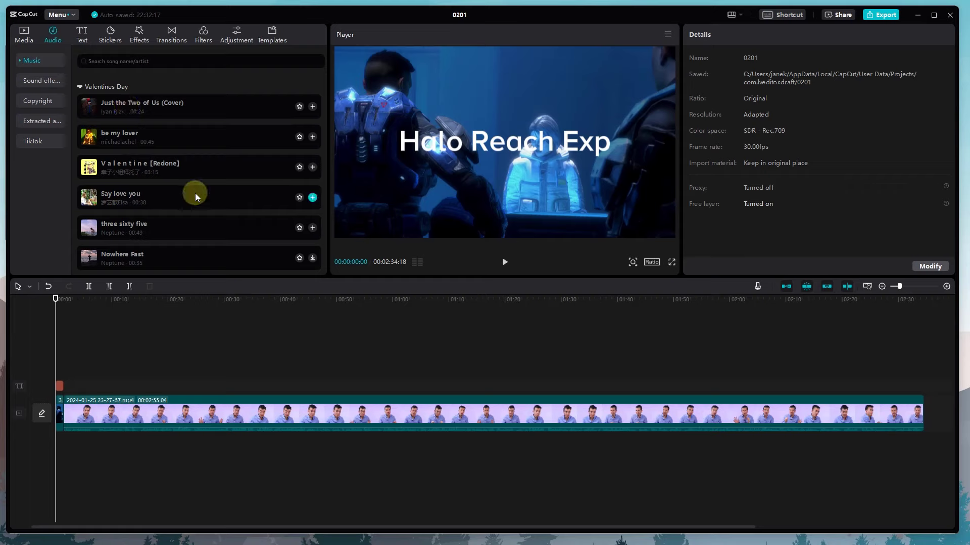
scroll(198, 202, down, 10)
scroll(198, 201, down, 6)
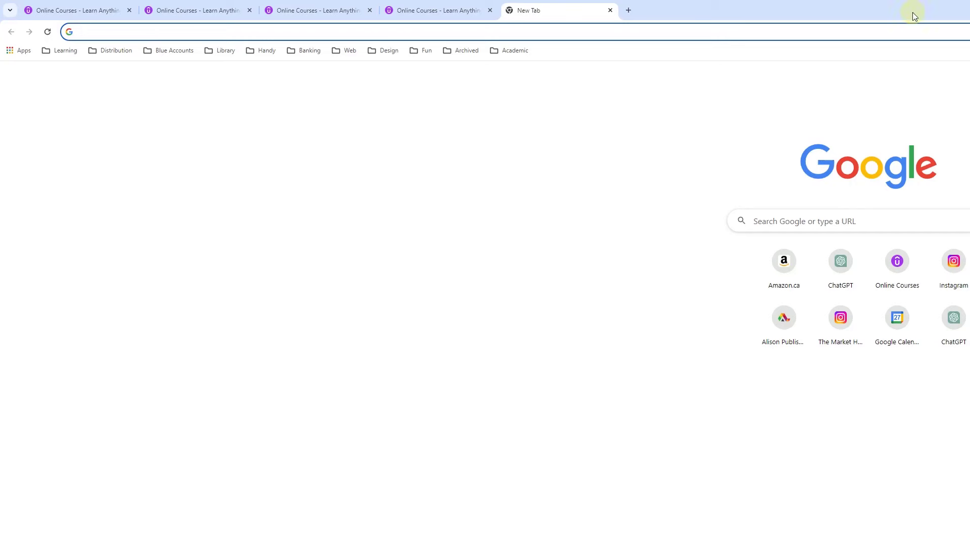
Step: Bring miracle-qube-main-version-01-44-13858.mp3 in from outside the editor and place it under the video at the start of the timeline
drag(913, 16, 969, 91)
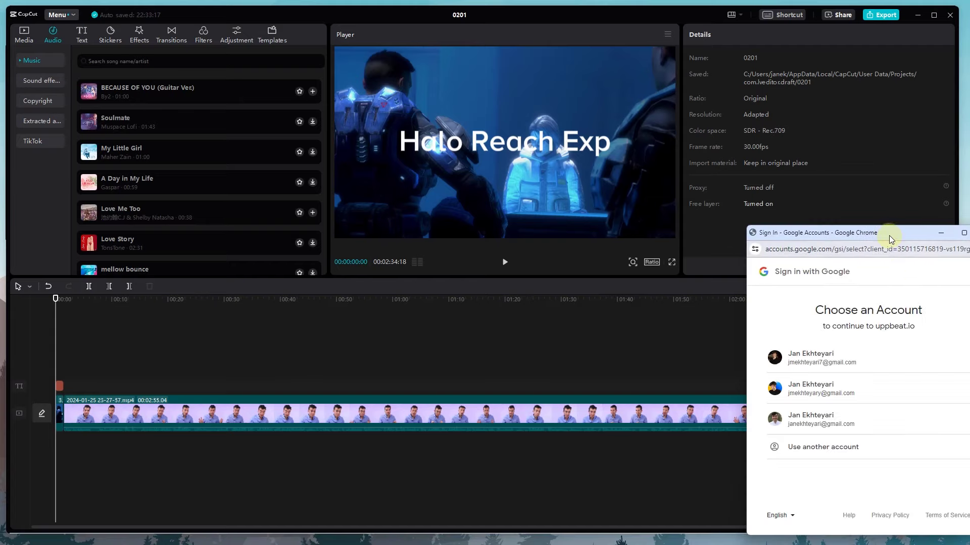
click(958, 232)
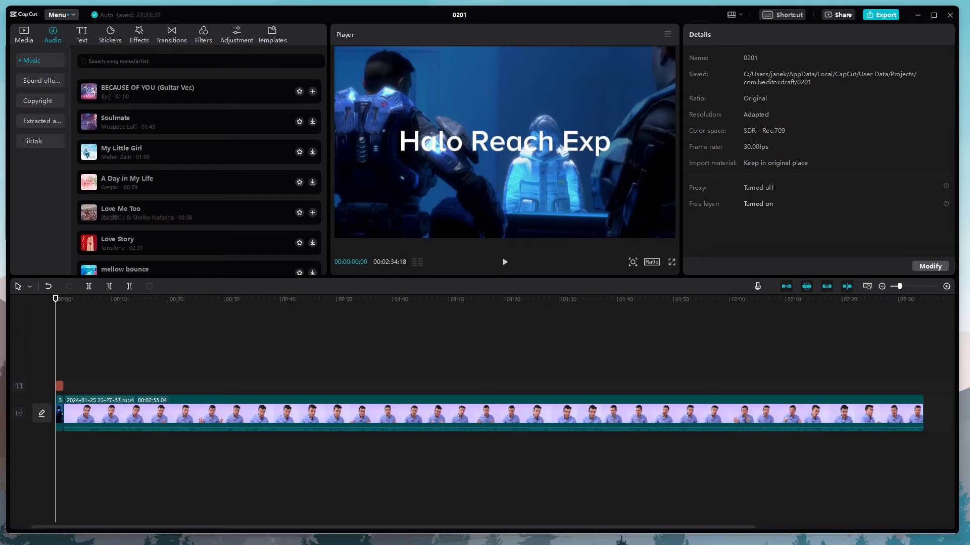
drag(384, 525, 84, 451)
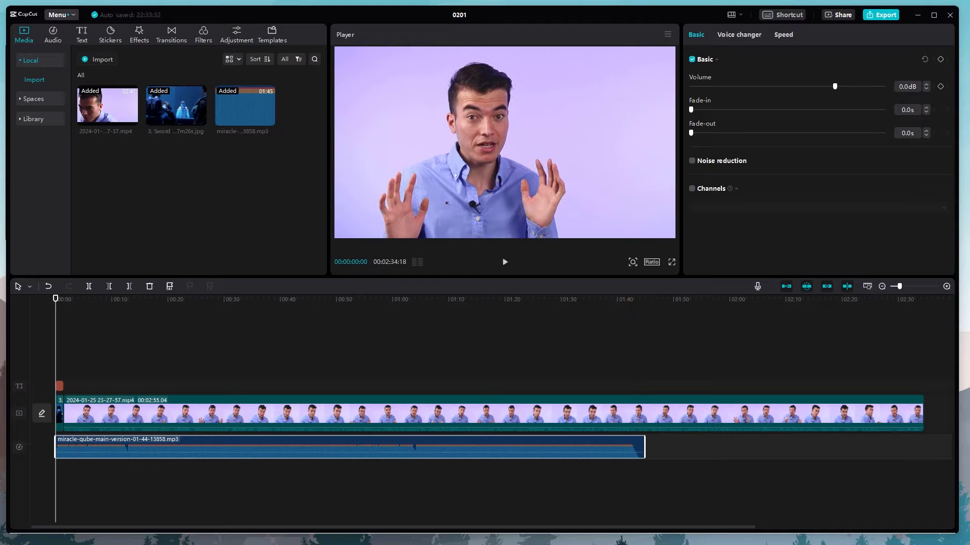
Step: Shorten the talking-head clip from its end to 00:01:42:14, near the music's end, and play the opening with the music
drag(921, 408, 639, 408)
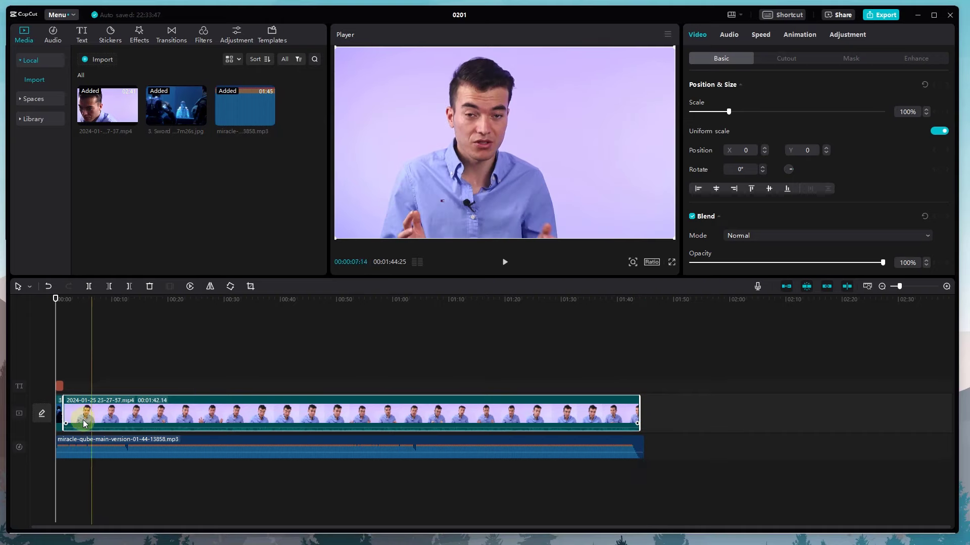
key(space)
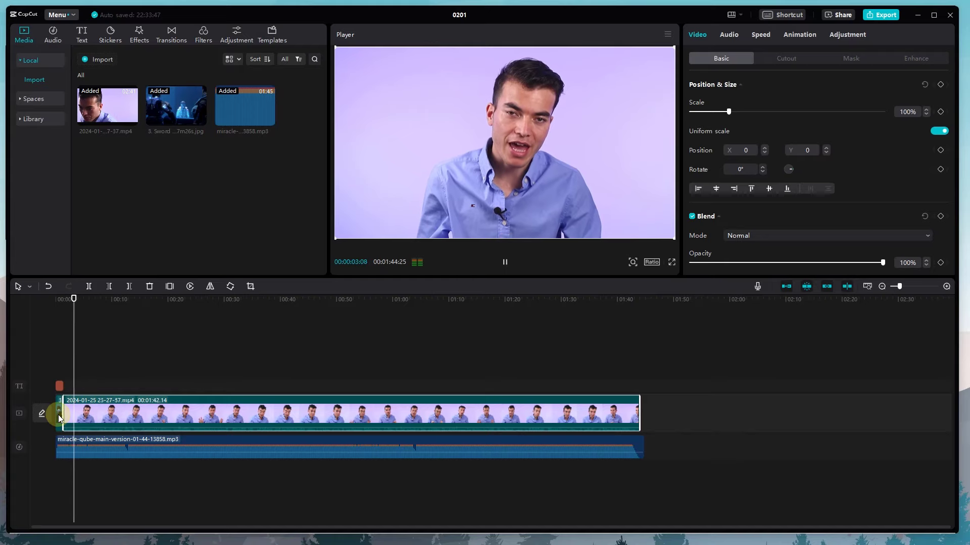
key(space)
Step: Raise the talking-head clip's audio volume to about 8.2 dB
click(105, 439)
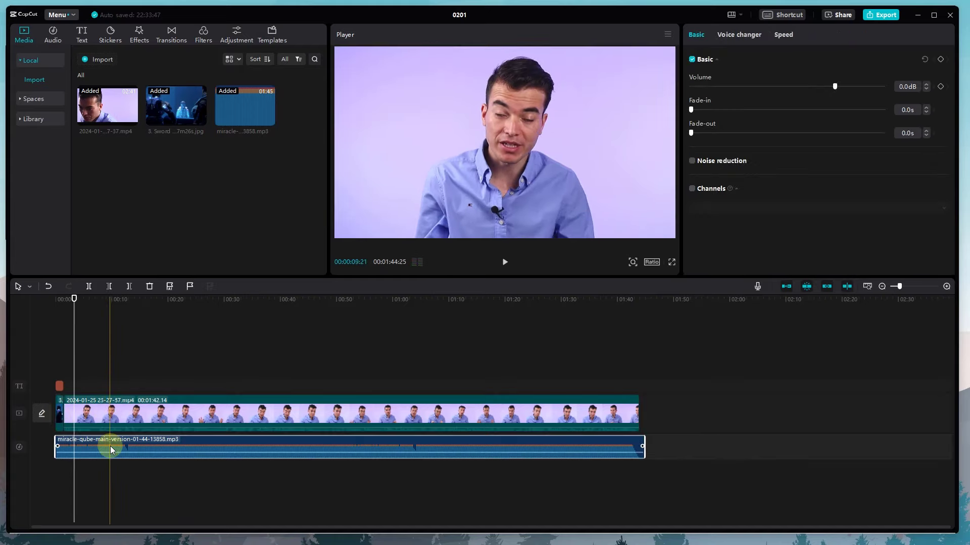
click(104, 412)
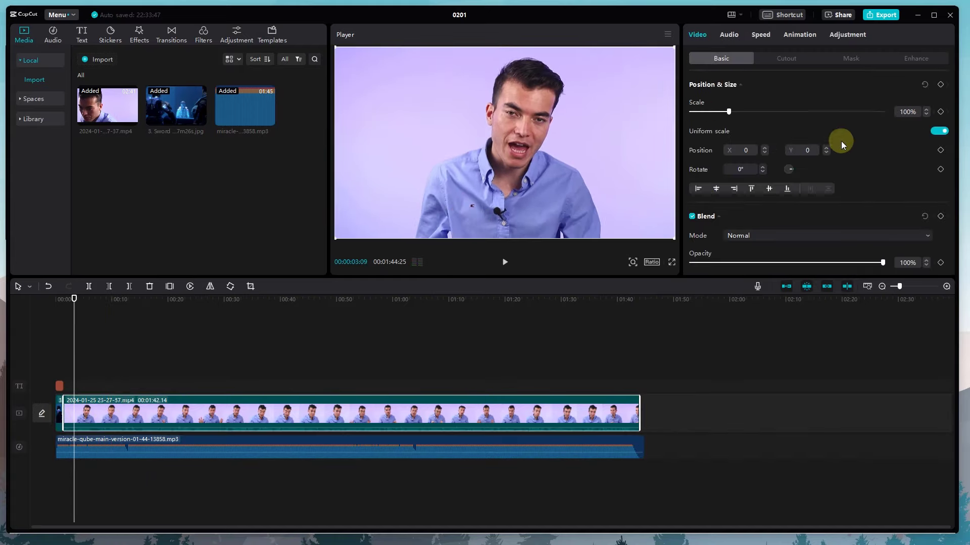
click(729, 35)
drag(844, 112, 846, 113)
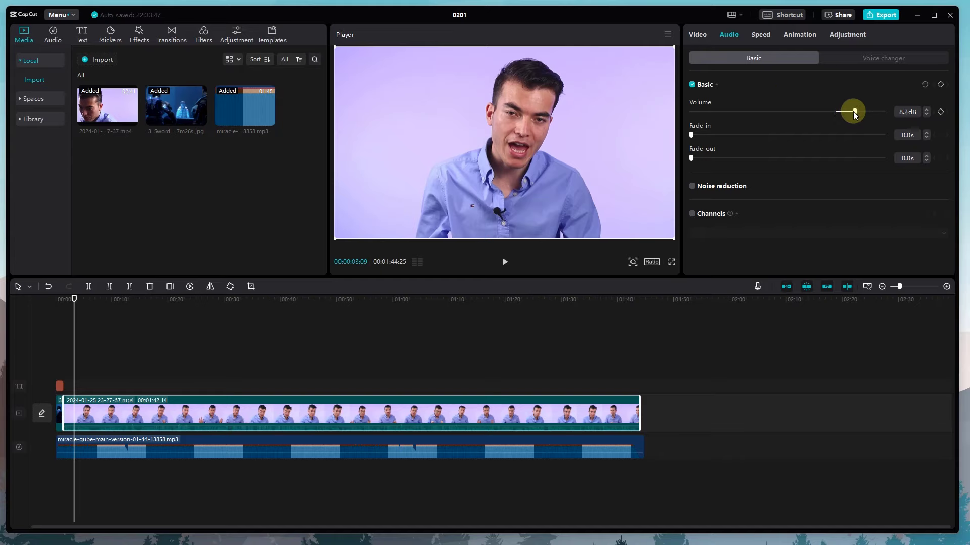
Step: Lower the background music's volume to -25.0 dB while playing the video
key(space)
click(253, 450)
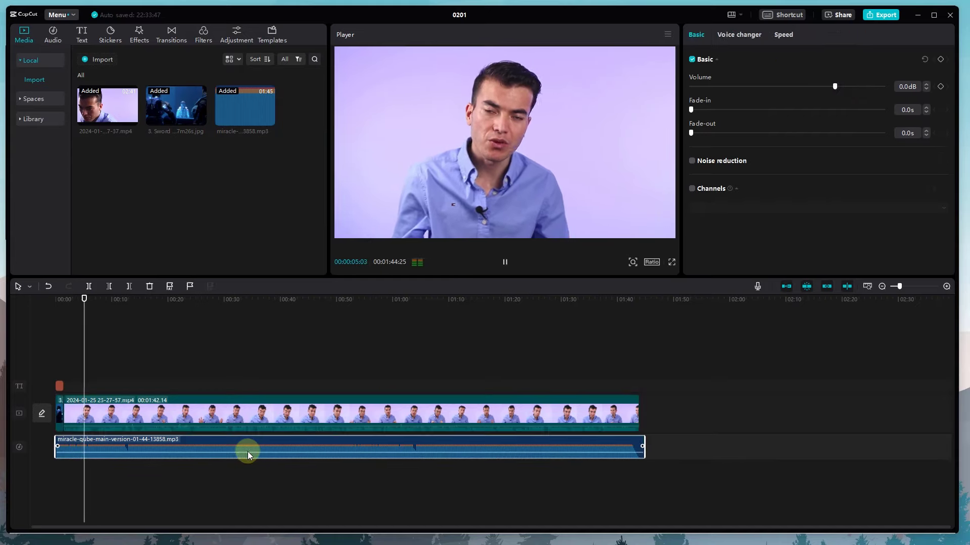
drag(245, 452, 241, 455)
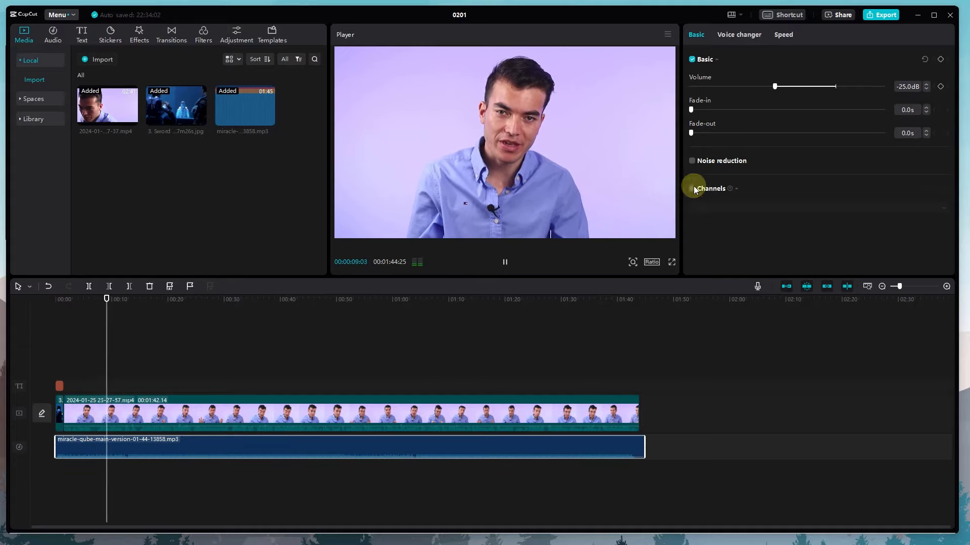
Step: Raise the talking-head clip's audio volume to about 13.7 dB and play the opening from the start of the timeline
click(377, 404)
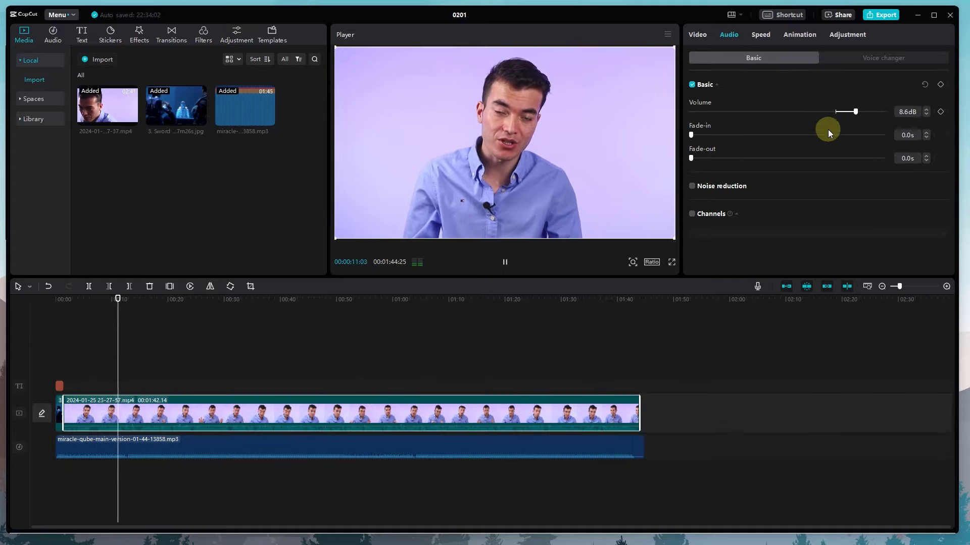
drag(855, 111, 865, 113)
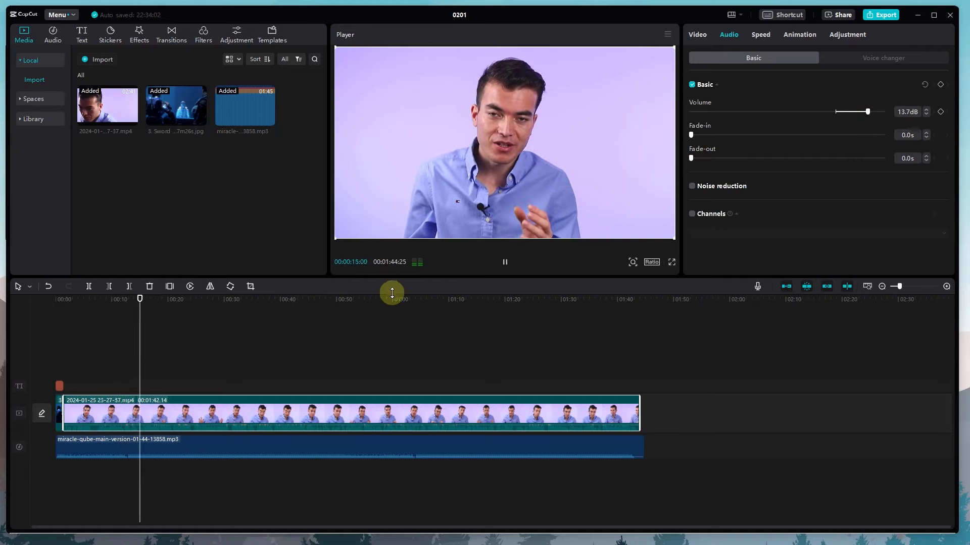
click(94, 307)
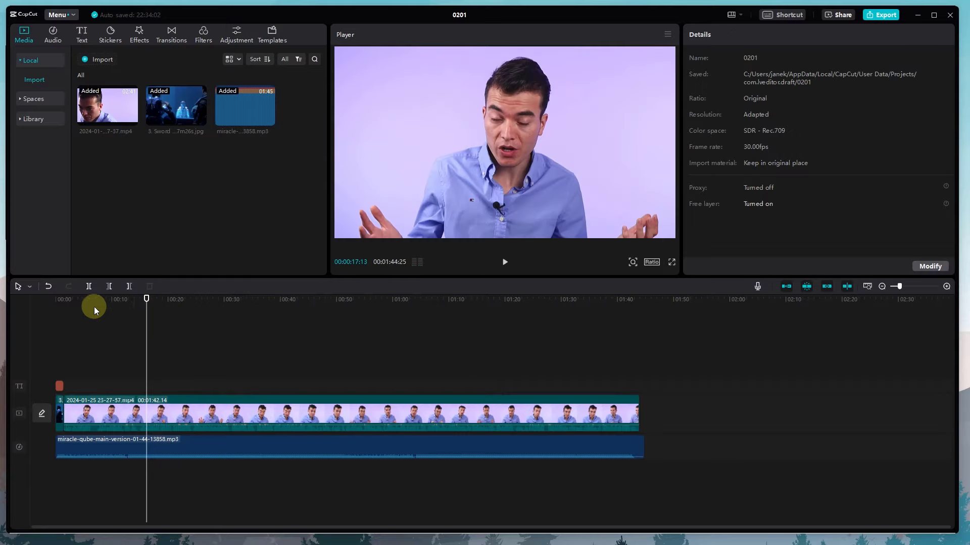
drag(146, 298, 2, 314)
key(space)
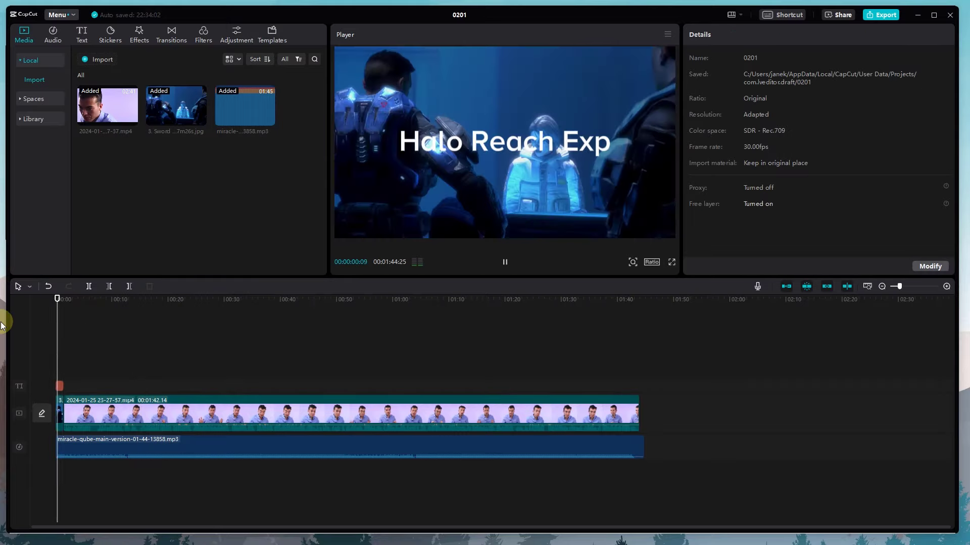
key(space)
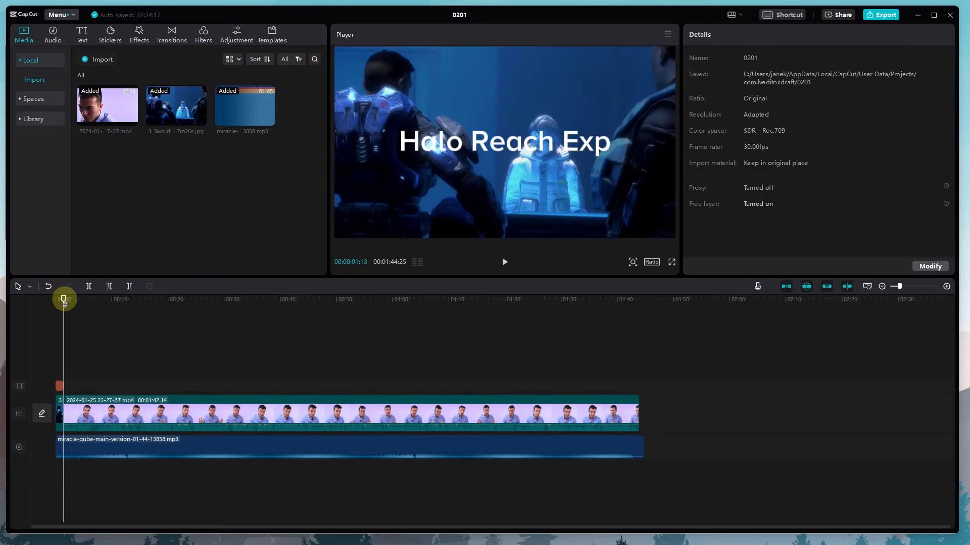
drag(64, 302, 51, 302)
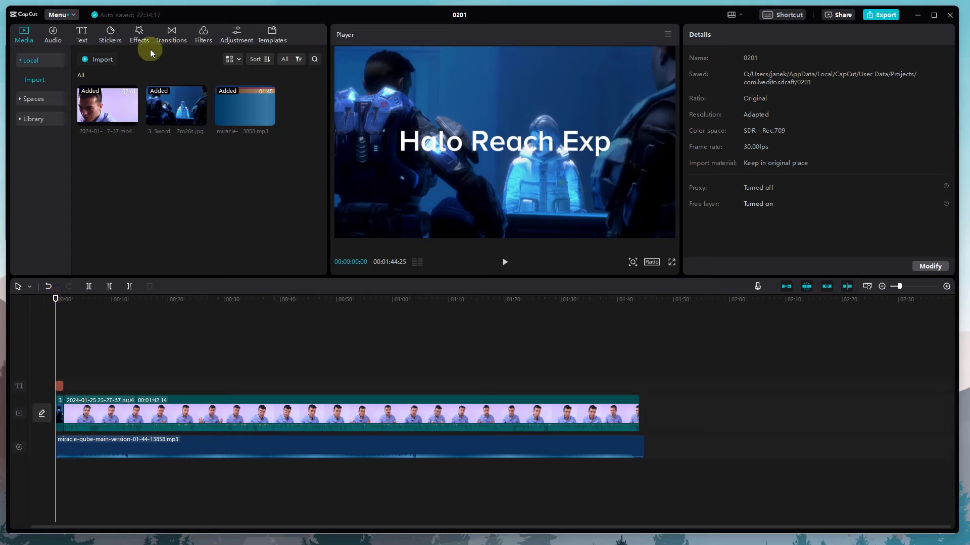
Step: Examine the trending video effects and the Trending, Movement, Basic and Light Effect transitions
click(139, 36)
click(106, 115)
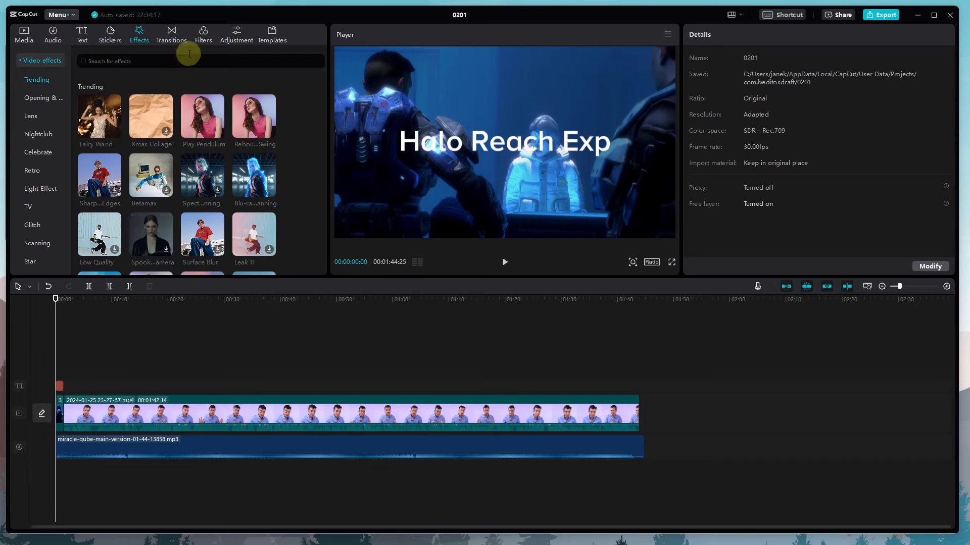
click(176, 41)
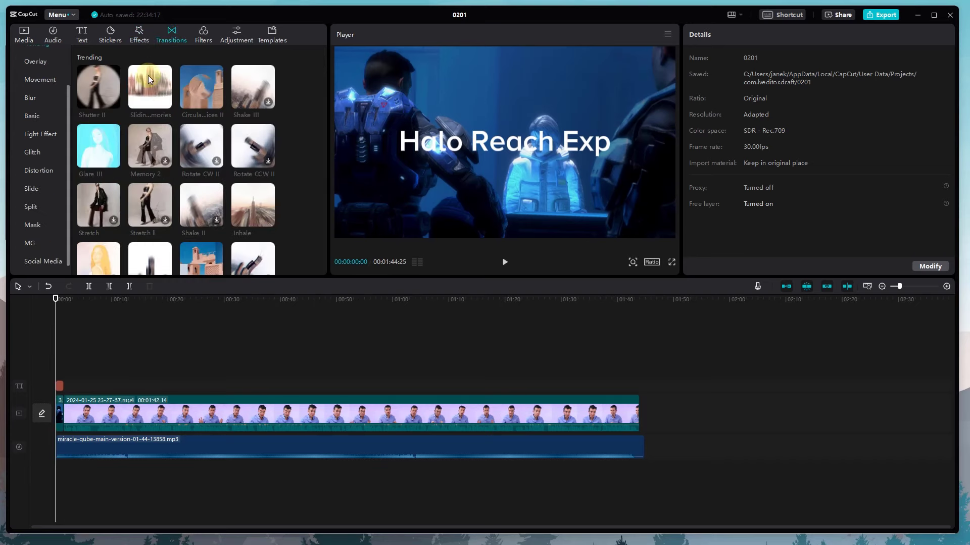
click(137, 92)
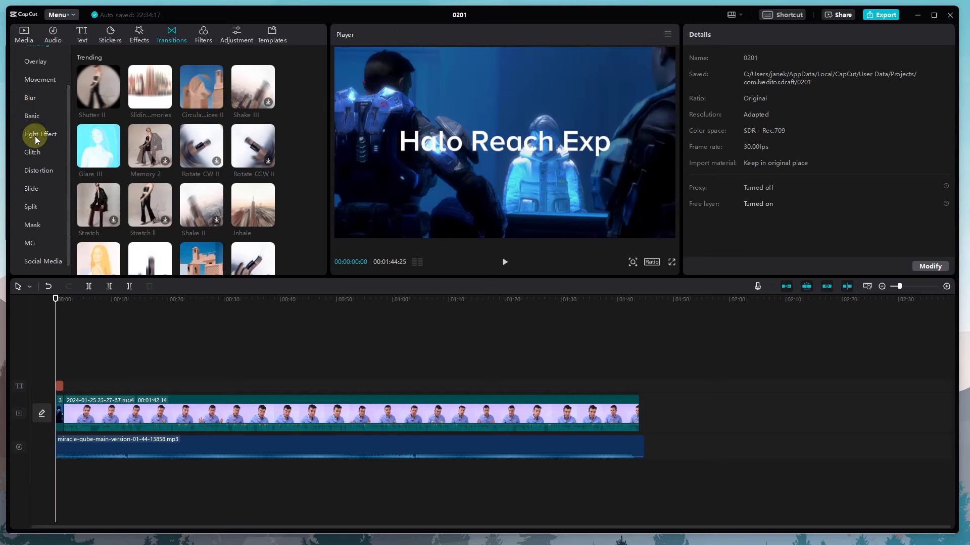
scroll(38, 147, up, 2)
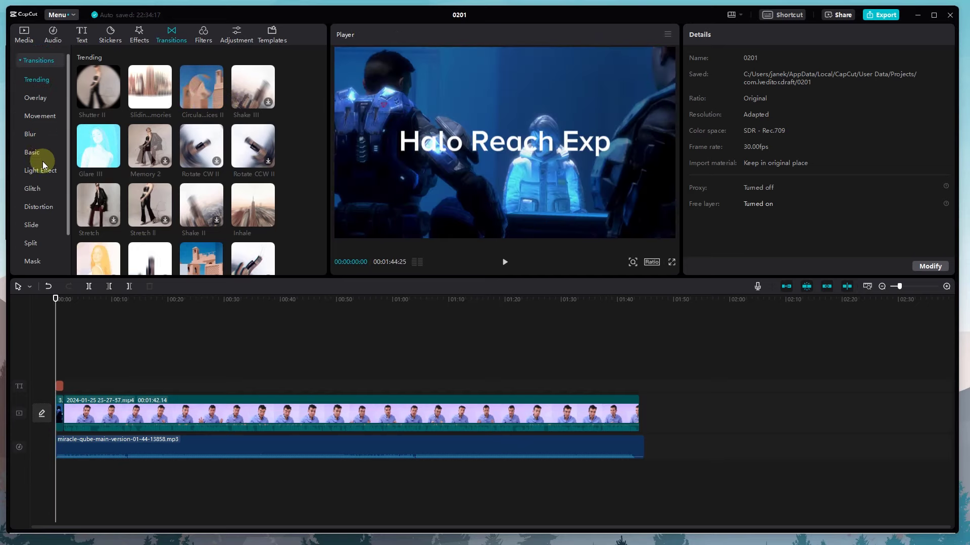
click(41, 116)
scroll(40, 145, down, 2)
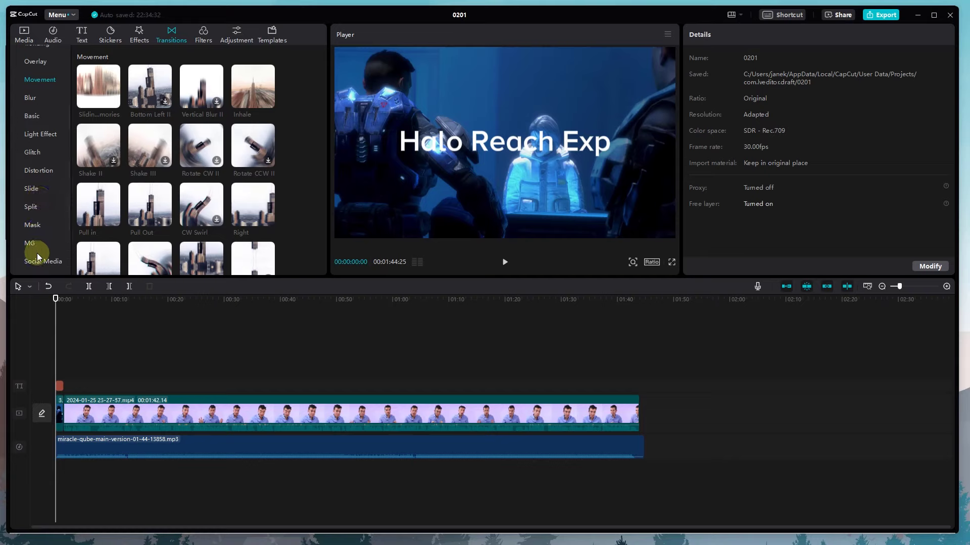
scroll(37, 191, up, 2)
click(32, 159)
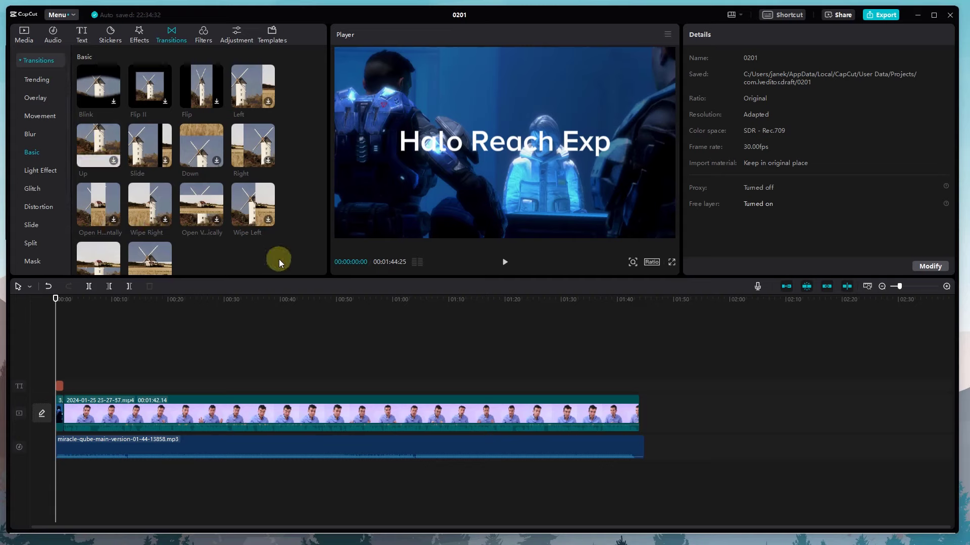
scroll(277, 259, down, 2)
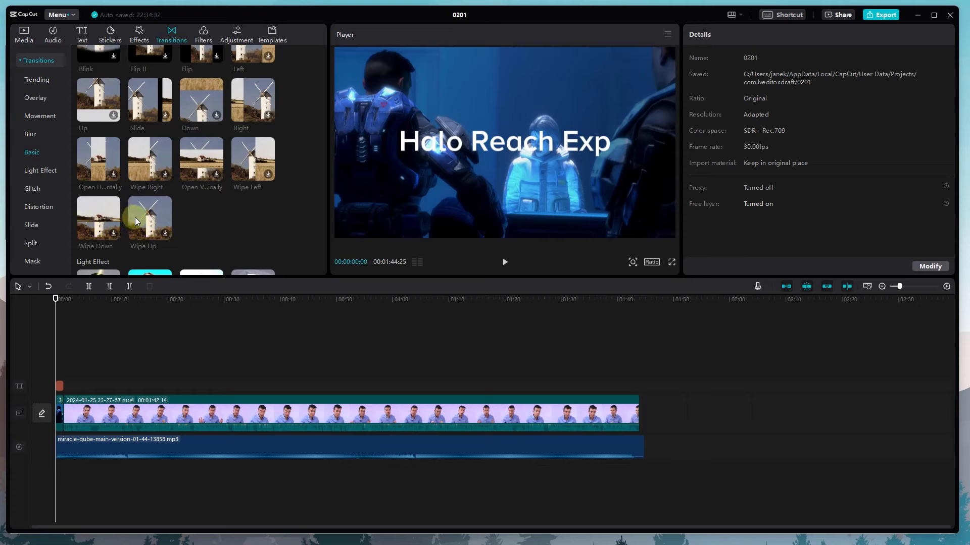
scroll(147, 202, down, 3)
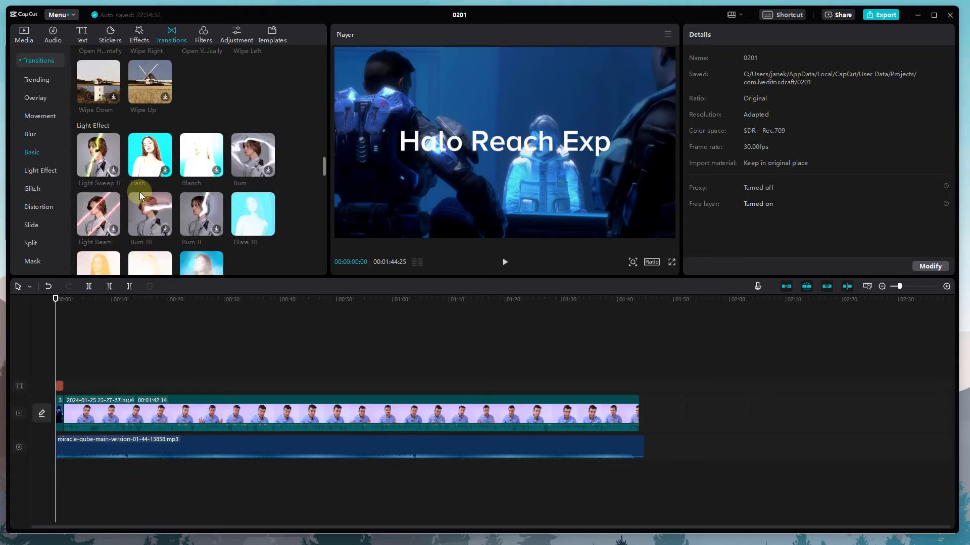
Step: Try to place the White Flash overlay transition on the opening image at the start of the timeline
scroll(125, 161, up, 8)
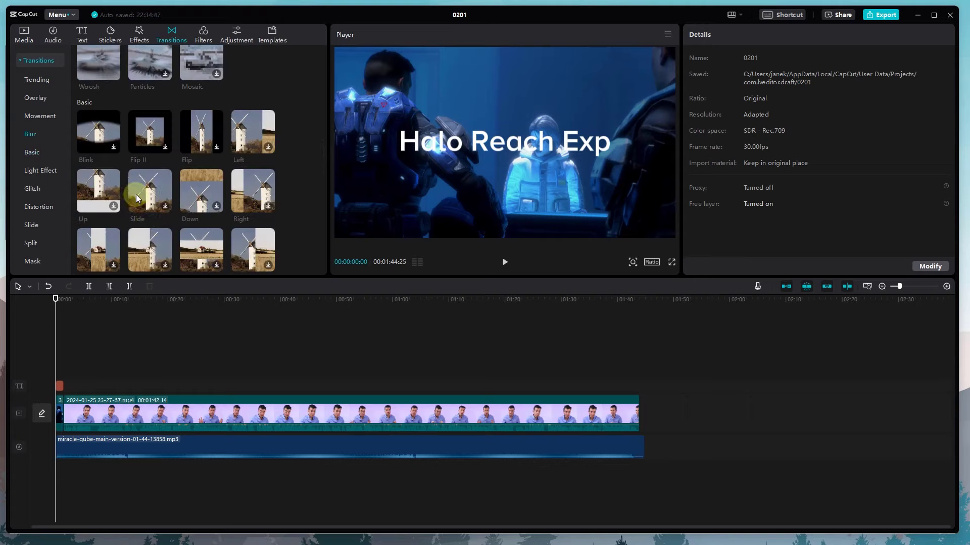
scroll(222, 197, up, 6)
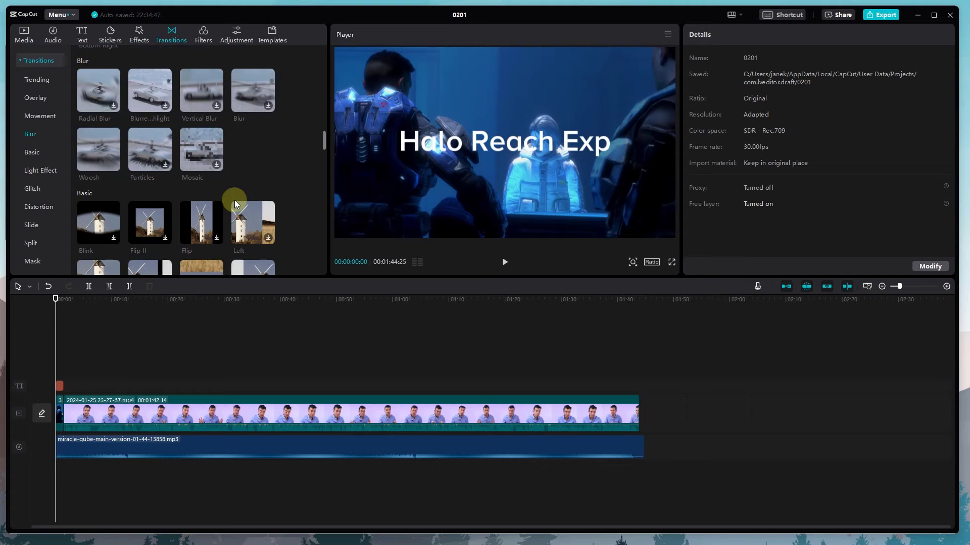
scroll(229, 204, up, 2)
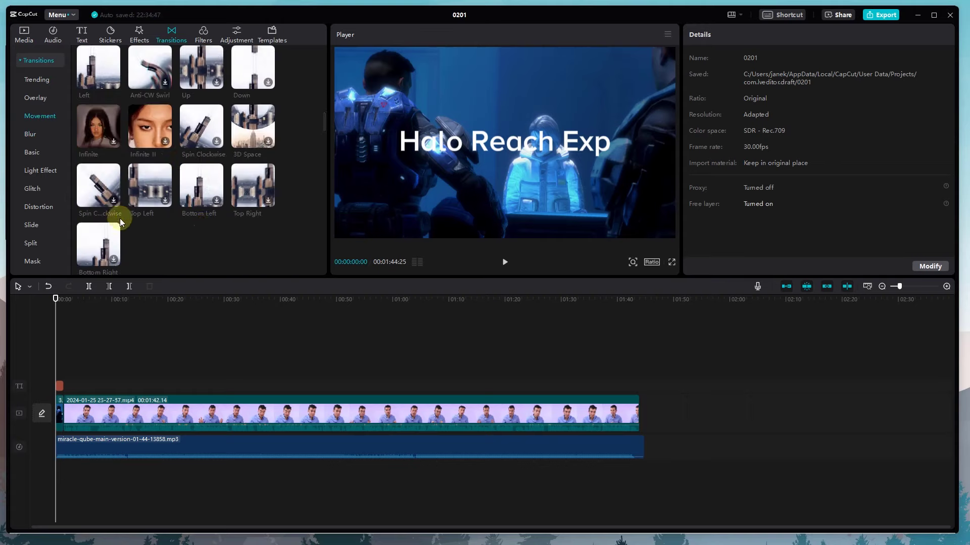
scroll(190, 222, up, 4)
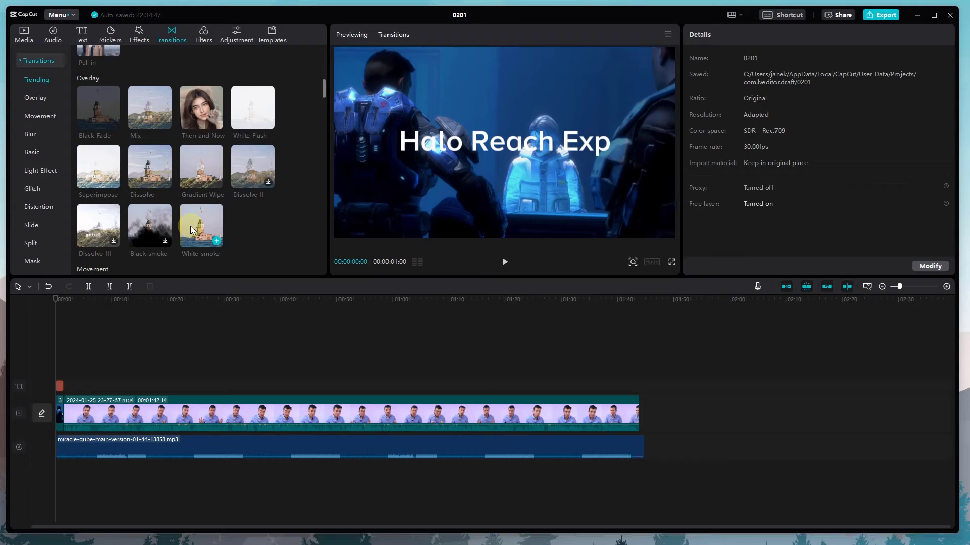
mouse_move(247, 117)
mouse_down()
mouse_move(185, 241)
mouse_move(52, 414)
mouse_move(57, 407)
mouse_up()
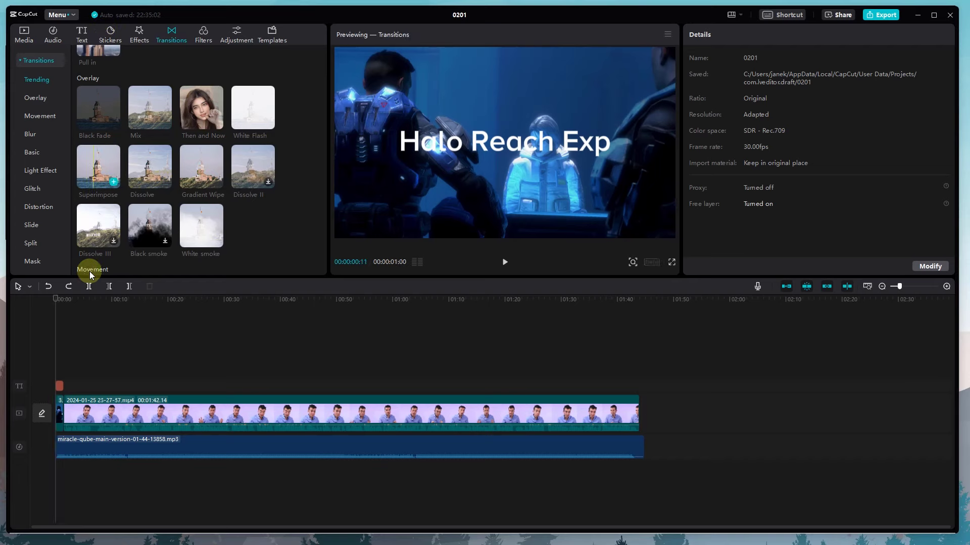
Step: Set the opening image's entrance animation to Rock Vertically after trying Fade In, and play the opening
click(58, 407)
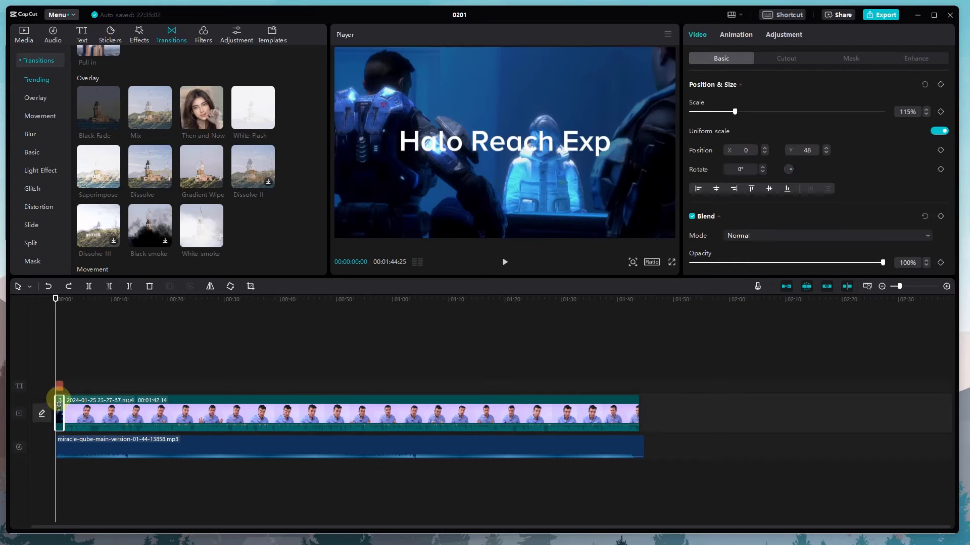
scroll(841, 182, down, 2)
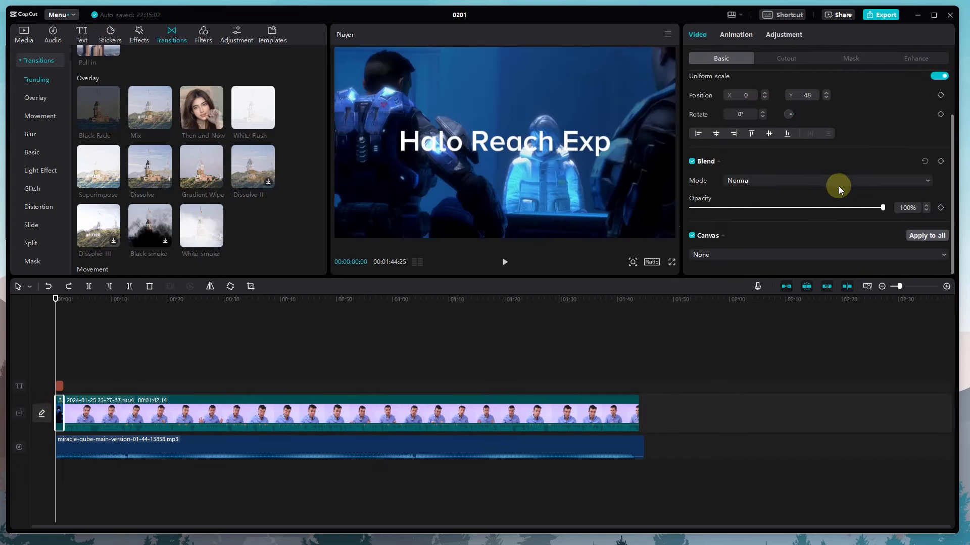
scroll(823, 192, up, 2)
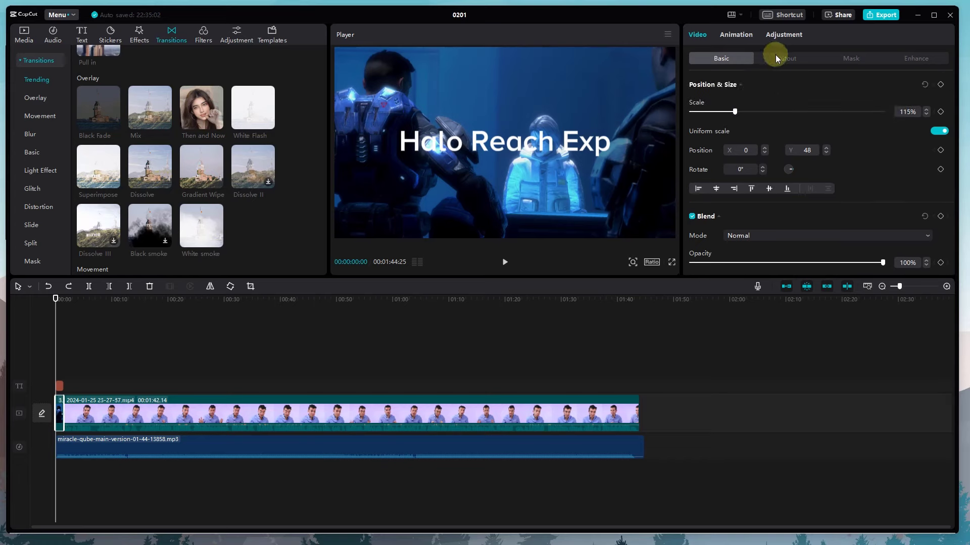
click(737, 37)
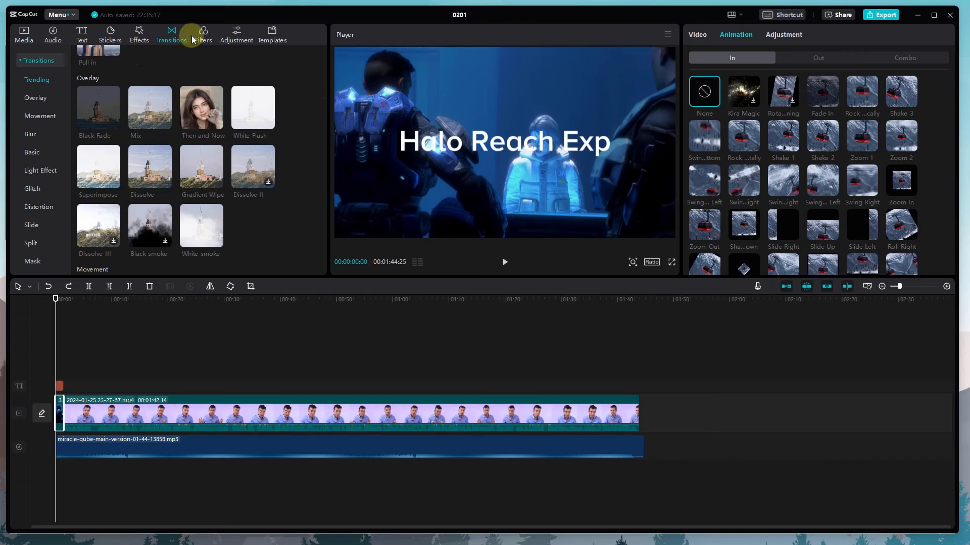
click(171, 309)
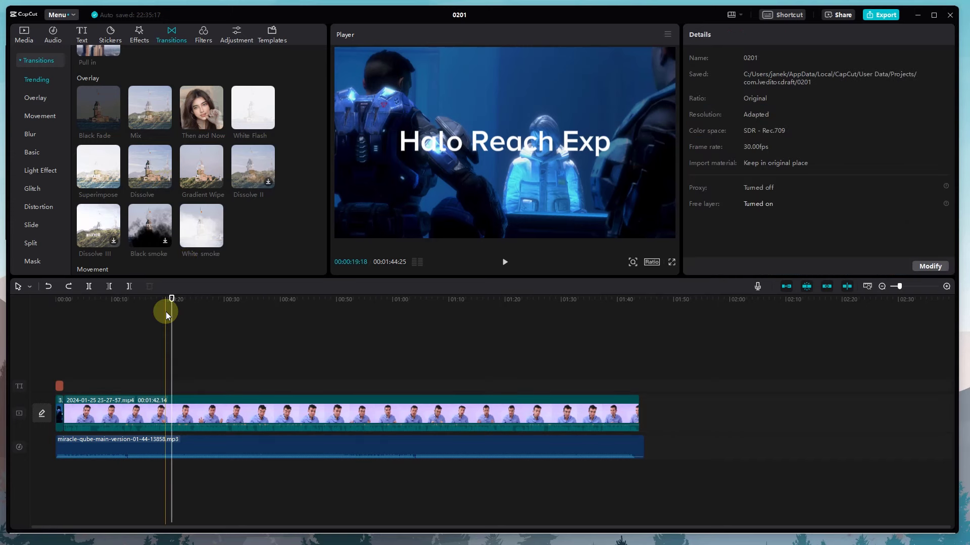
click(61, 411)
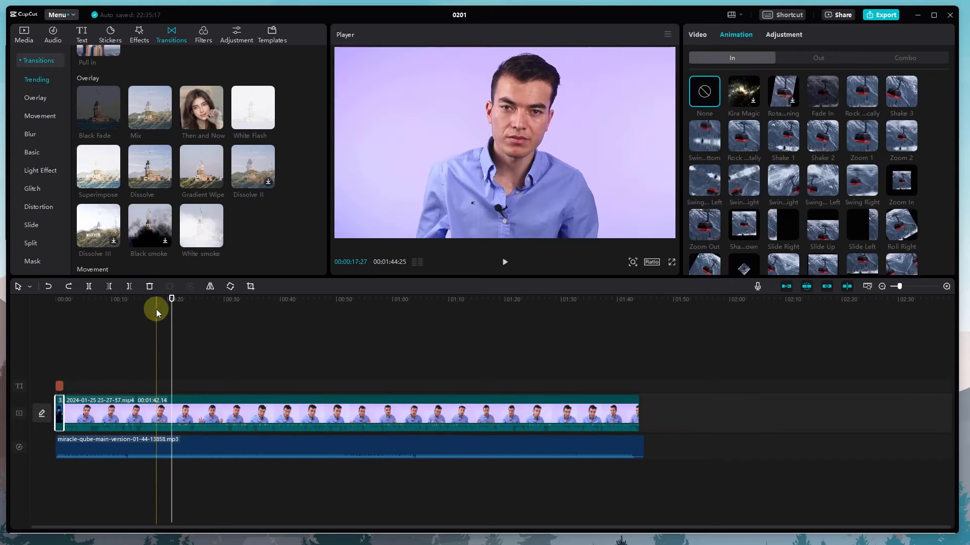
drag(170, 298, 34, 325)
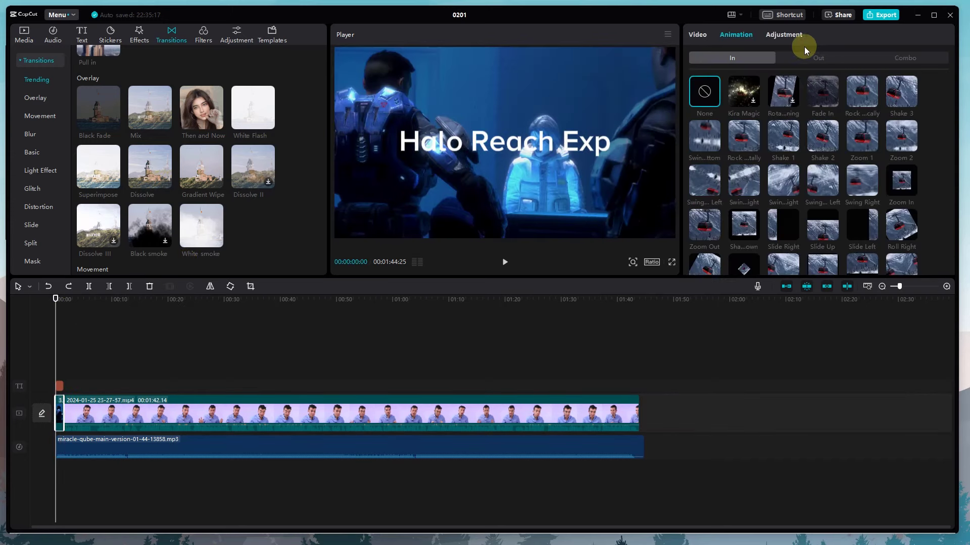
click(826, 96)
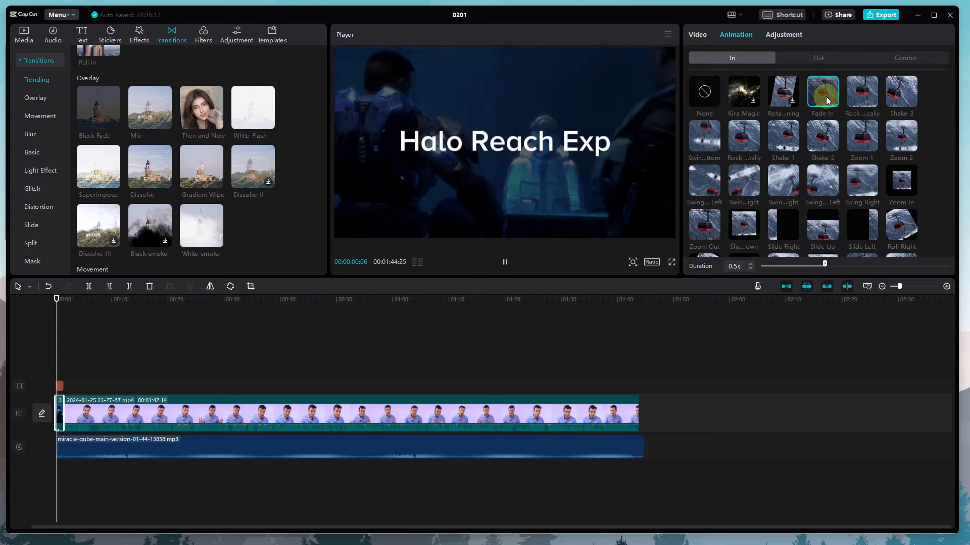
click(858, 95)
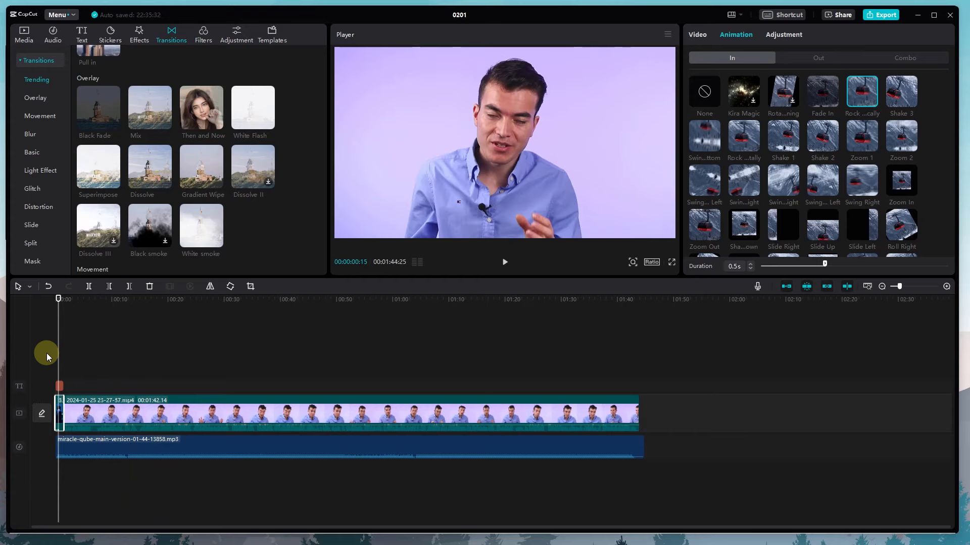
click(55, 302)
key(space)
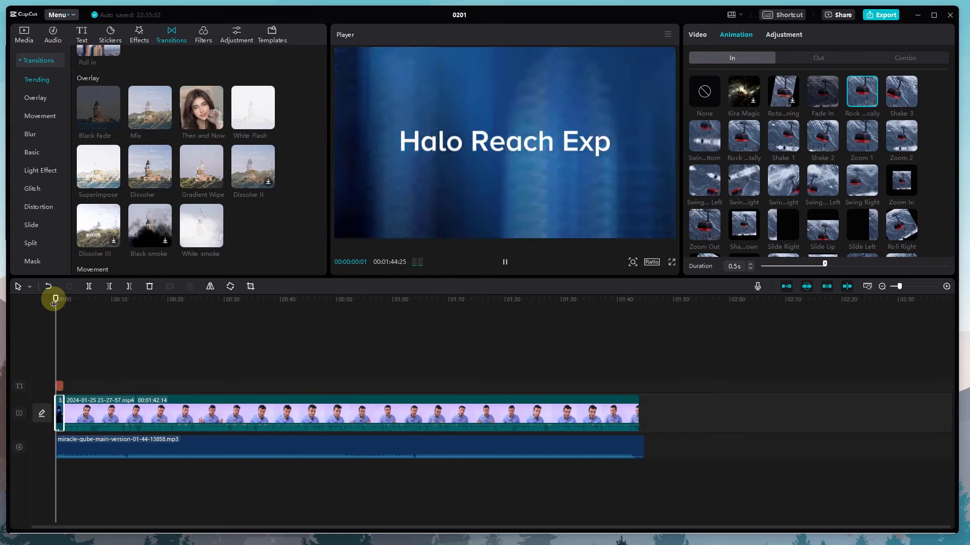
key(space)
Step: Apply the Slide Up entrance animation to the "Halo Reach Exp" title and play the opening
click(60, 386)
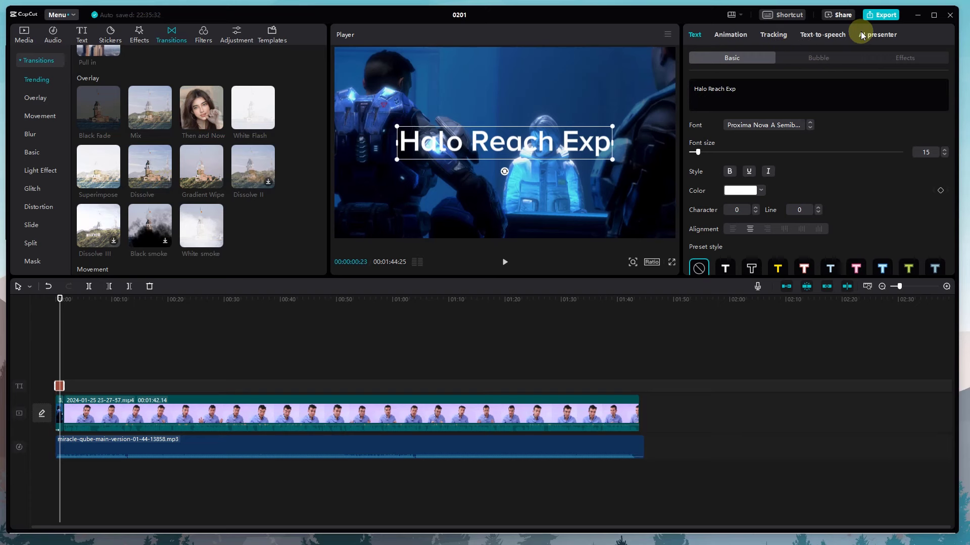
click(742, 40)
click(783, 98)
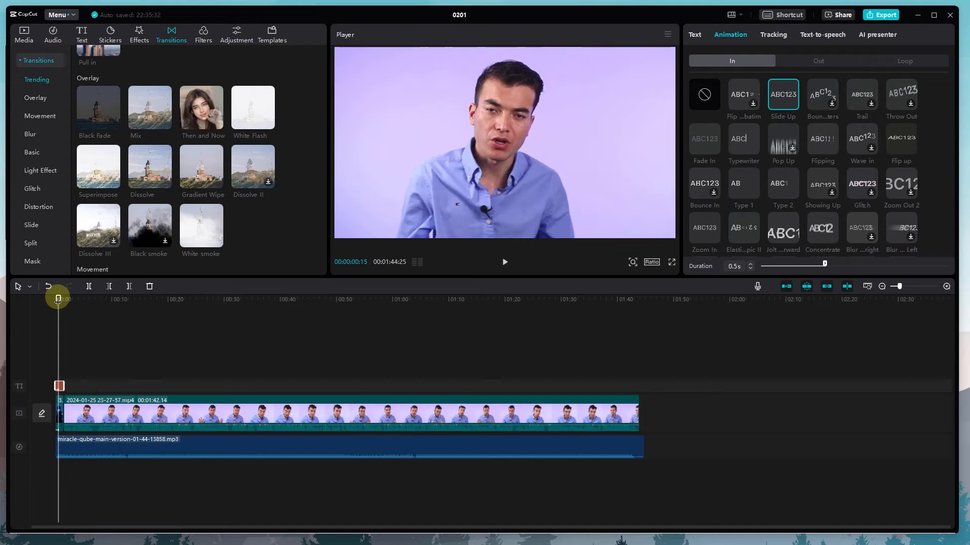
drag(58, 299, 33, 302)
key(space)
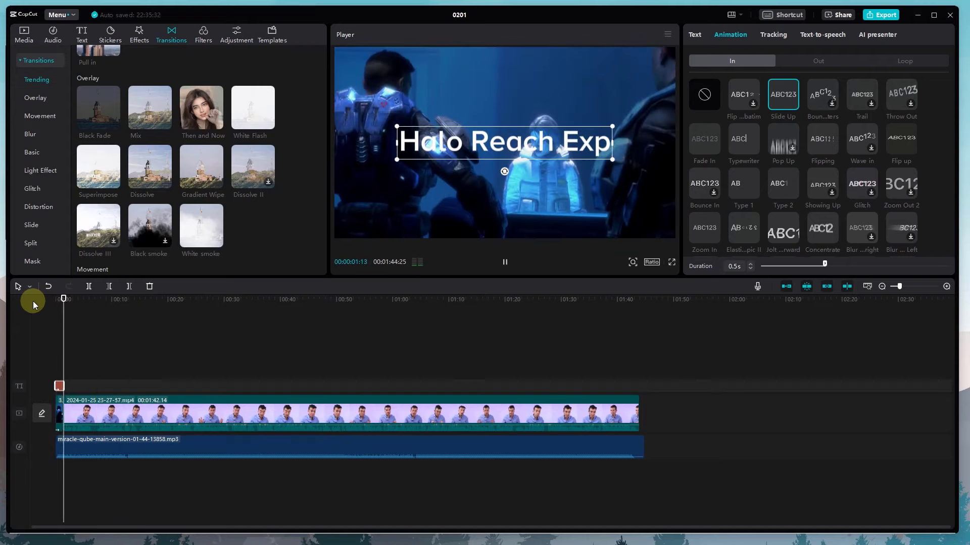
key(space)
Step: Split the background music at about 2 seconds, just after the talking-head clip begins
click(68, 442)
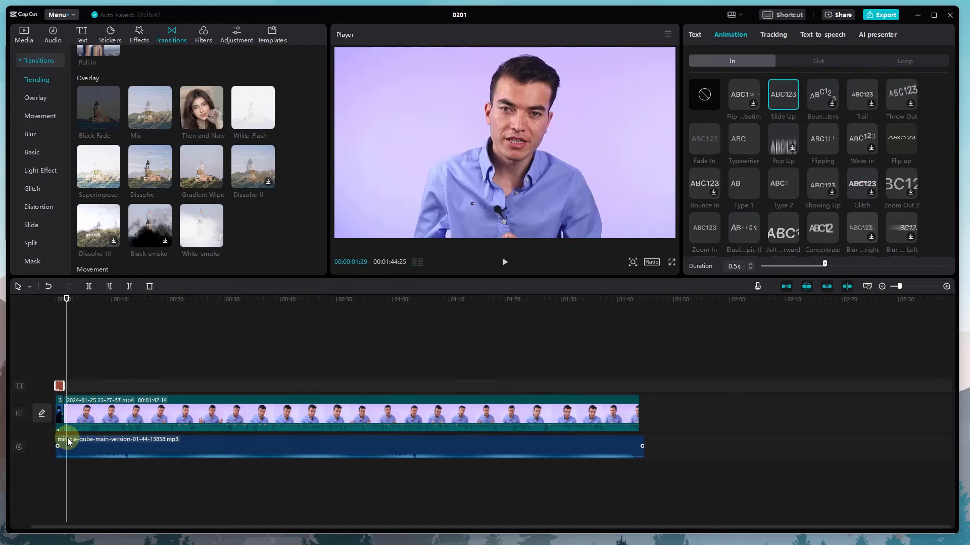
key(space)
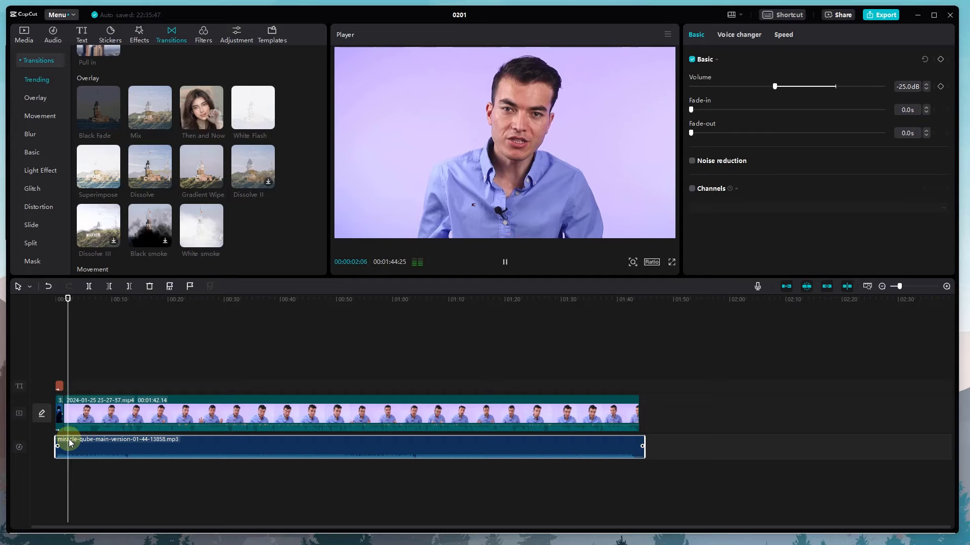
key(space)
drag(68, 301, 67, 301)
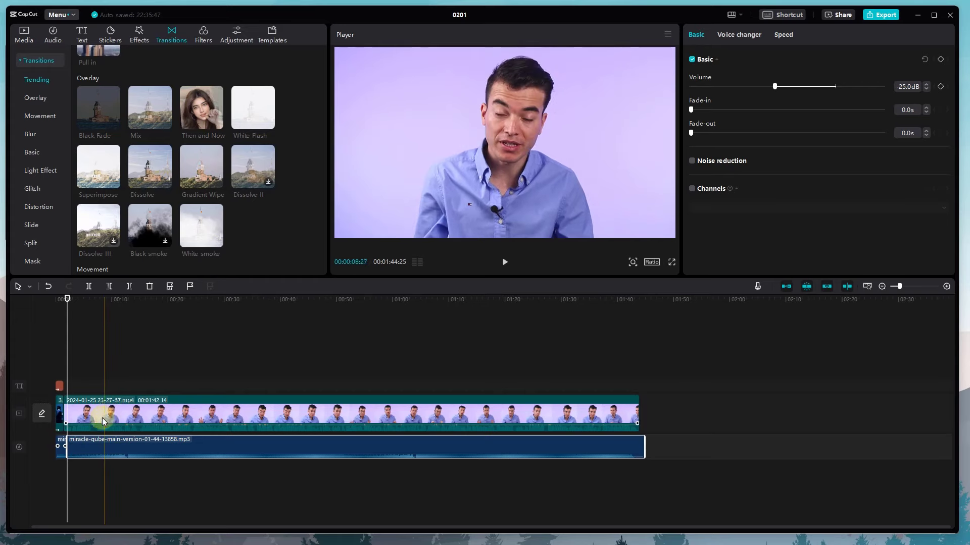
Step: Raise the opening music segment's volume to about 5.3 dB and fade in the following music segment over about 3.7 s
click(60, 453)
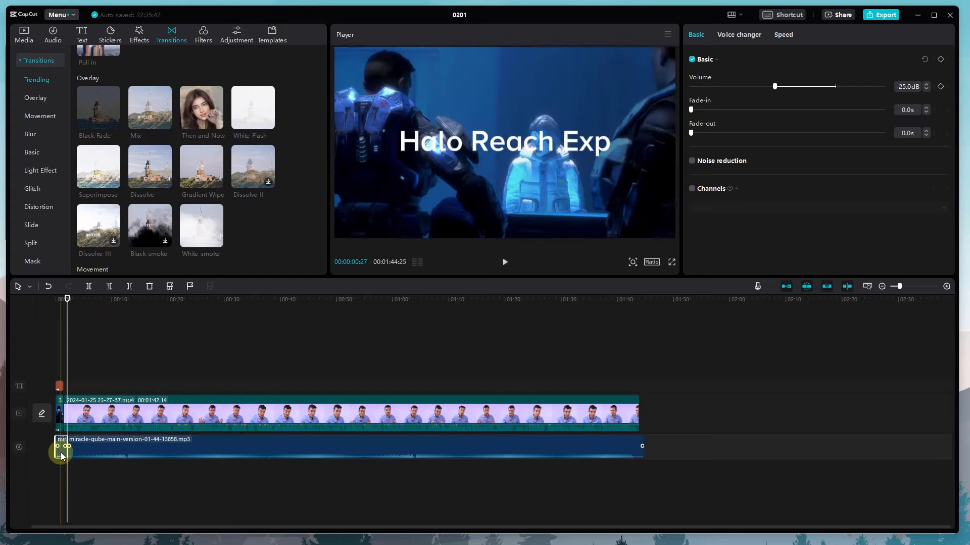
drag(60, 457, 67, 449)
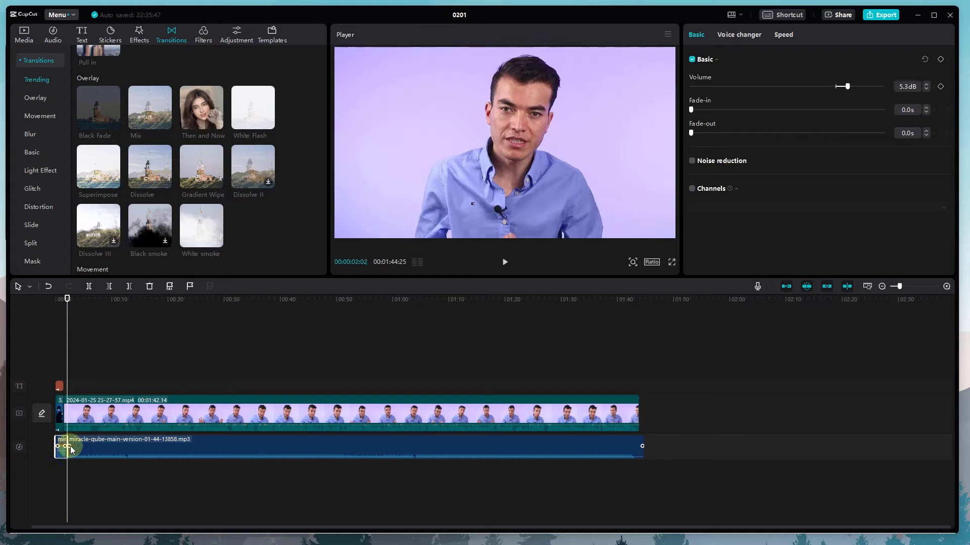
click(71, 456)
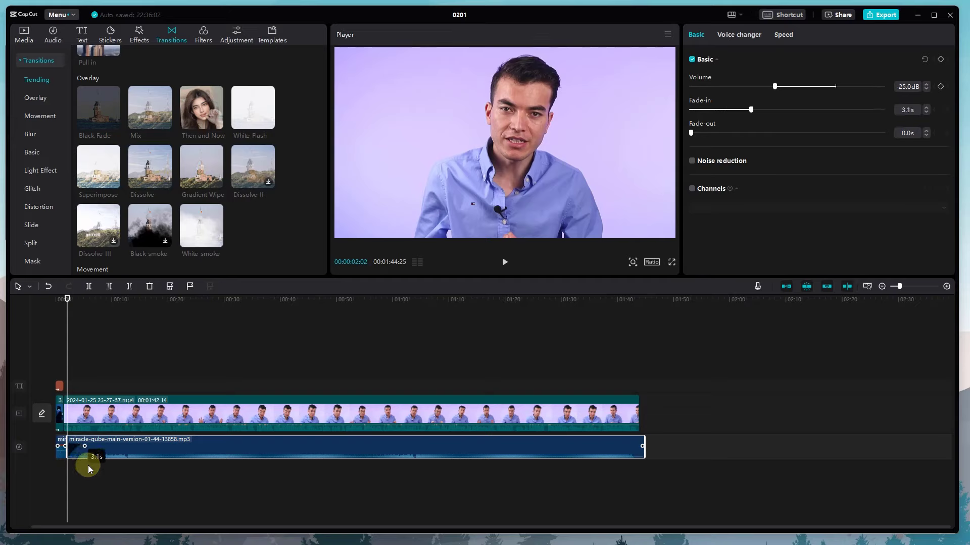
drag(90, 465, 91, 465)
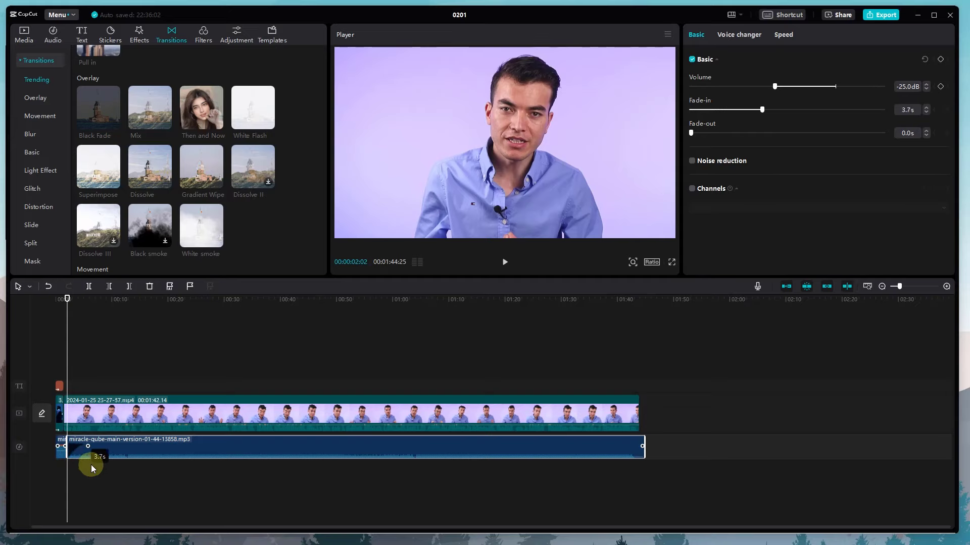
Step: Fade out the opening music segment over about 1.7 s and play the opening from the start
click(60, 447)
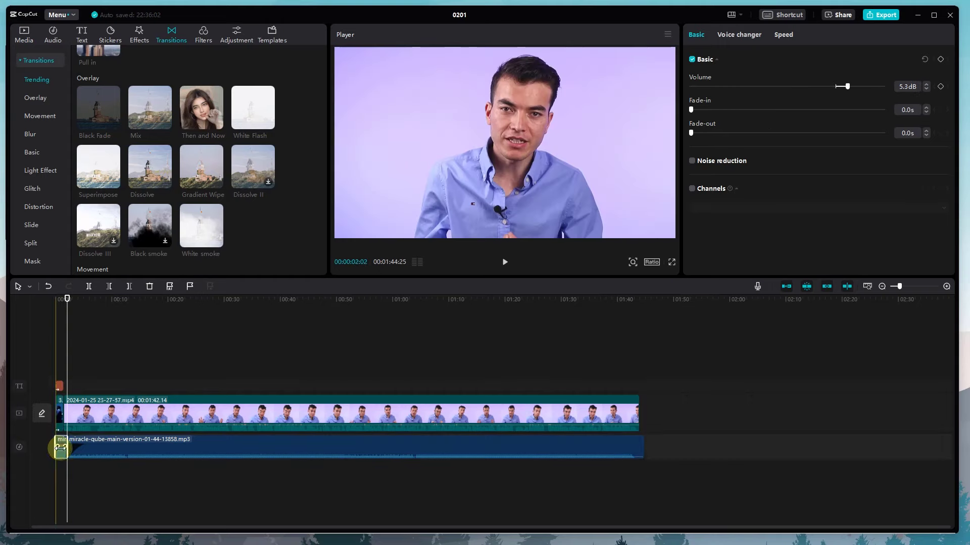
scroll(60, 447, up, 3)
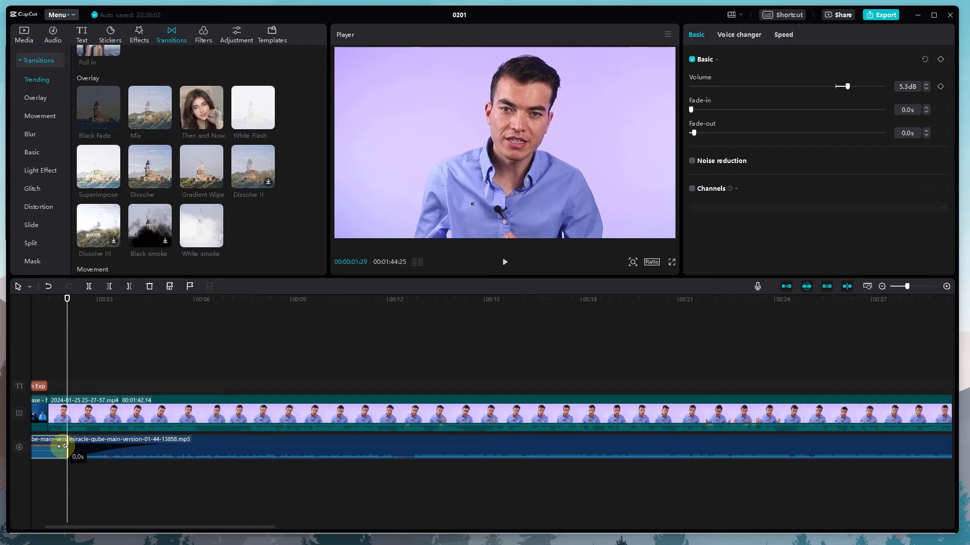
drag(62, 446, 6, 449)
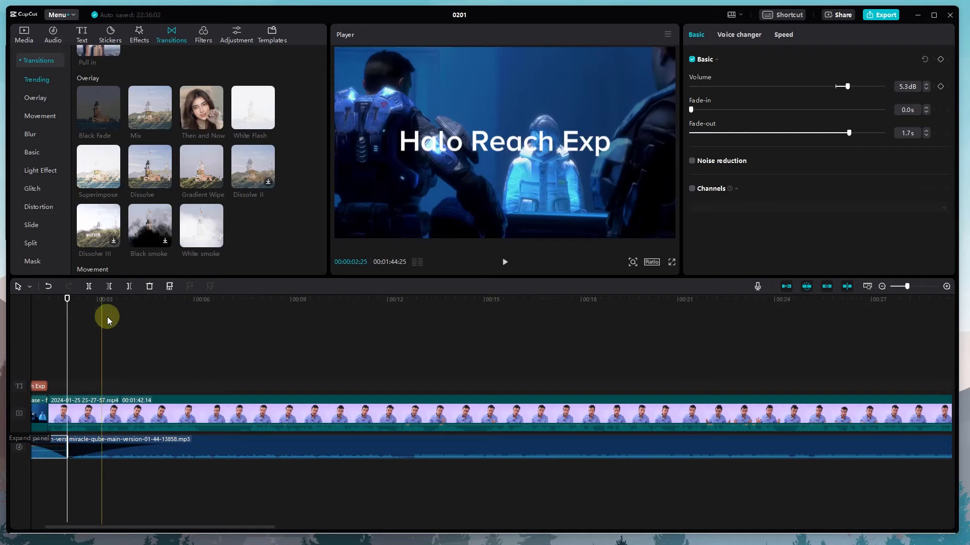
drag(67, 313, 115, 301)
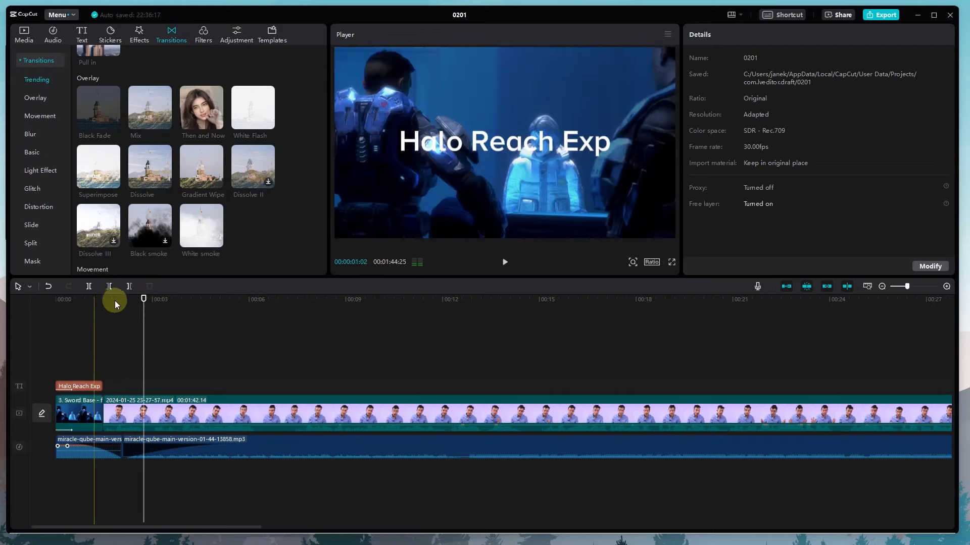
click(59, 299)
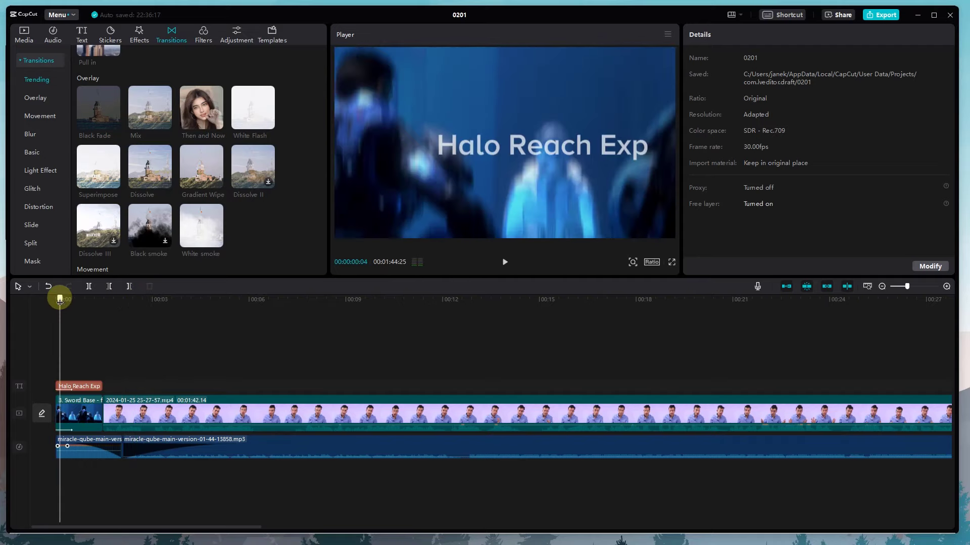
key(space)
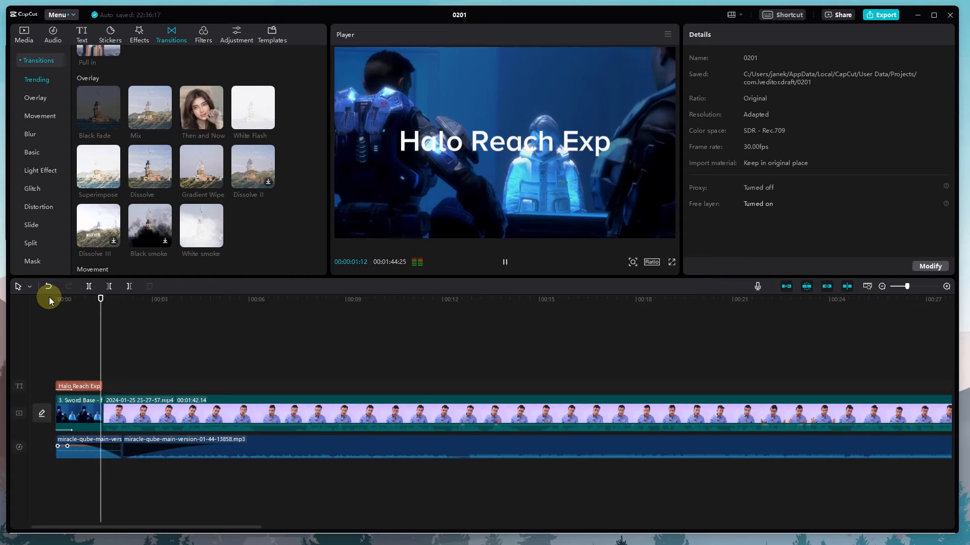
key(space)
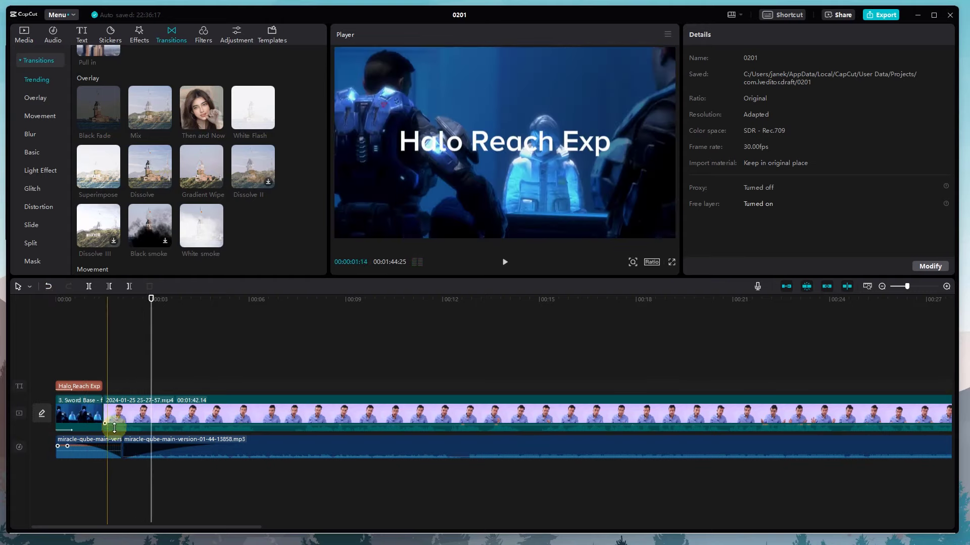
Step: Move the second music segment later and extend the opening music segment with a fade-out of about 6.3 s, playing the result
click(121, 448)
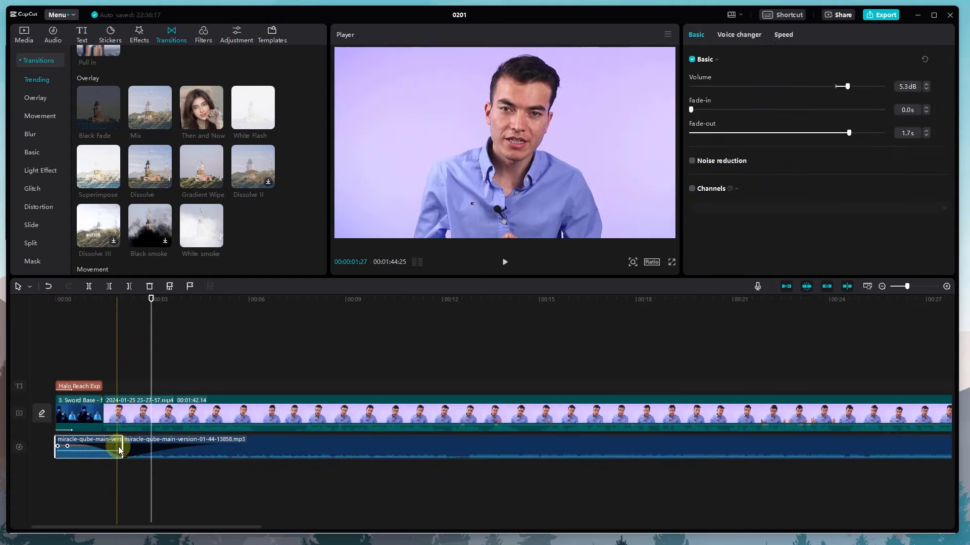
drag(181, 449, 344, 448)
drag(121, 457, 61, 446)
drag(149, 299, 6, 326)
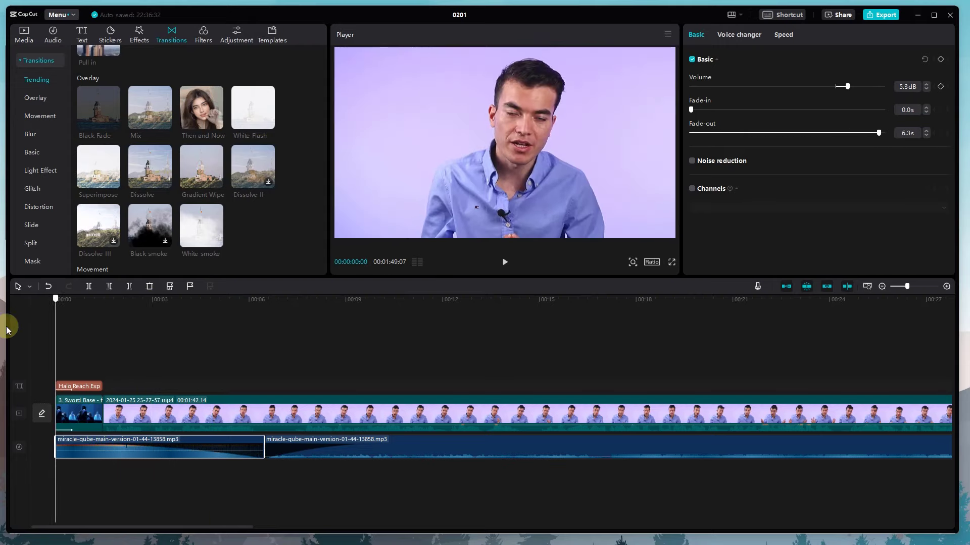
key(space)
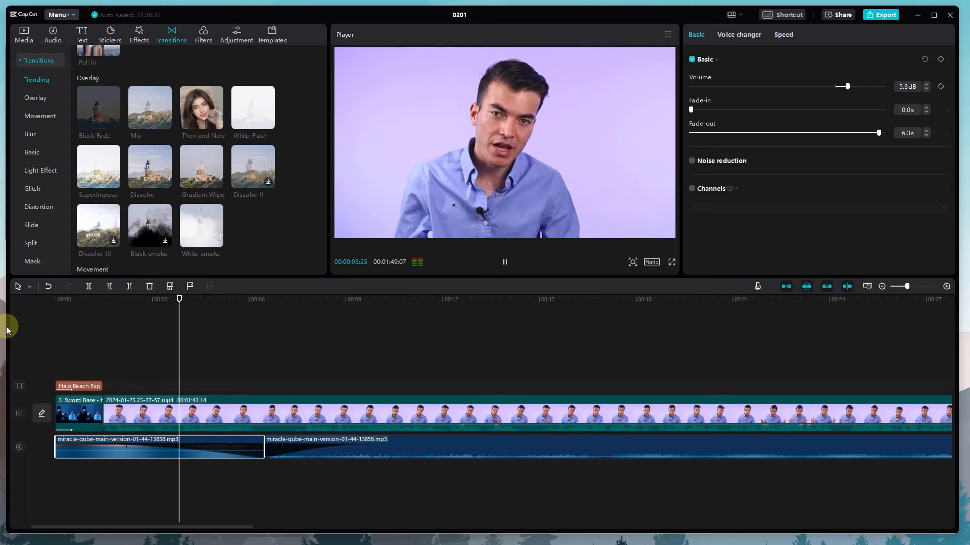
key(space)
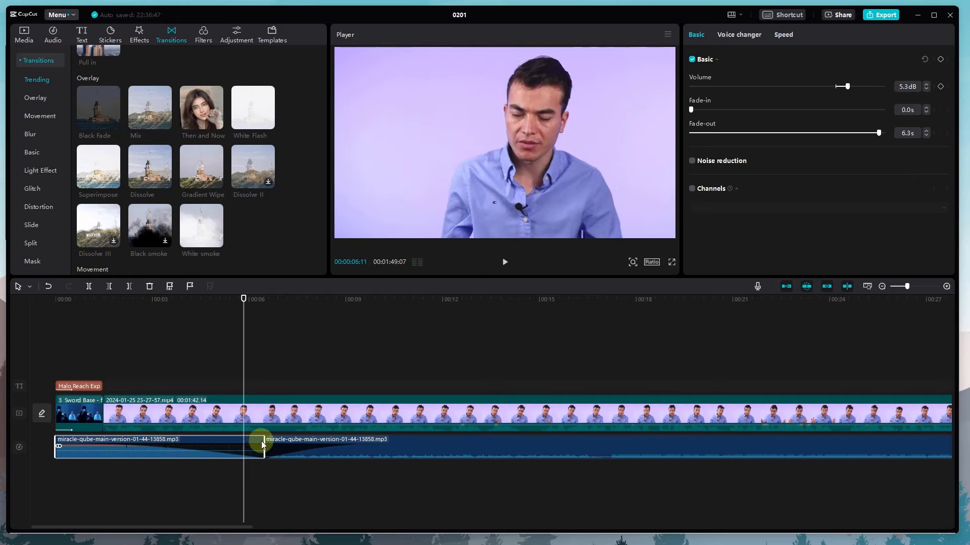
Step: Shorten the opening music segment to about 4.4 s, move the second segment directly against it, and play the opening
drag(262, 441, 196, 444)
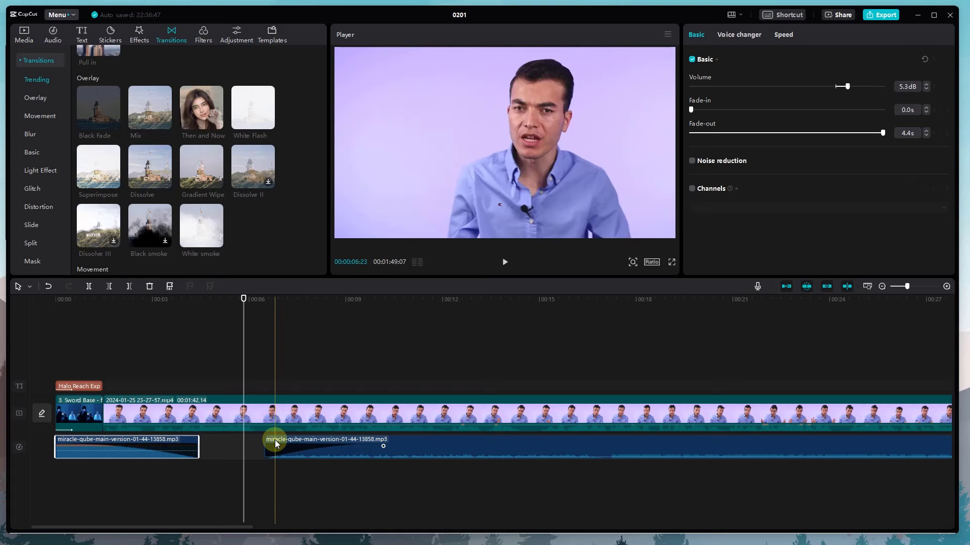
drag(275, 440, 211, 446)
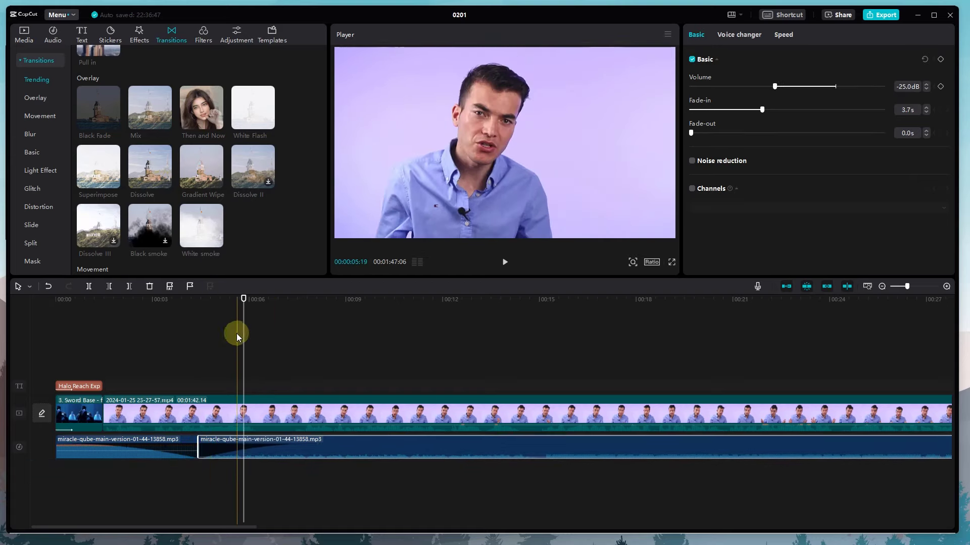
drag(241, 299, 5, 336)
key(space)
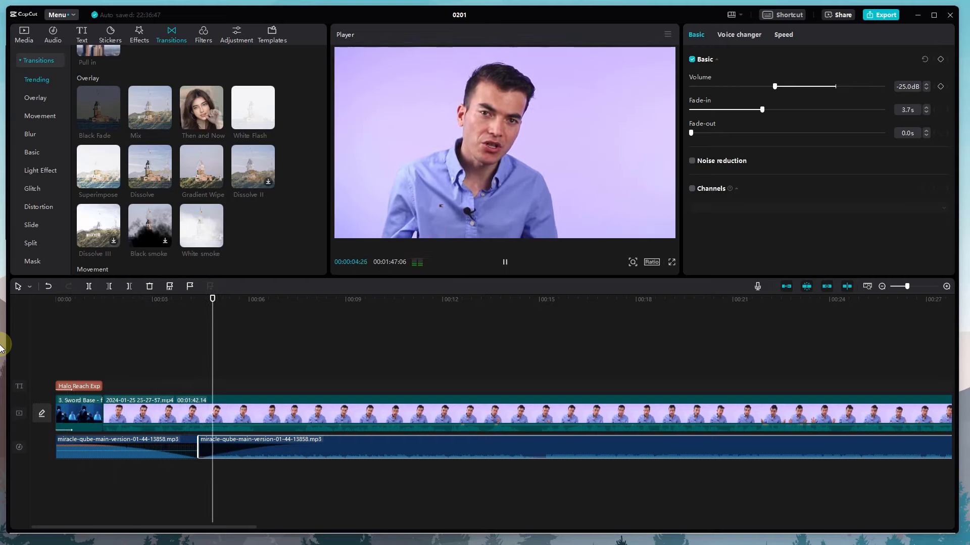
key(space)
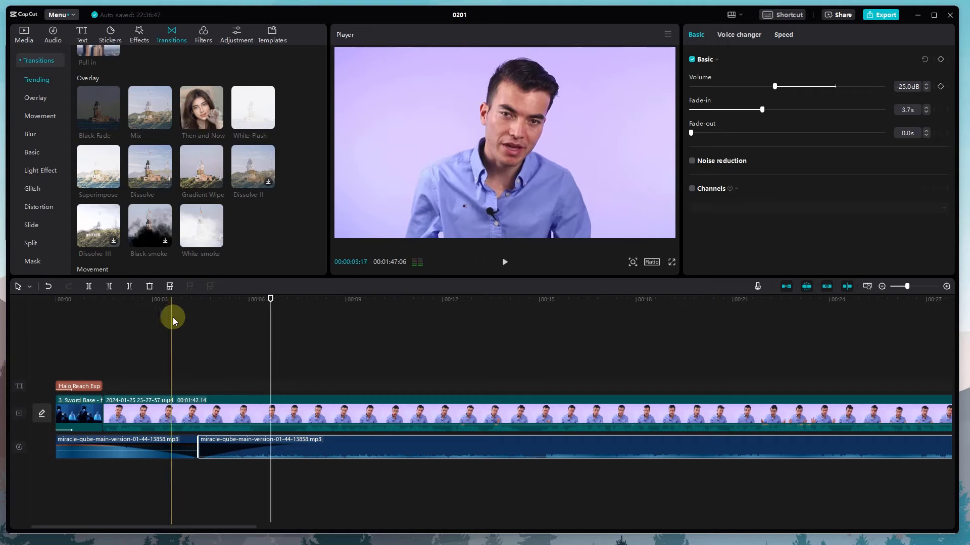
Step: Add the White smoke transition between the opening image and the talking-head clip, and play the opening
drag(166, 302, 103, 317)
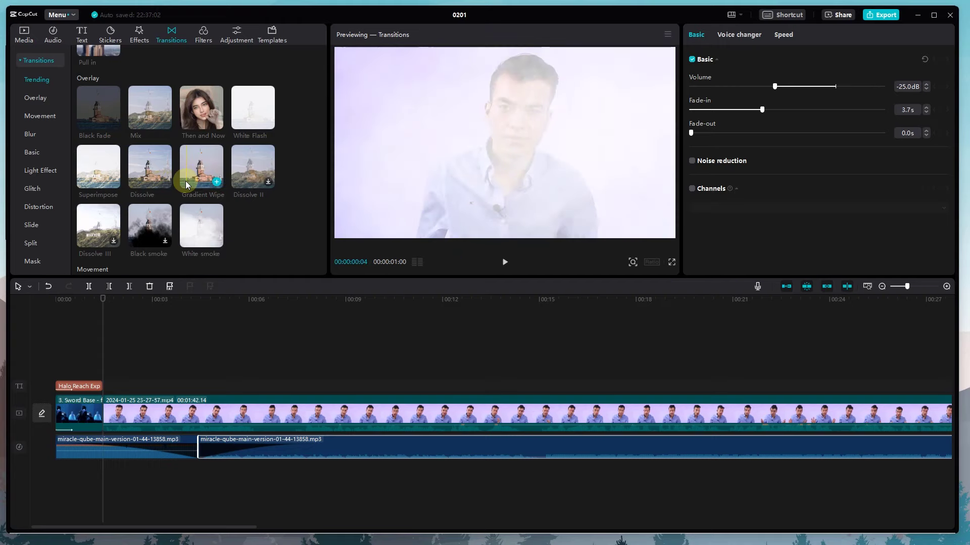
drag(207, 211, 98, 408)
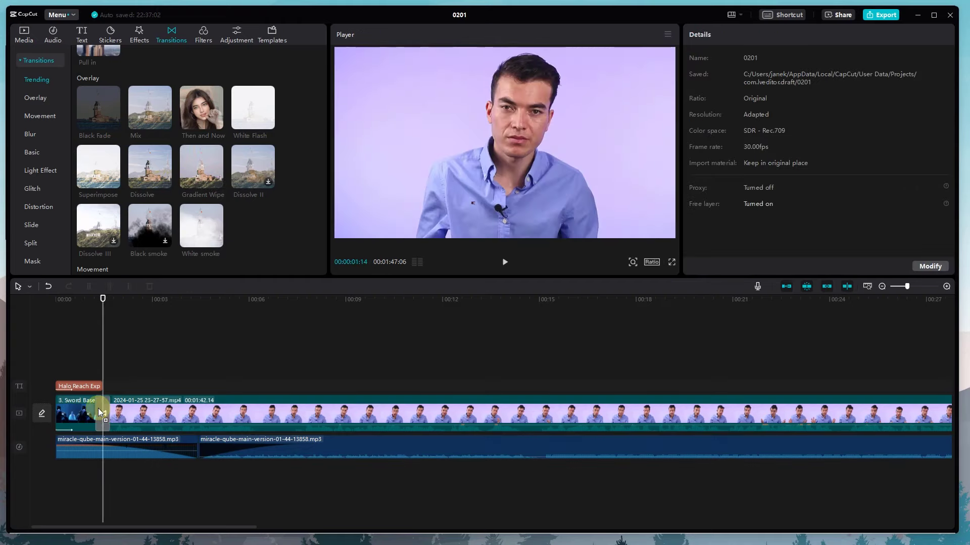
click(30, 310)
key(space)
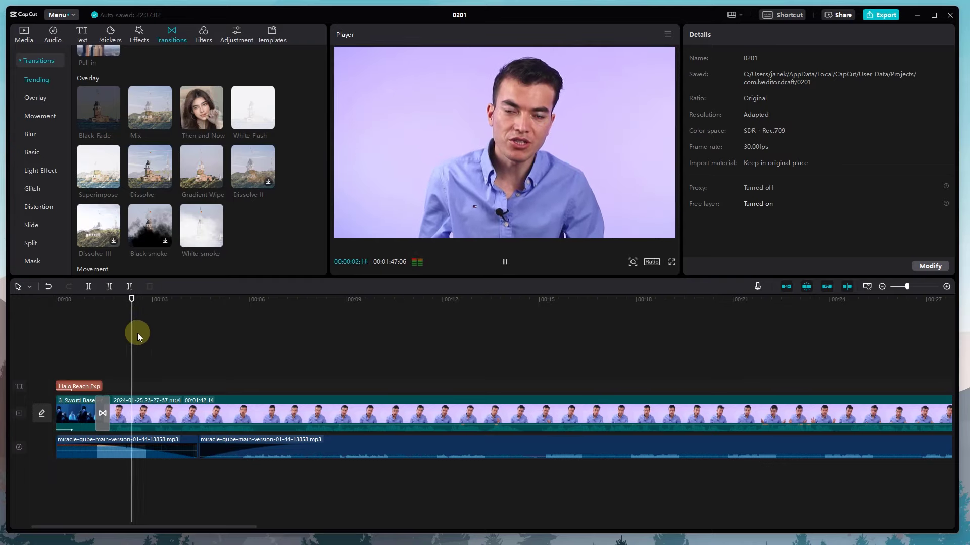
Step: Fade out the end of the background music over about 2.5 s and trim it to the end of the talking-head clip
scroll(183, 349, down, 5)
scroll(183, 349, down, 3)
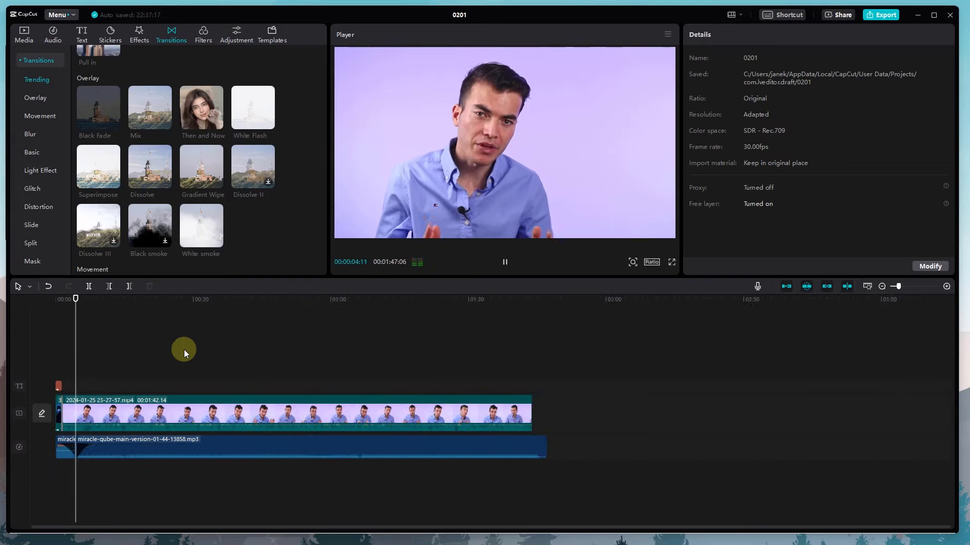
key(space)
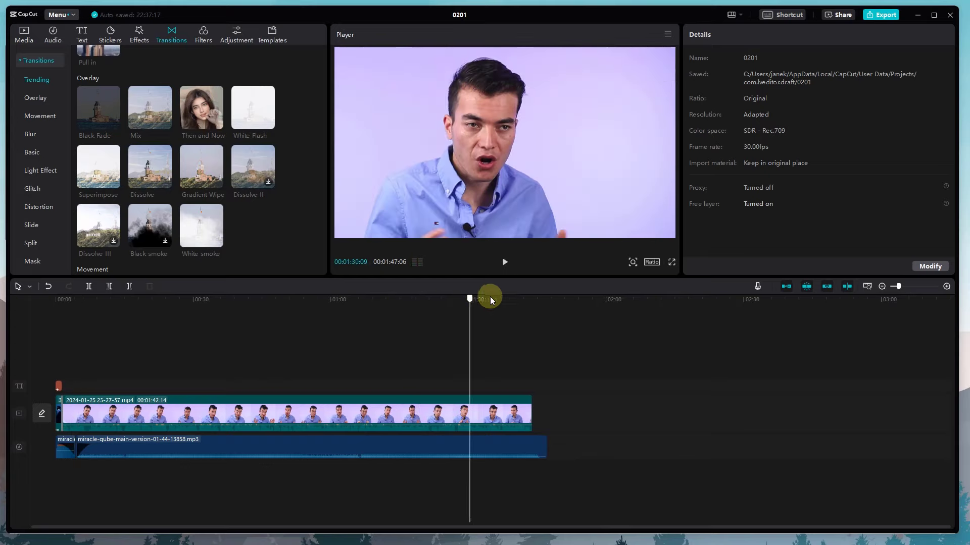
click(546, 445)
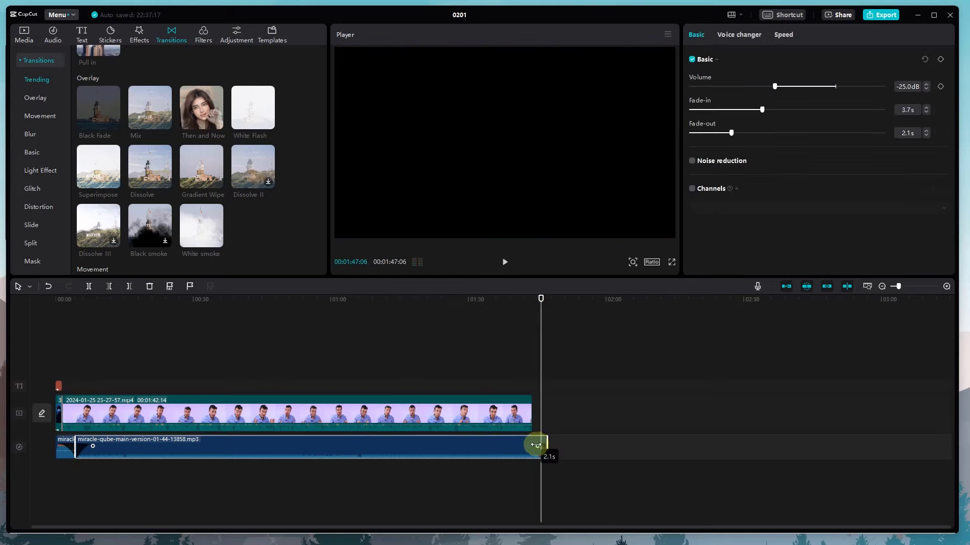
drag(536, 444, 533, 441)
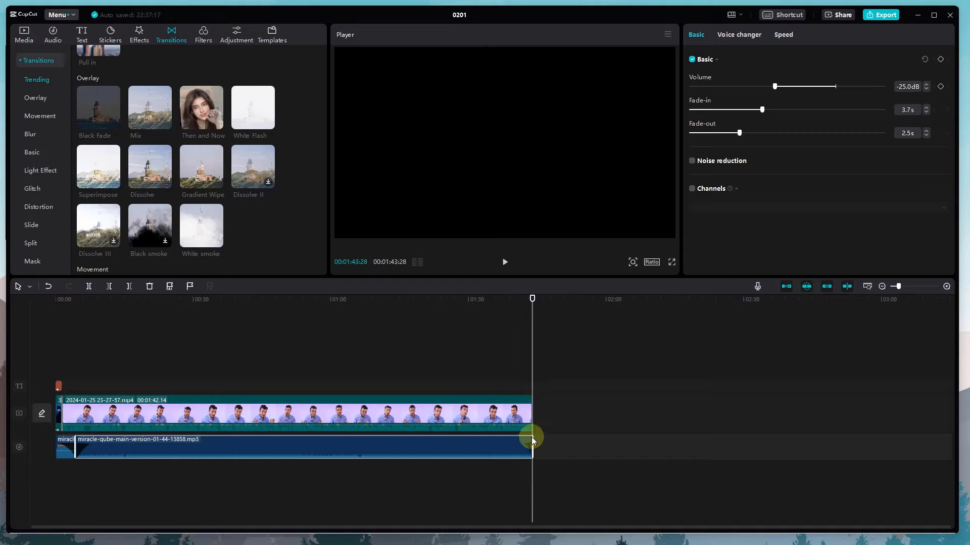
Step: Apply the Fade Out exit animation to the talking-head clip and look through the timeline's ending and opening
click(527, 420)
click(796, 35)
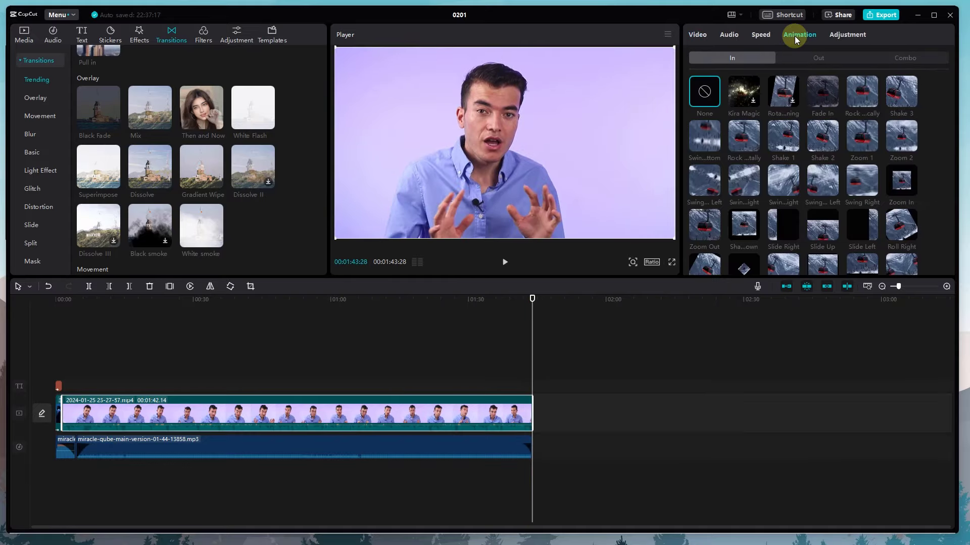
click(795, 57)
click(819, 103)
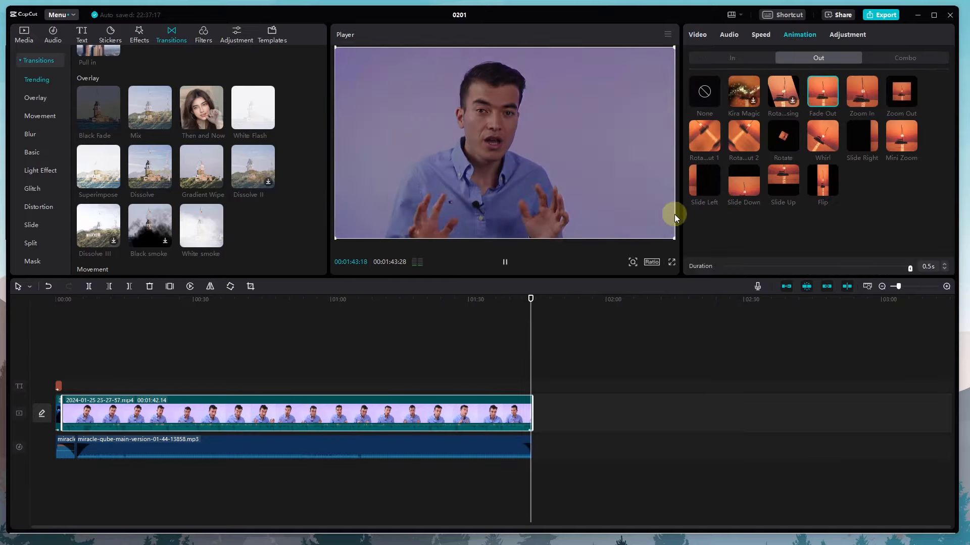
drag(513, 298, 522, 299)
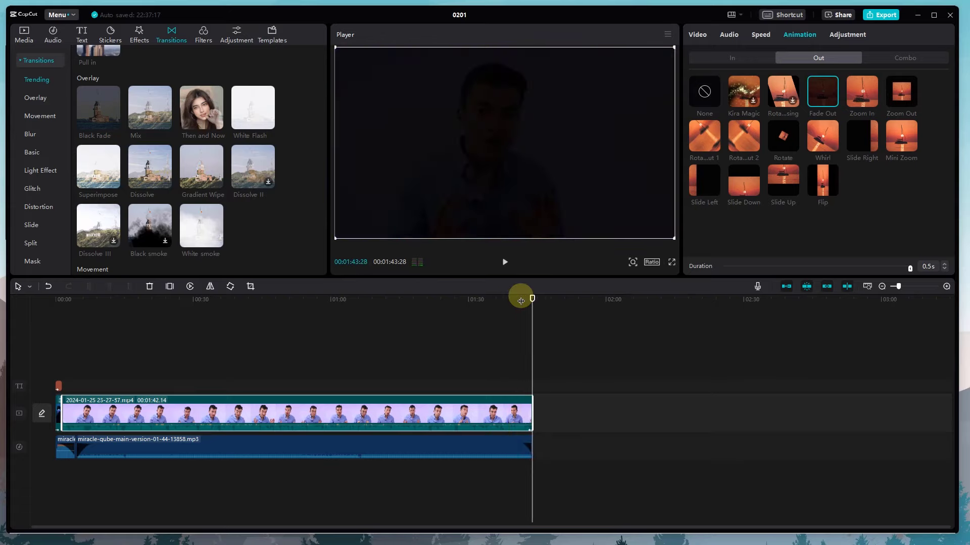
key(space)
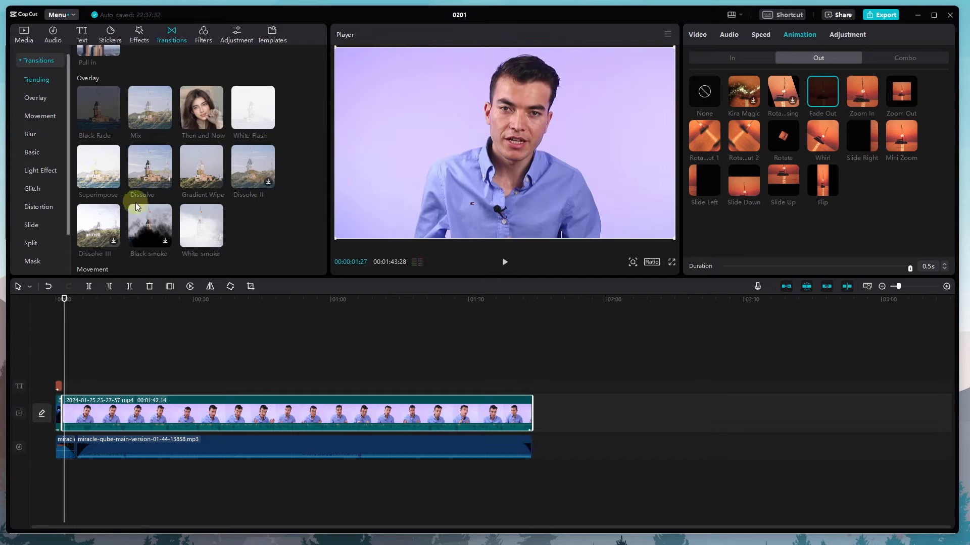
drag(155, 297, 251, 301)
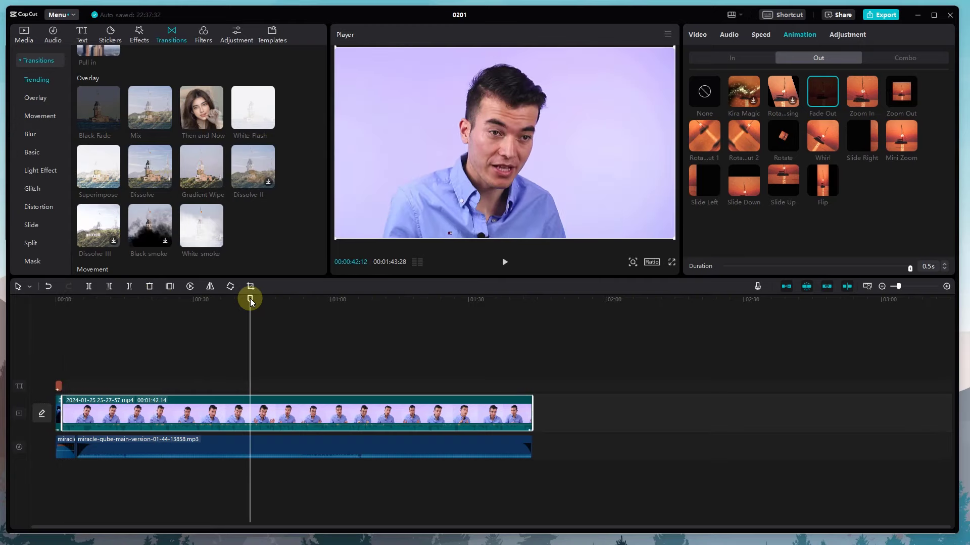